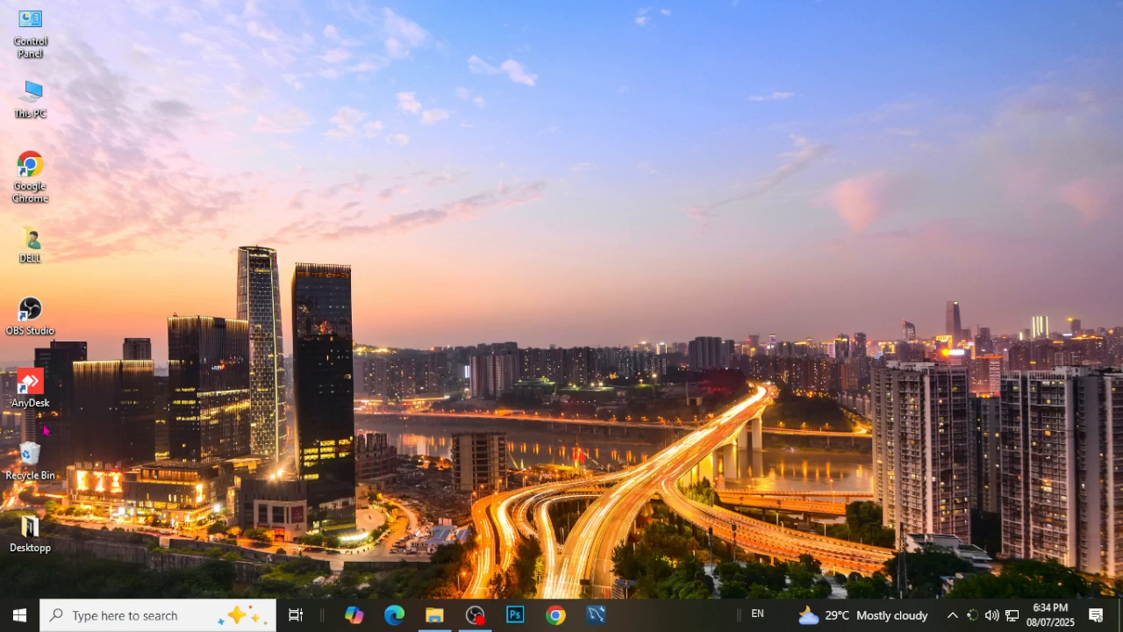
Open the Desktopp folder in a maximized window and display its files as large icons.
double_click(30, 531)
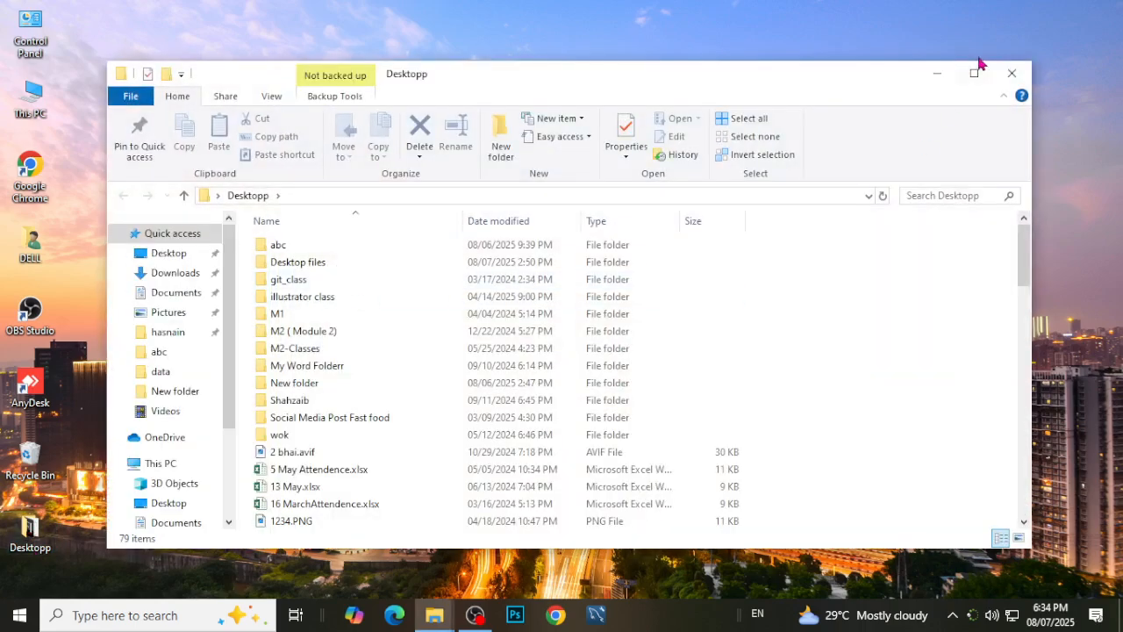
click(974, 74)
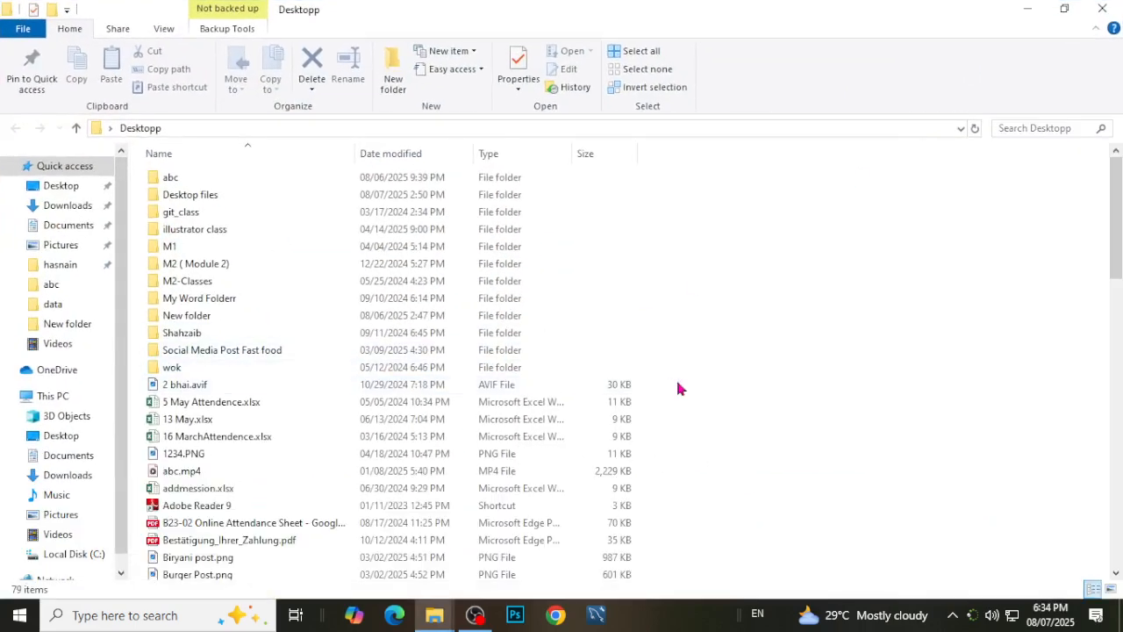
scroll(675, 383, up, 4)
scroll(679, 386, up, 5)
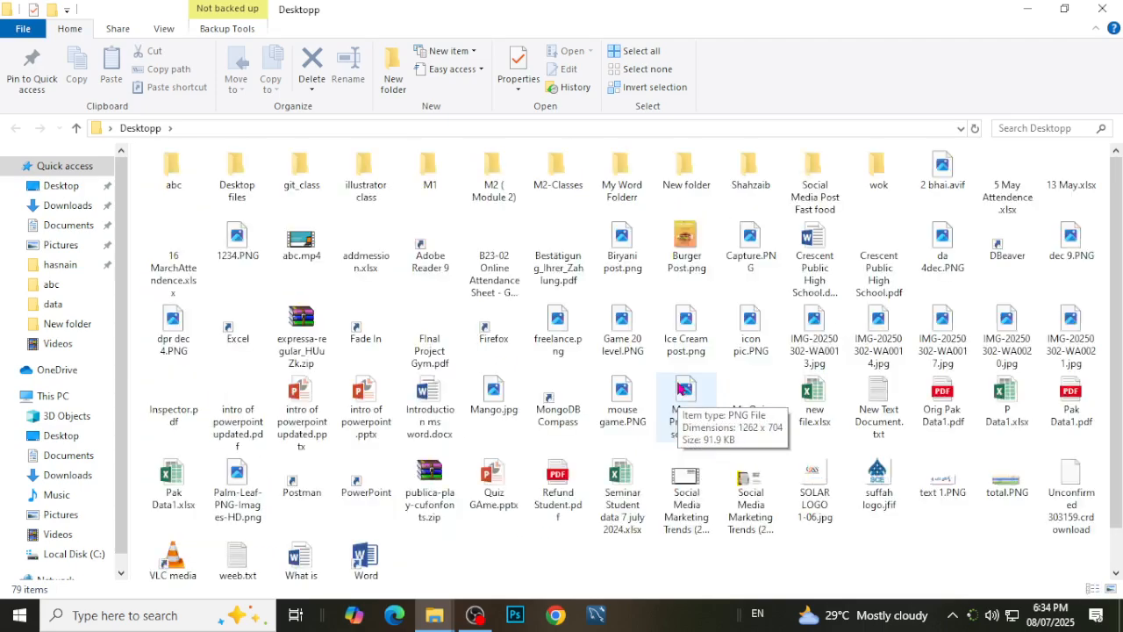
scroll(678, 390, up, 1)
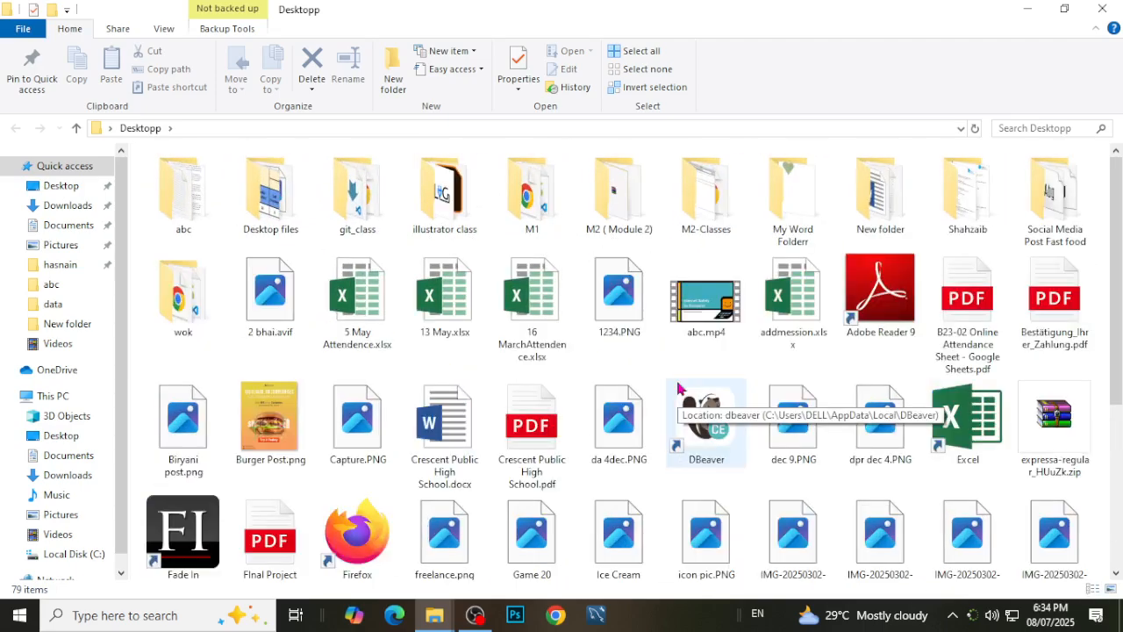
scroll(693, 399, down, 3)
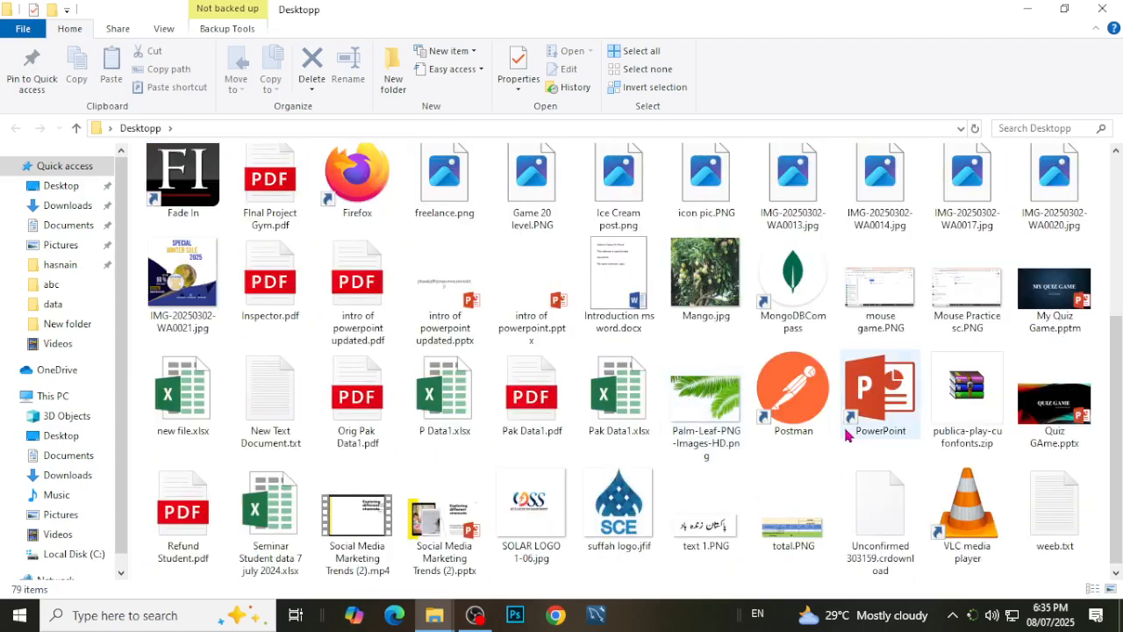
scroll(829, 434, up, 3)
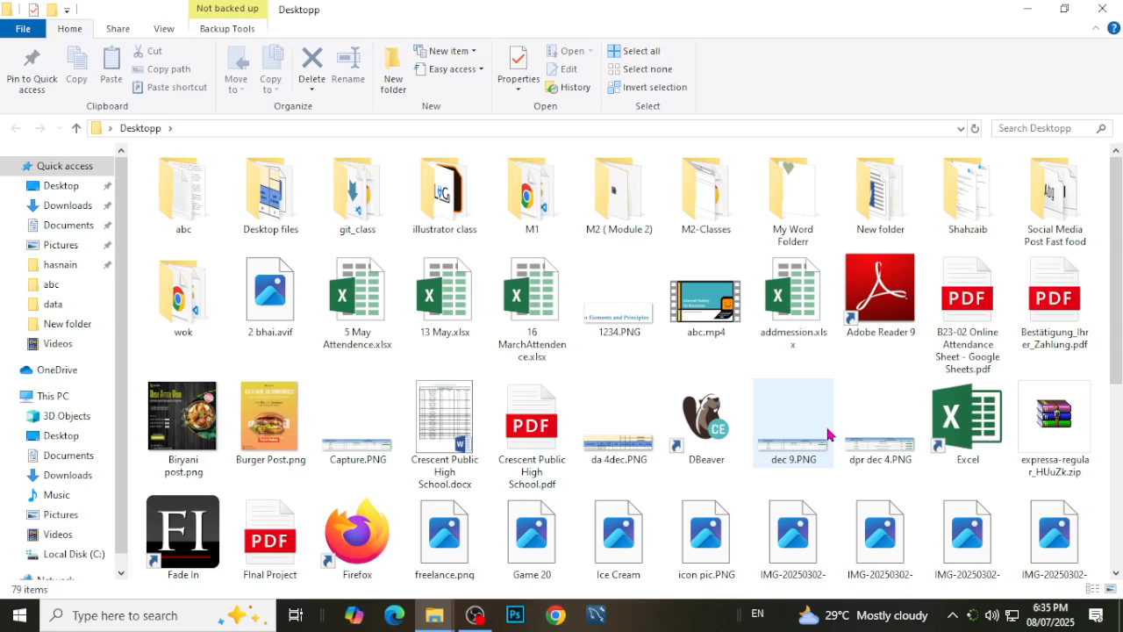
scroll(829, 434, down, 1)
scroll(834, 474, down, 1)
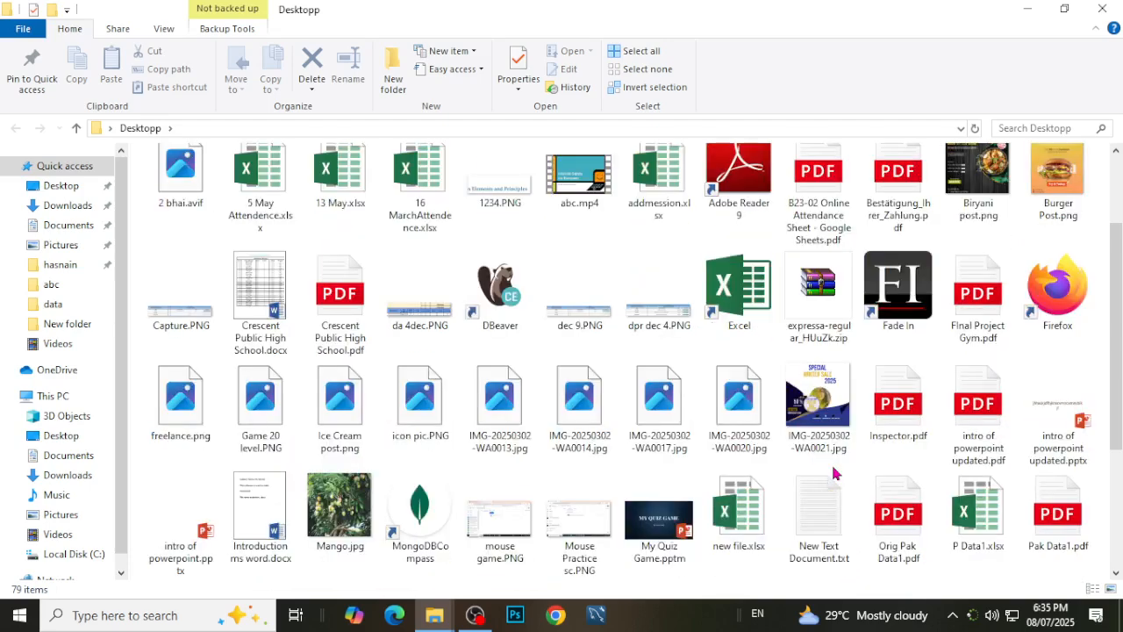
scroll(833, 474, down, 2)
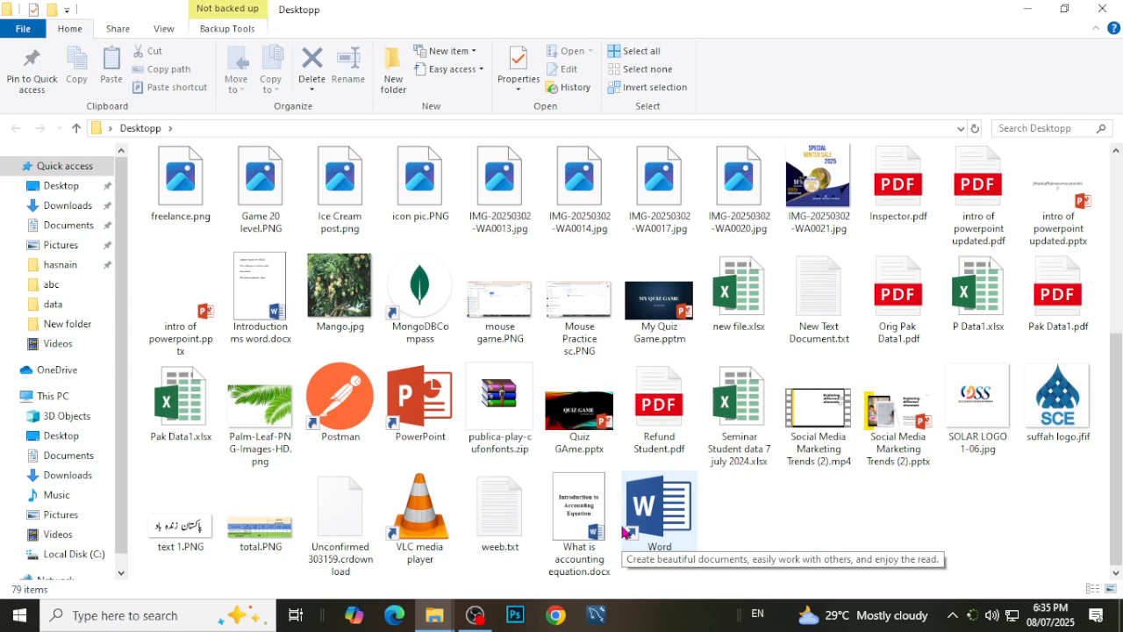
Rename the Excel workbook new file.xlsx in the Desktopp folder as "ms word".
click(828, 282)
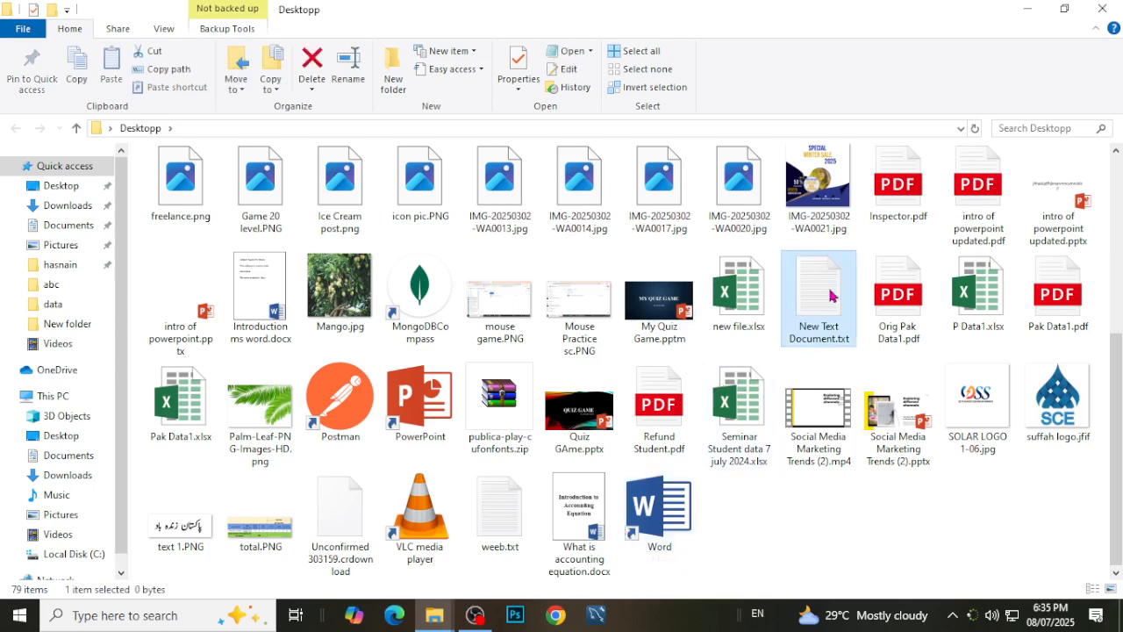
click(758, 335)
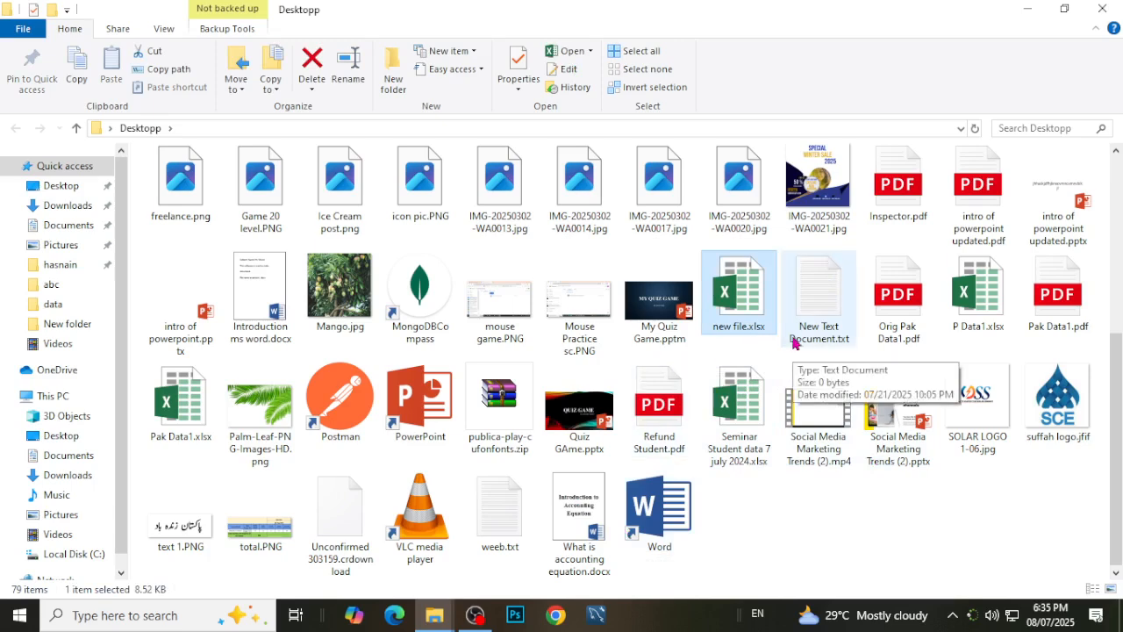
key(F2)
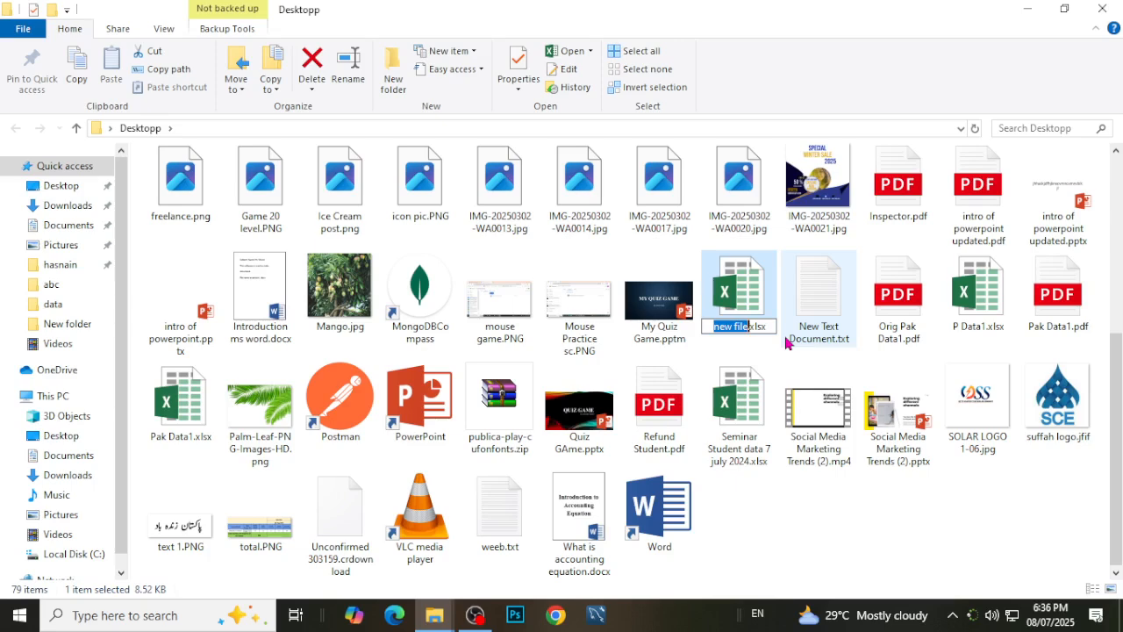
text(ms wo)
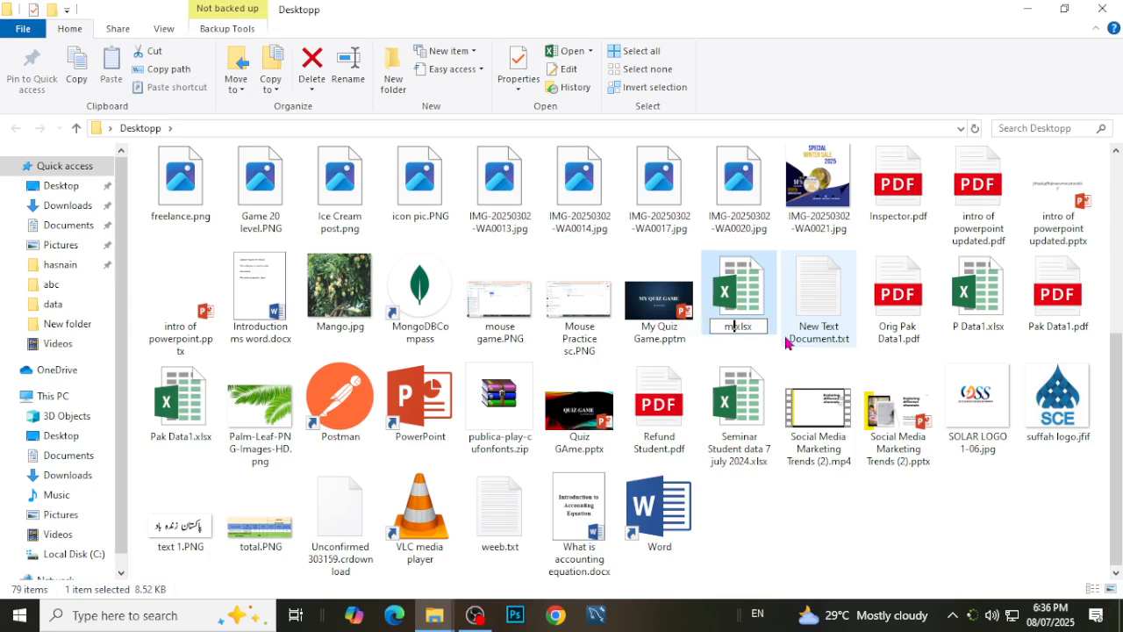
text(rd)
key(Return)
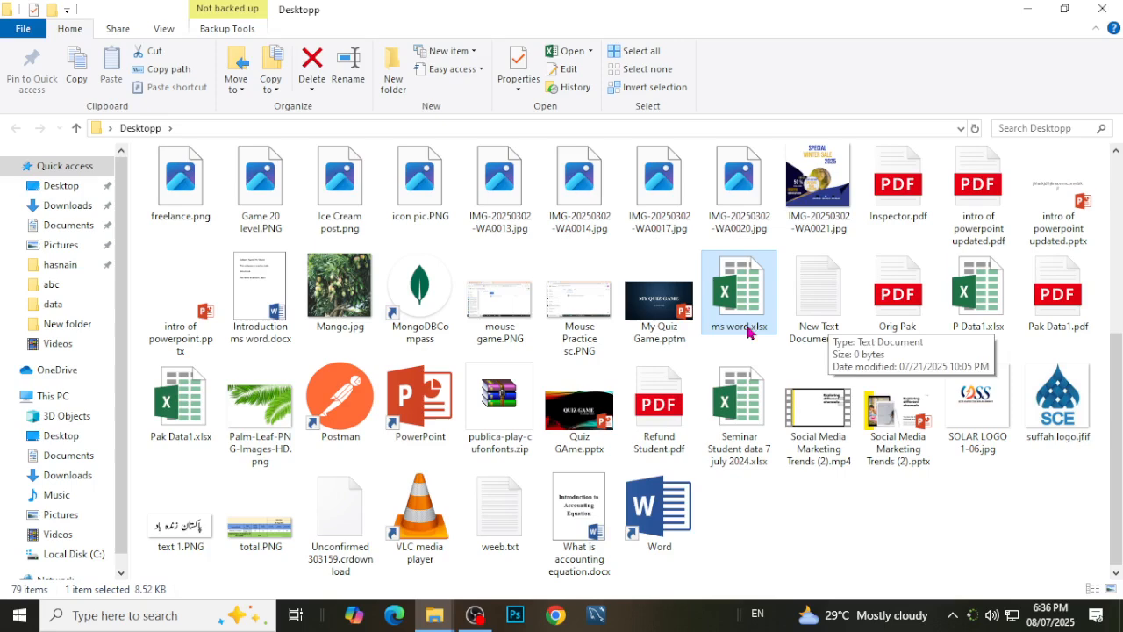
Select New Text Document.txt and What is accounting equation.docx in turn and close the folder window.
click(817, 302)
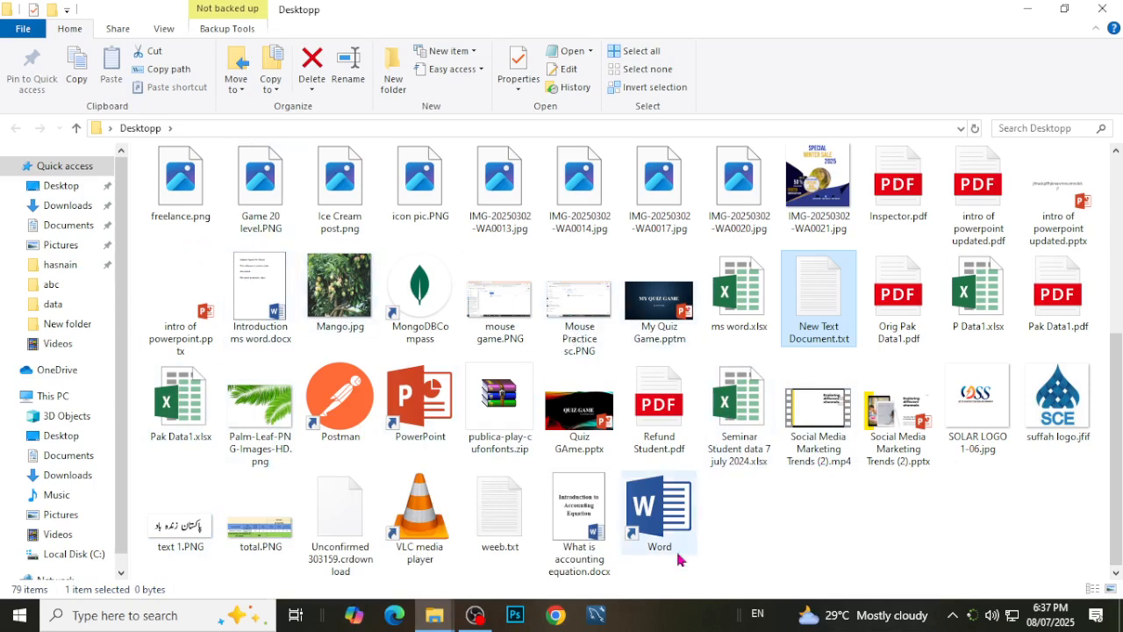
click(589, 564)
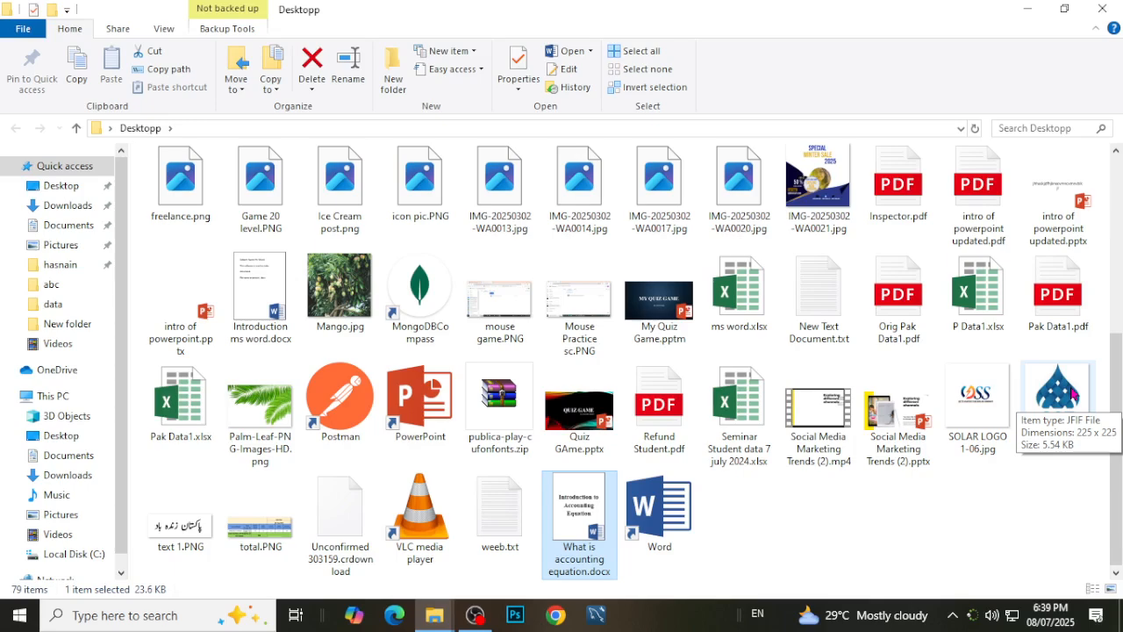
click(1104, 8)
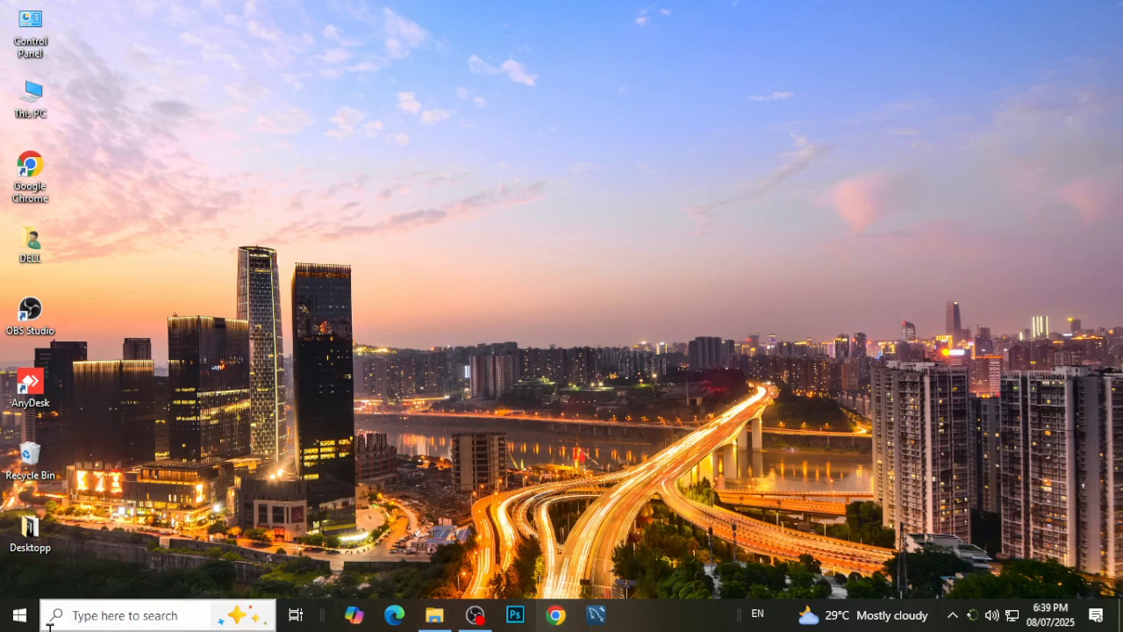
Search Windows for "wor", launch Word from the results and close its start screen.
click(19, 614)
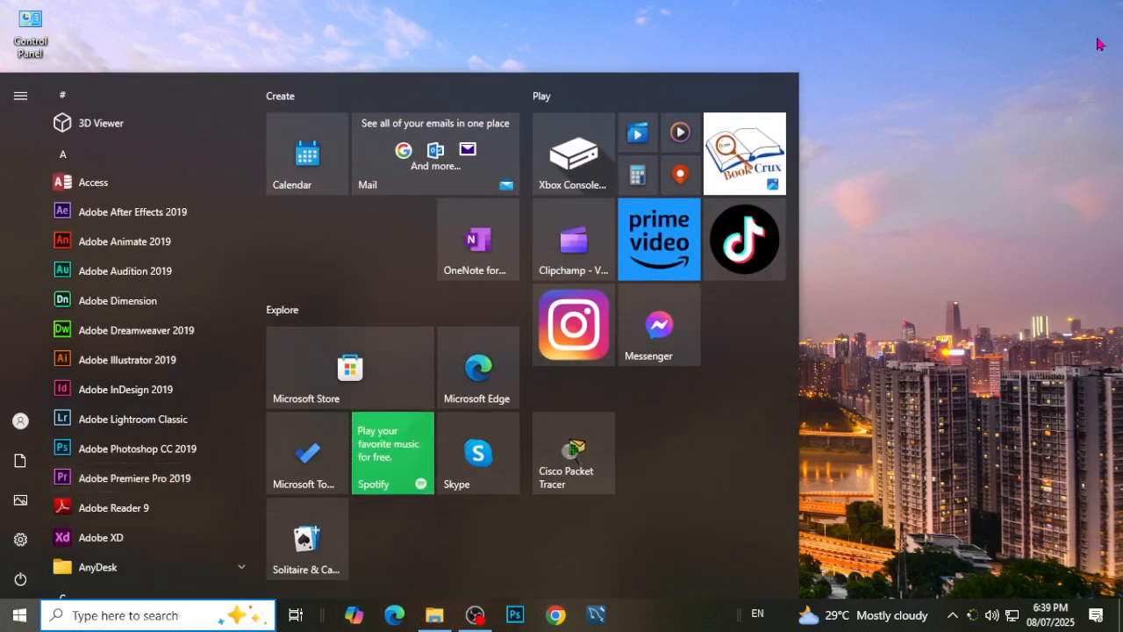
text(wor)
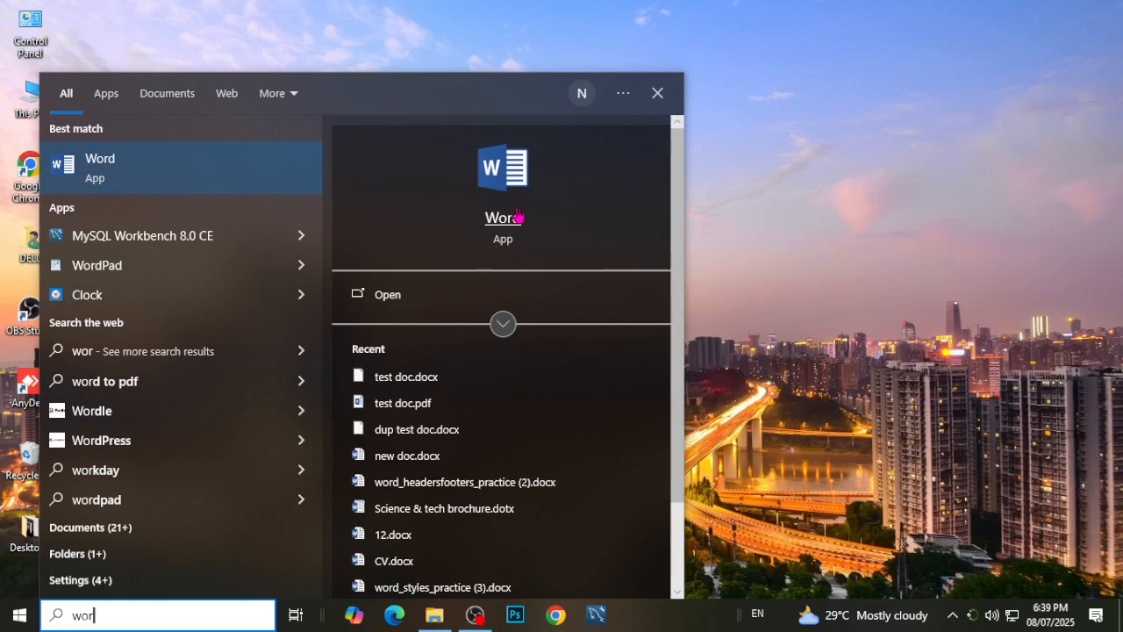
click(509, 219)
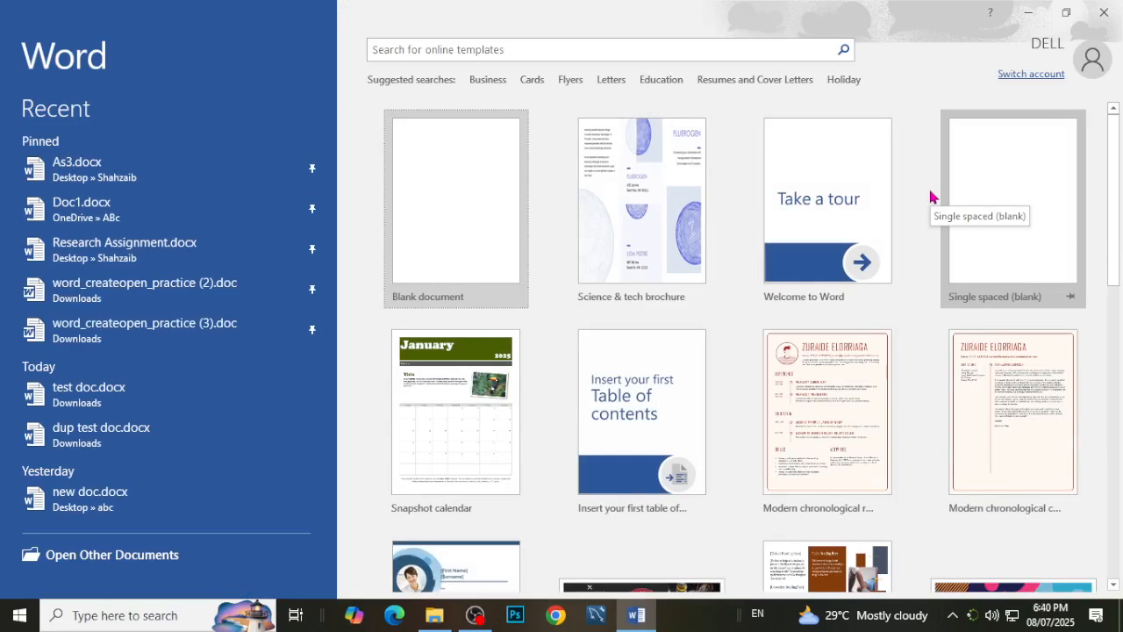
click(1104, 13)
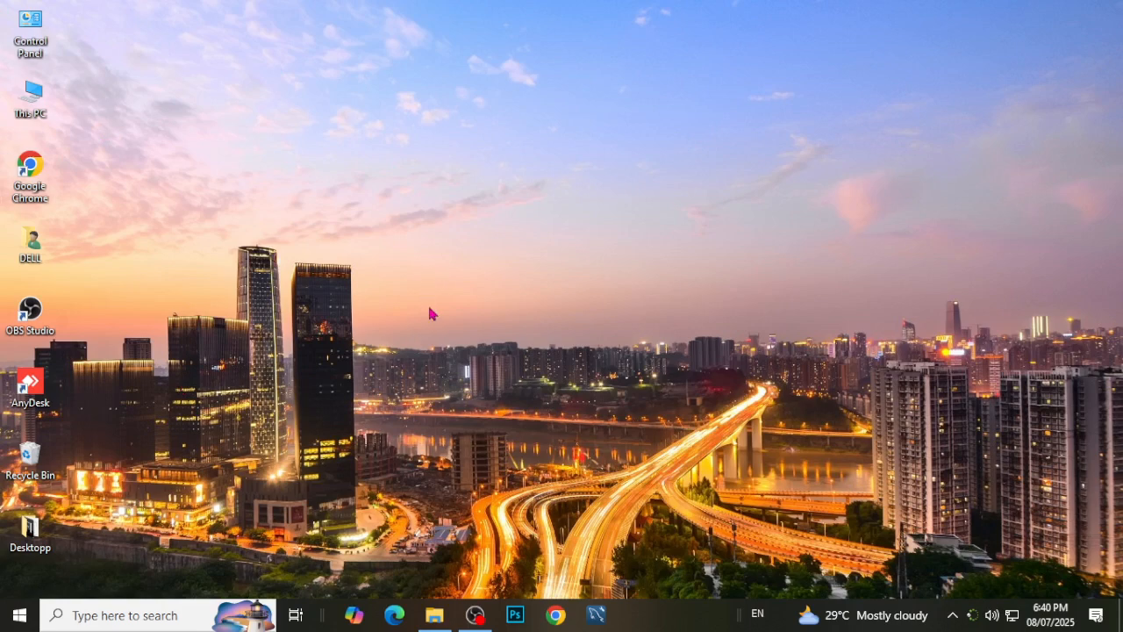
Search Windows for "wor" and open the file location of the Word app.
key(super)
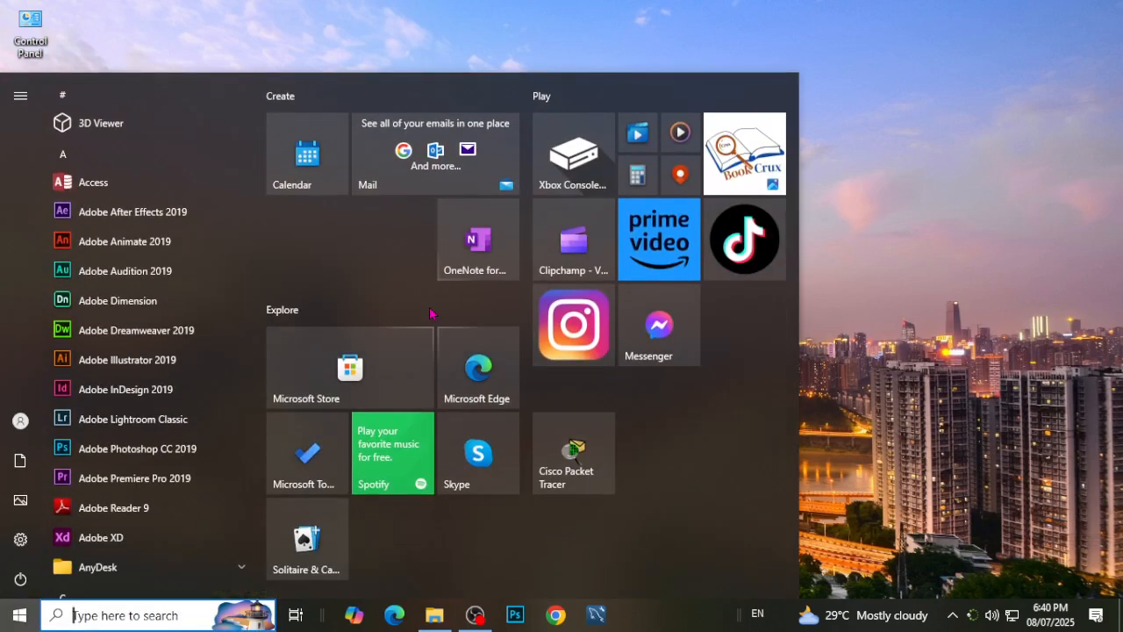
text(wor)
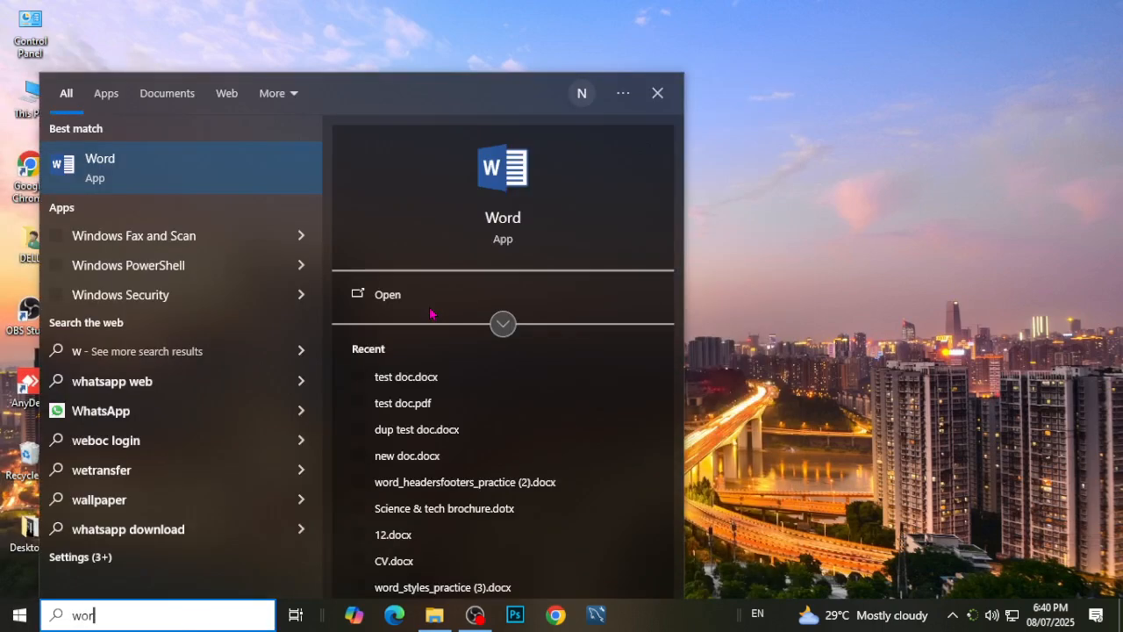
right_click(493, 214)
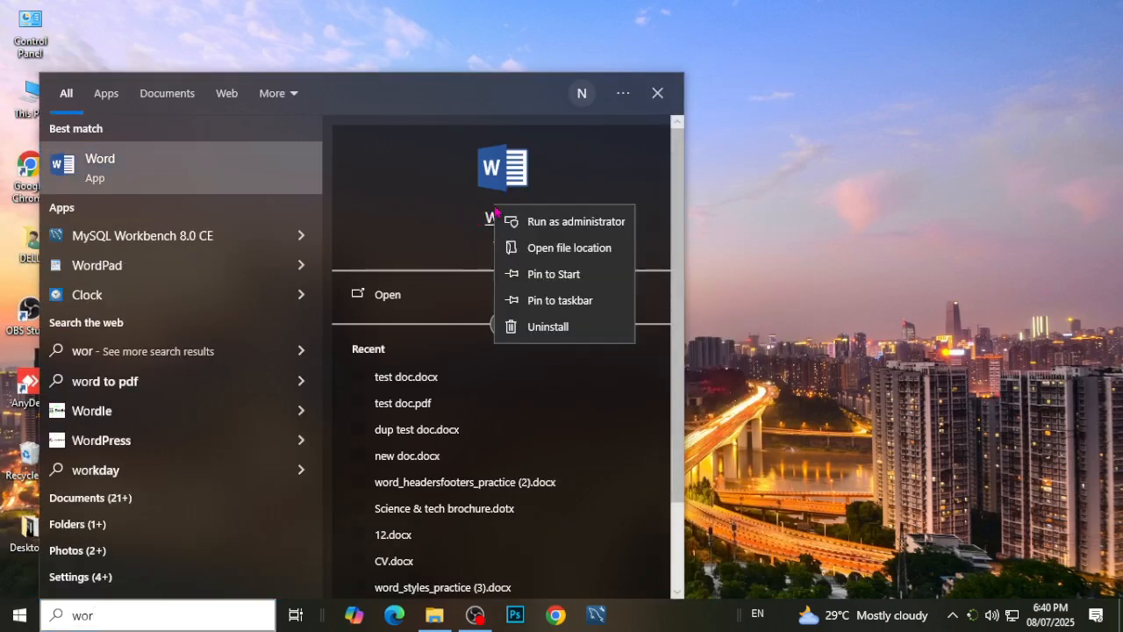
click(594, 249)
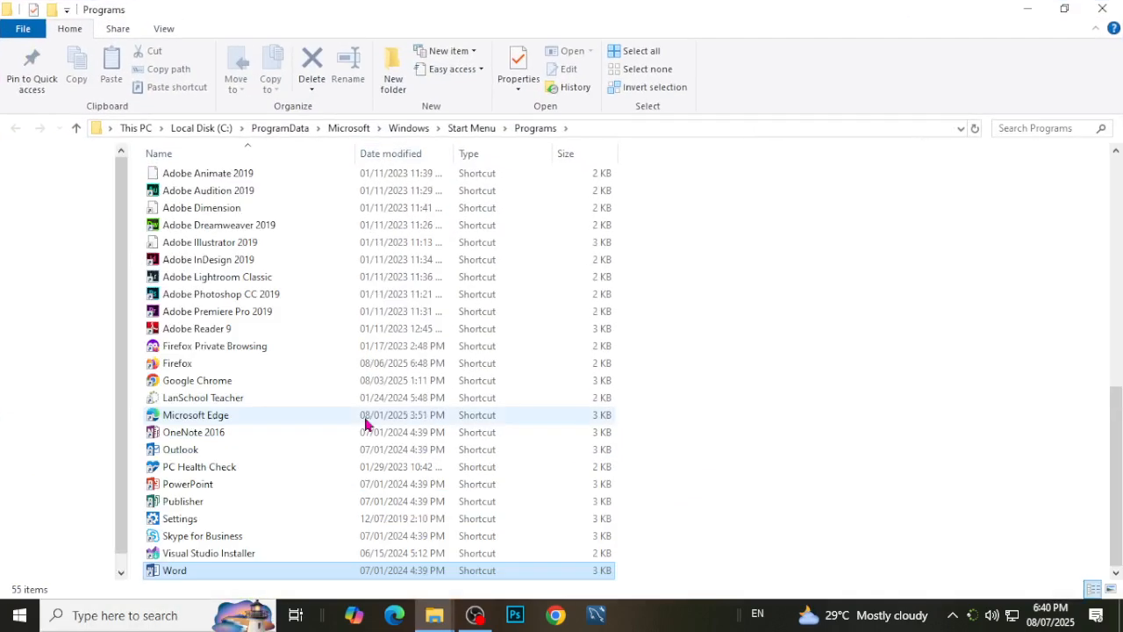
Copy the Word shortcut from the Programs folder and paste it onto the desktop.
right_click(195, 576)
click(255, 475)
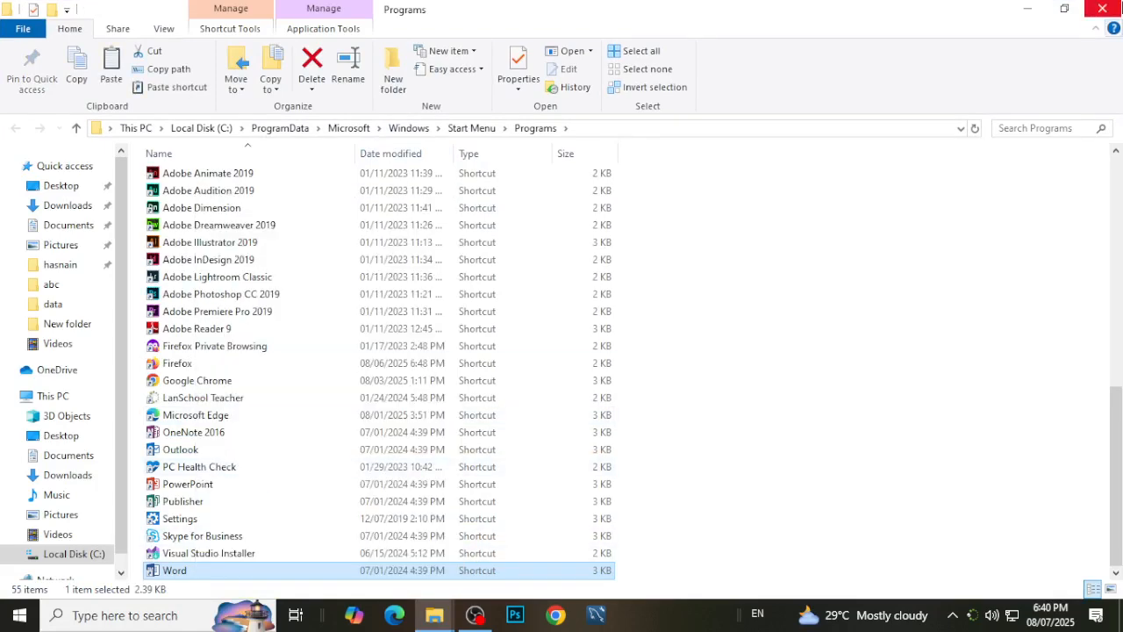
key(super+d)
right_click(148, 110)
click(197, 183)
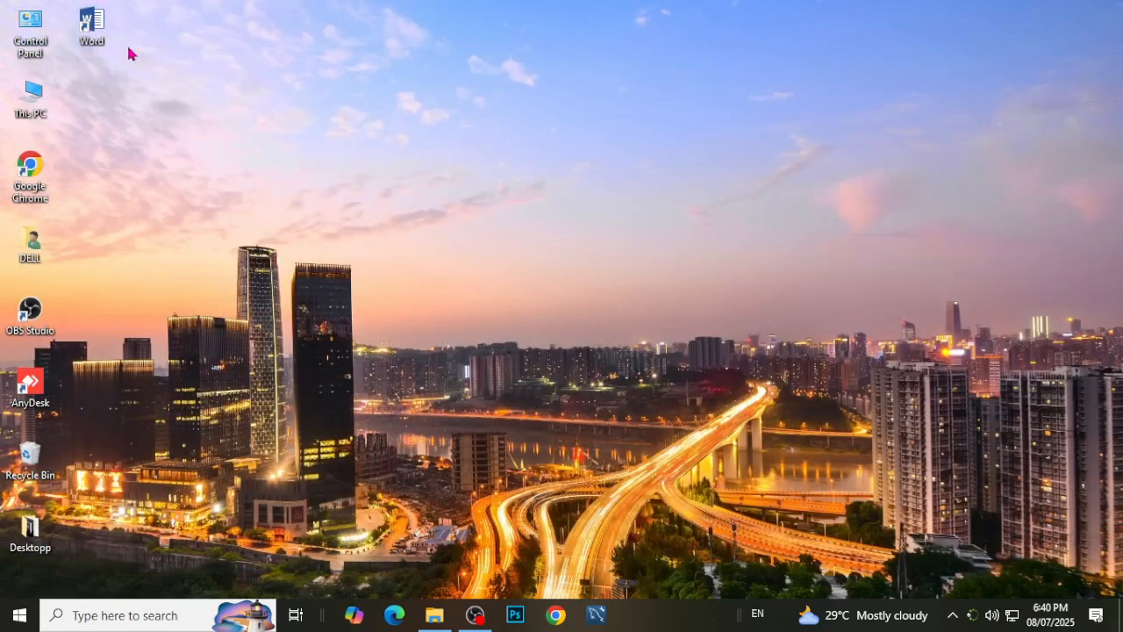
key(super)
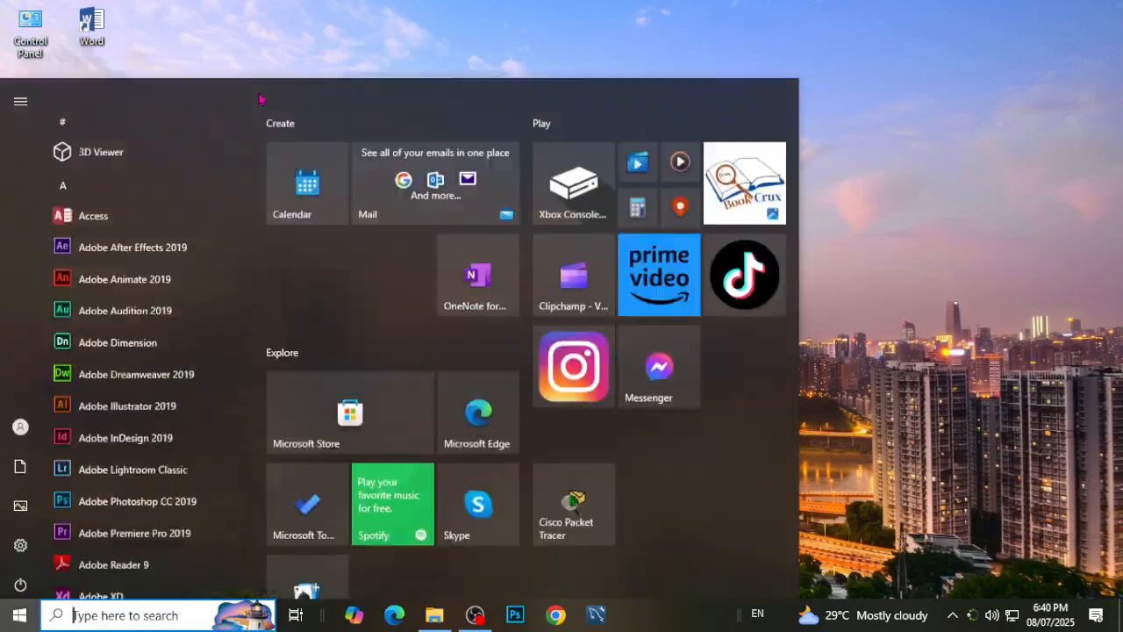
text(word)
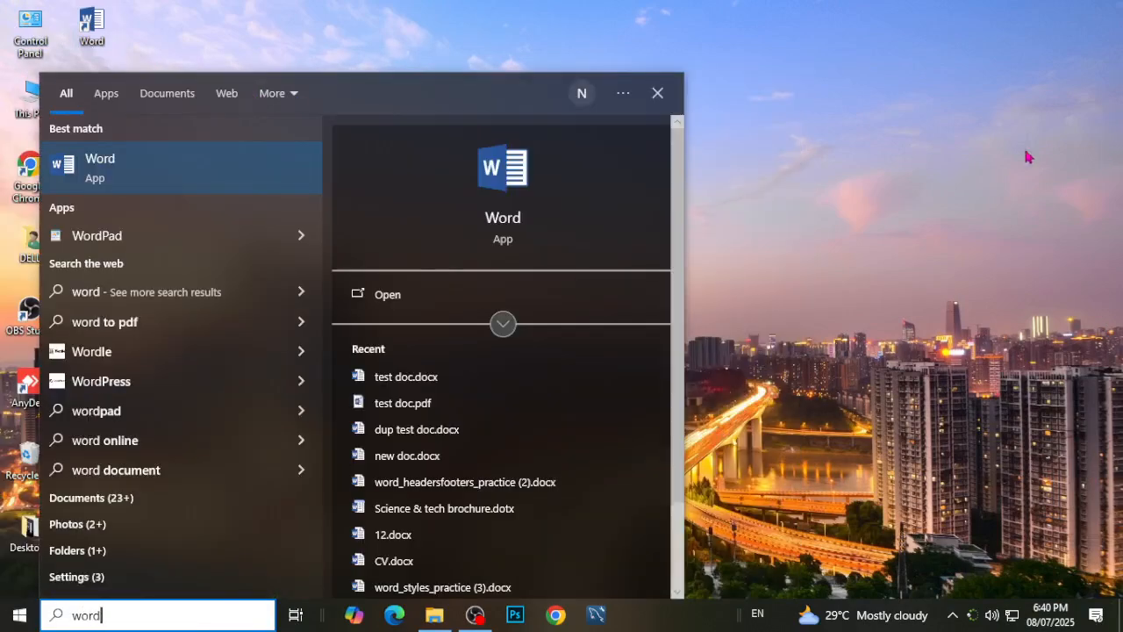
key(Escape)
Launch Word from its desktop shortcut and close its start screen.
double_click(91, 29)
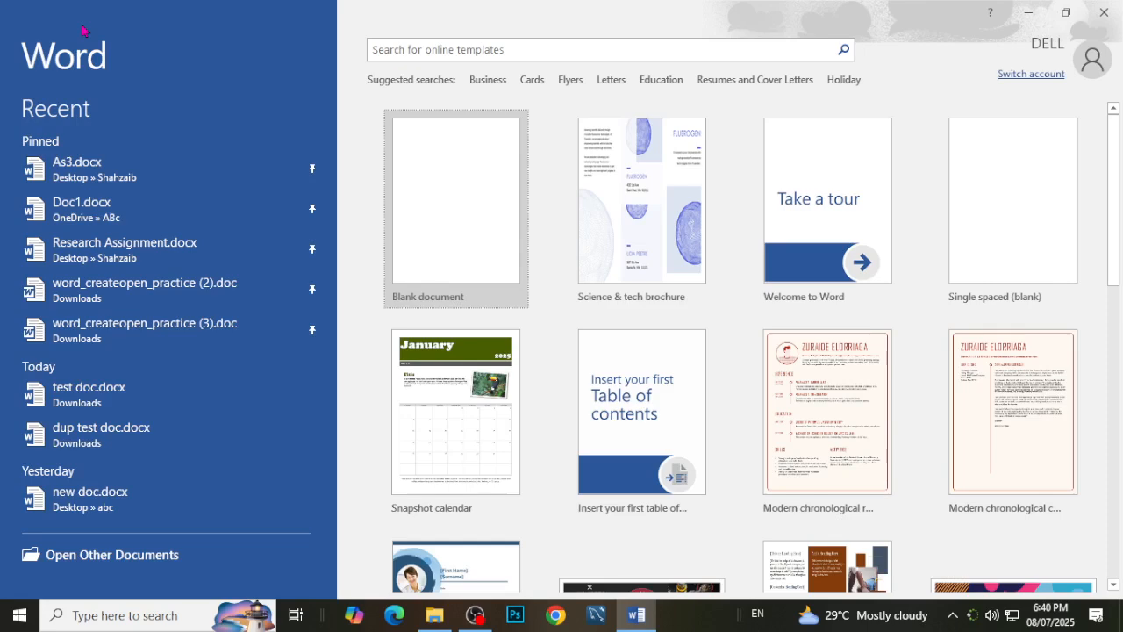
click(1114, 9)
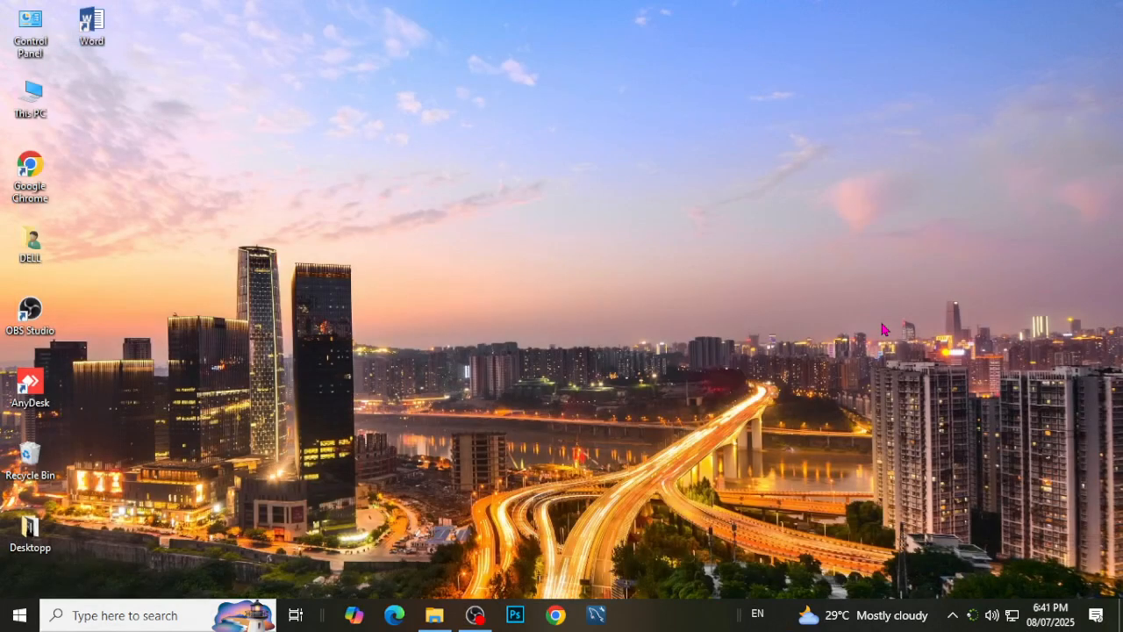
Open the Word document Introduction ms word.docx from the Desktopp folder.
double_click(30, 529)
scroll(833, 465, down, 4)
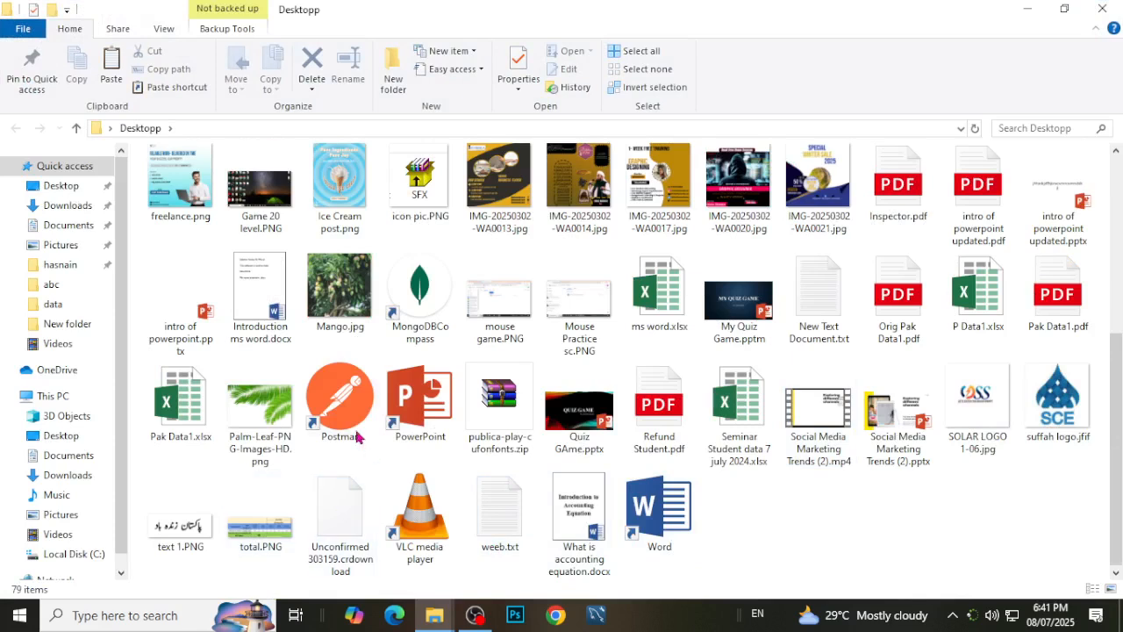
double_click(274, 288)
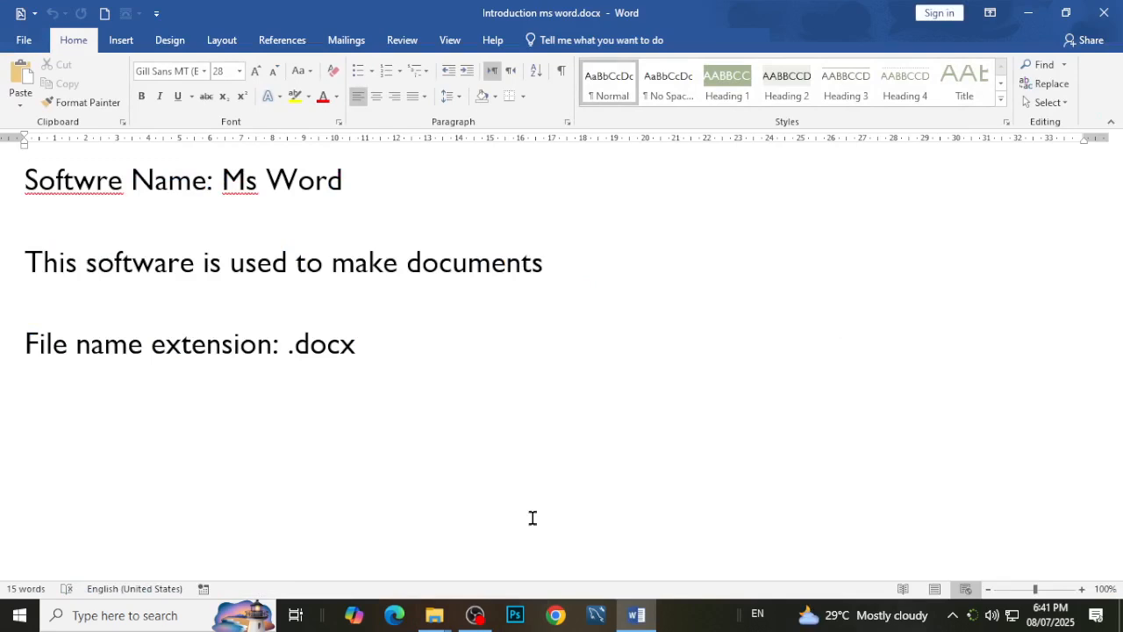
Switch the document to Print Layout, look over the page and close the document.
click(934, 590)
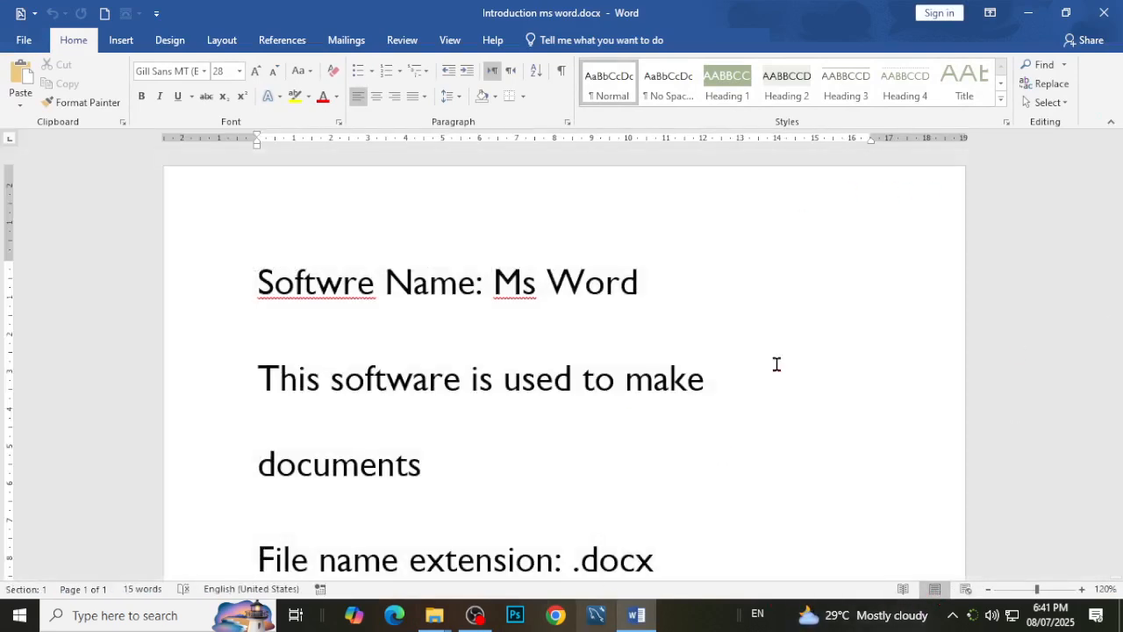
scroll(812, 356, down, 5)
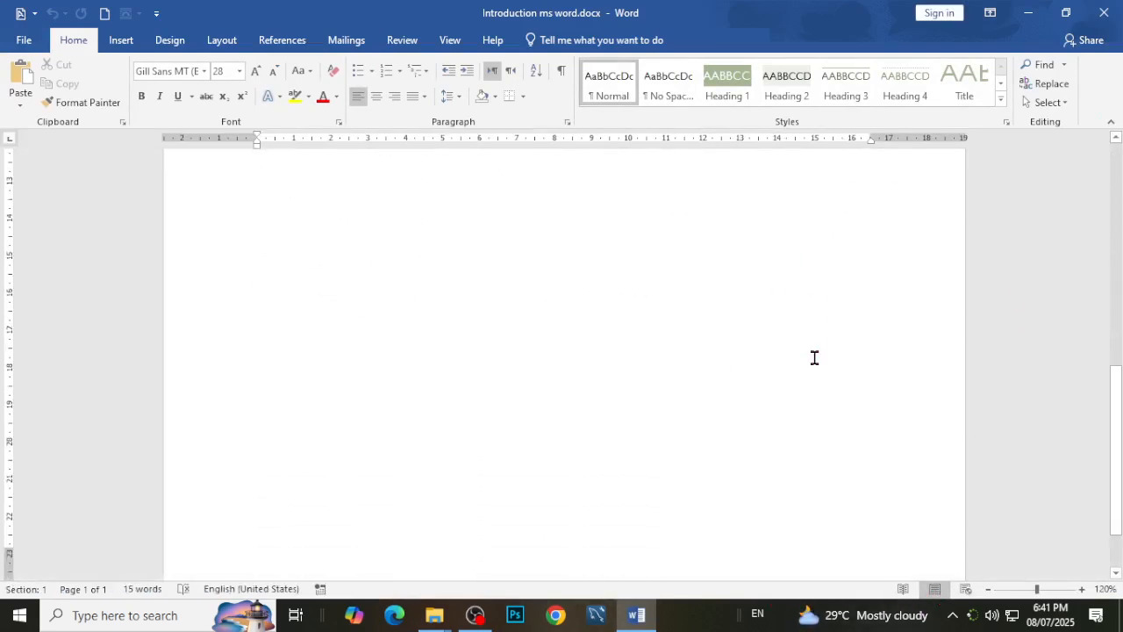
click(1104, 13)
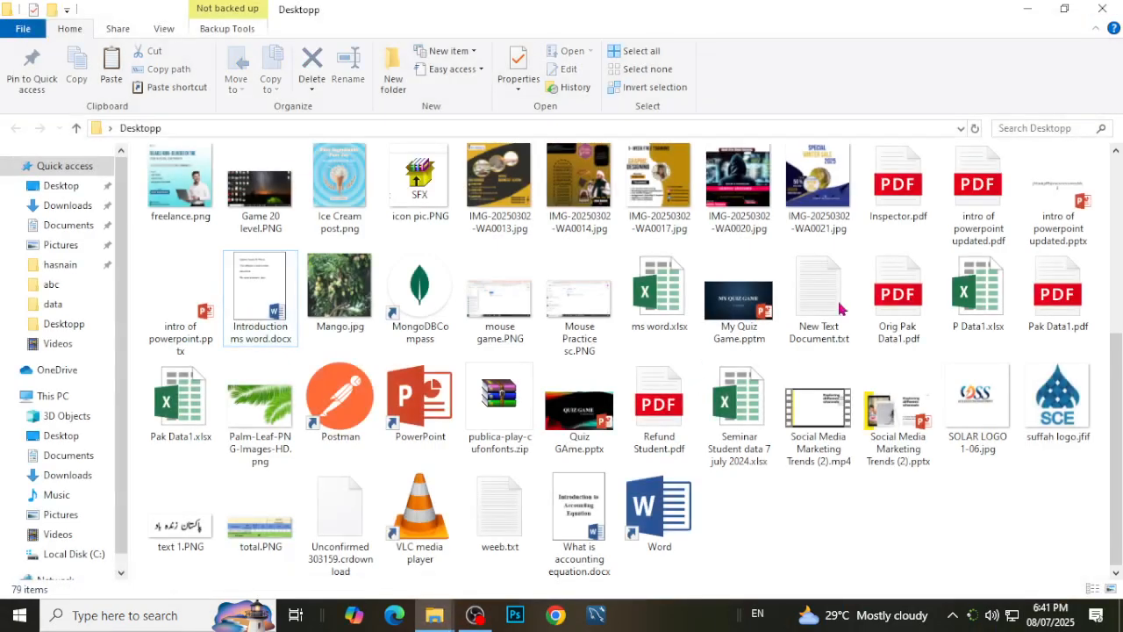
Close the Desktopp folder window and launch Word through the Windows Run dialog with the command winword.
click(1102, 9)
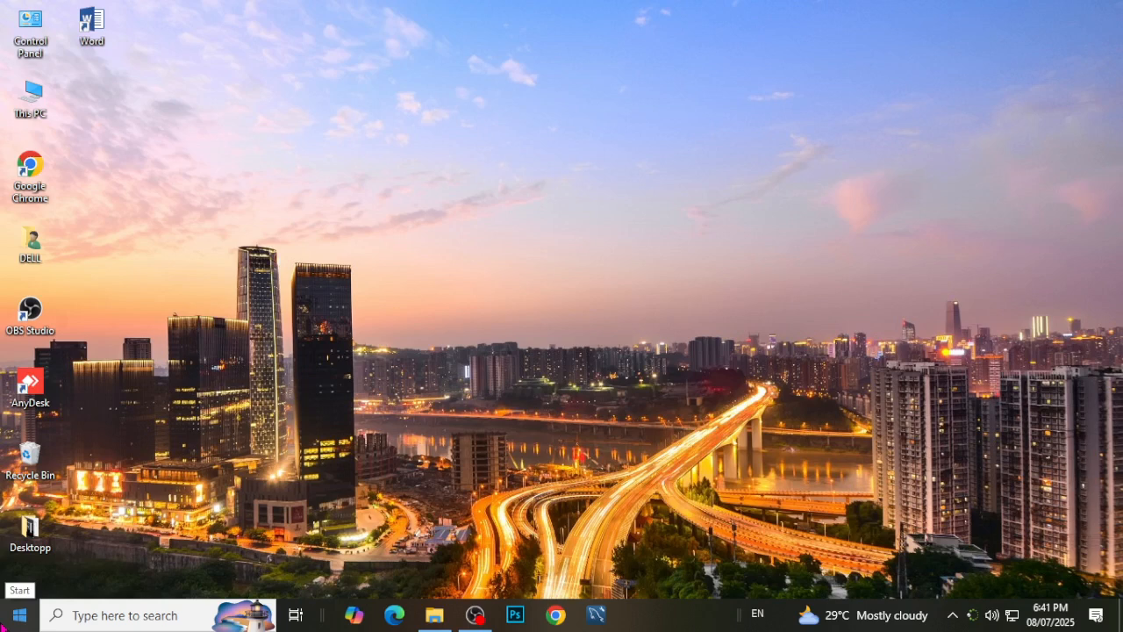
key(super+r)
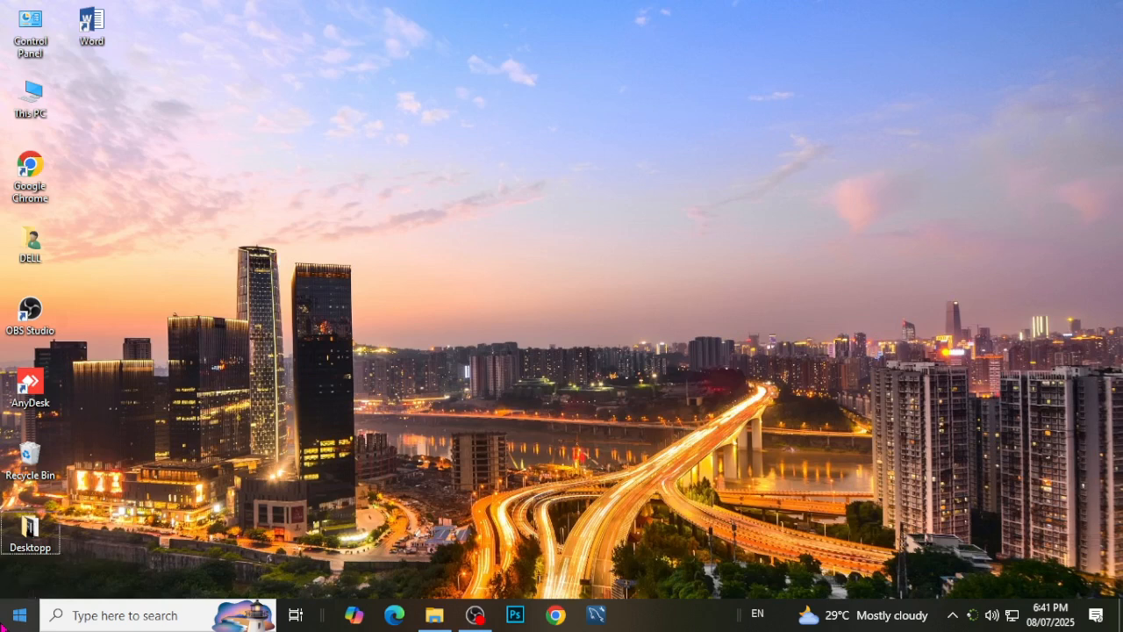
key(super+r)
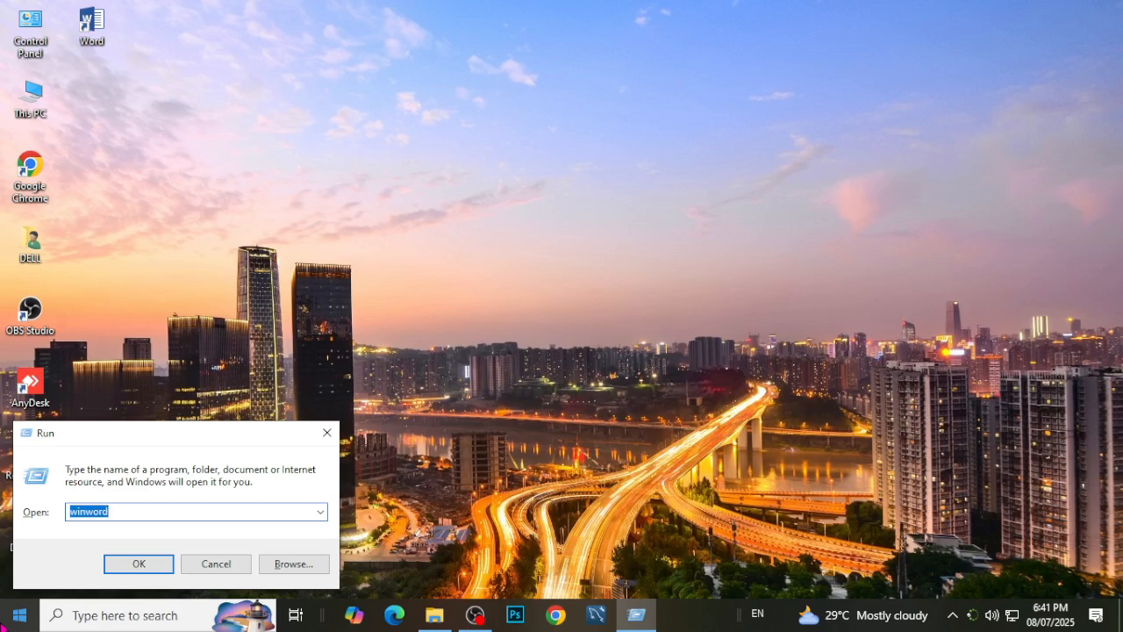
key(BackSpace)
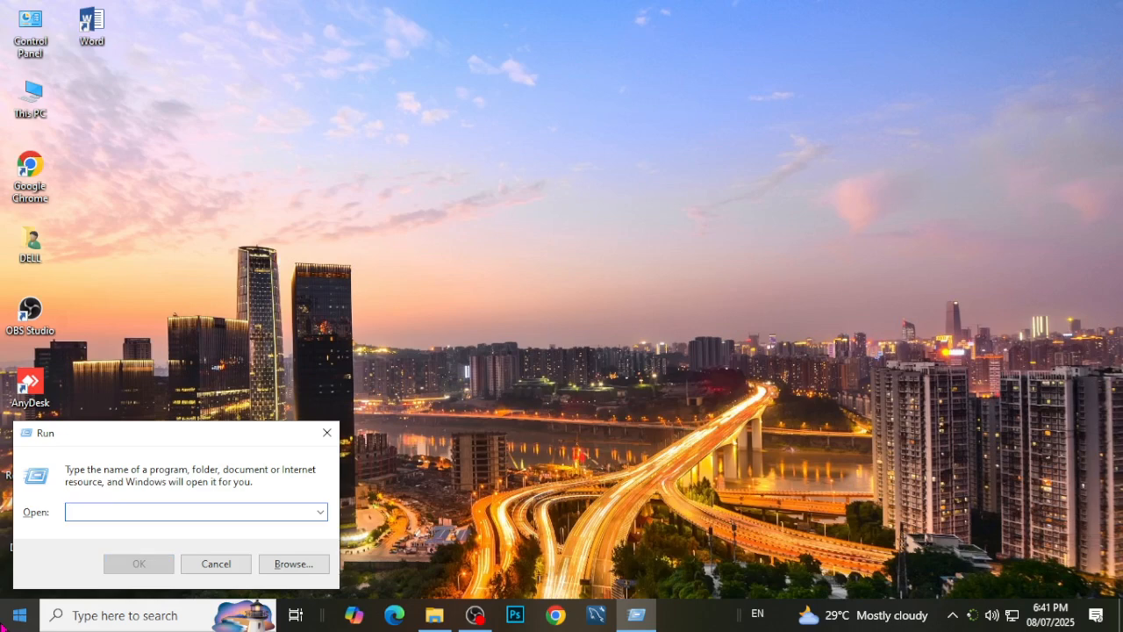
text(winword)
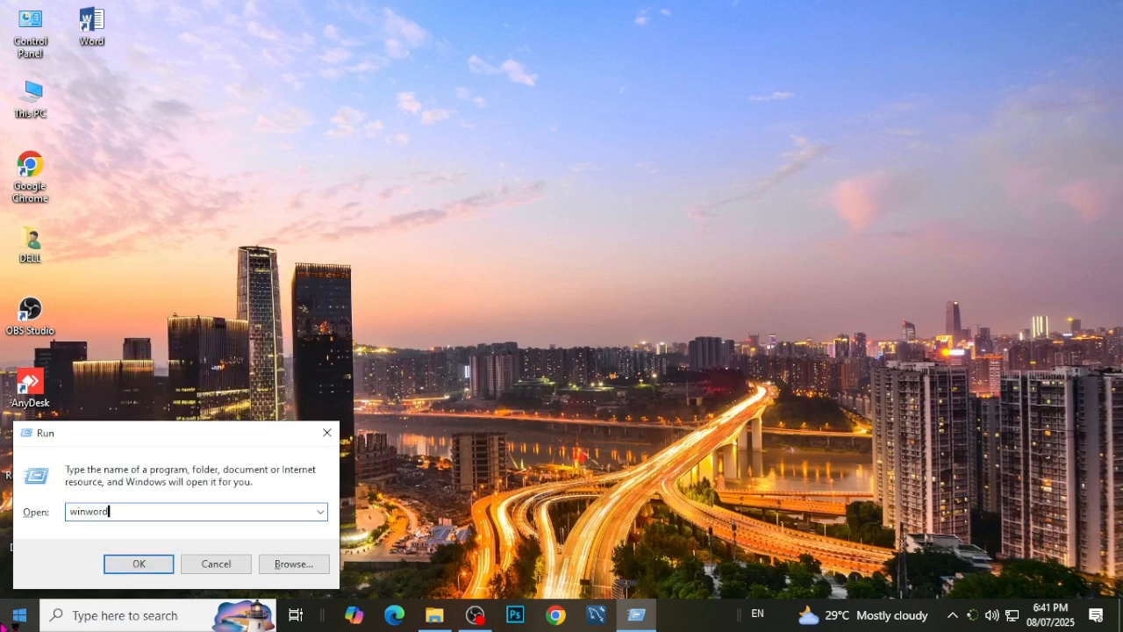
key(Return)
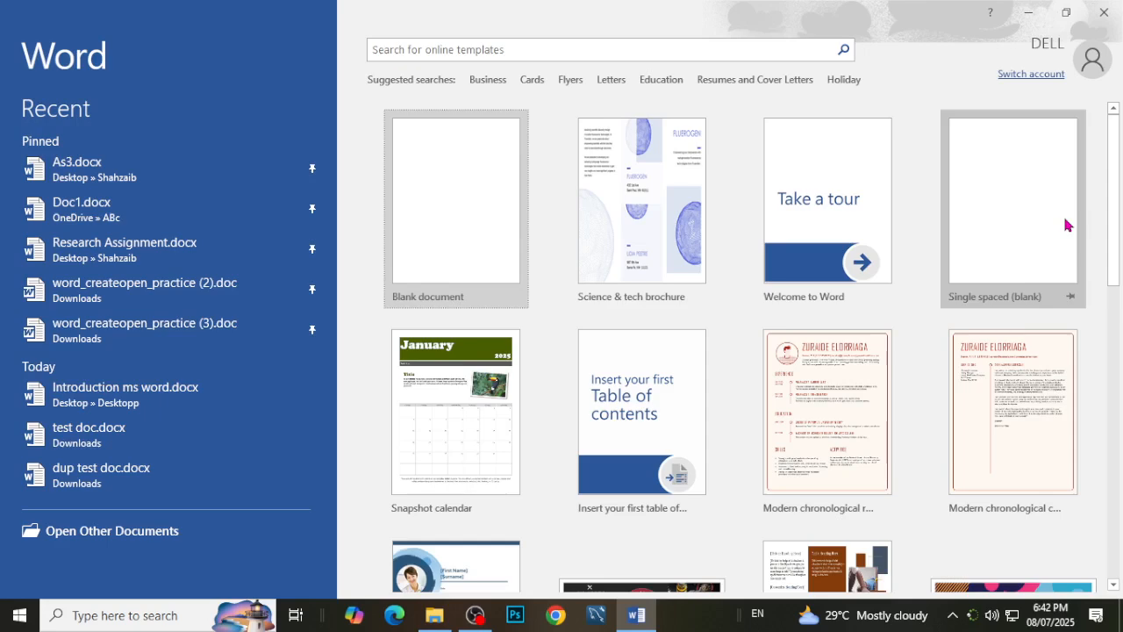
Search the online templates for cv, look through the results and return to the full template list.
click(687, 48)
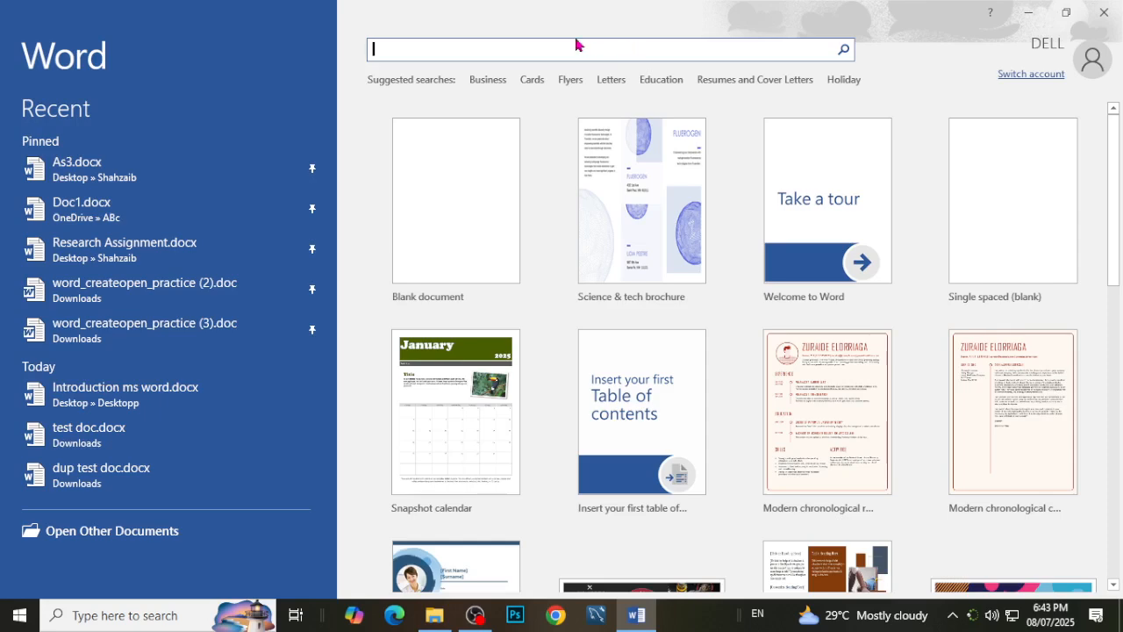
text(cv)
key(Return)
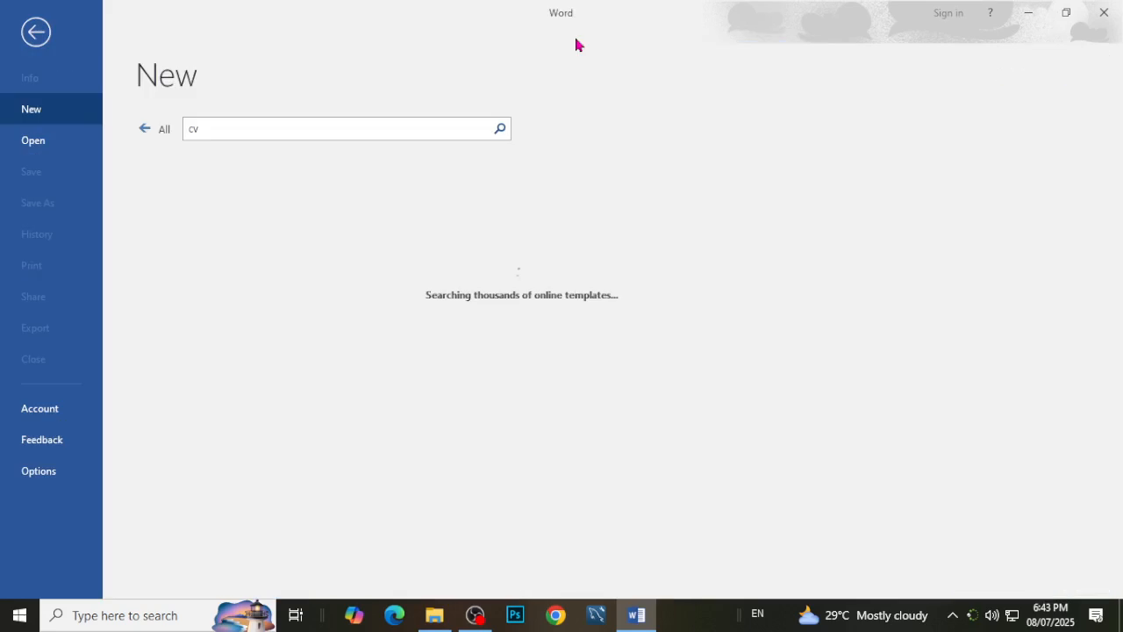
scroll(572, 351, down, 2)
scroll(572, 349, up, 3)
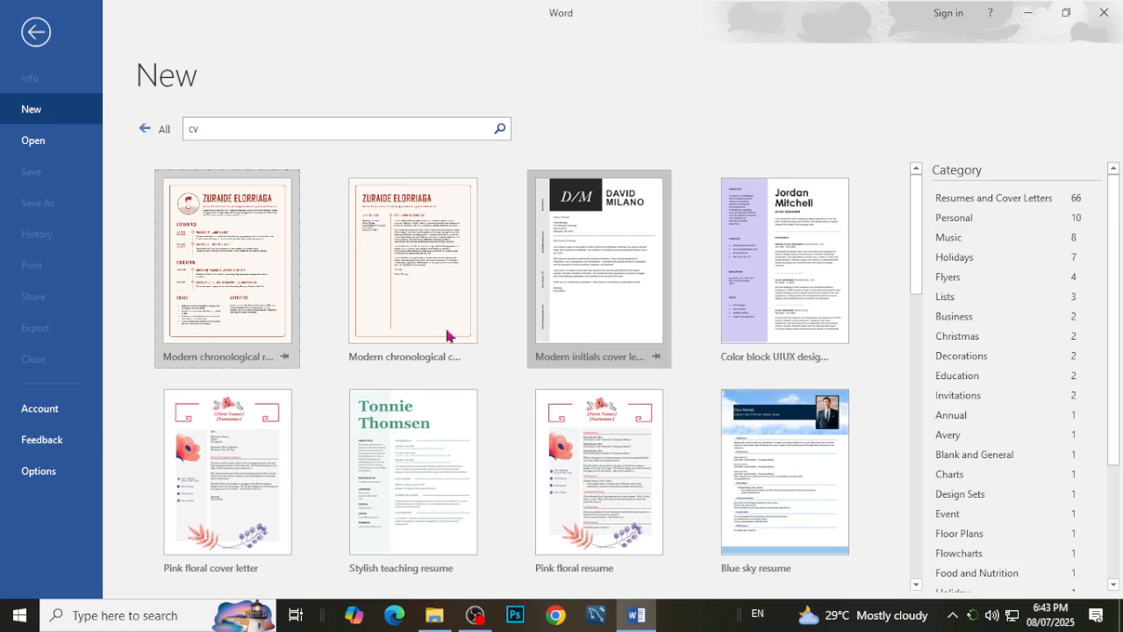
click(149, 130)
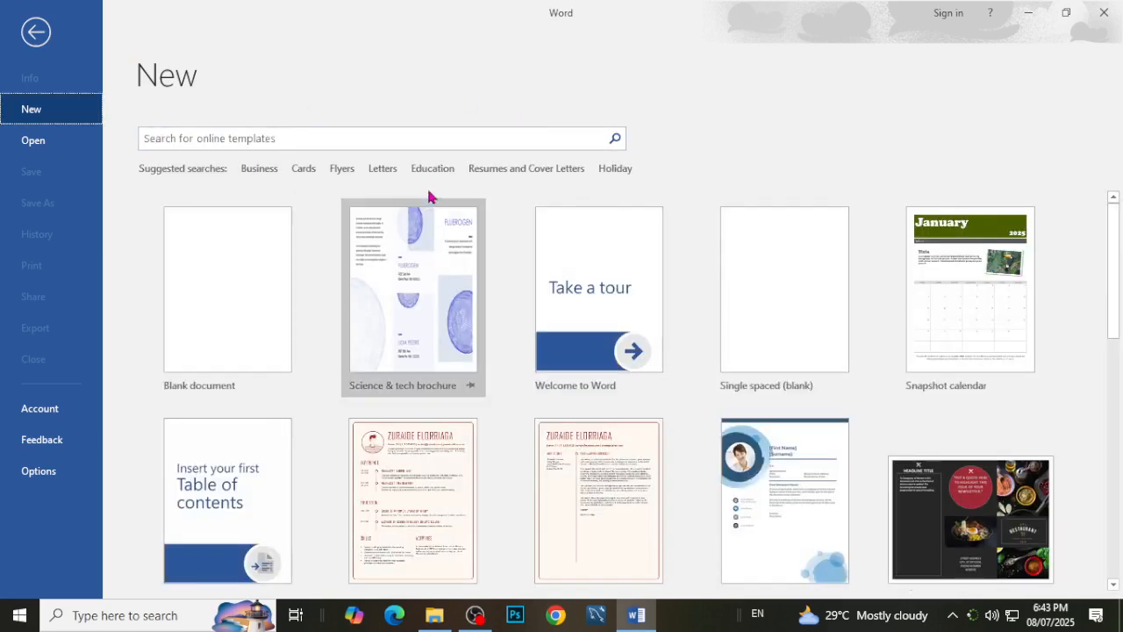
Browse the Business and Cards suggested template searches, returning to the full template list after each.
click(255, 170)
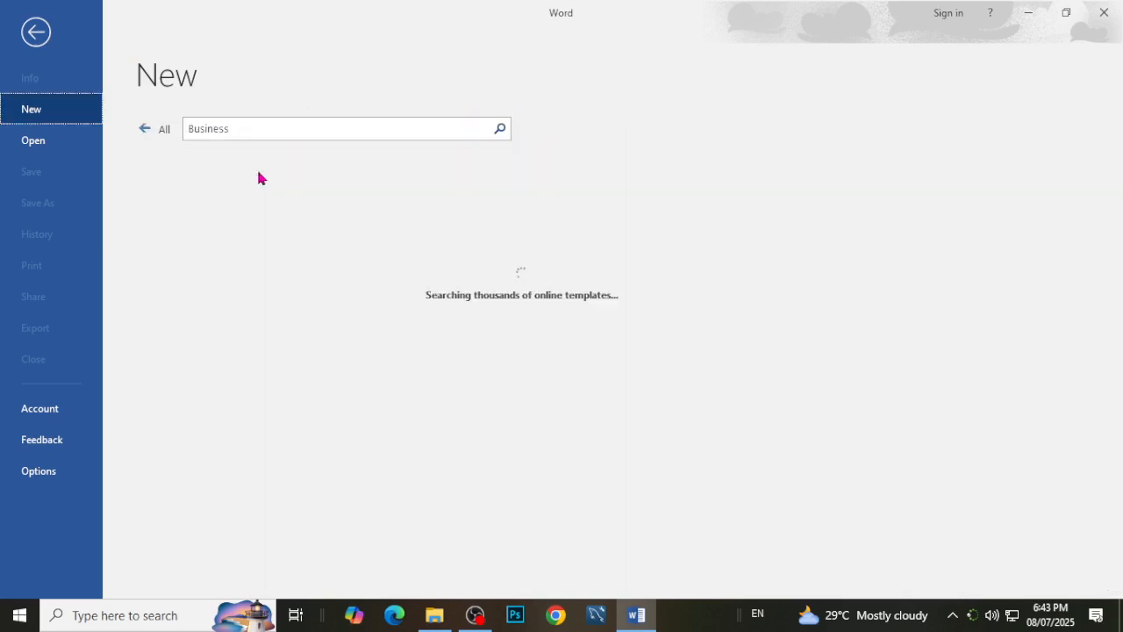
scroll(593, 391, down, 1)
scroll(593, 390, down, 3)
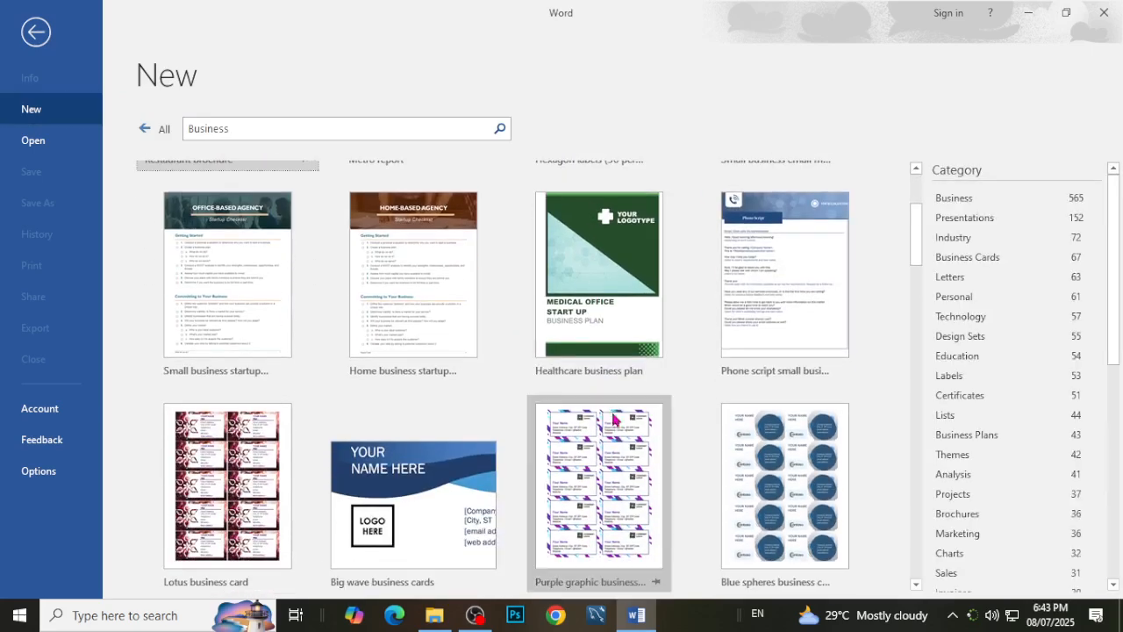
scroll(593, 390, up, 4)
click(151, 132)
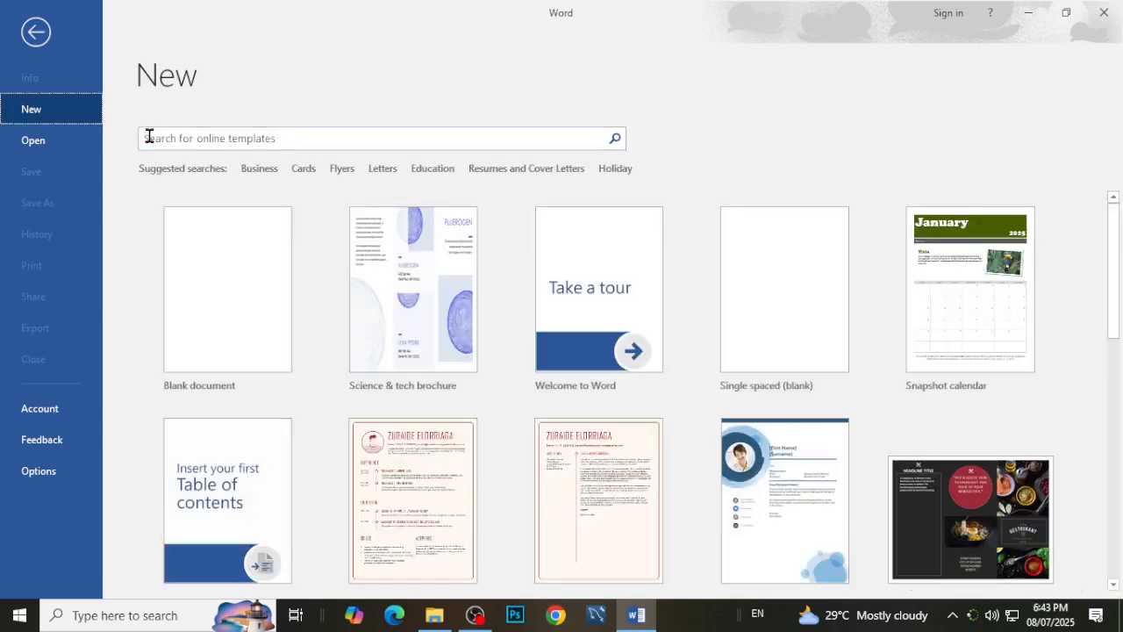
click(302, 169)
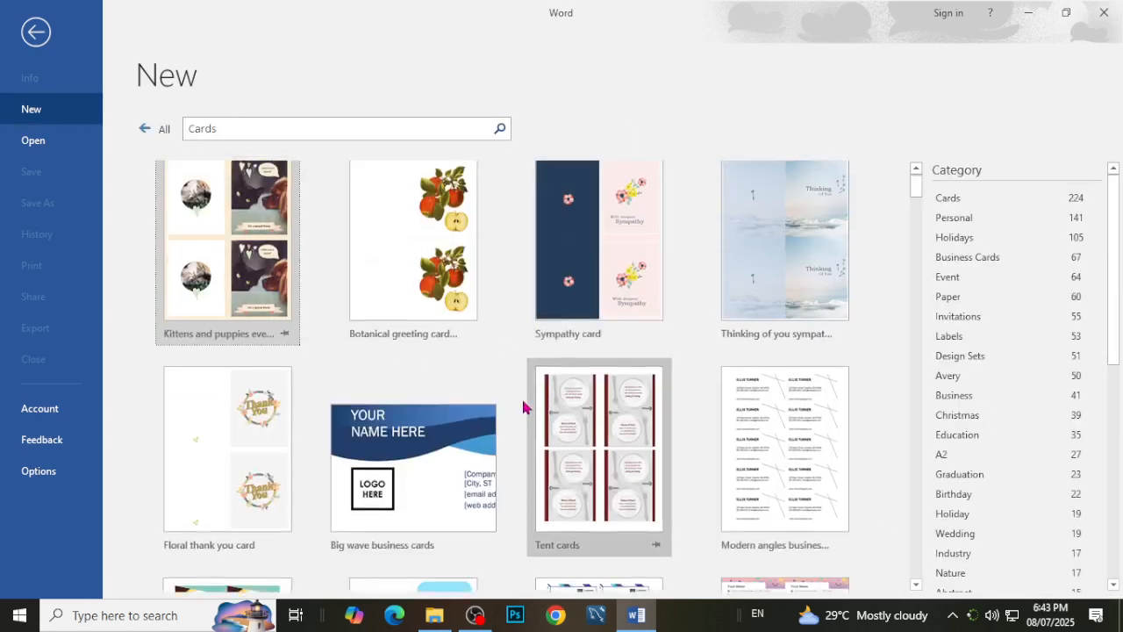
click(145, 129)
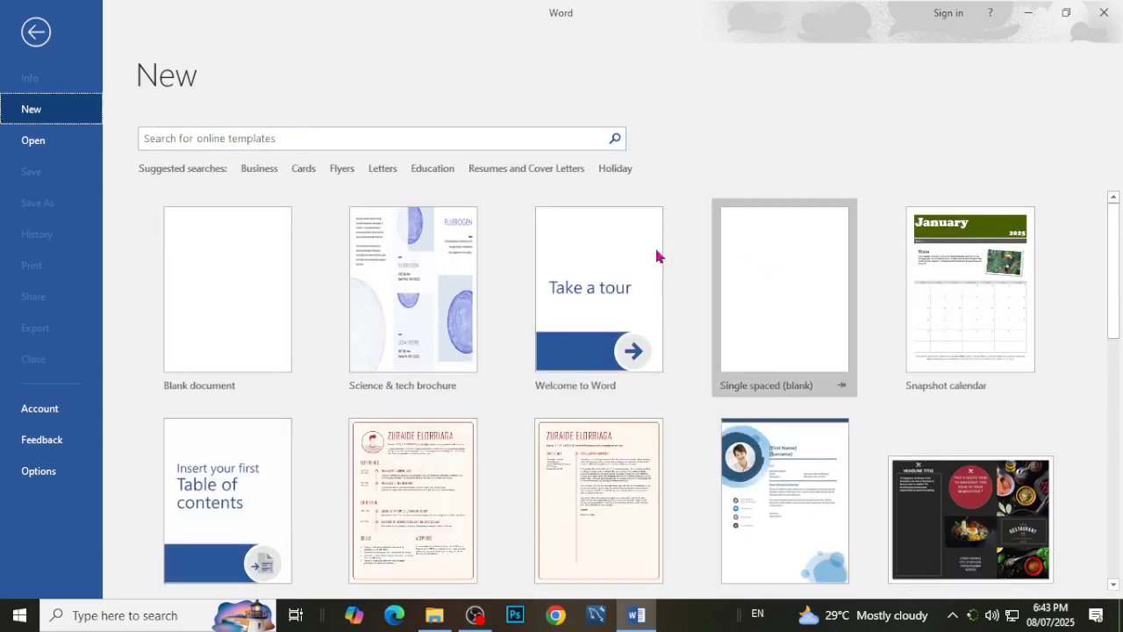
Browse the Education templates, filter them by the Back to School and Forms categories, and return to all templates.
click(438, 170)
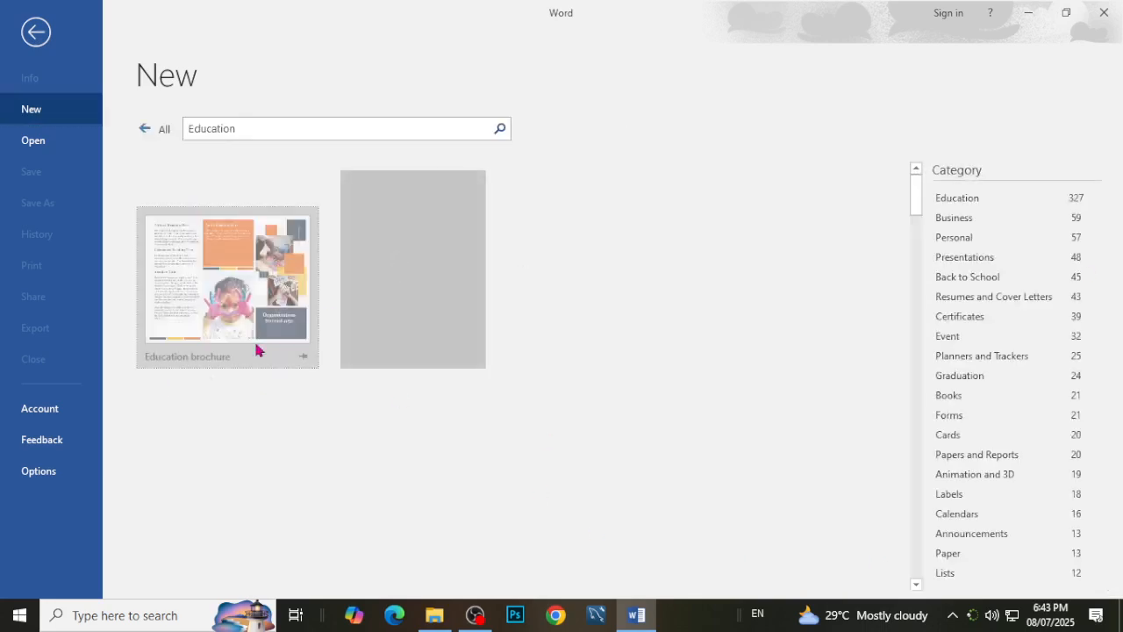
scroll(593, 479, down, 3)
scroll(594, 479, down, 10)
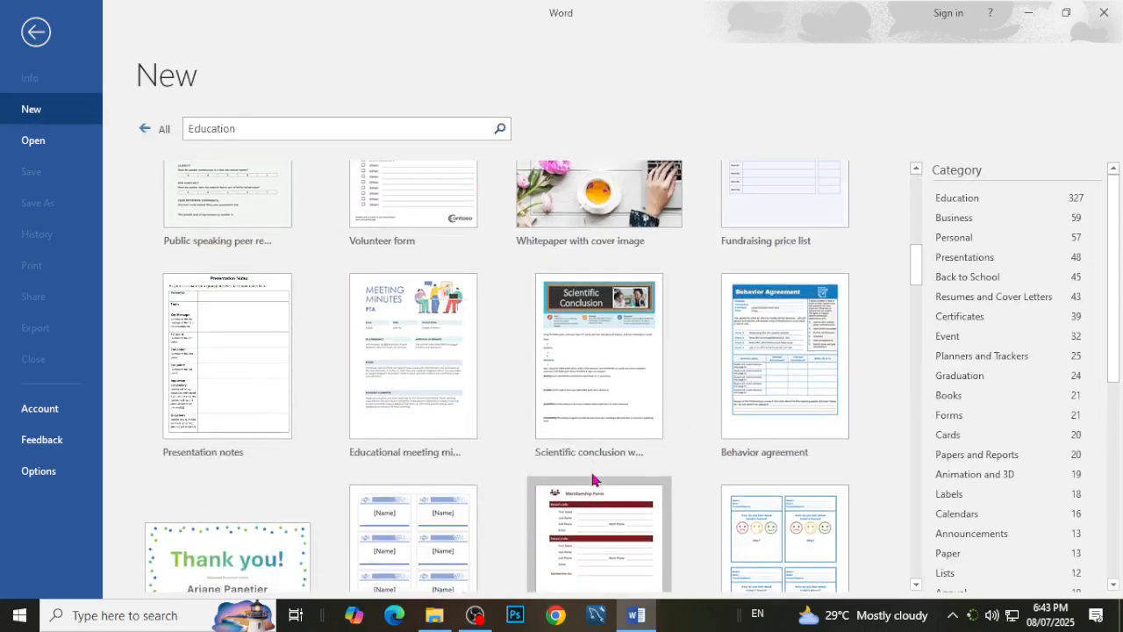
click(979, 279)
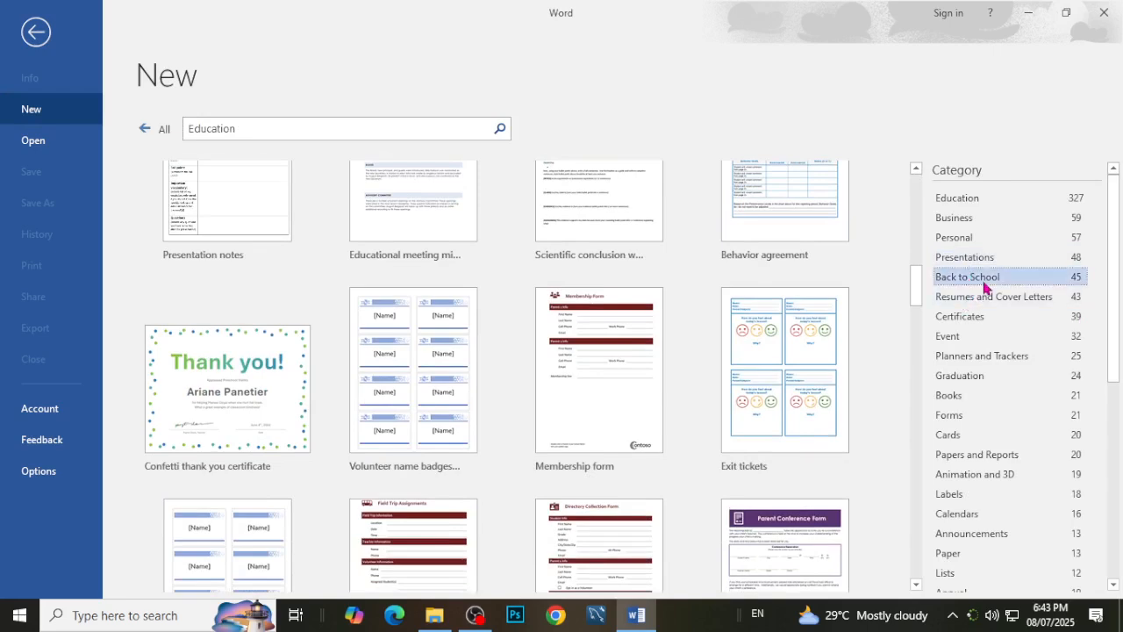
click(963, 298)
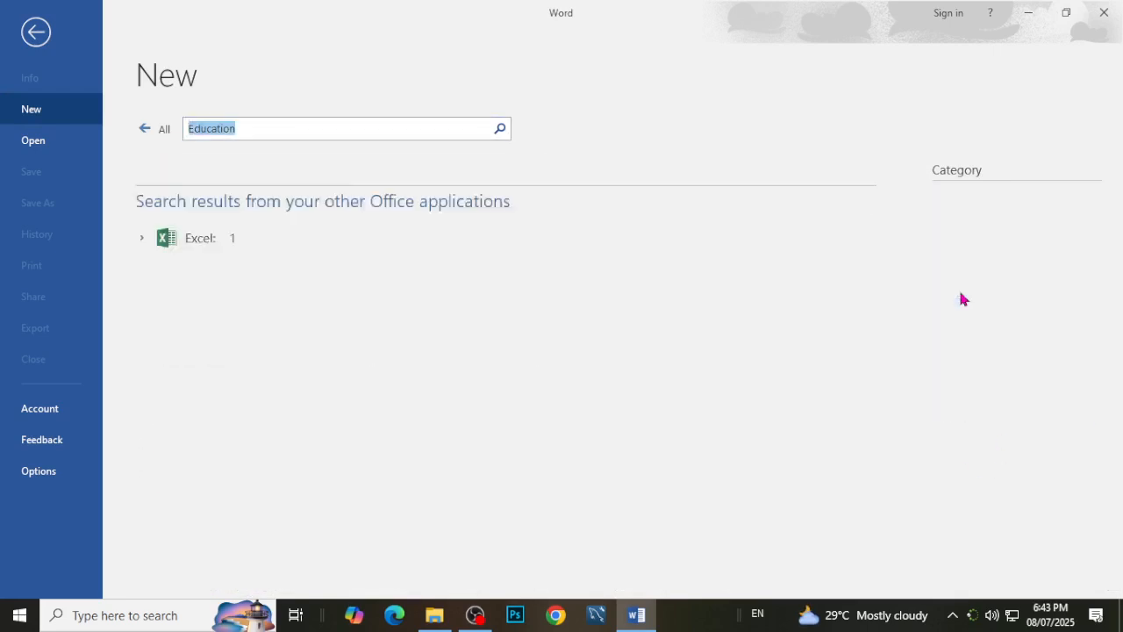
click(979, 237)
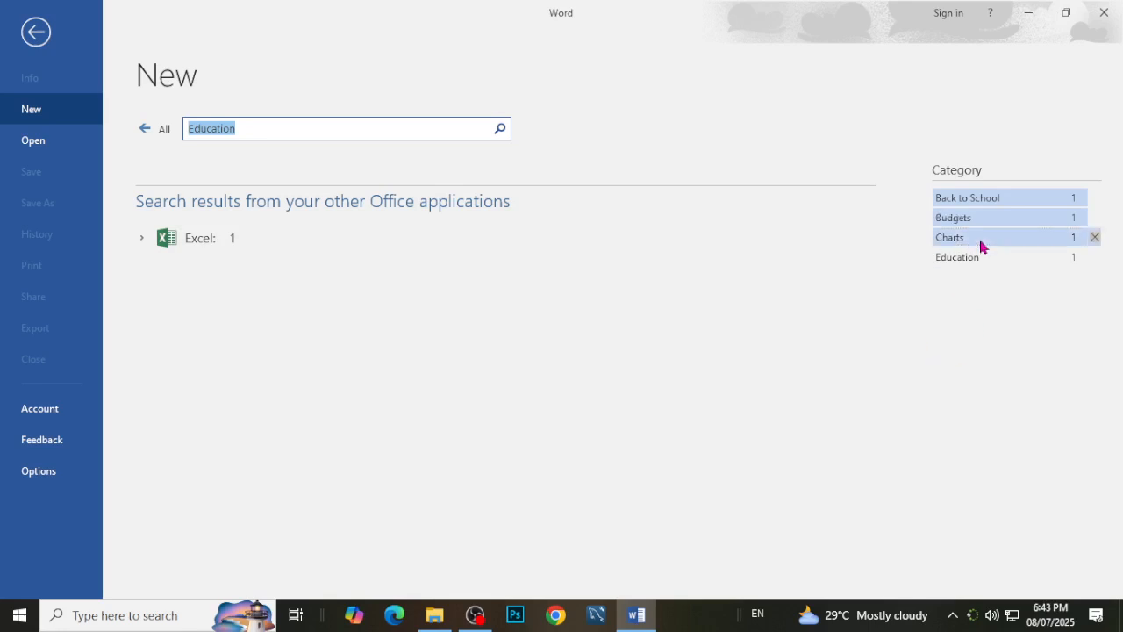
click(965, 237)
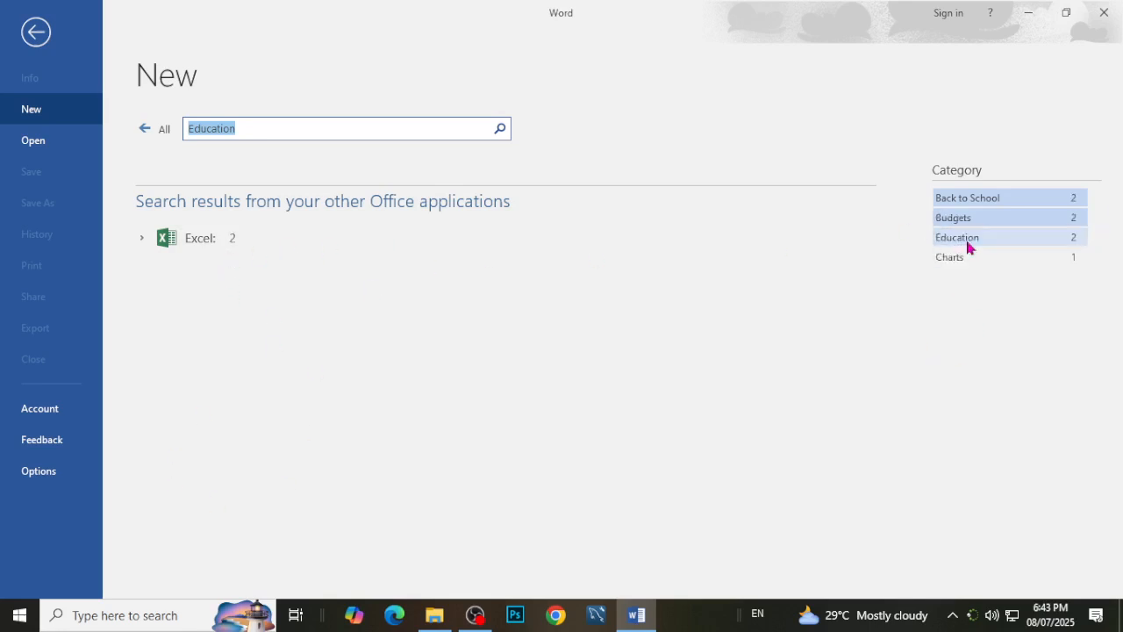
click(976, 221)
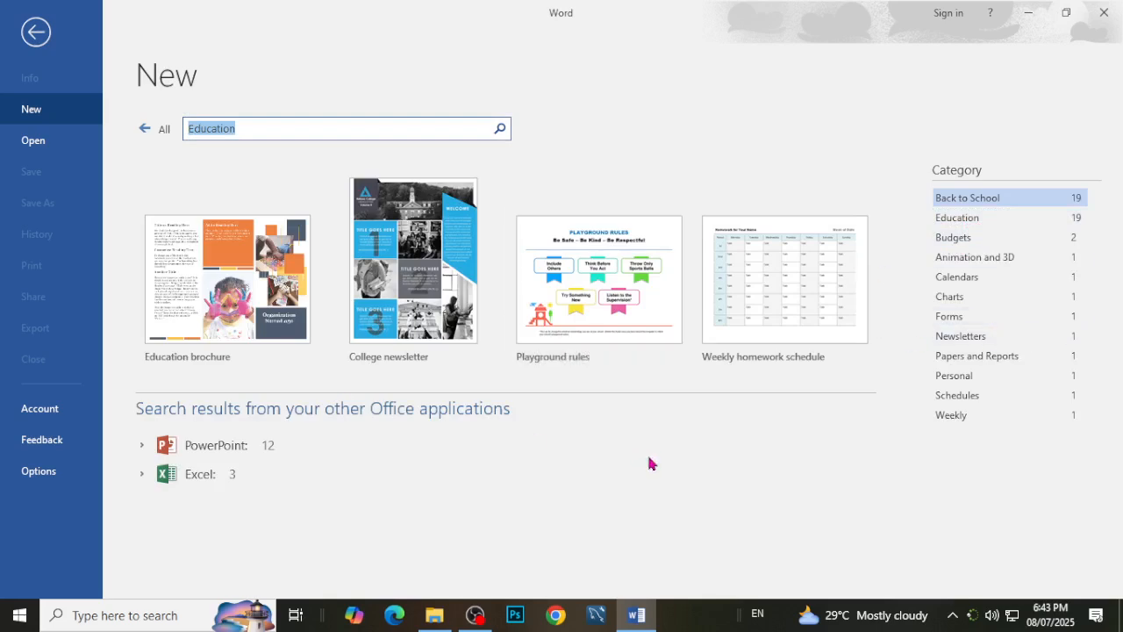
click(962, 323)
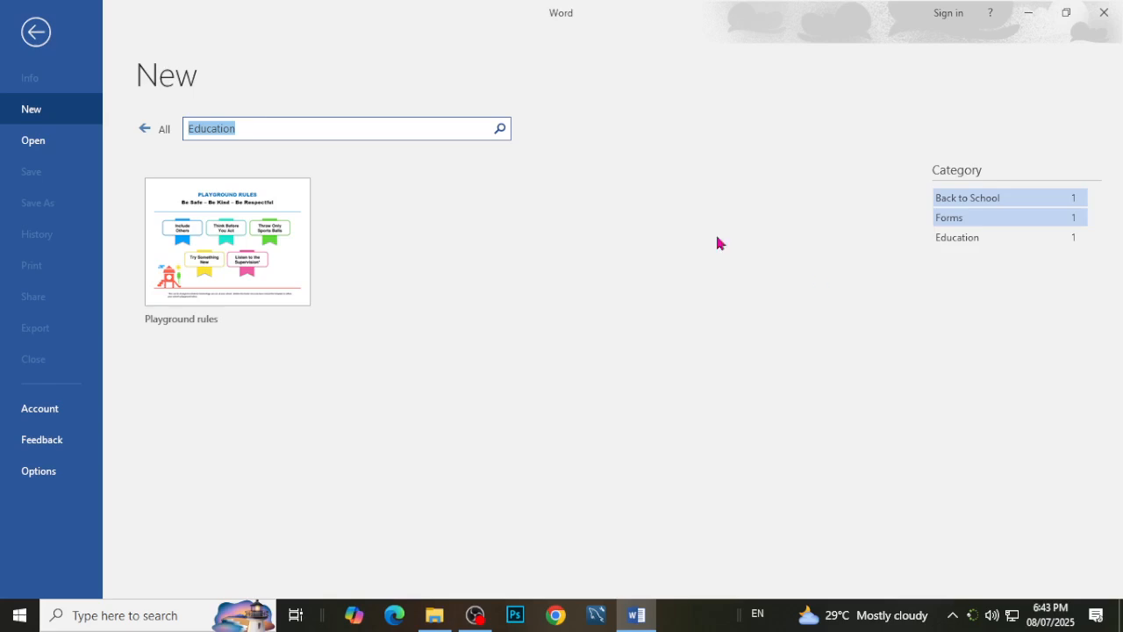
click(144, 130)
Look through the template list, preview the Restaurant brochure template and close its preview.
scroll(521, 516, down, 5)
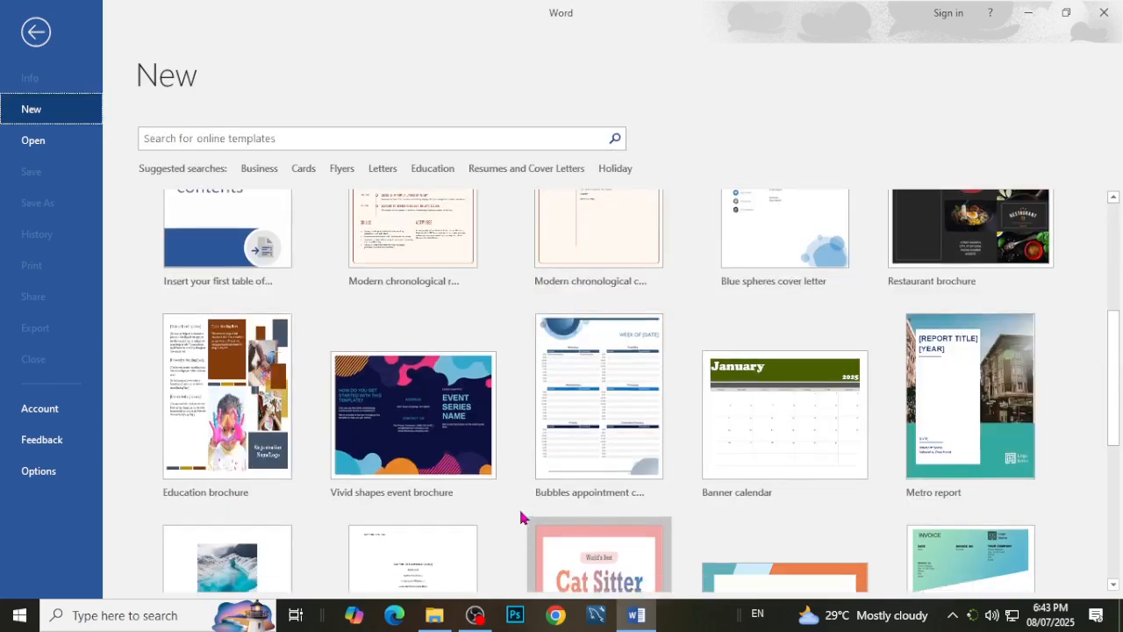
scroll(521, 517, down, 2)
scroll(521, 517, up, 6)
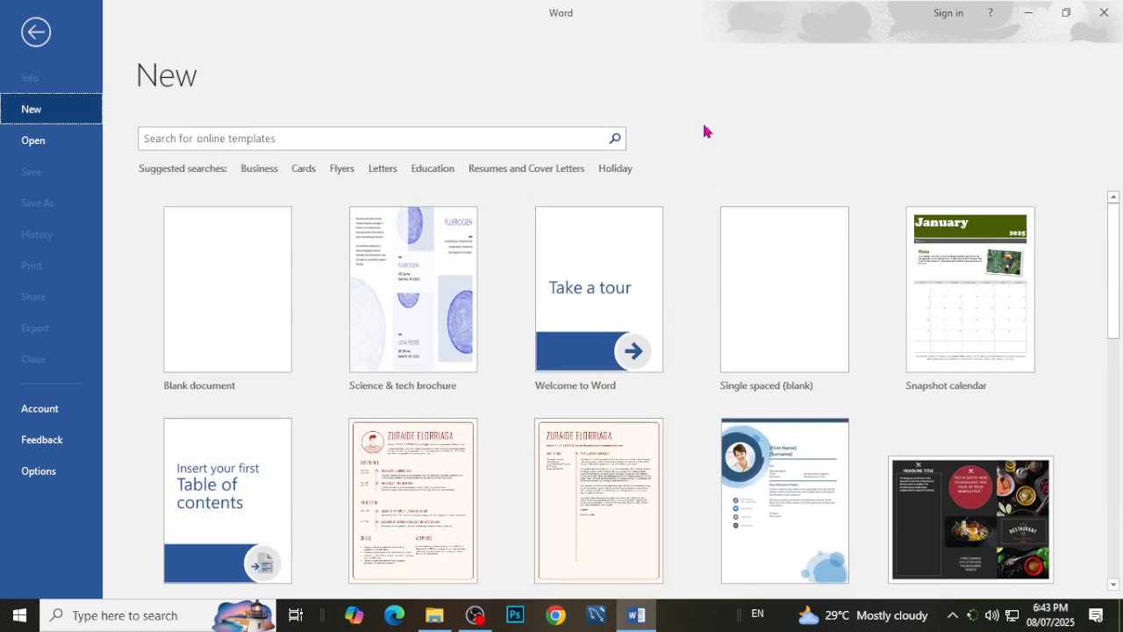
scroll(512, 571, down, 2)
click(945, 348)
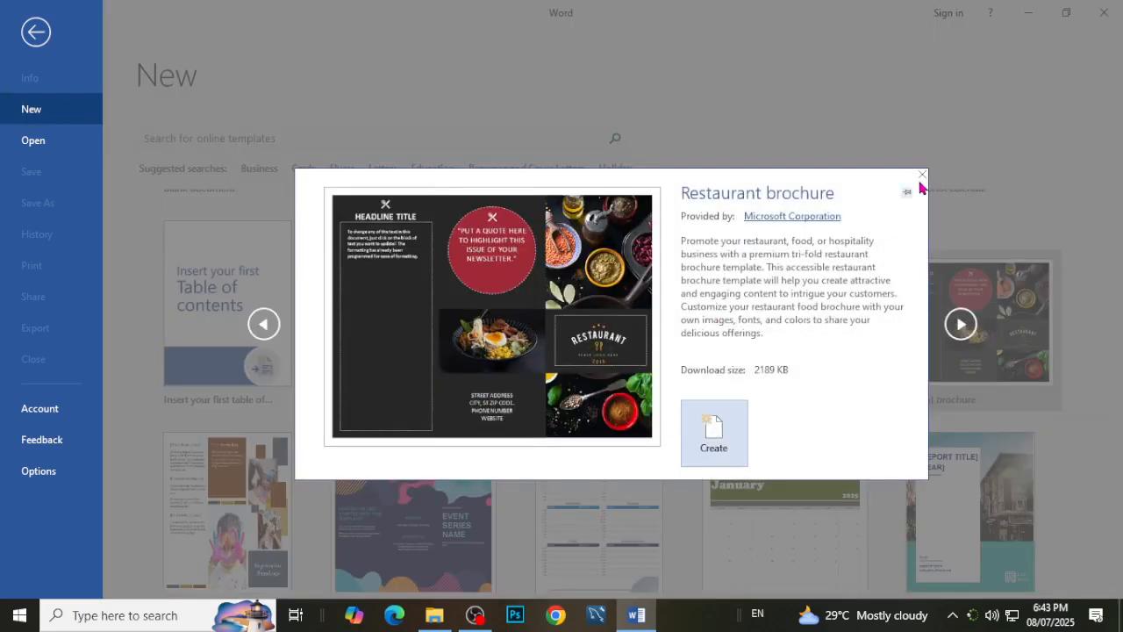
click(921, 175)
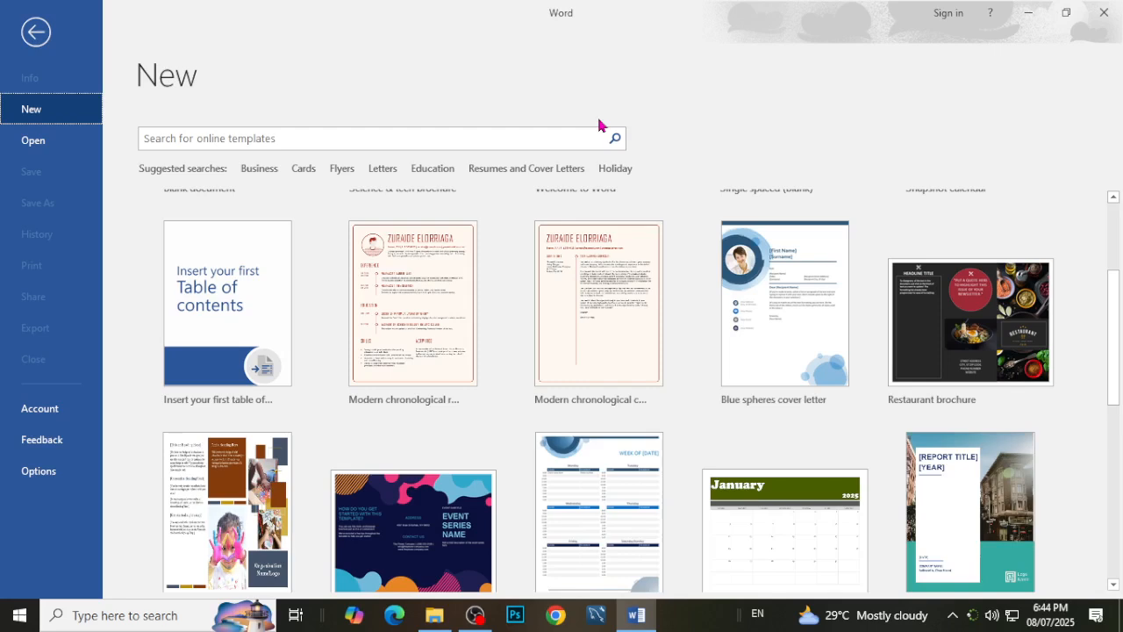
Create a new document from the Blank document template.
scroll(415, 296, up, 2)
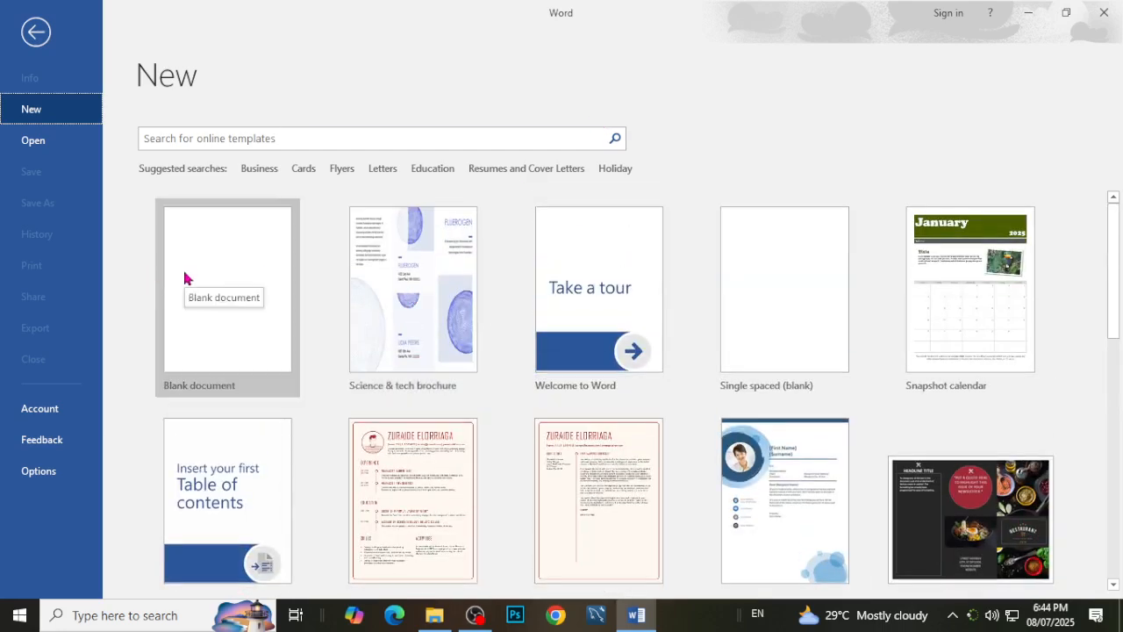
click(226, 265)
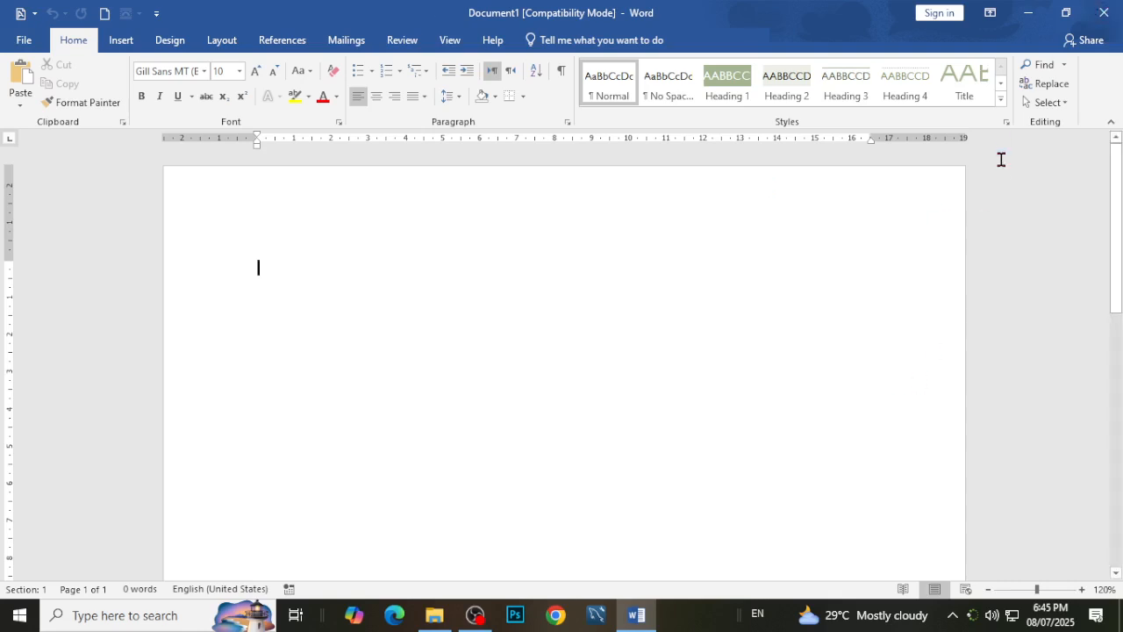
Minimize and reopen the document window, restore it to a smaller size, maximize it again and close it.
click(1029, 13)
click(635, 623)
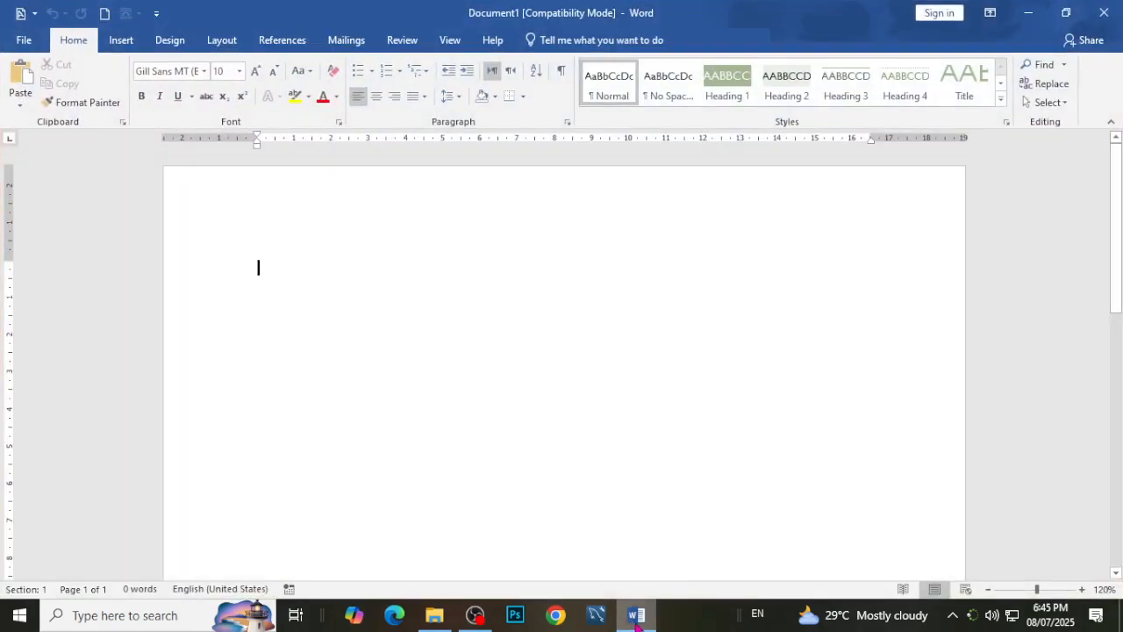
click(1067, 12)
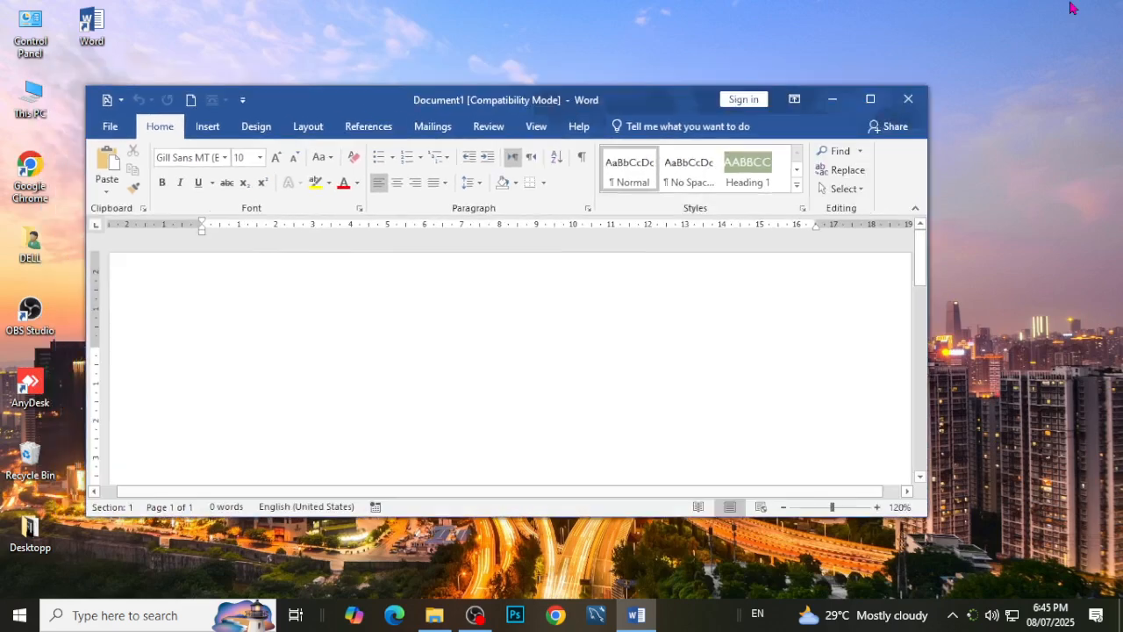
click(872, 101)
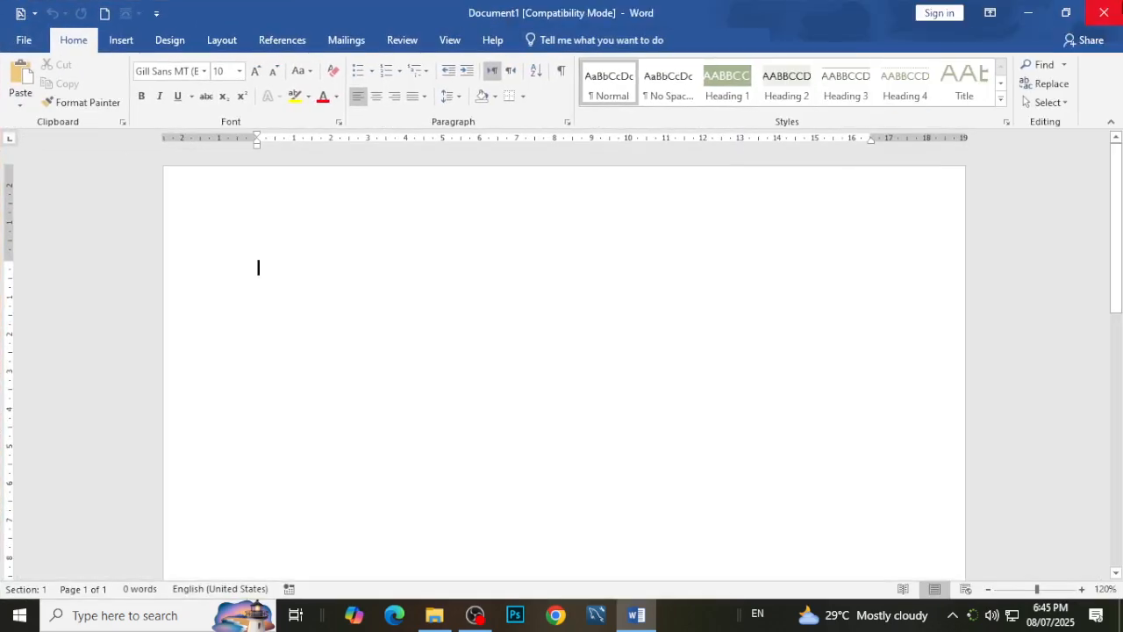
click(1106, 10)
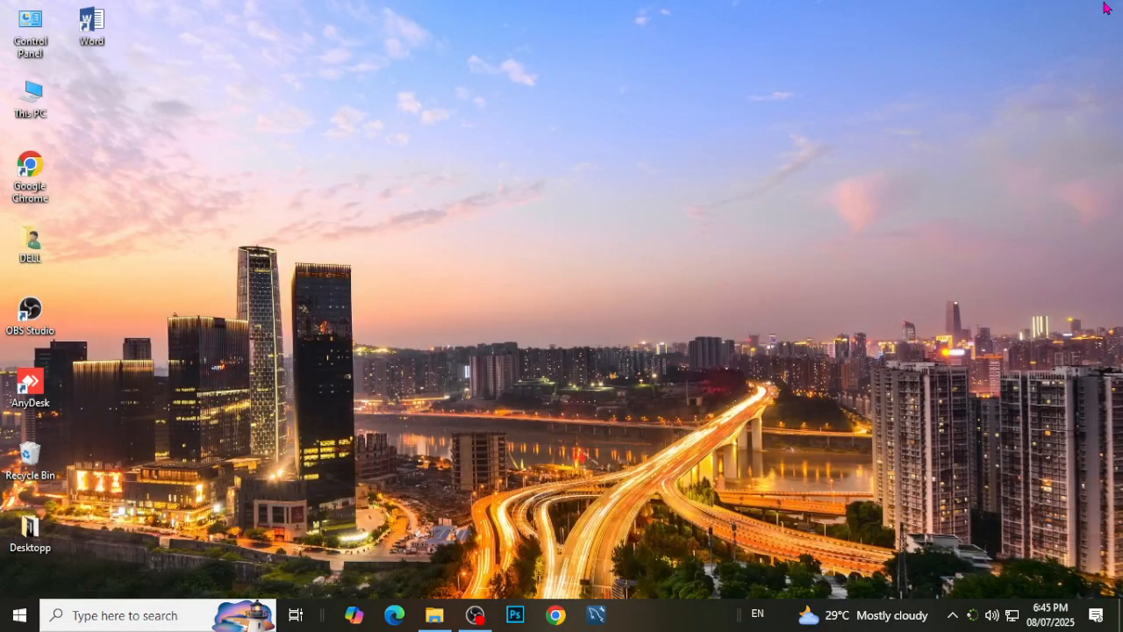
Launch Word again through the Windows Run dialog and create a blank document from its start screen.
key(super+r)
key(Return)
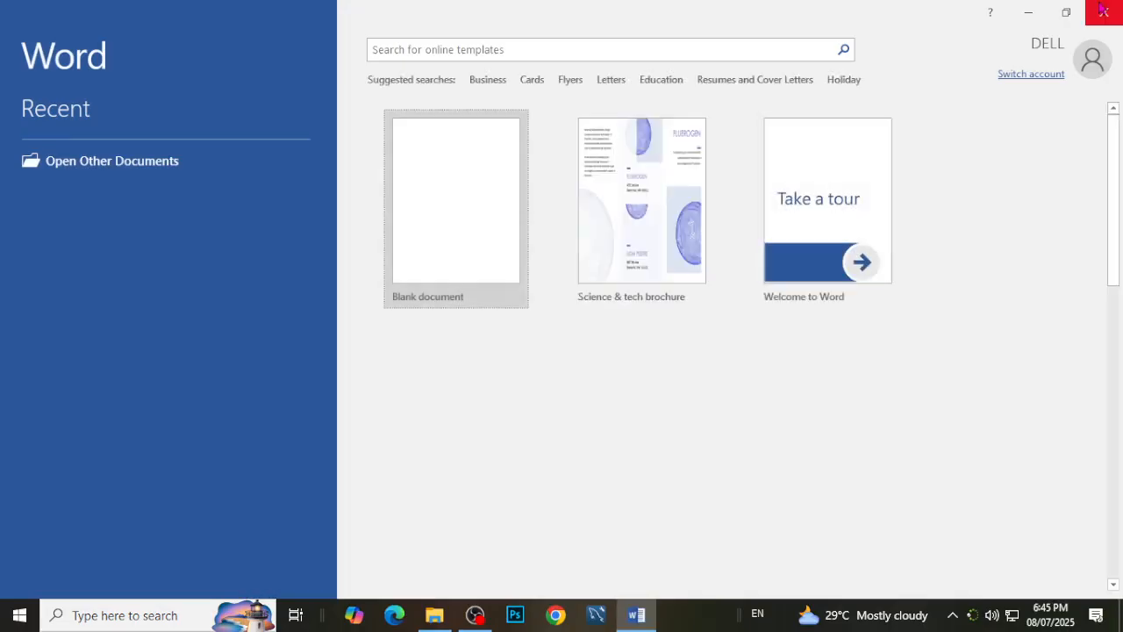
key(Return)
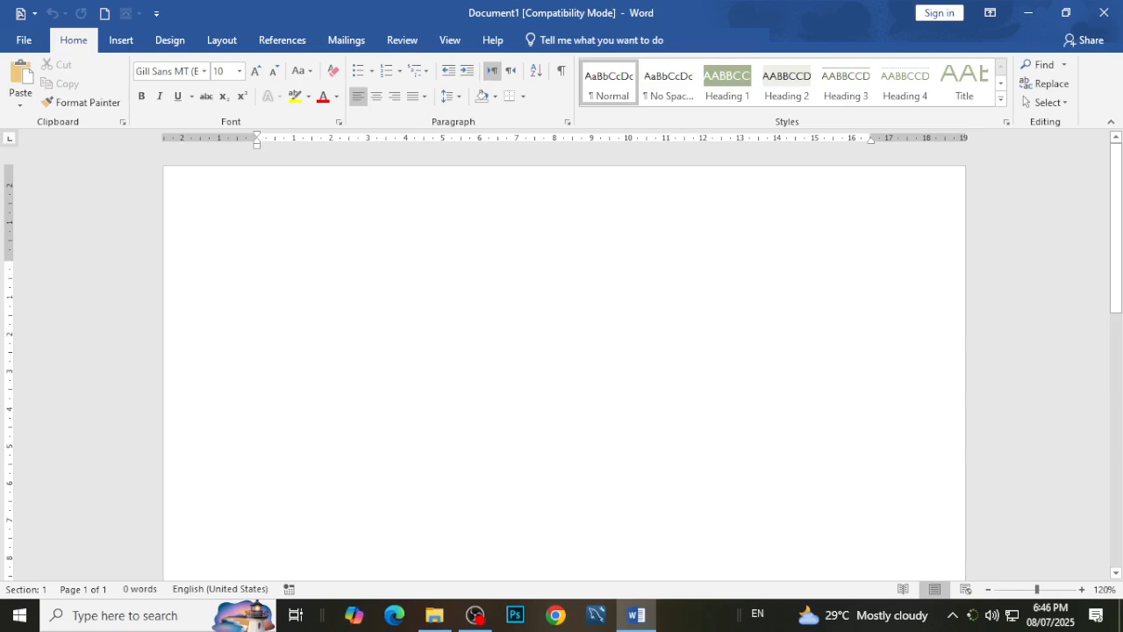
Restore the document window to a smaller size, move it lower on the desktop and maximize it again.
double_click(418, 8)
drag(437, 39, 645, 323)
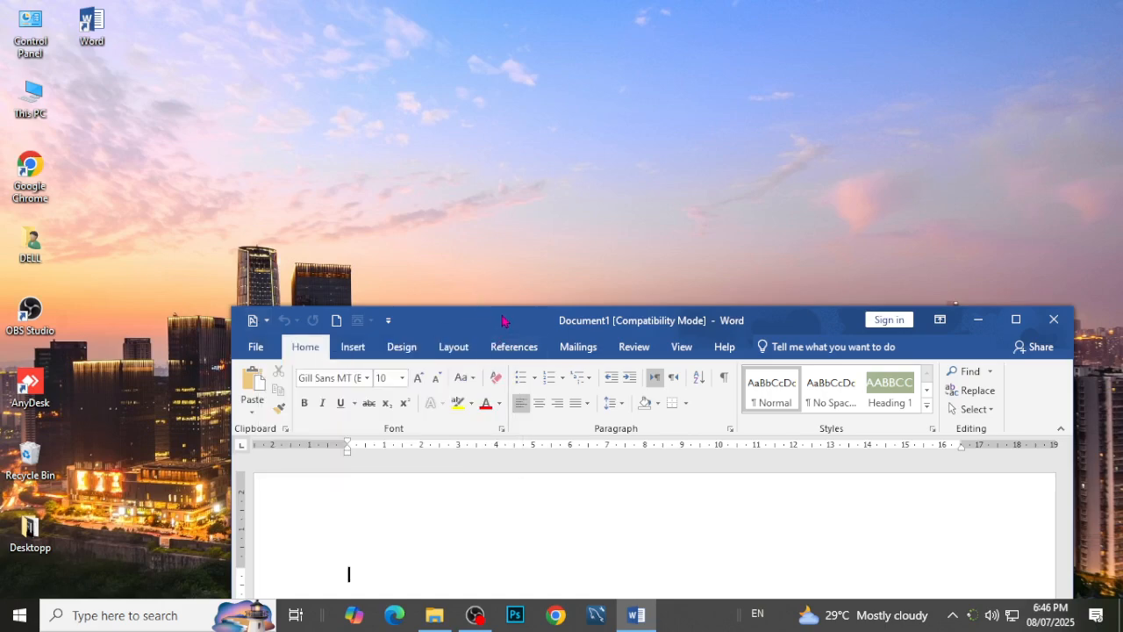
double_click(504, 321)
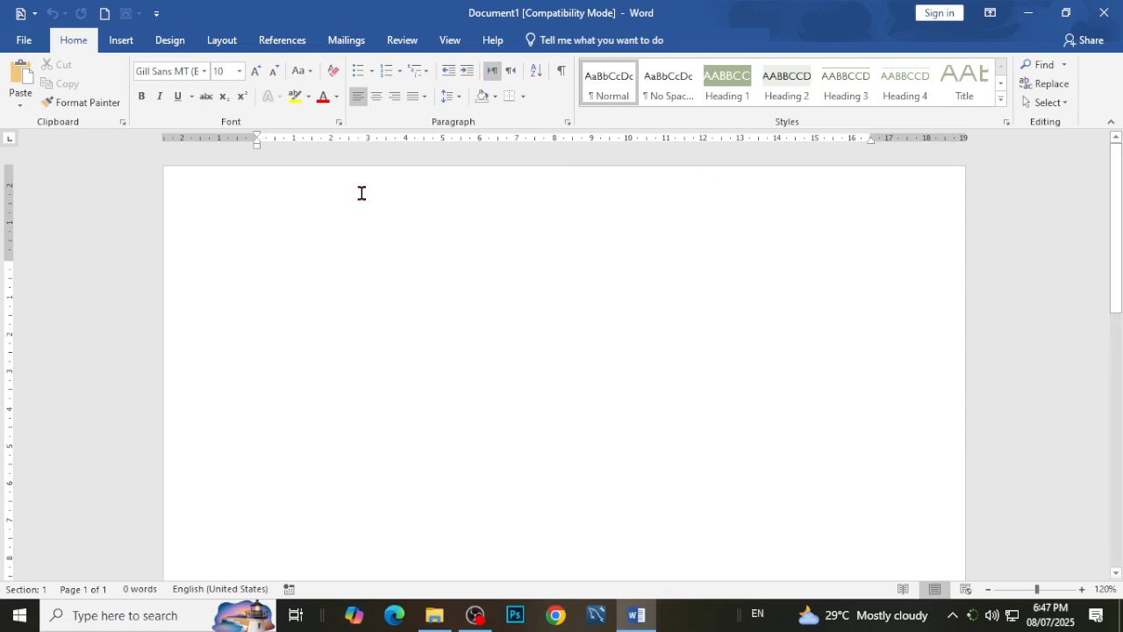
Look through the Insert, Design and Home command sets and the File page, and return to the document.
click(123, 42)
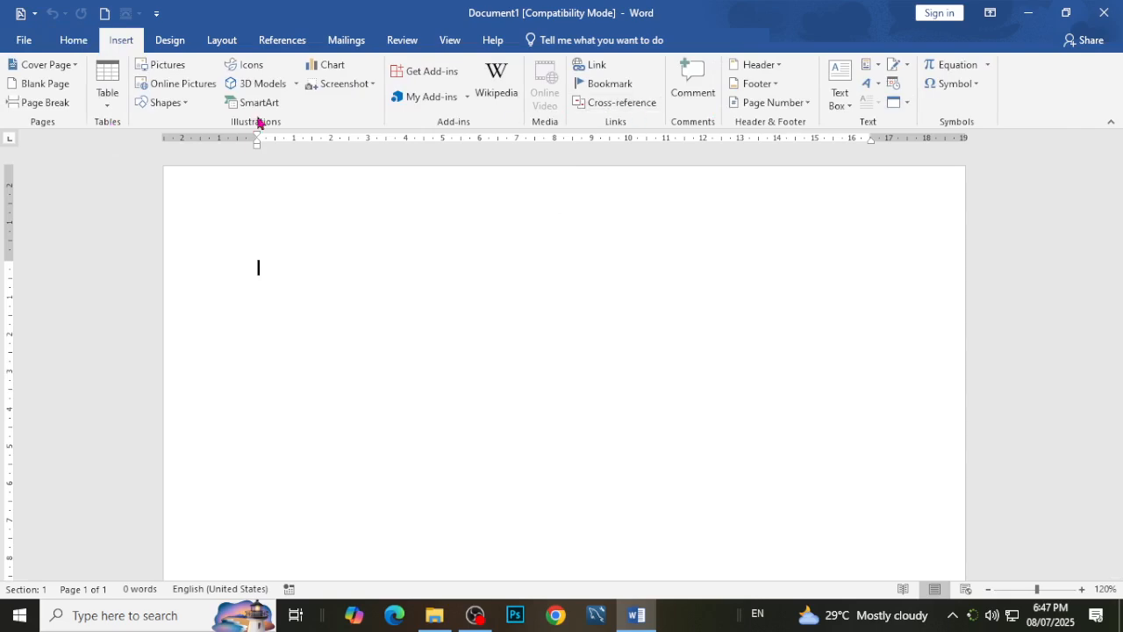
click(172, 42)
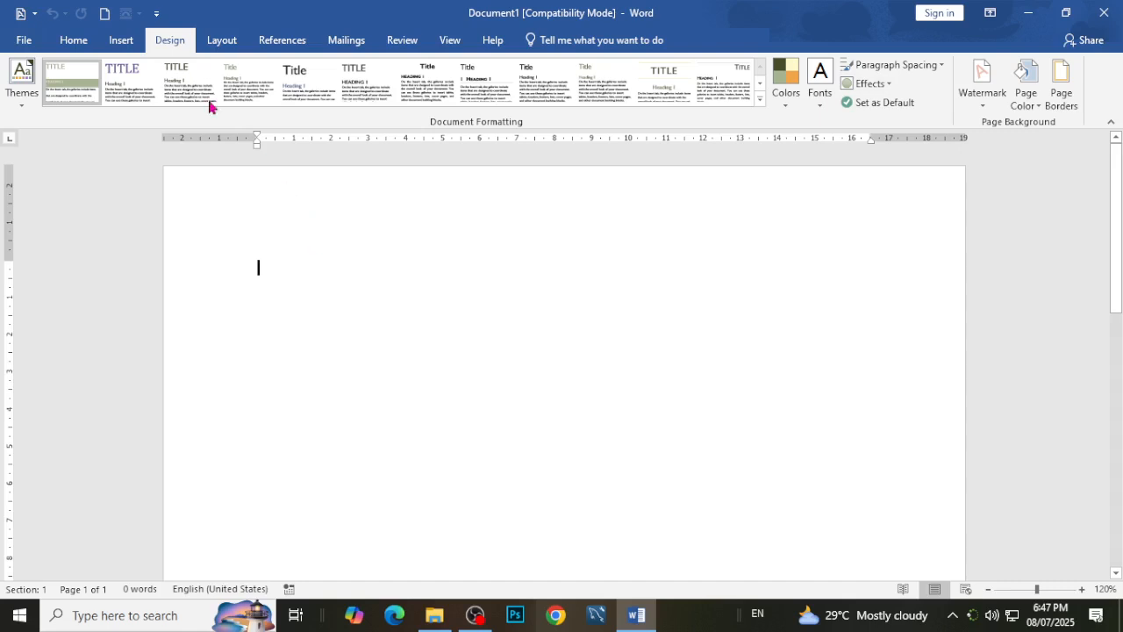
click(69, 42)
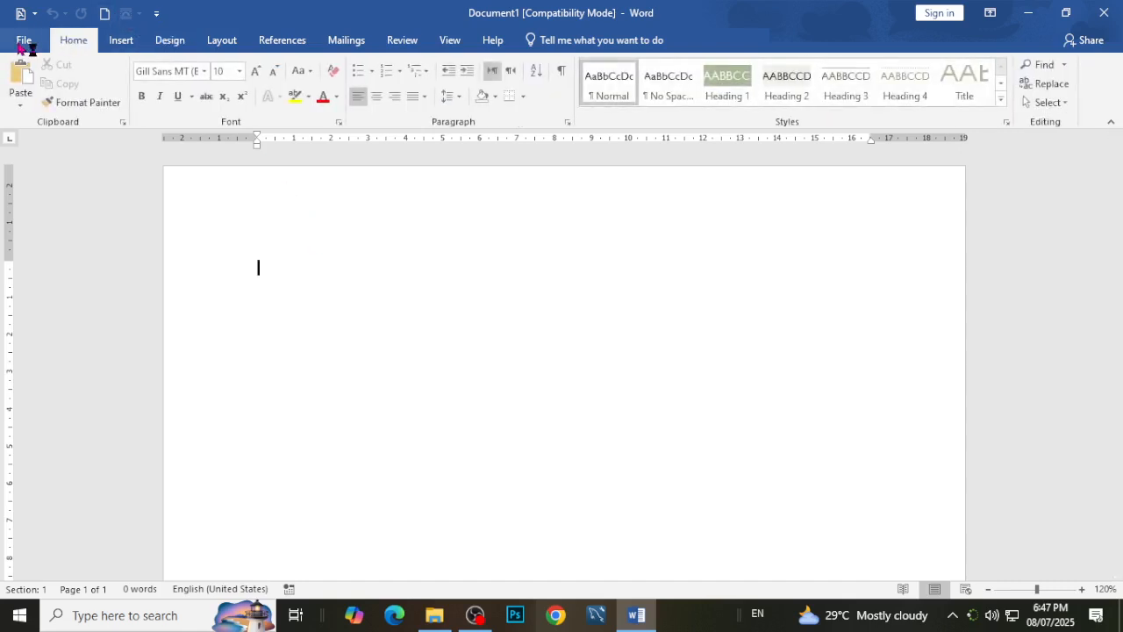
click(25, 39)
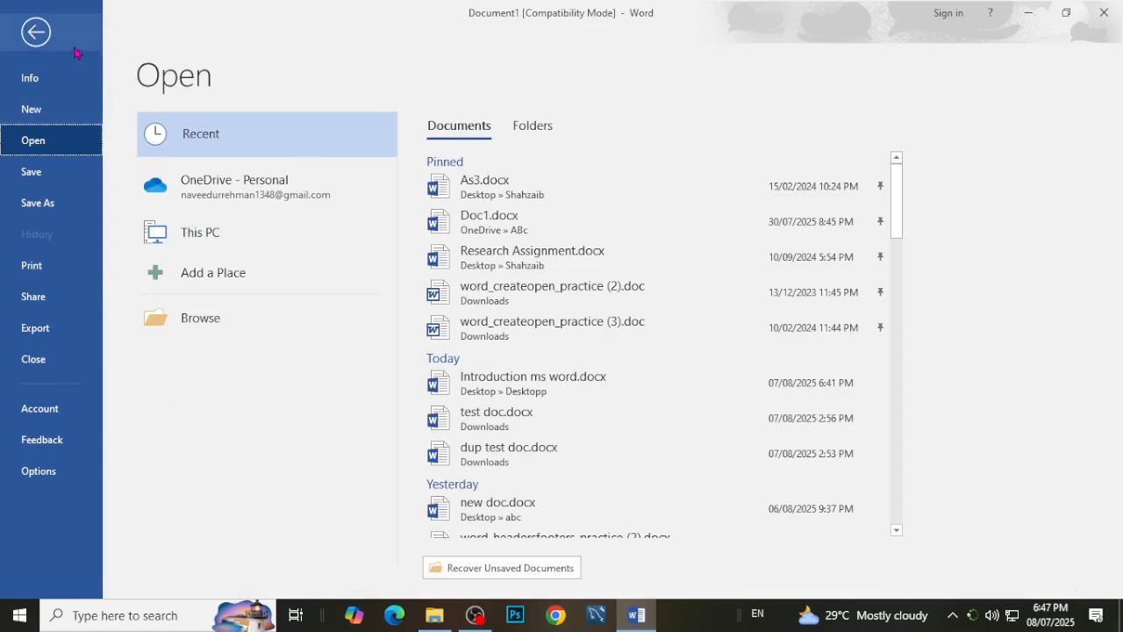
click(38, 40)
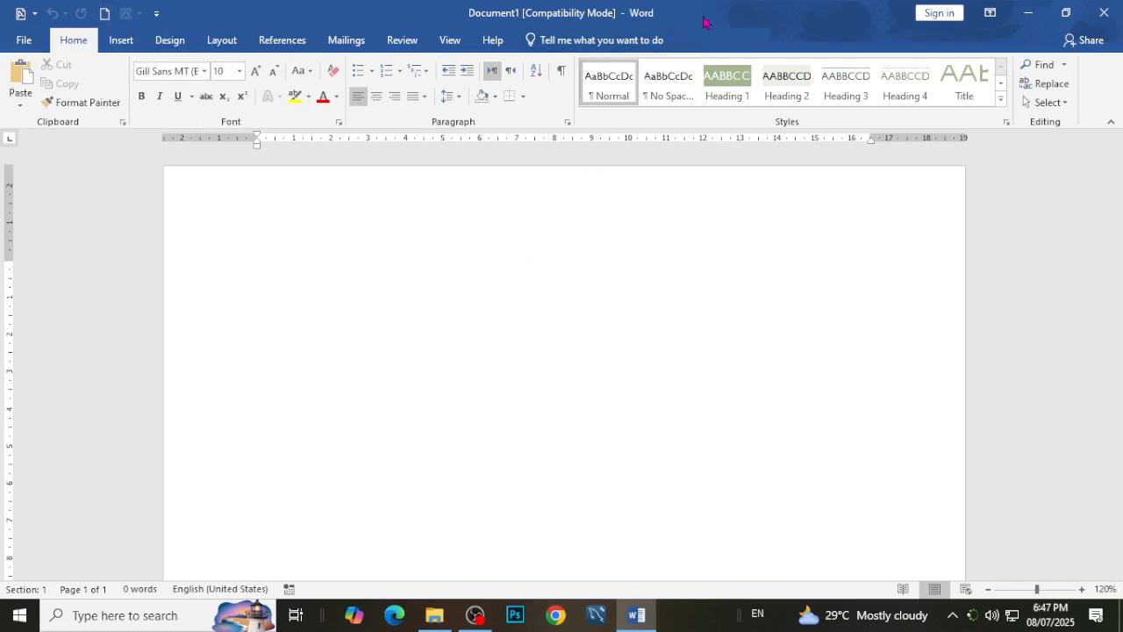
Restore the window to a smaller size and remove New Blank Document and the first command from the Quick Access Toolbar.
drag(728, 13, 742, 118)
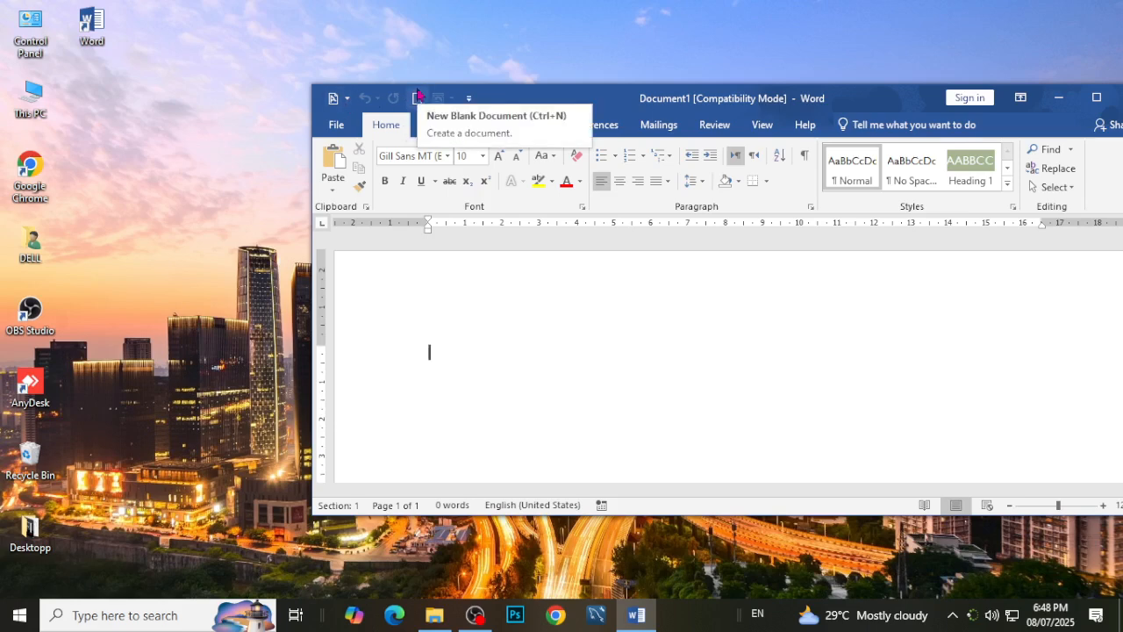
right_click(418, 97)
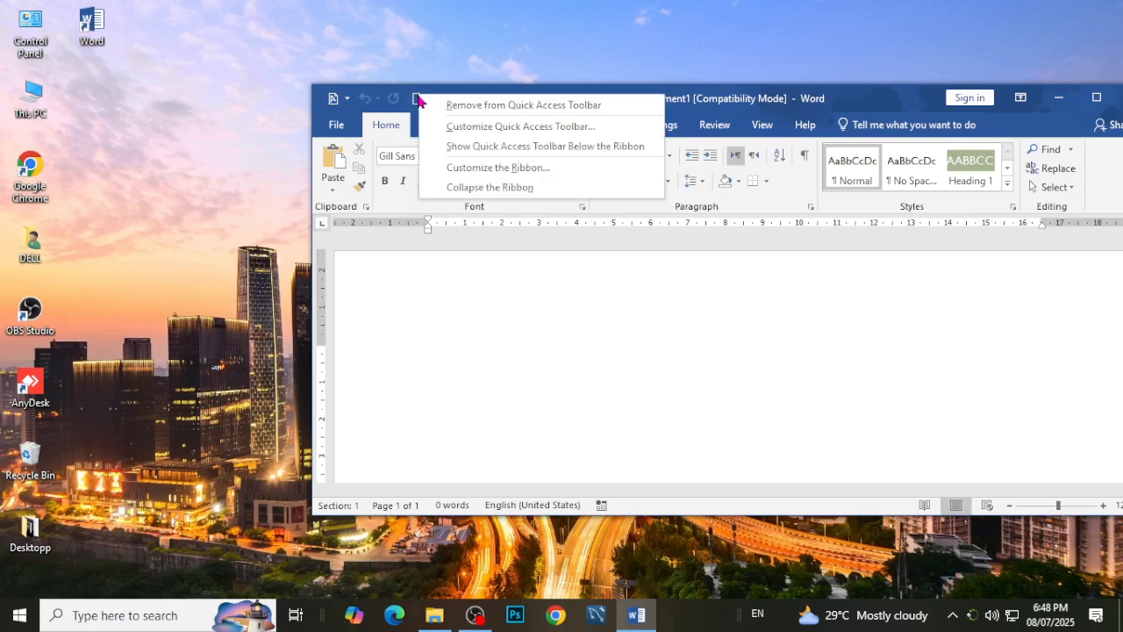
click(538, 111)
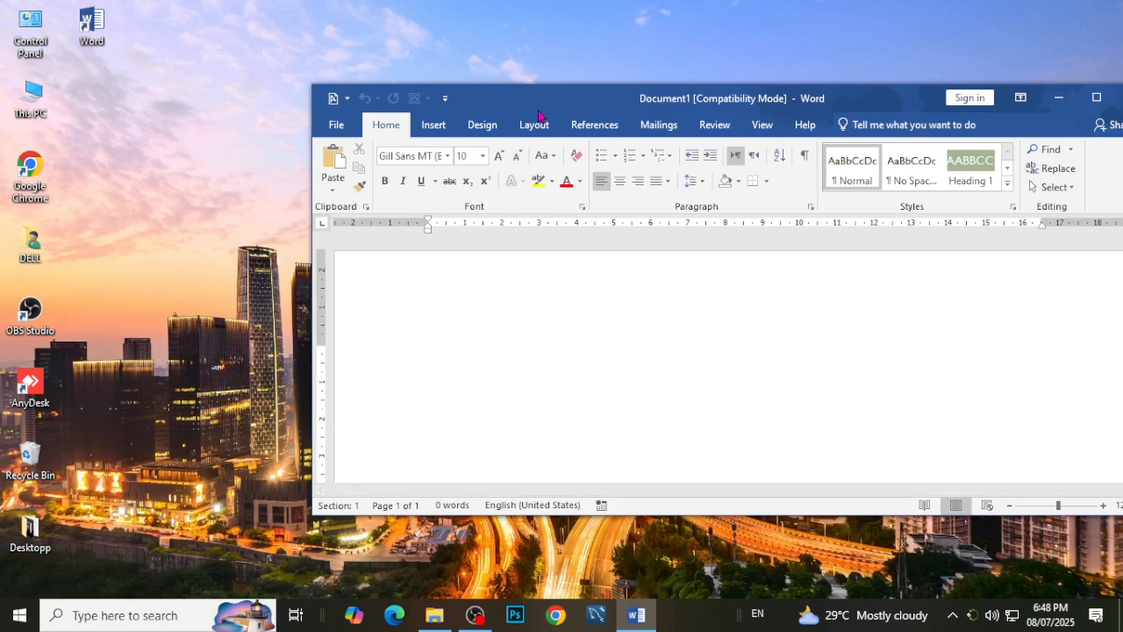
right_click(338, 101)
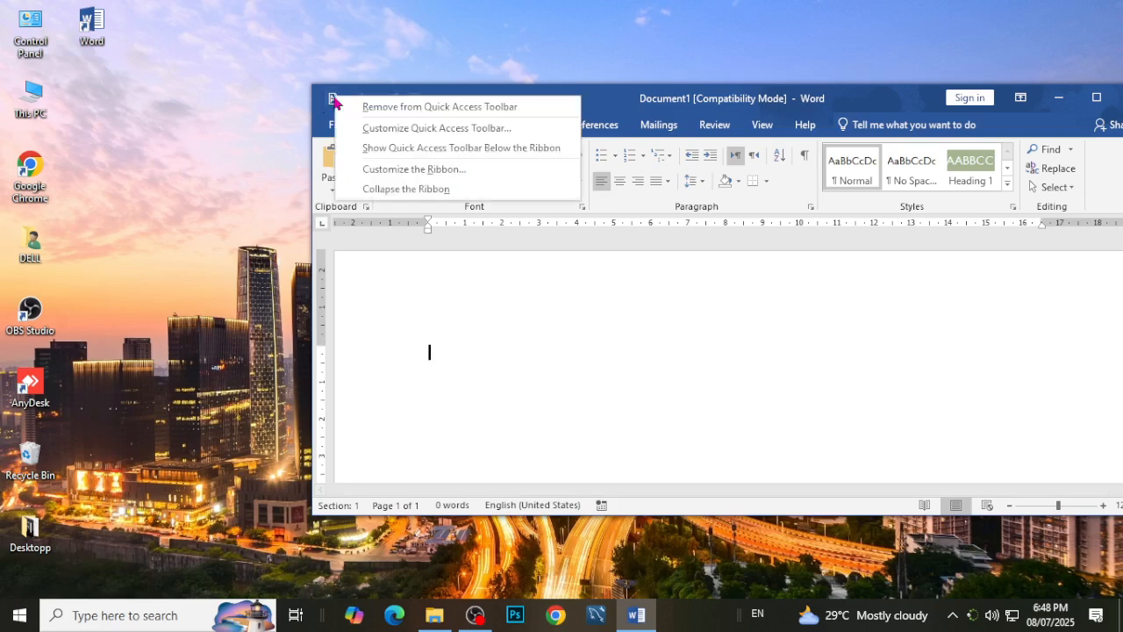
click(363, 106)
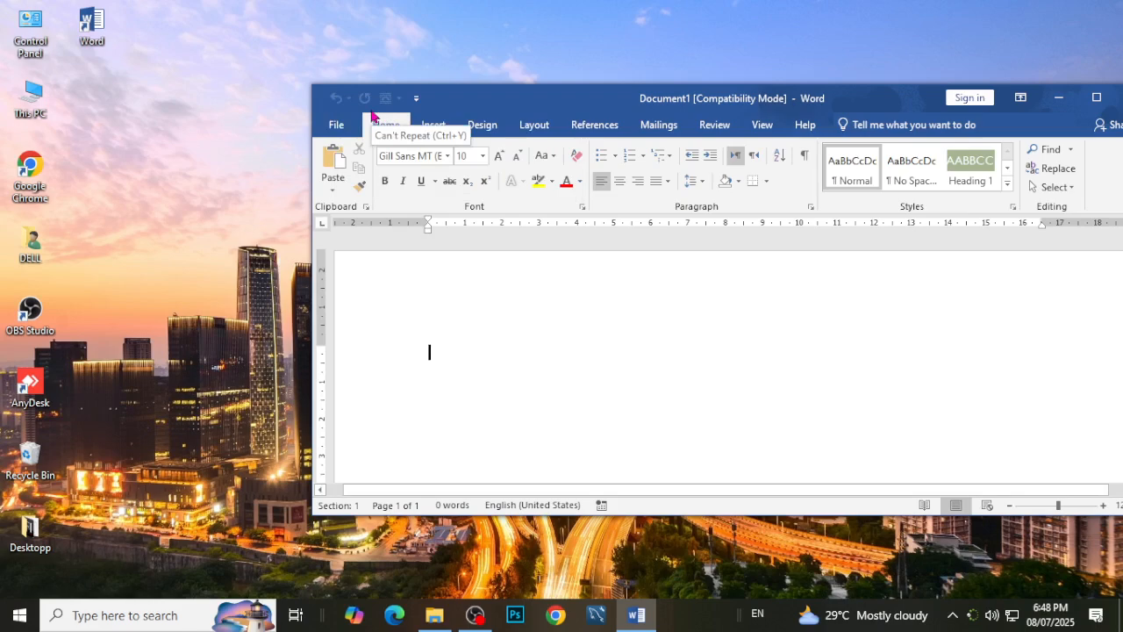
Add the Draw Table command from the All Commands category to the Quick Access Toolbar and apply the change.
click(416, 100)
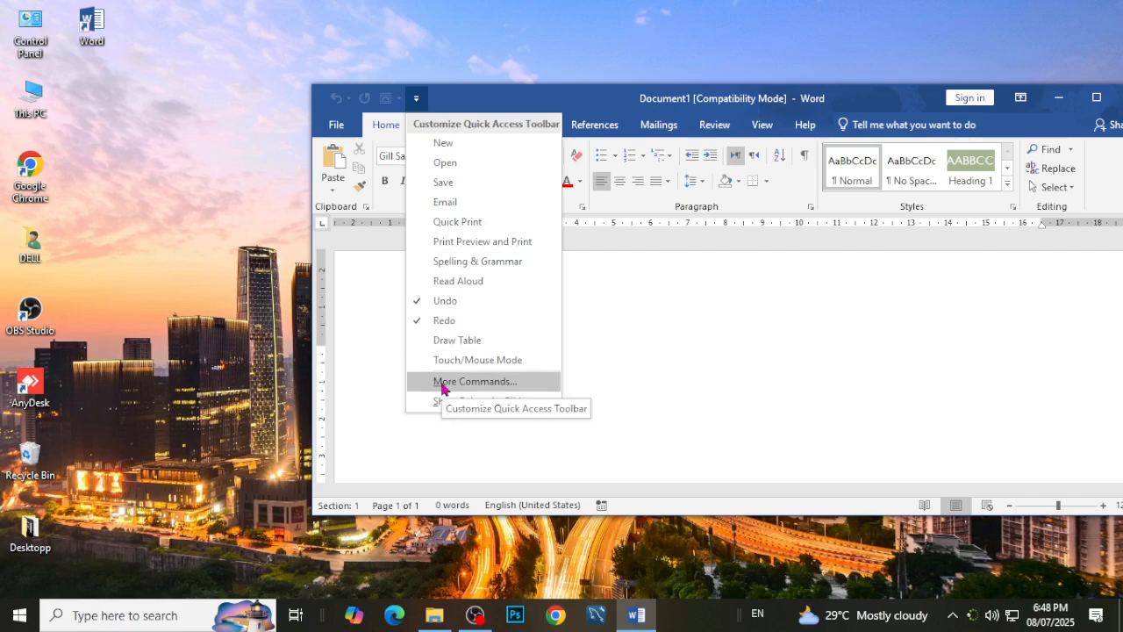
click(470, 382)
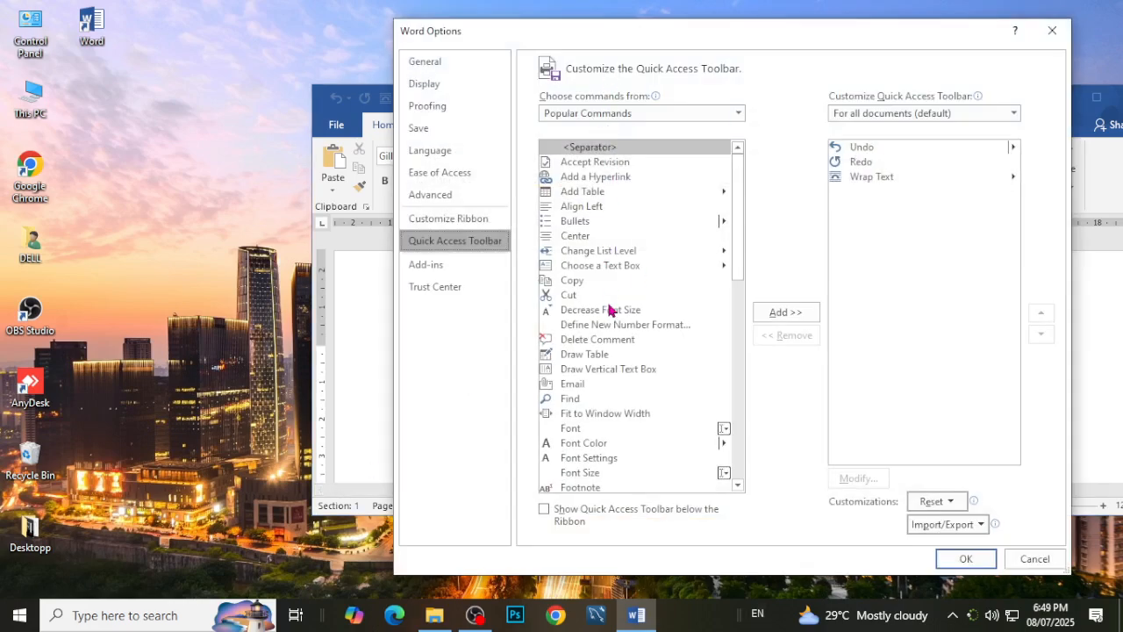
scroll(611, 310, down, 11)
scroll(672, 436, up, 10)
scroll(617, 351, up, 1)
click(740, 113)
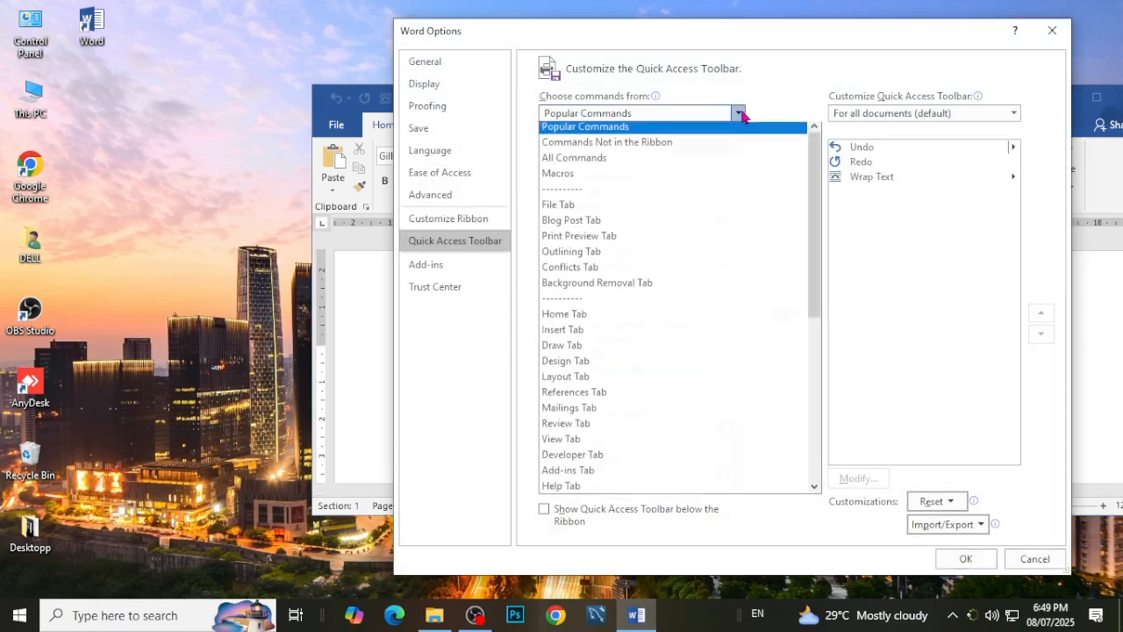
click(600, 164)
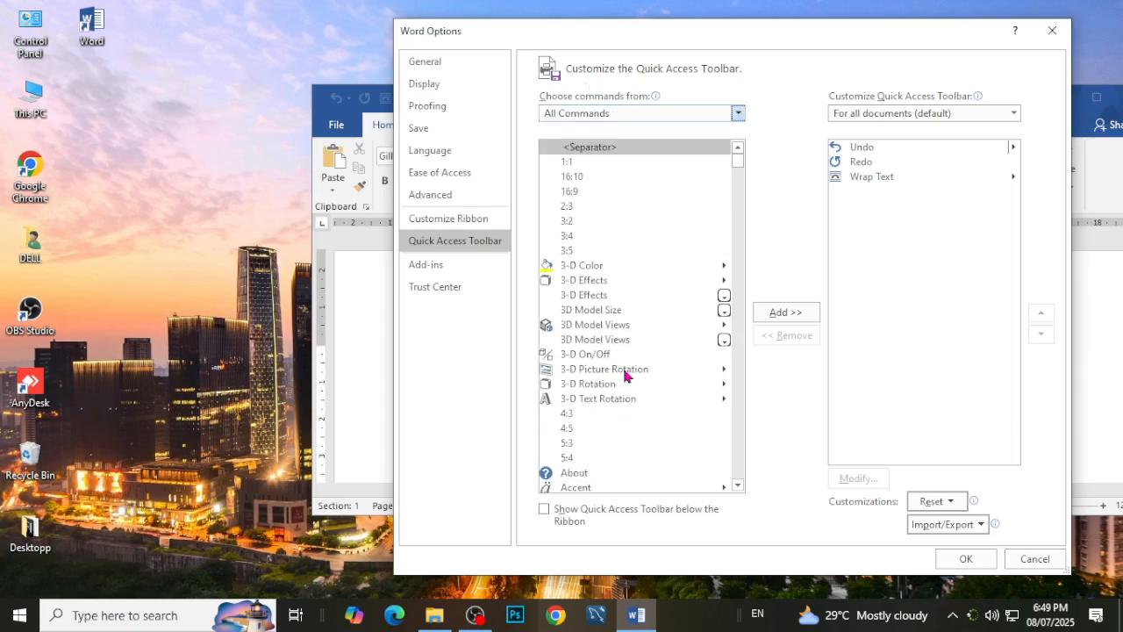
scroll(624, 372, down, 15)
drag(737, 172, 752, 251)
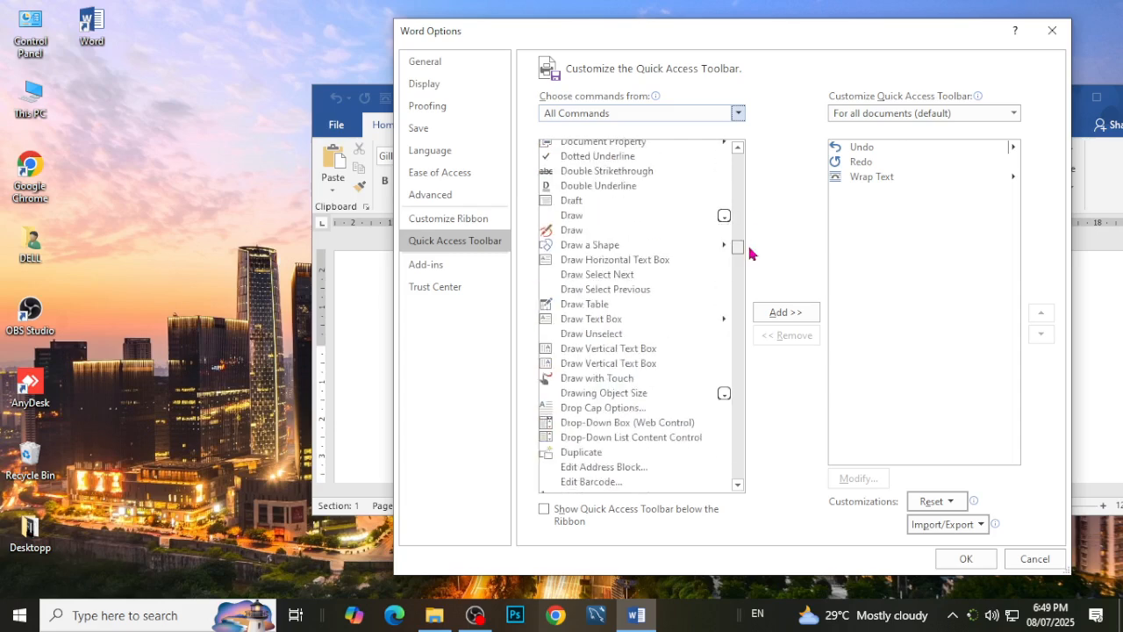
click(599, 304)
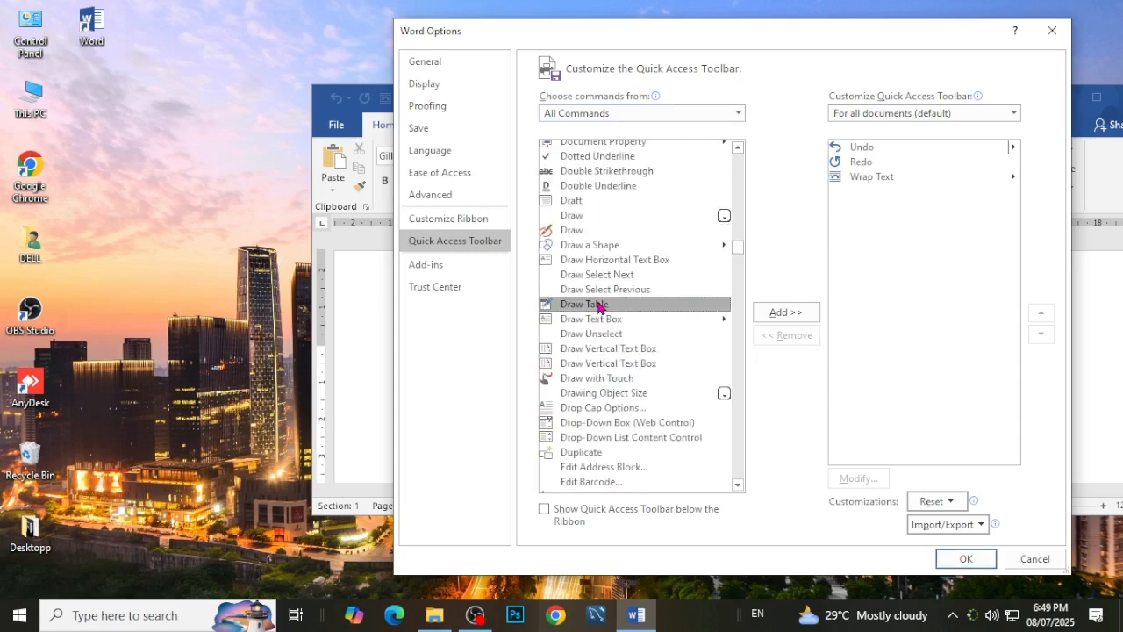
click(776, 316)
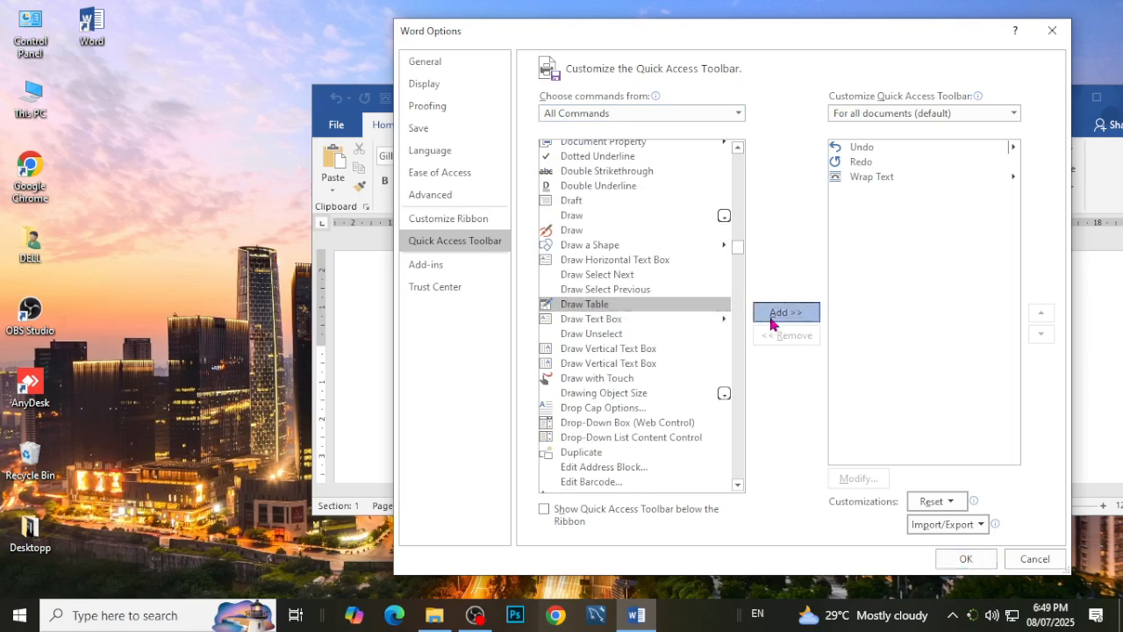
click(957, 558)
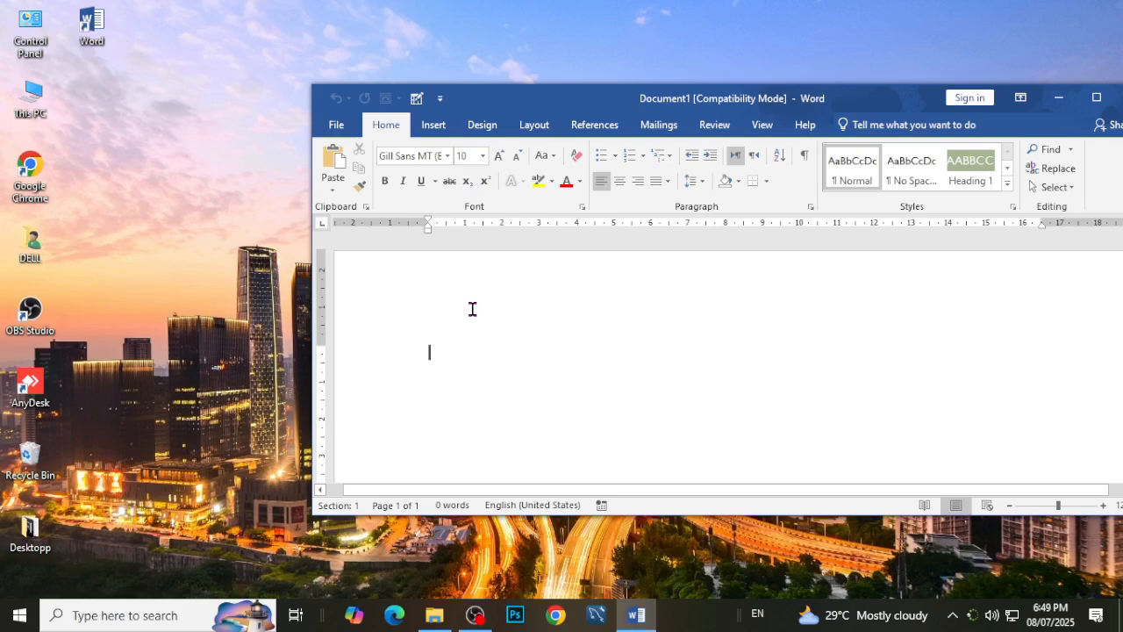
Move the document window fully into view and add the Save command from Popular Commands to the Quick Access Toolbar.
drag(615, 100, 480, 102)
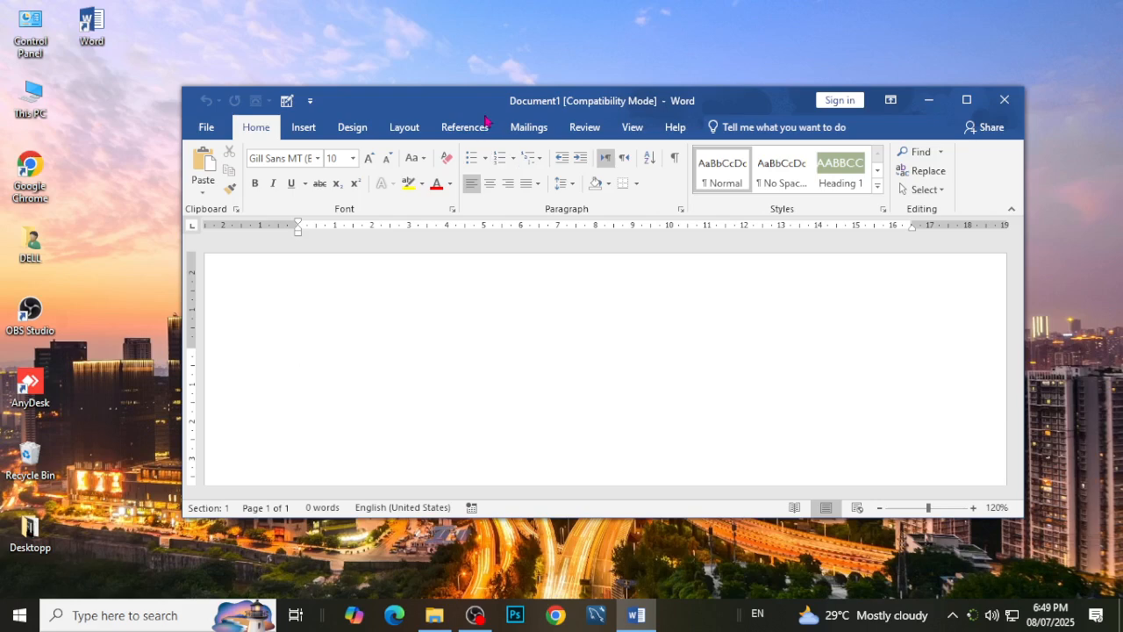
click(310, 103)
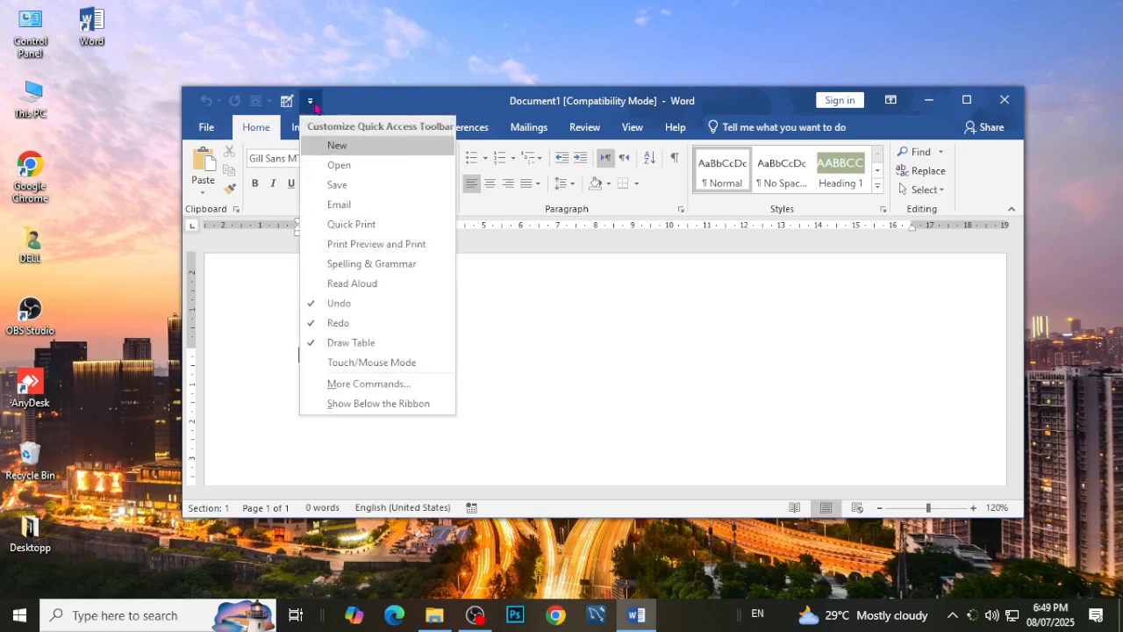
click(372, 386)
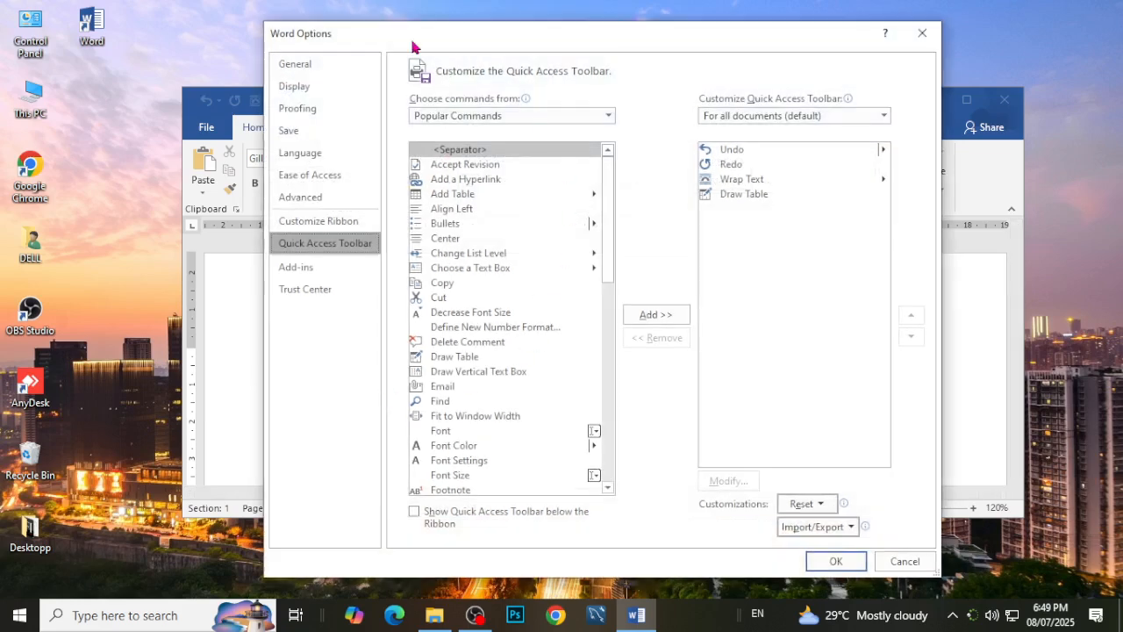
scroll(459, 263, down, 9)
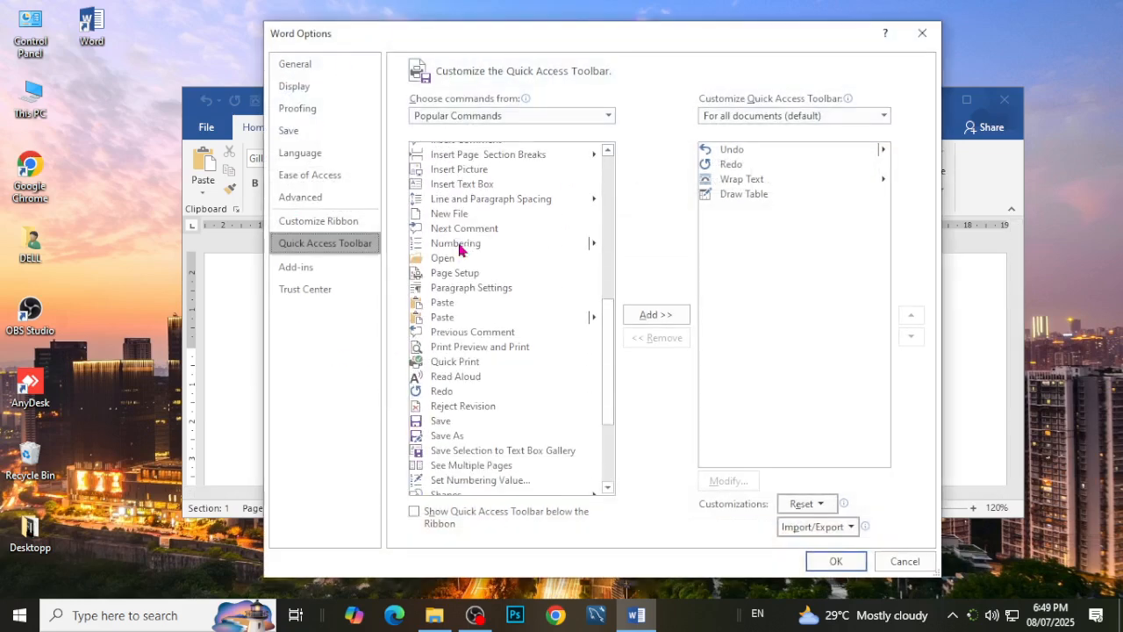
scroll(457, 339, down, 3)
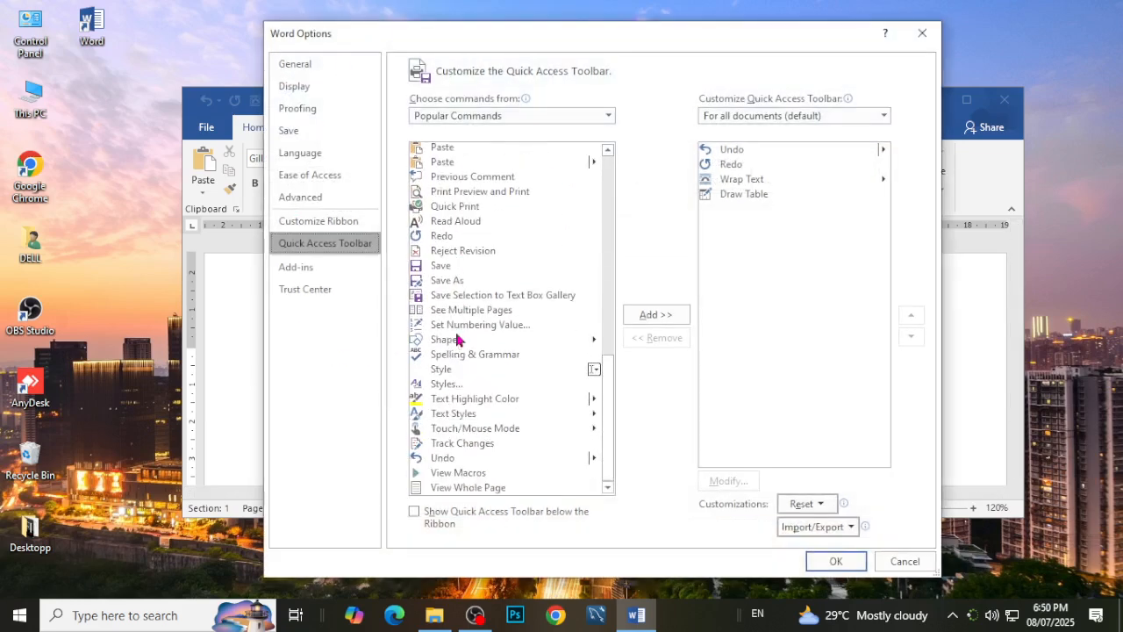
click(443, 268)
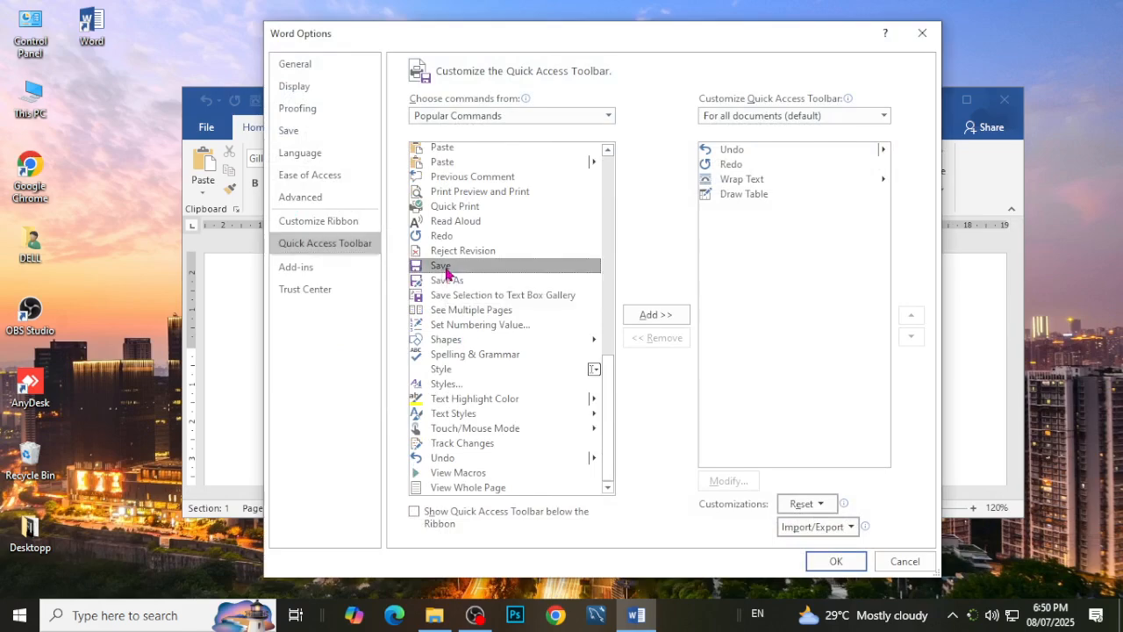
click(664, 322)
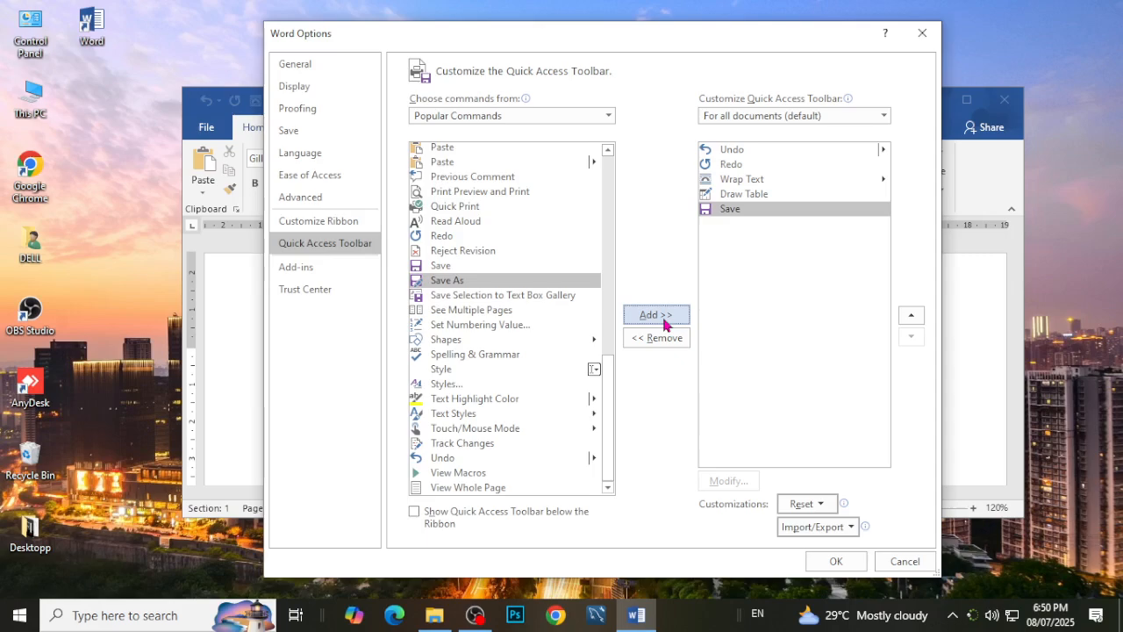
click(834, 566)
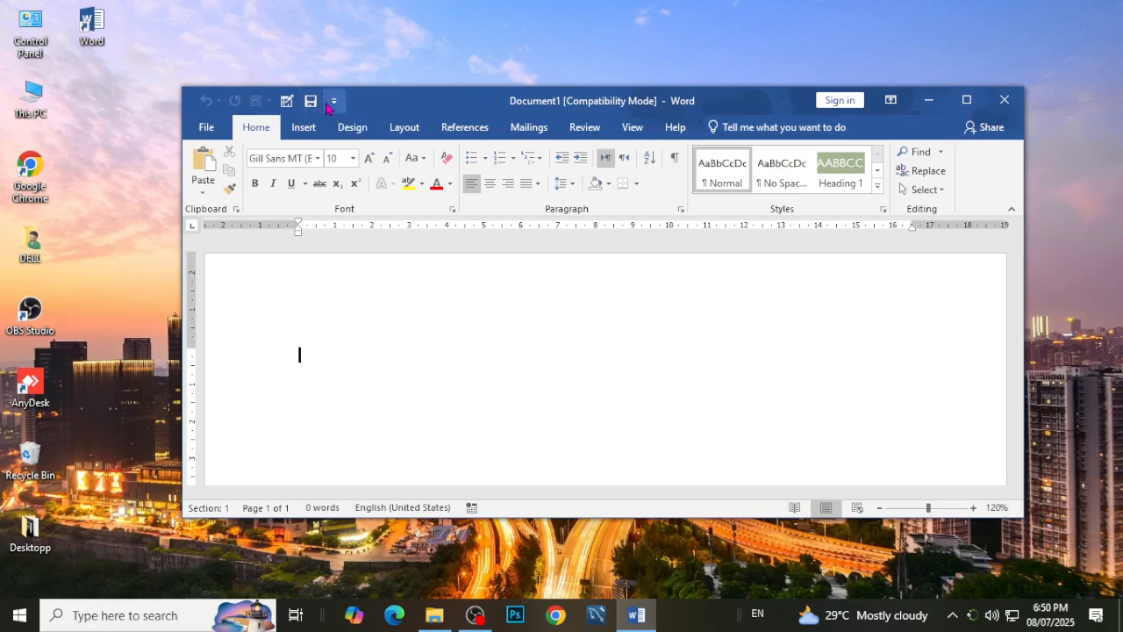
Open the full Quick Access Toolbar customization options and look through the Popular Commands list.
click(334, 101)
click(366, 386)
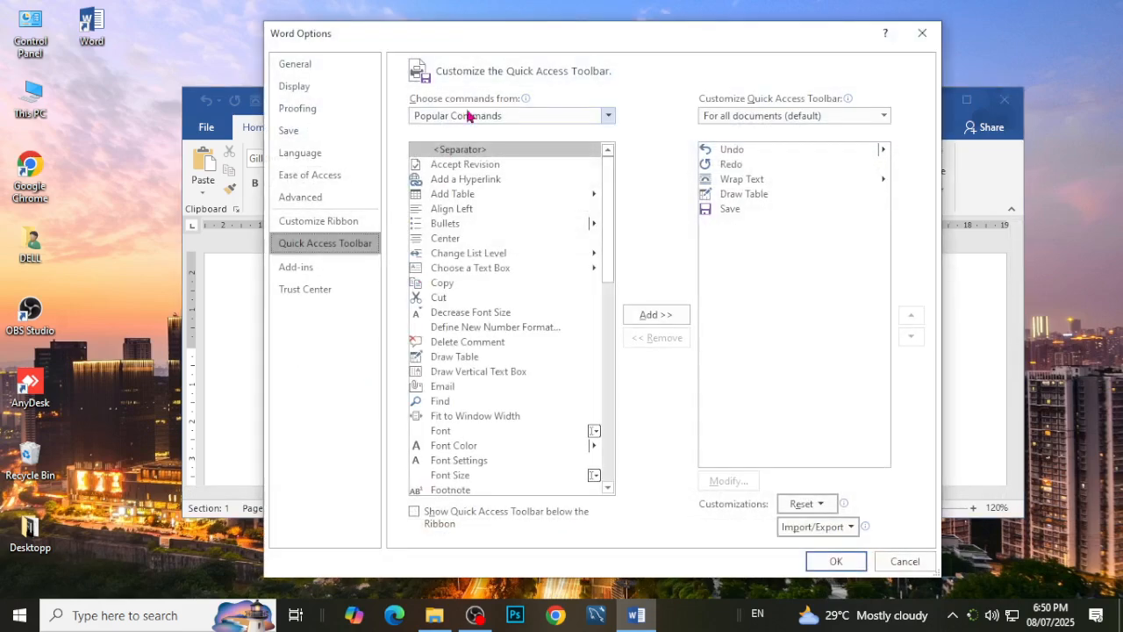
click(493, 118)
click(493, 121)
scroll(508, 286, down, 8)
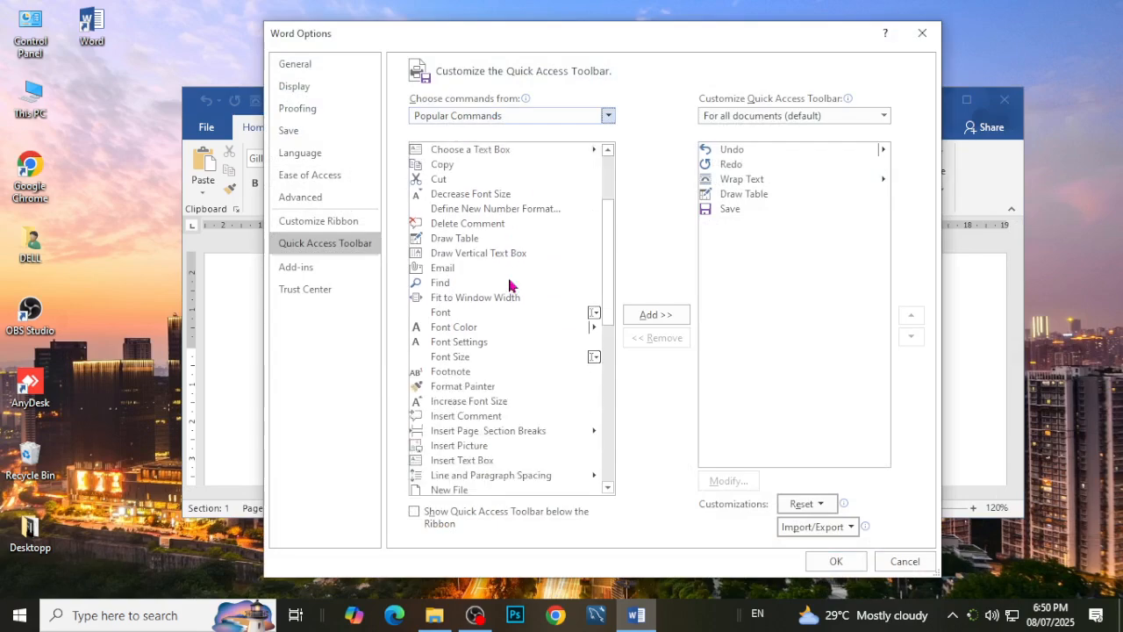
scroll(474, 368, down, 4)
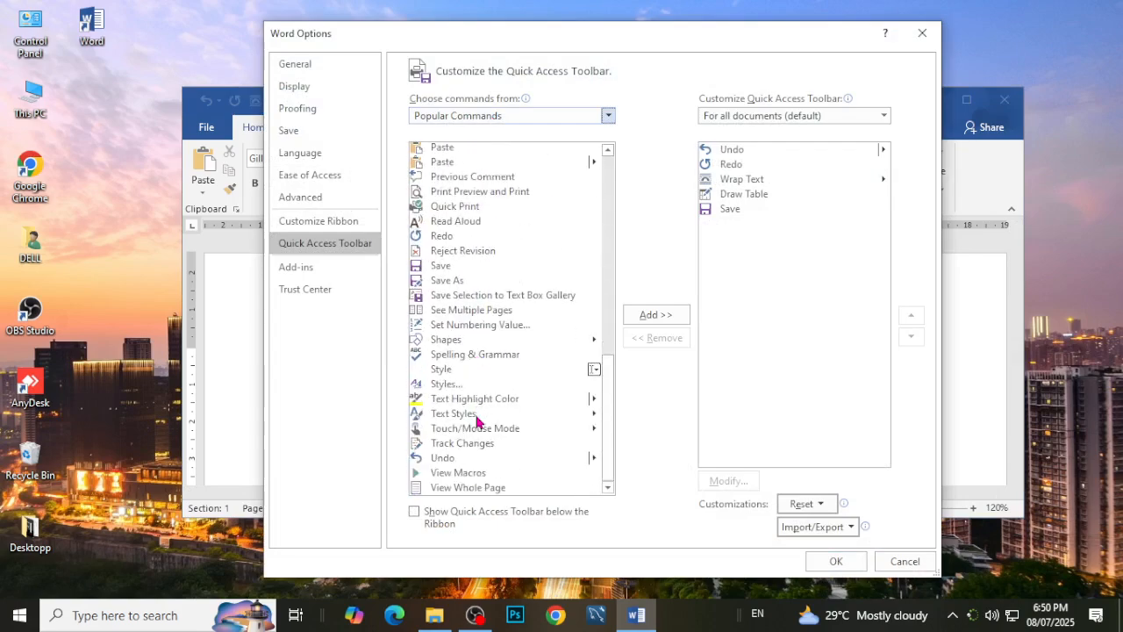
scroll(478, 422, up, 12)
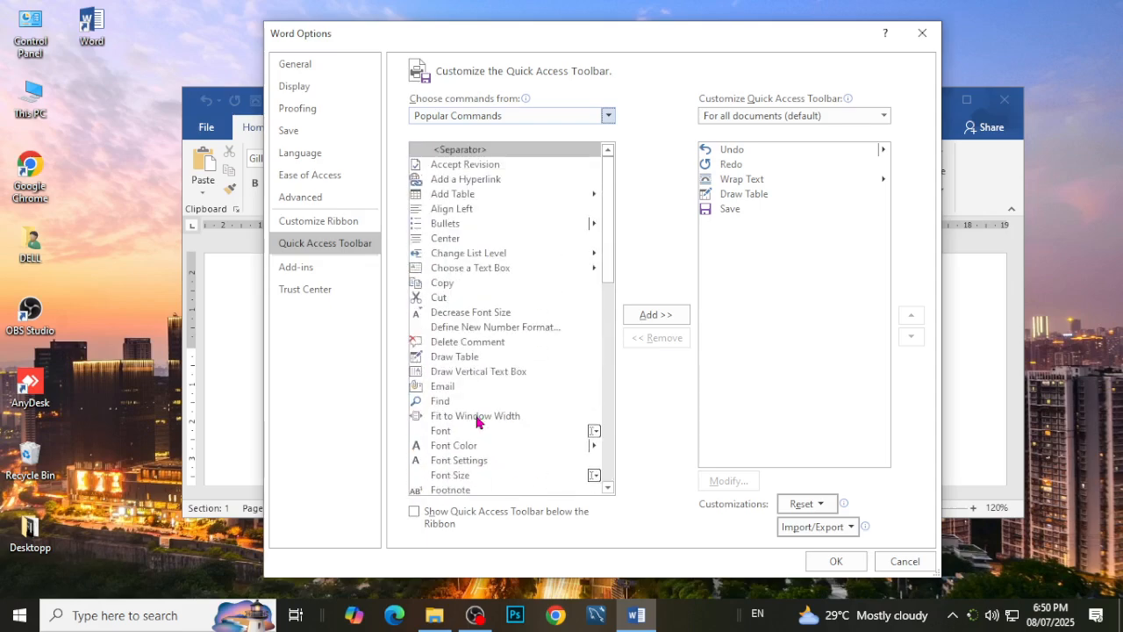
scroll(478, 422, down, 12)
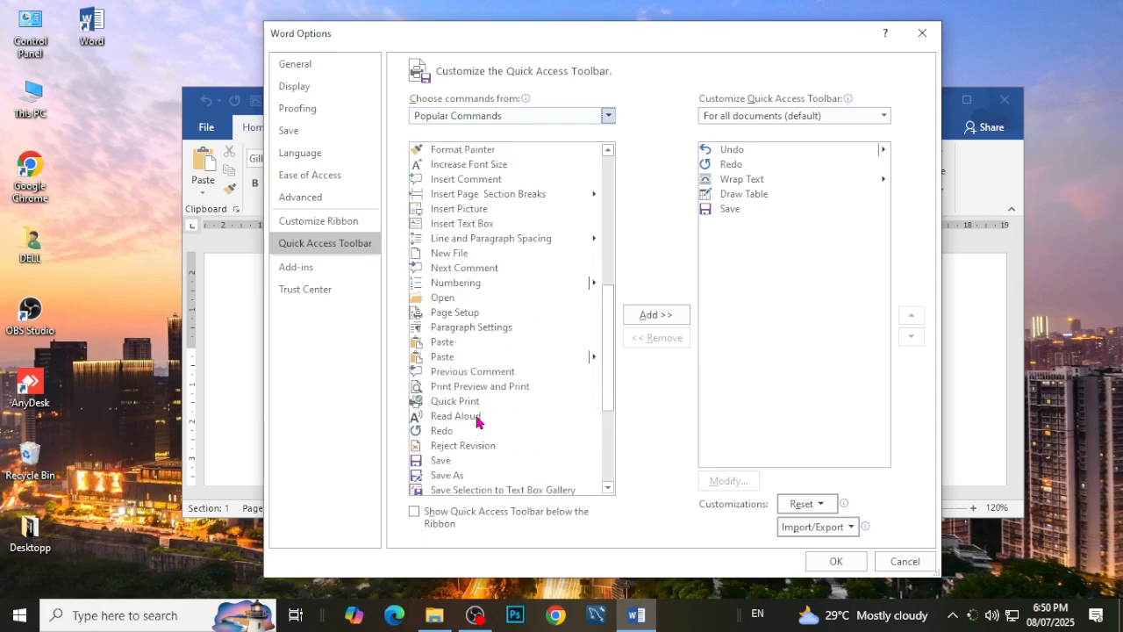
Look through the Home Tab and Insert Tab command categories, and close the options without adding any command.
click(608, 116)
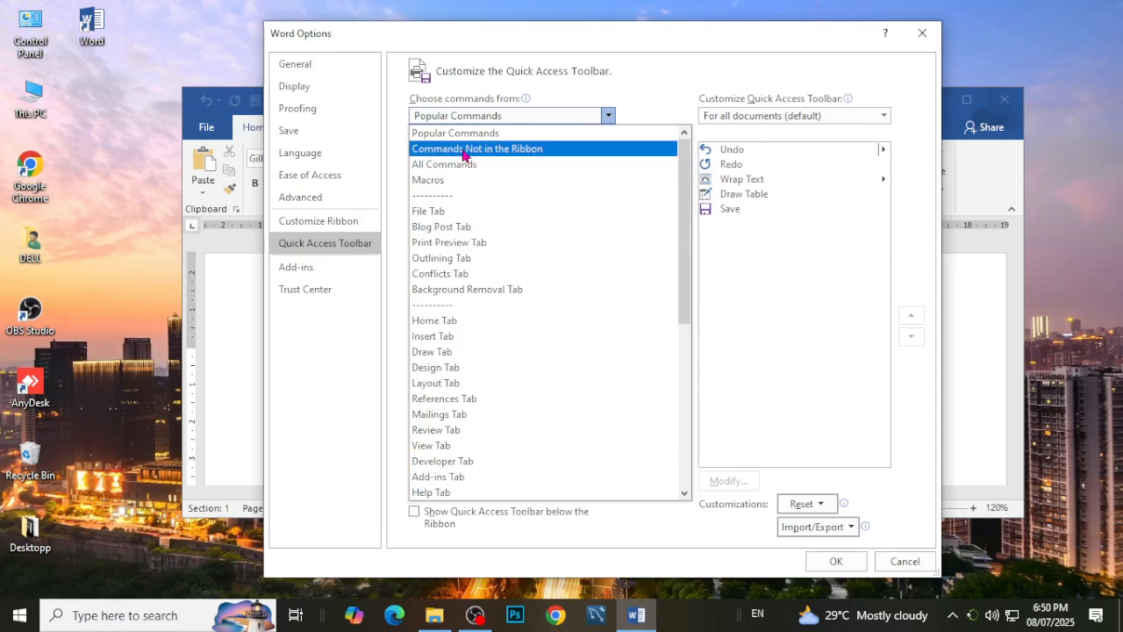
click(460, 323)
scroll(478, 272, down, 7)
click(607, 115)
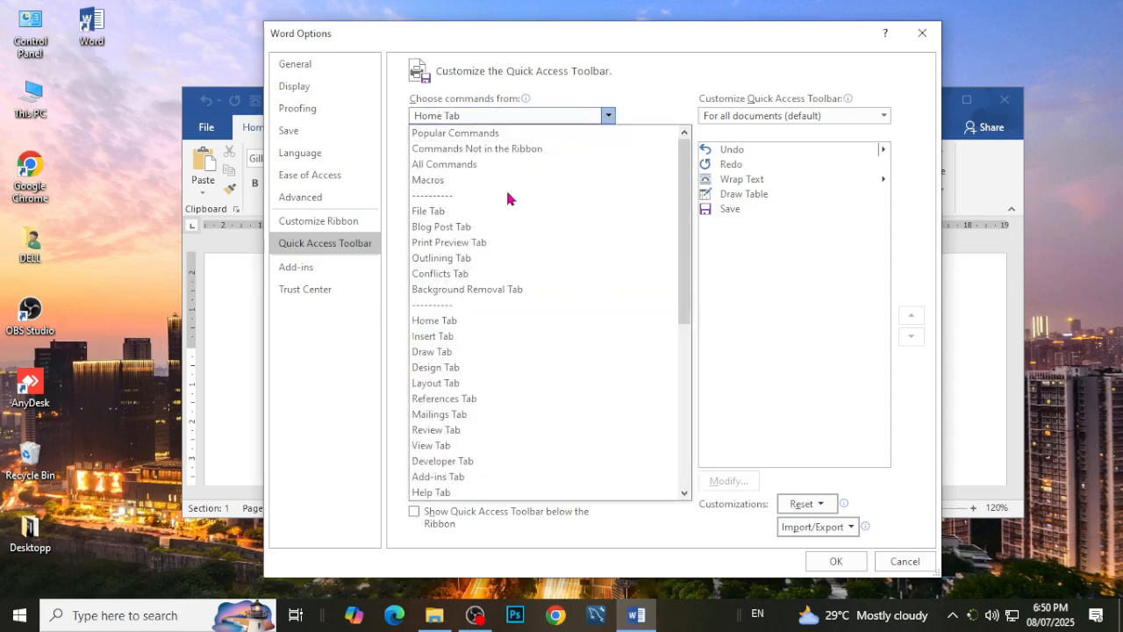
click(470, 335)
scroll(471, 341, down, 20)
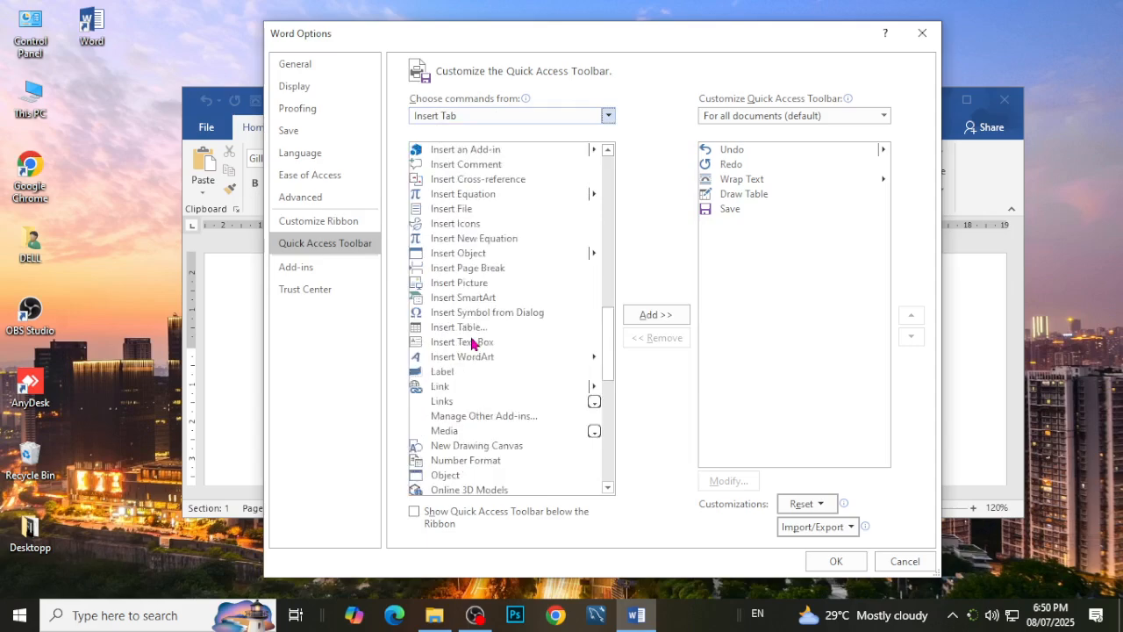
scroll(471, 342, down, 4)
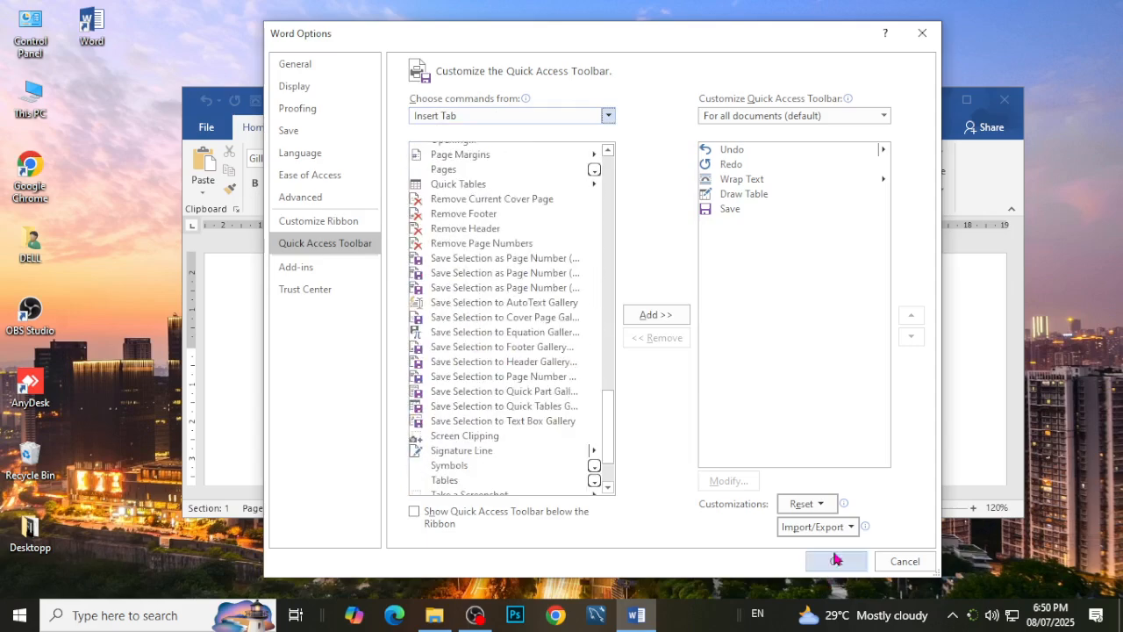
click(882, 570)
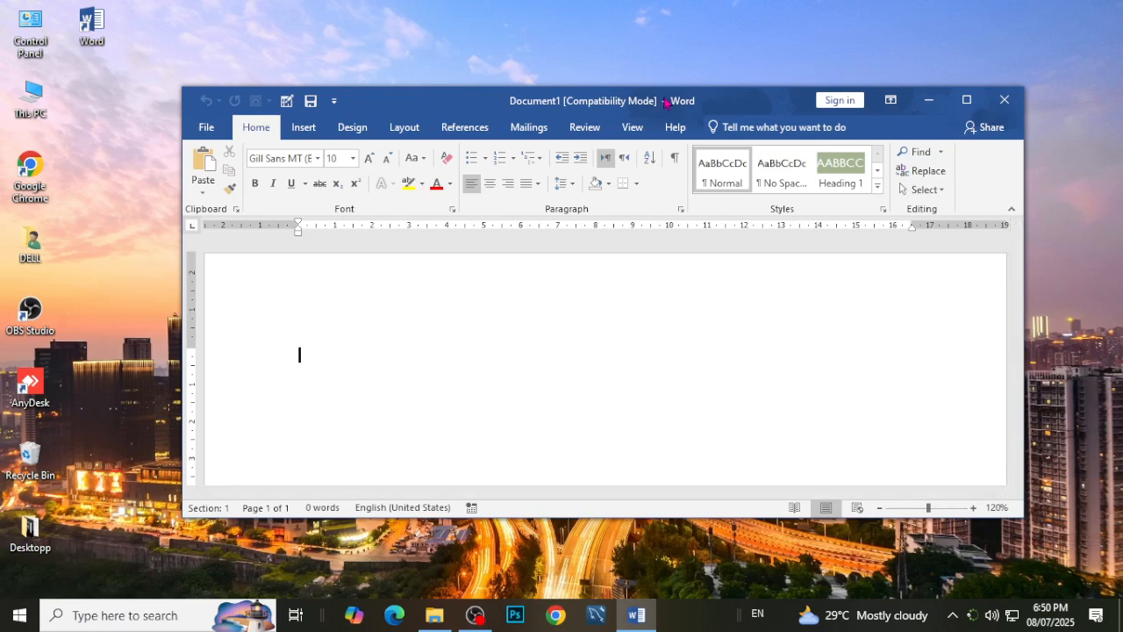
Maximize the document window and restore it to a smaller floating size.
double_click(526, 109)
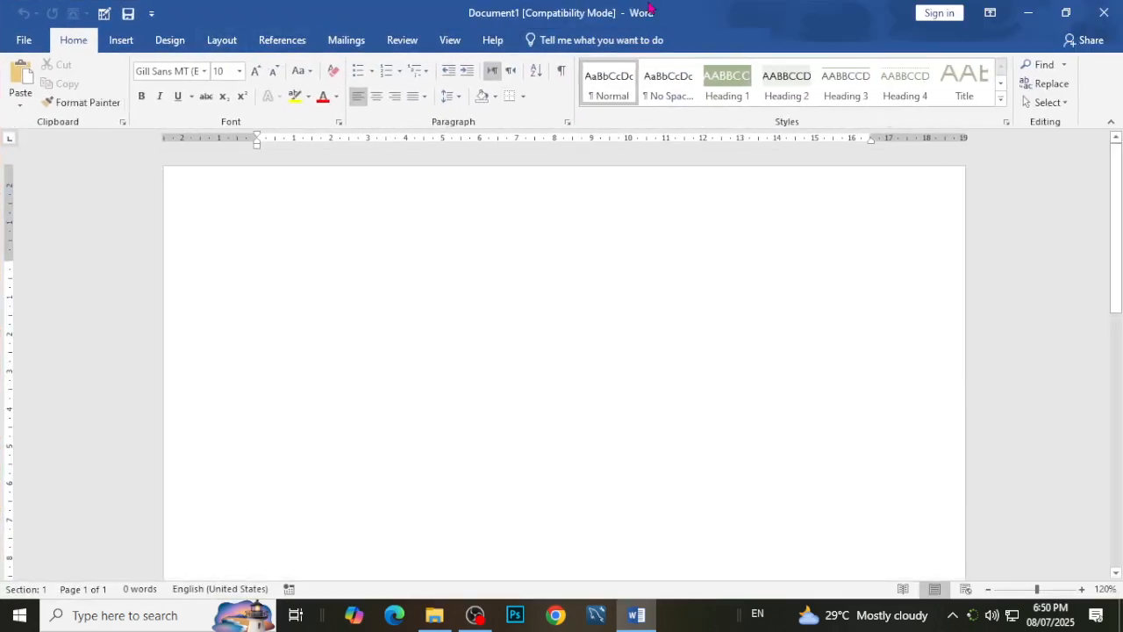
drag(647, 15, 554, 153)
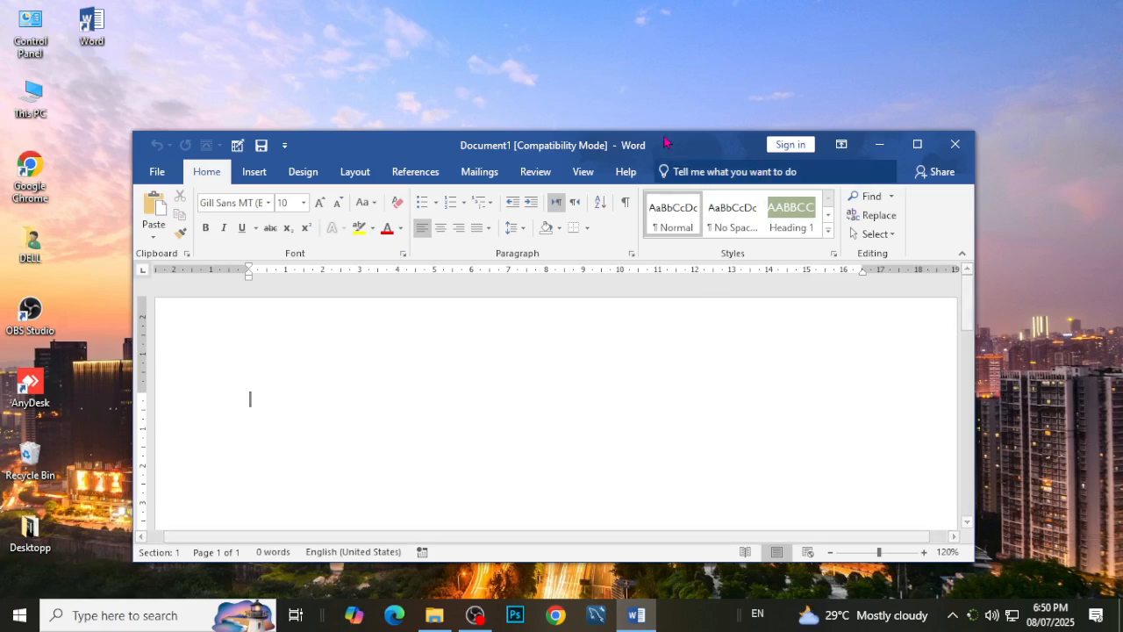
Find the shape-drawing command with a Tell Me search for "shapes", place a smiley face on the page and delete it.
click(770, 170)
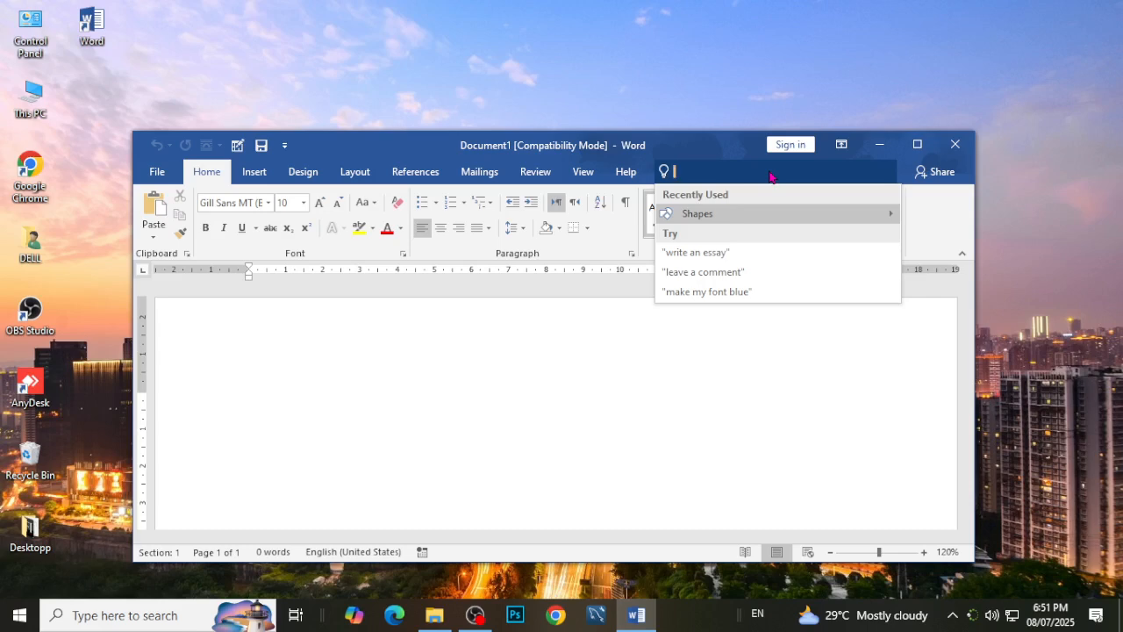
text(shapes)
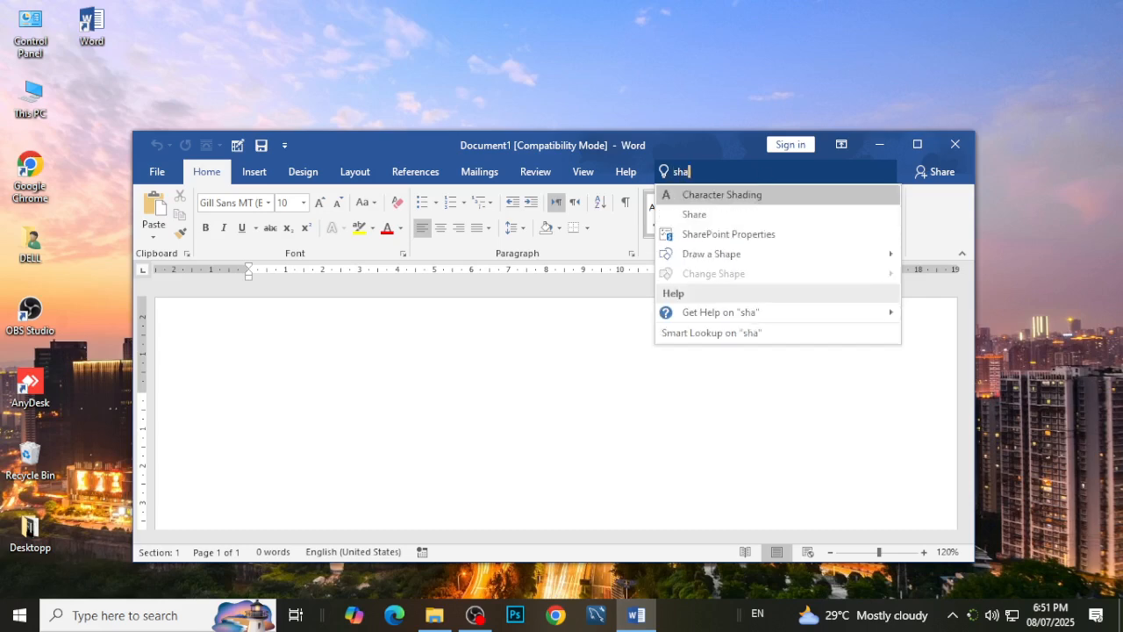
key(Return)
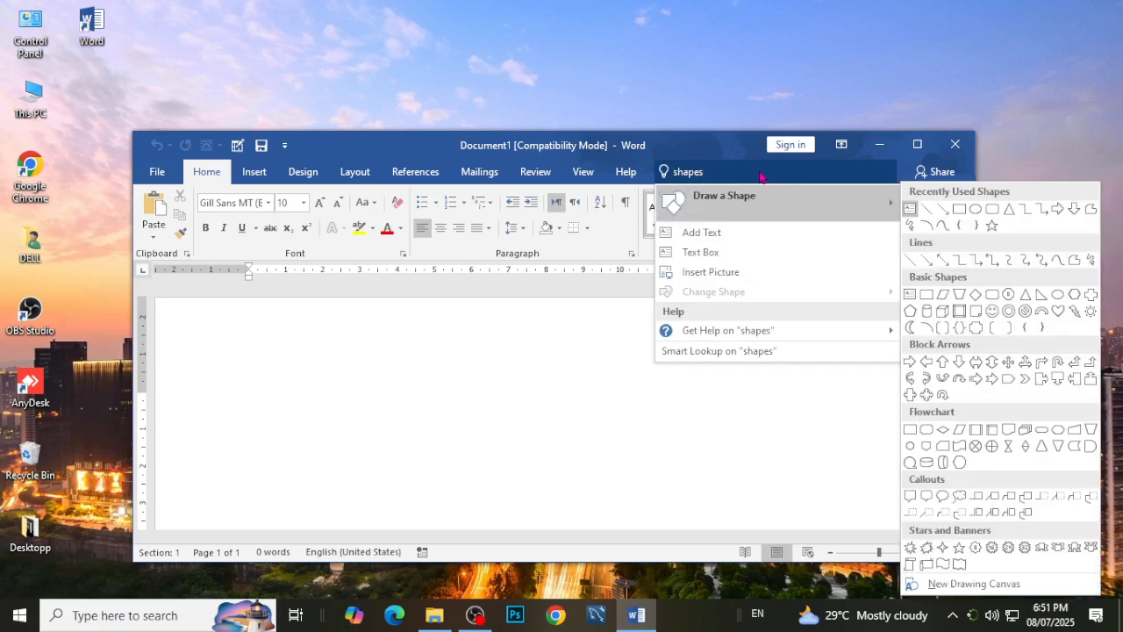
click(990, 319)
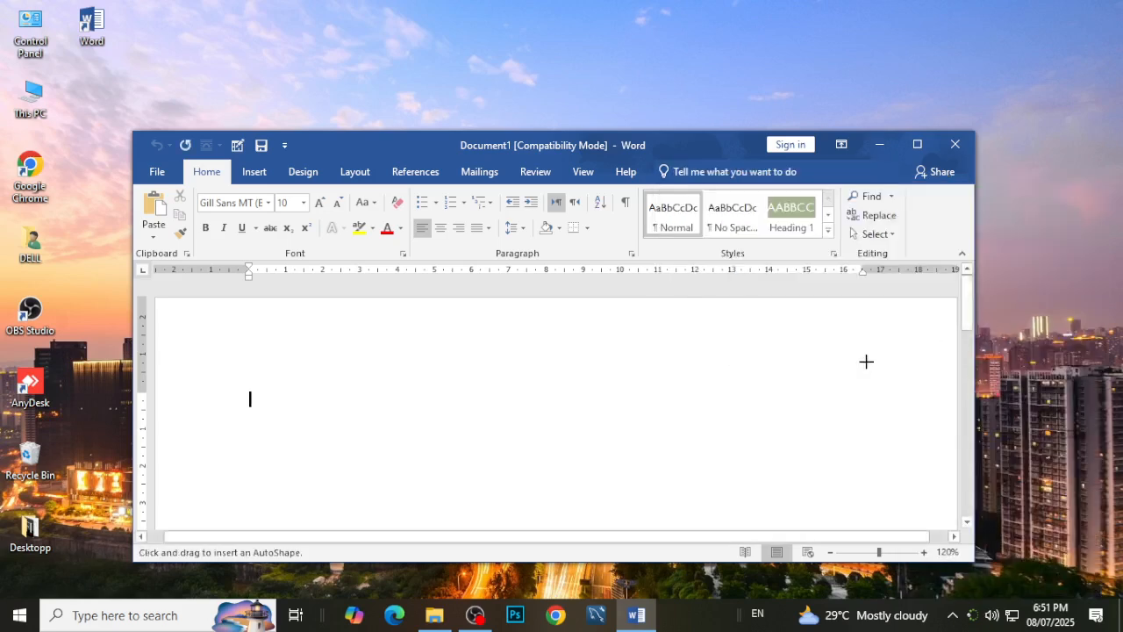
click(523, 416)
click(250, 399)
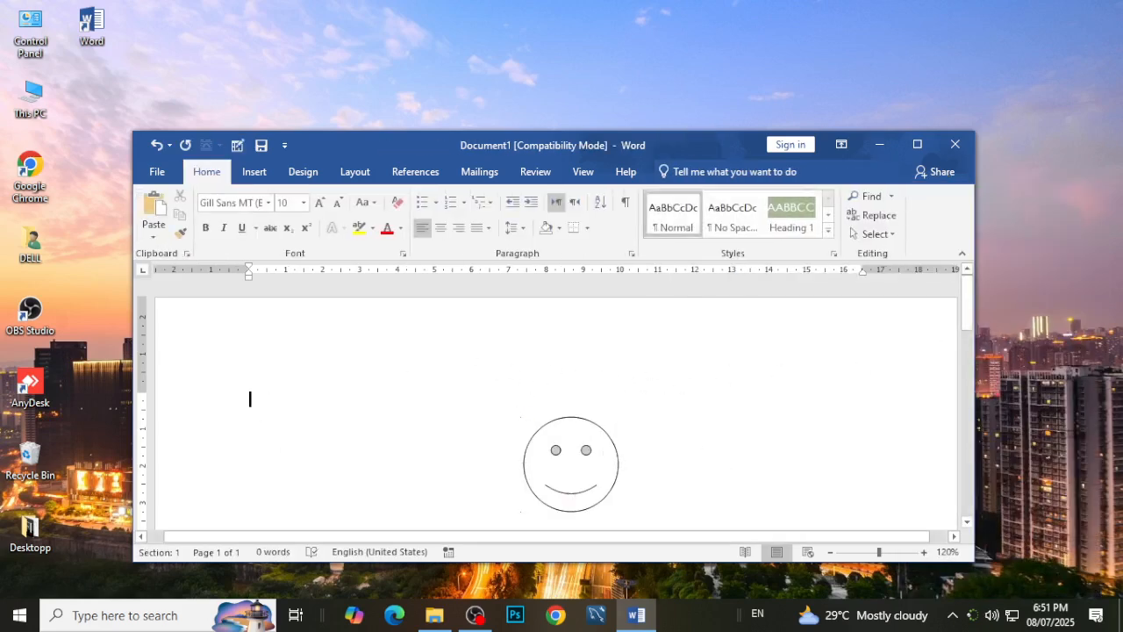
click(588, 461)
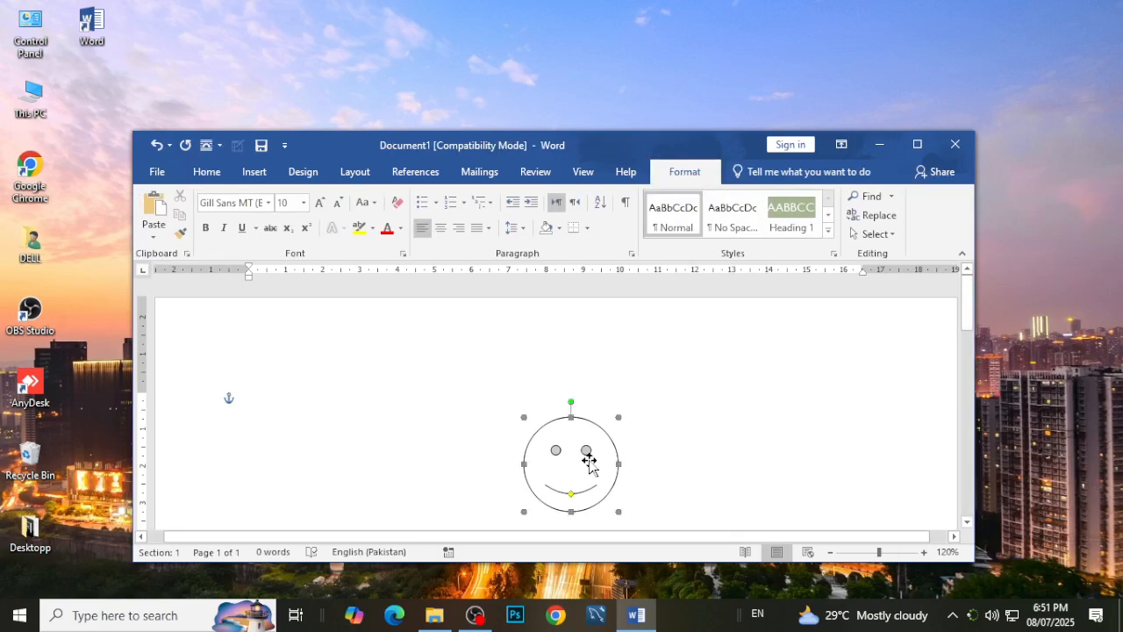
key(Delete)
Open Borders and Shading through a Tell Me search for "boders", apply a Box border to the paragraph and undo it.
click(777, 173)
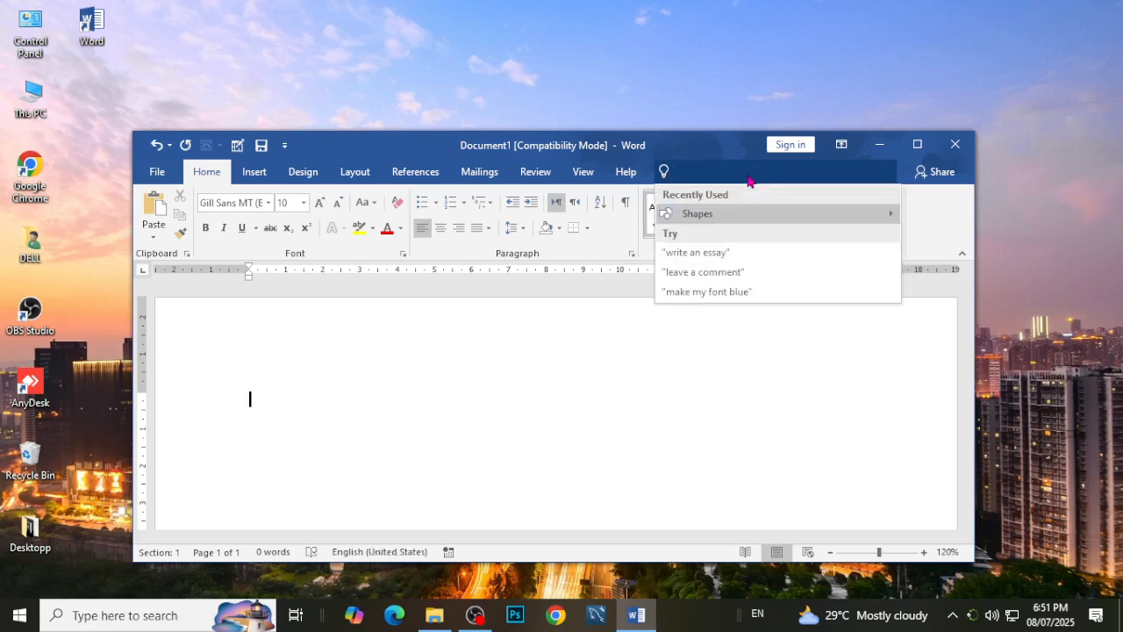
text(b)
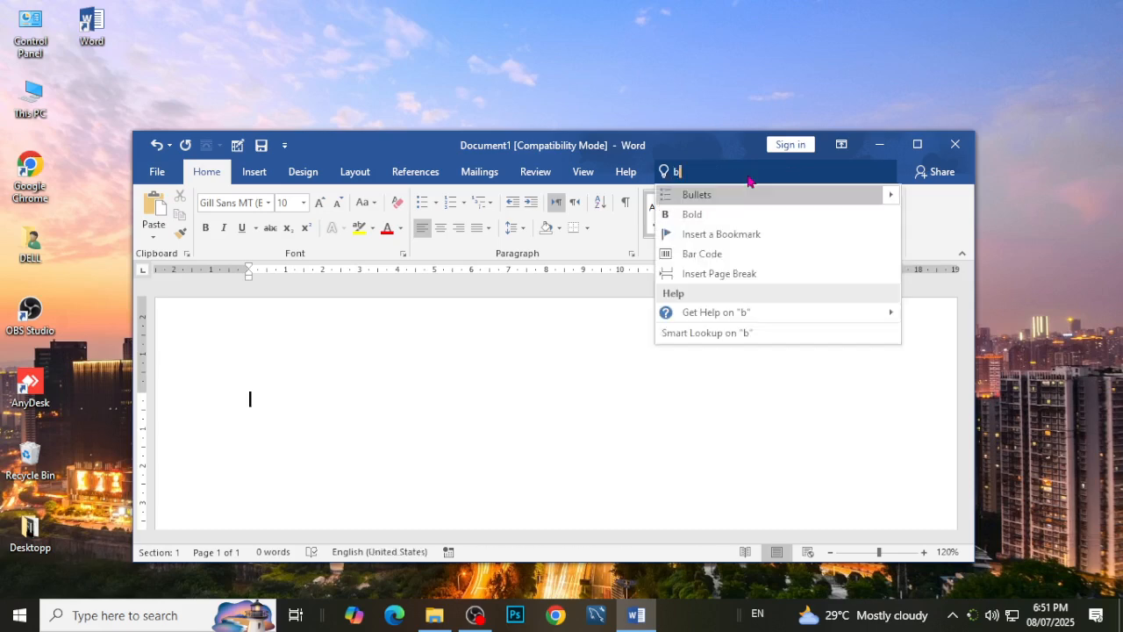
text(oders)
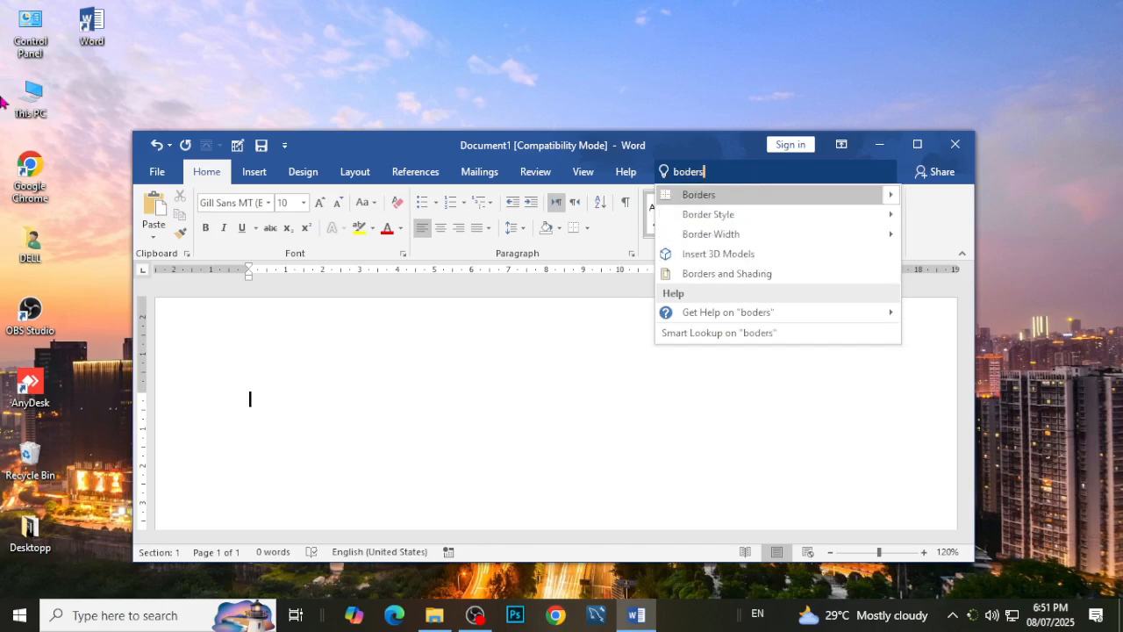
click(766, 275)
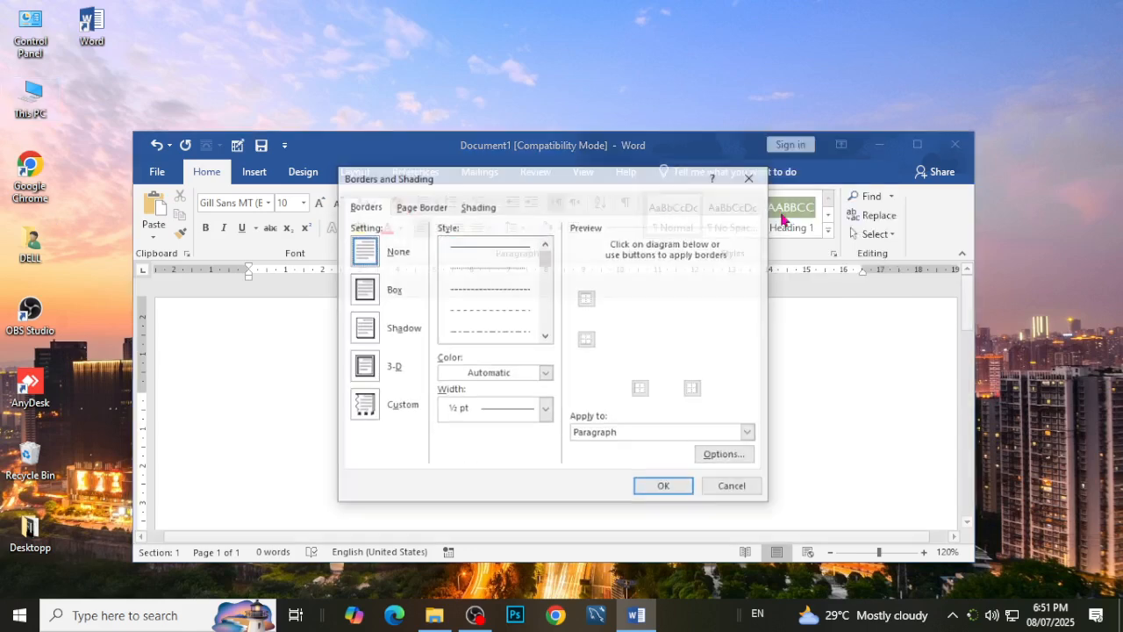
click(373, 296)
click(658, 487)
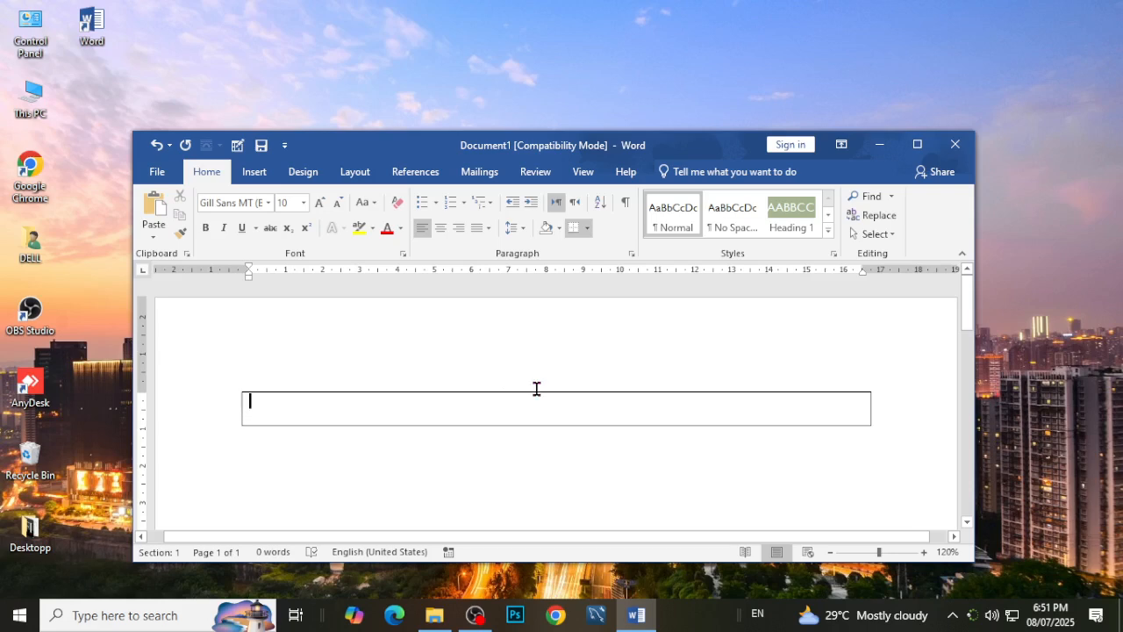
key(ctrl+z)
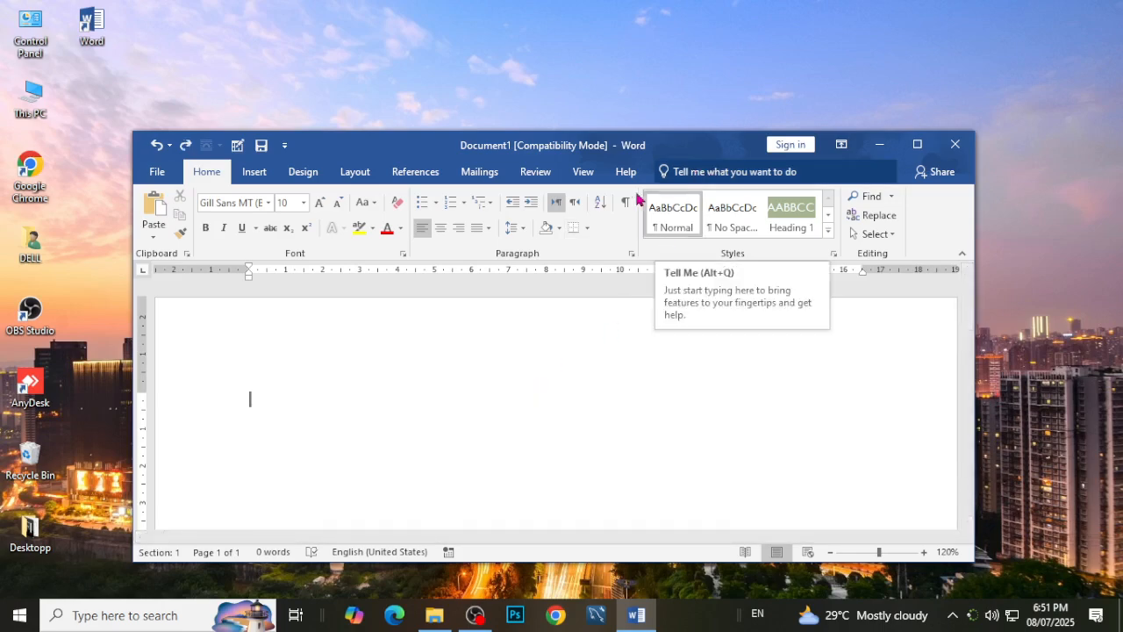
Search Tell Me for "shapes" again, place a 2.54 cm by 2.54 cm plaque shape on the page and delete it.
click(776, 176)
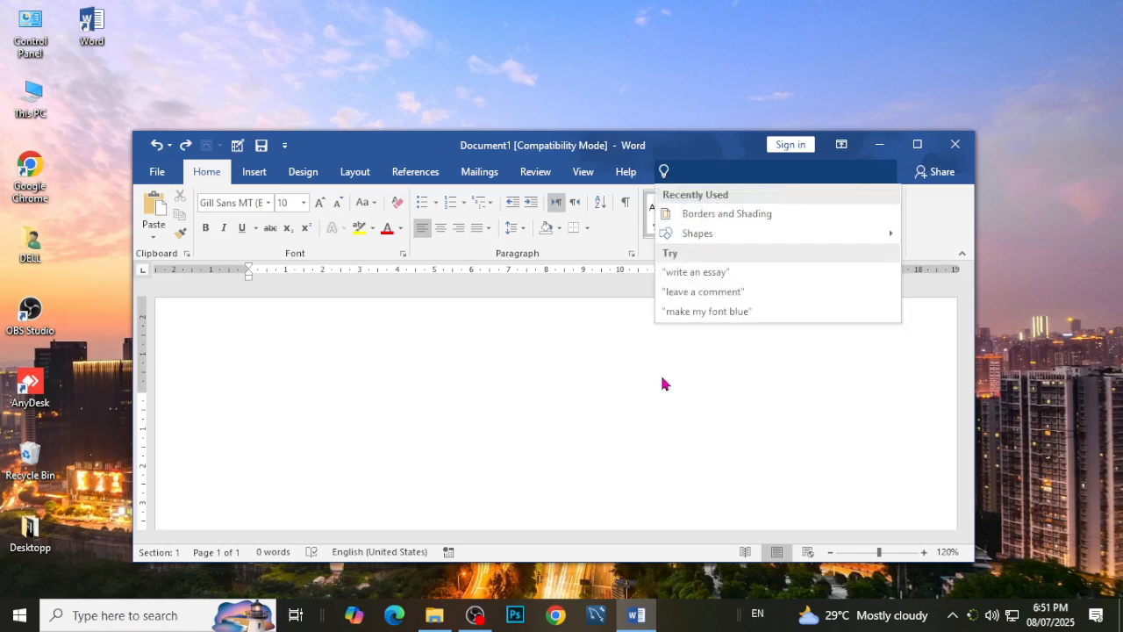
text(shapes)
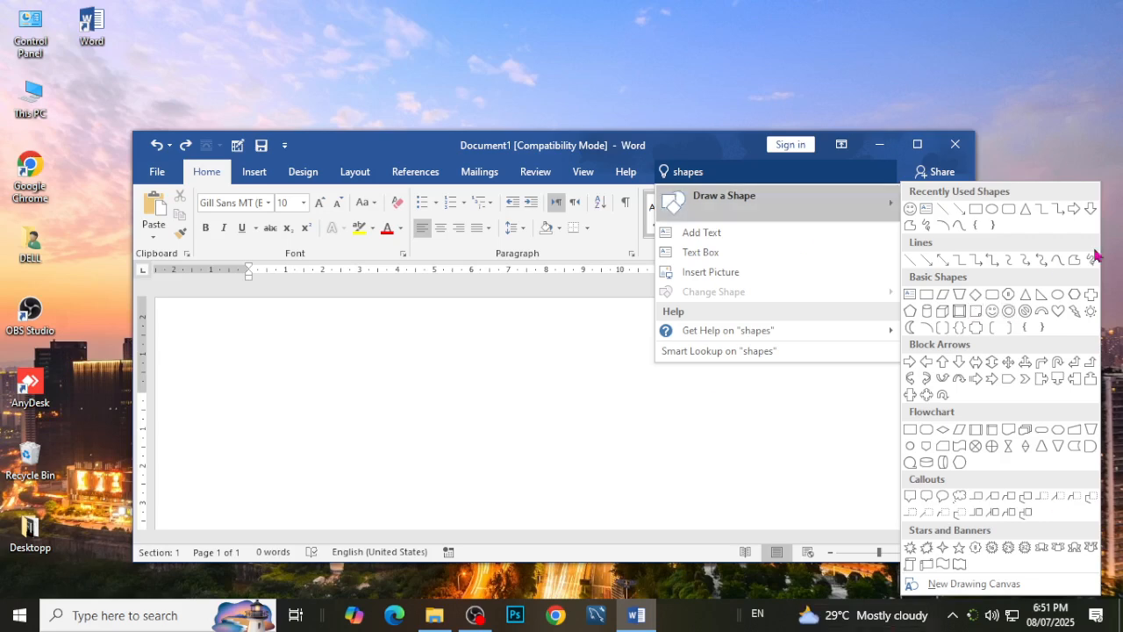
click(977, 328)
click(552, 395)
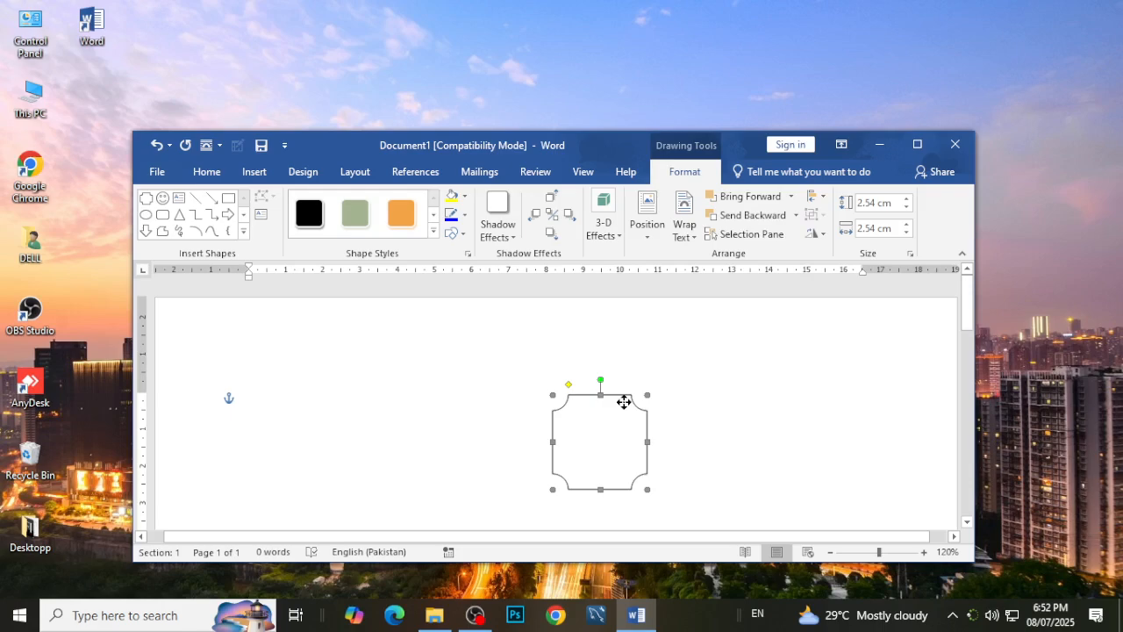
key(Delete)
Maximize the window and look through the Insert, Design, Layout, References and Mailings command sets, returning to Home.
click(917, 144)
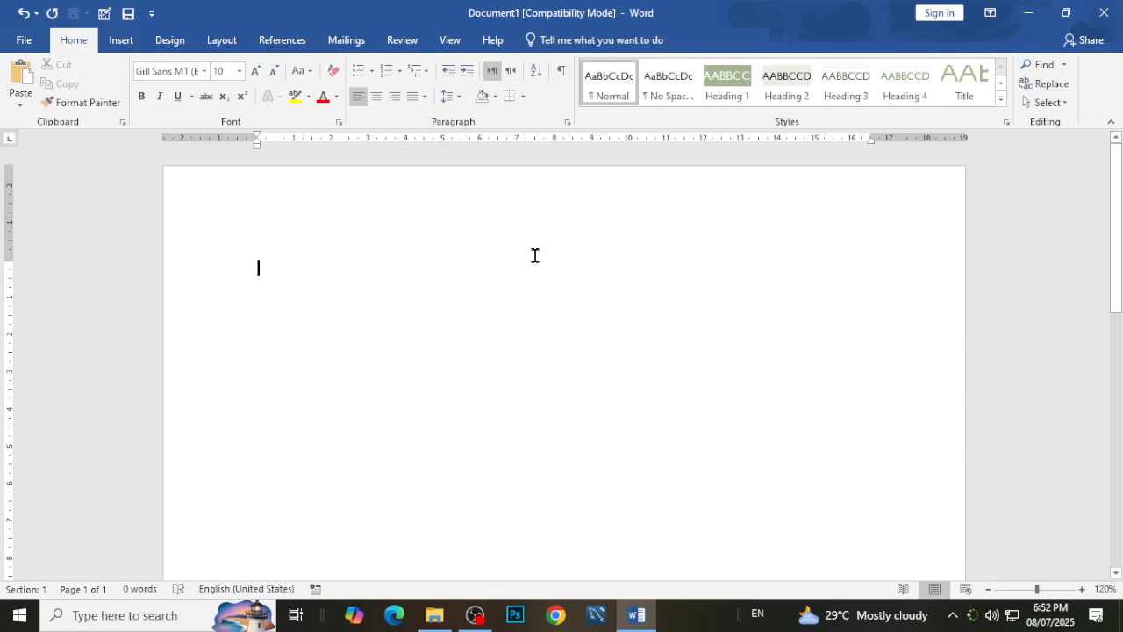
click(113, 46)
click(170, 46)
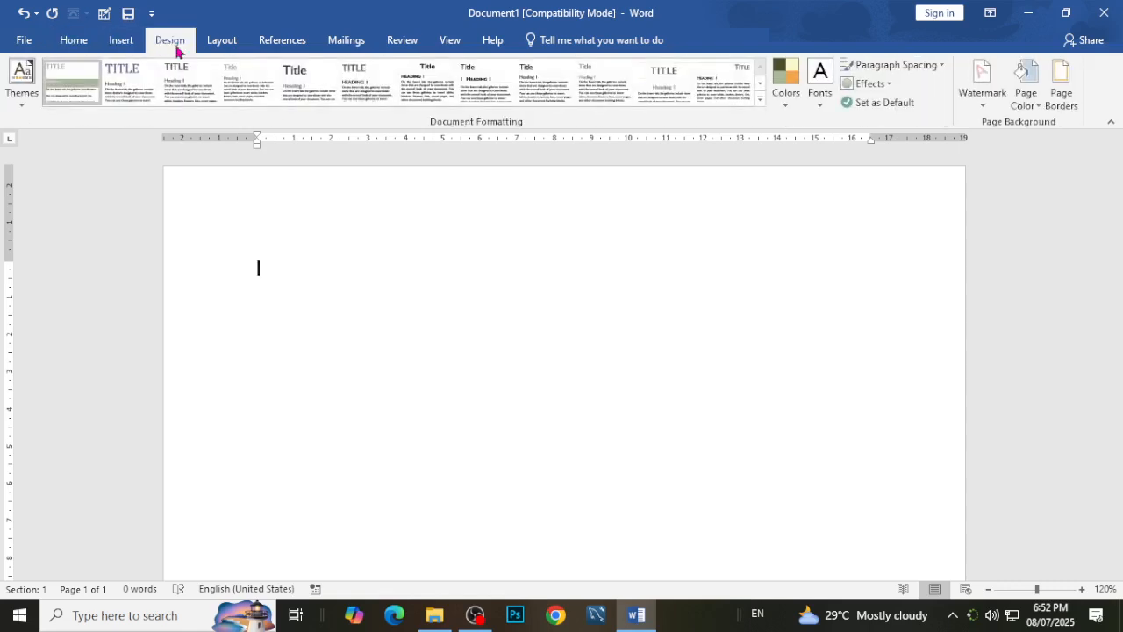
click(220, 46)
click(280, 44)
click(347, 42)
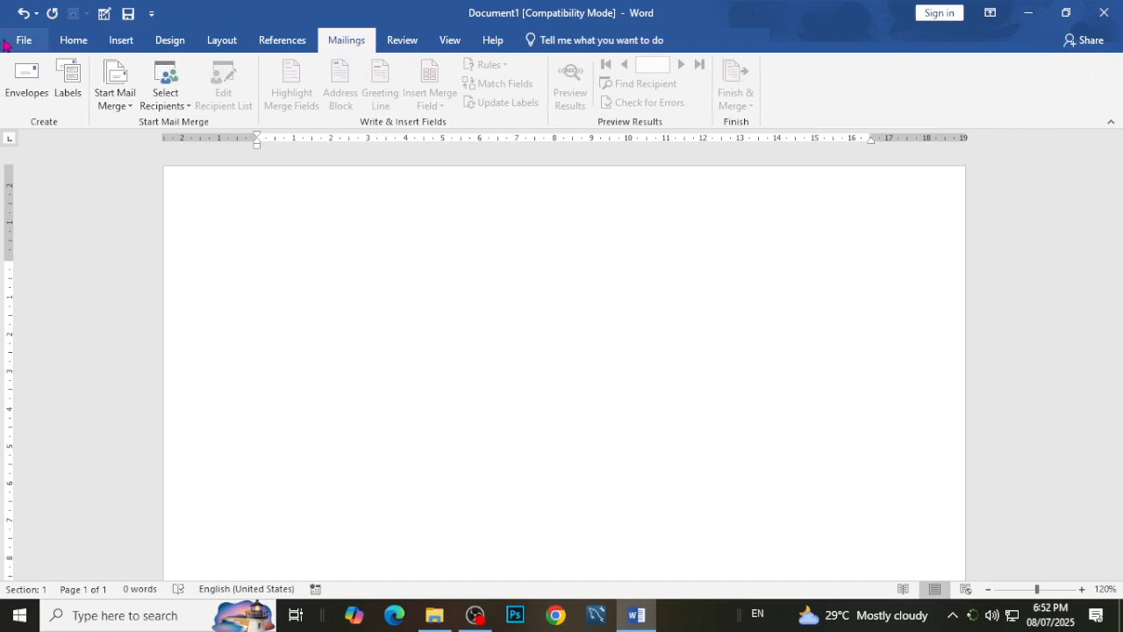
click(75, 46)
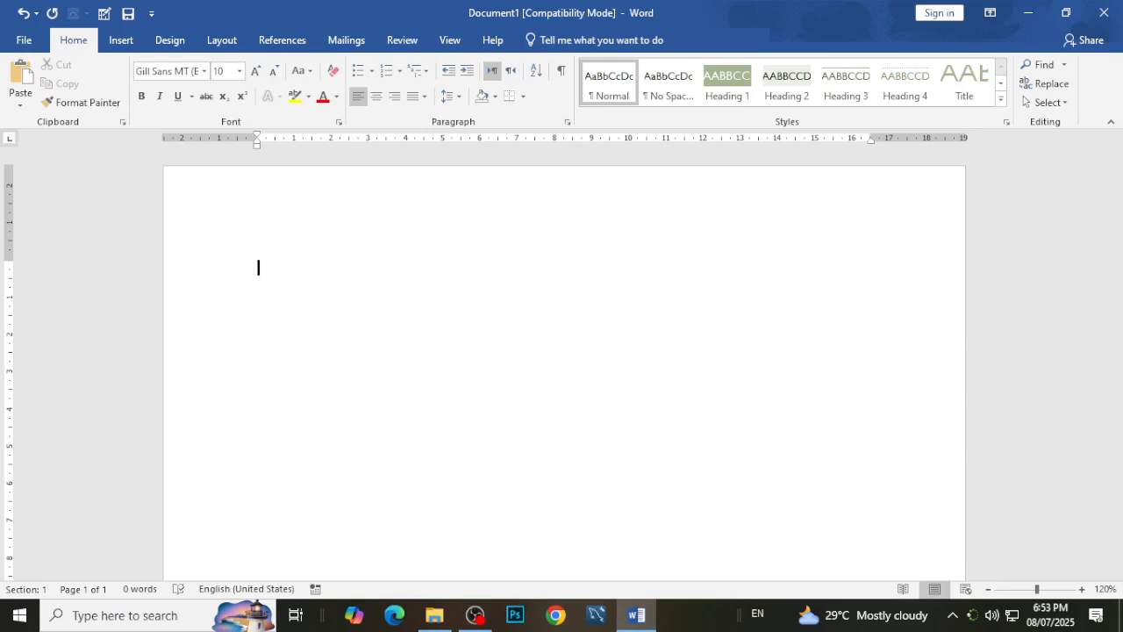
Review the Insert, Design and Layout command sets once more and return to the Home commands.
click(123, 42)
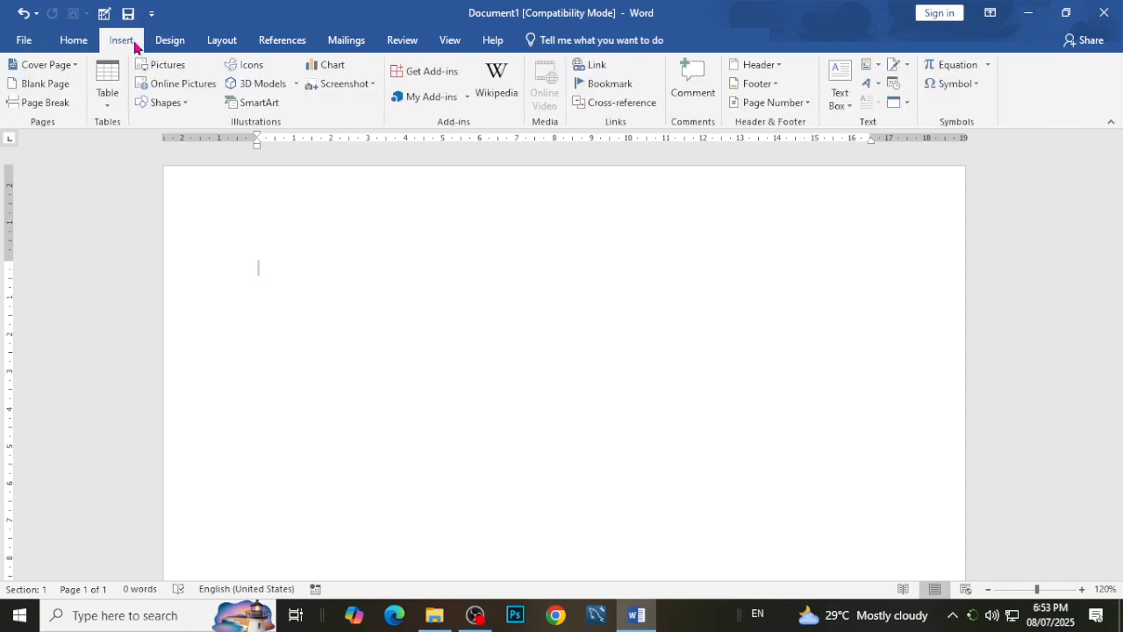
click(183, 45)
click(221, 42)
click(89, 49)
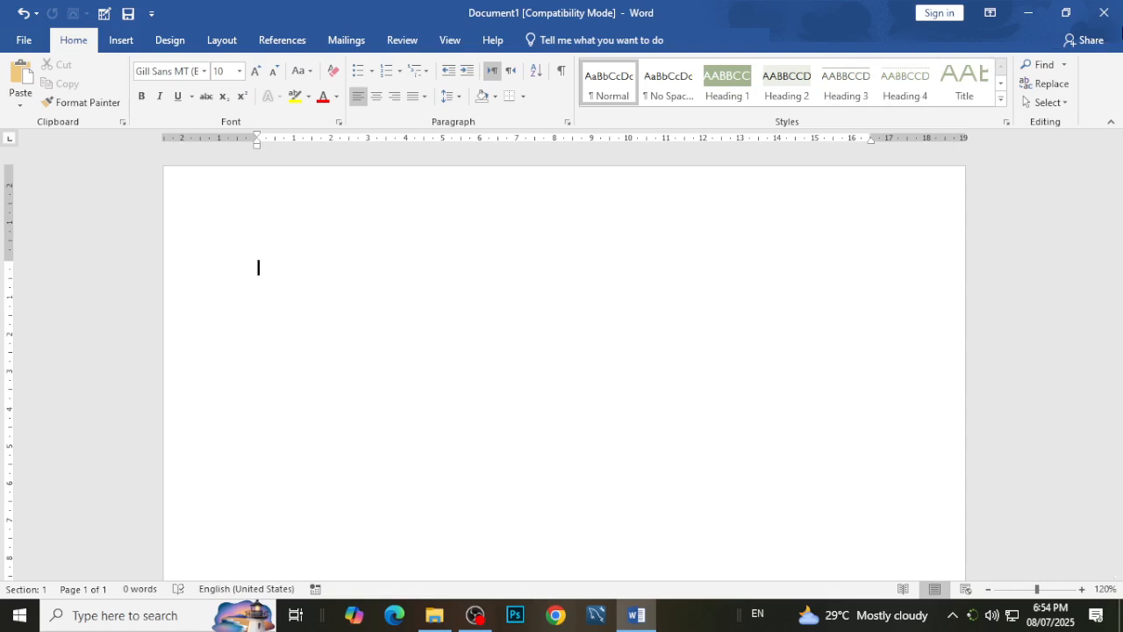
Set the ribbon display to Auto-hide Ribbon.
click(992, 14)
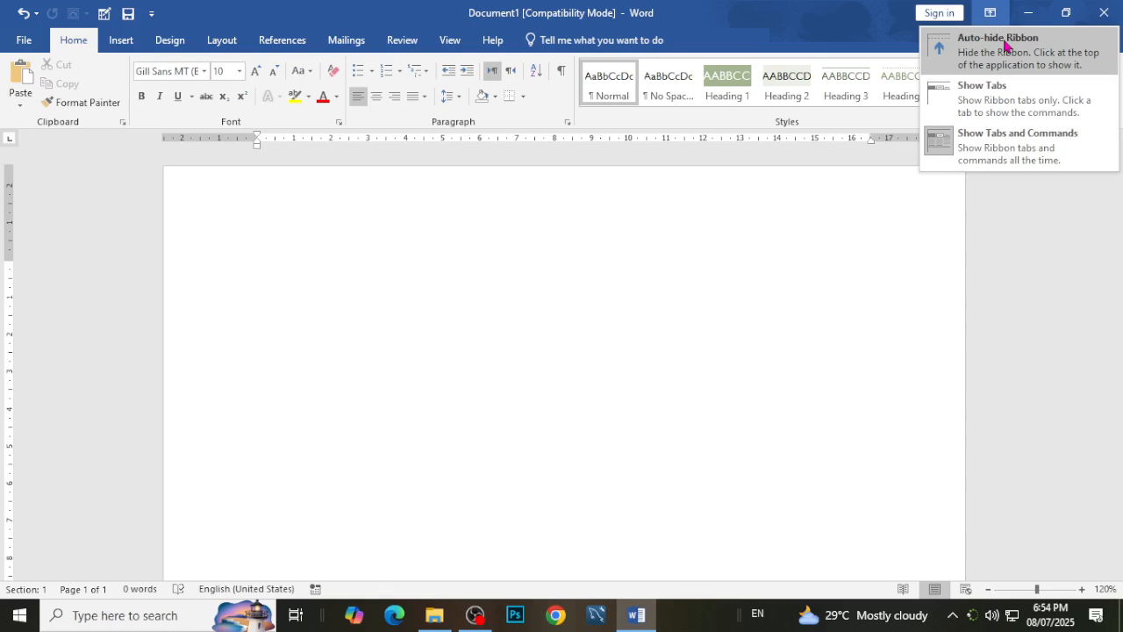
click(1005, 44)
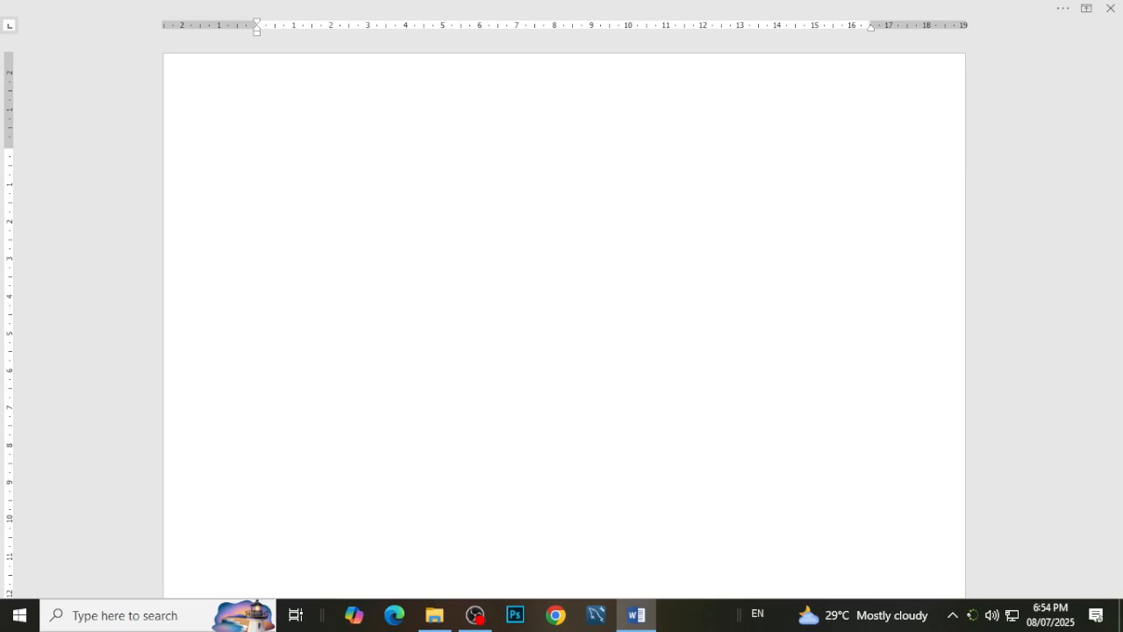
Reveal the auto-hidden ribbon temporarily, return to the page, and set the ribbon display to Show Tabs.
click(206, 7)
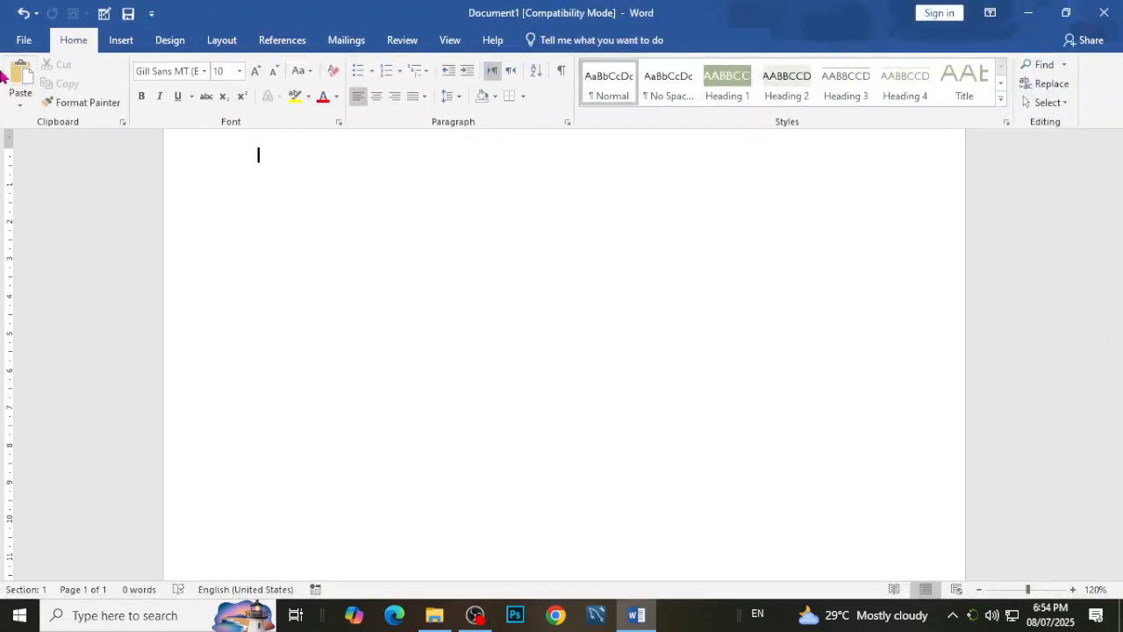
click(372, 186)
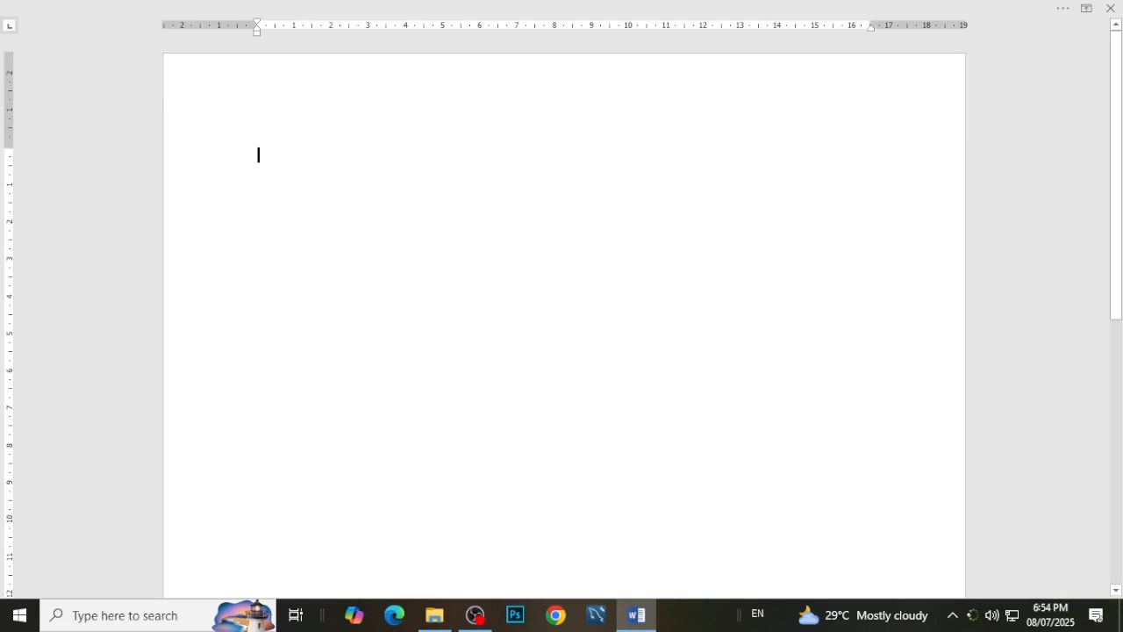
click(1086, 8)
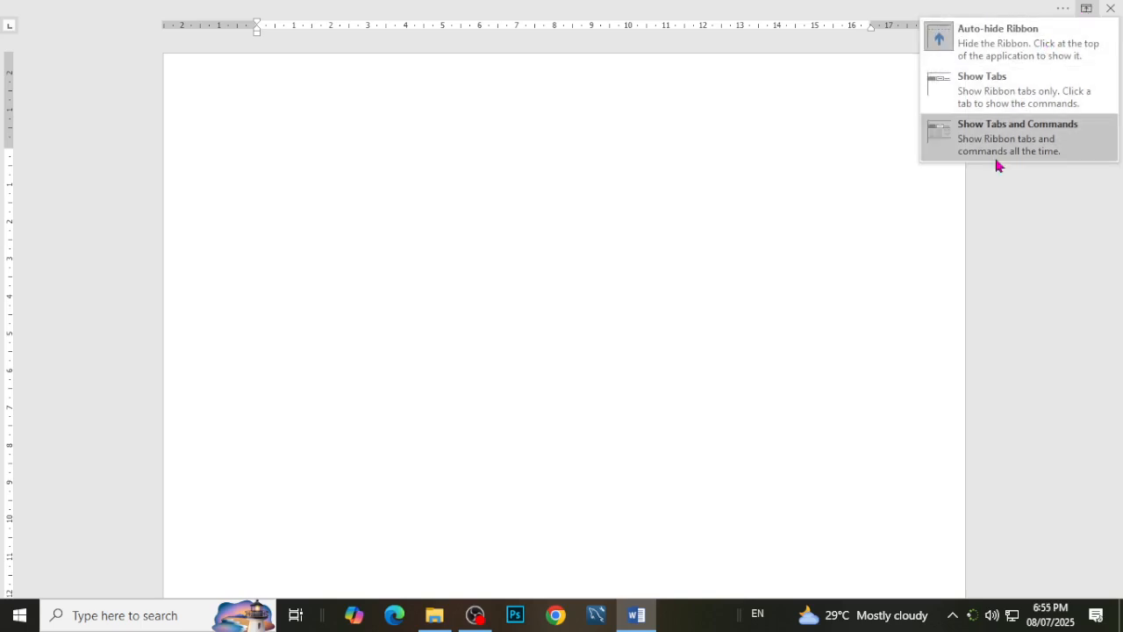
click(982, 93)
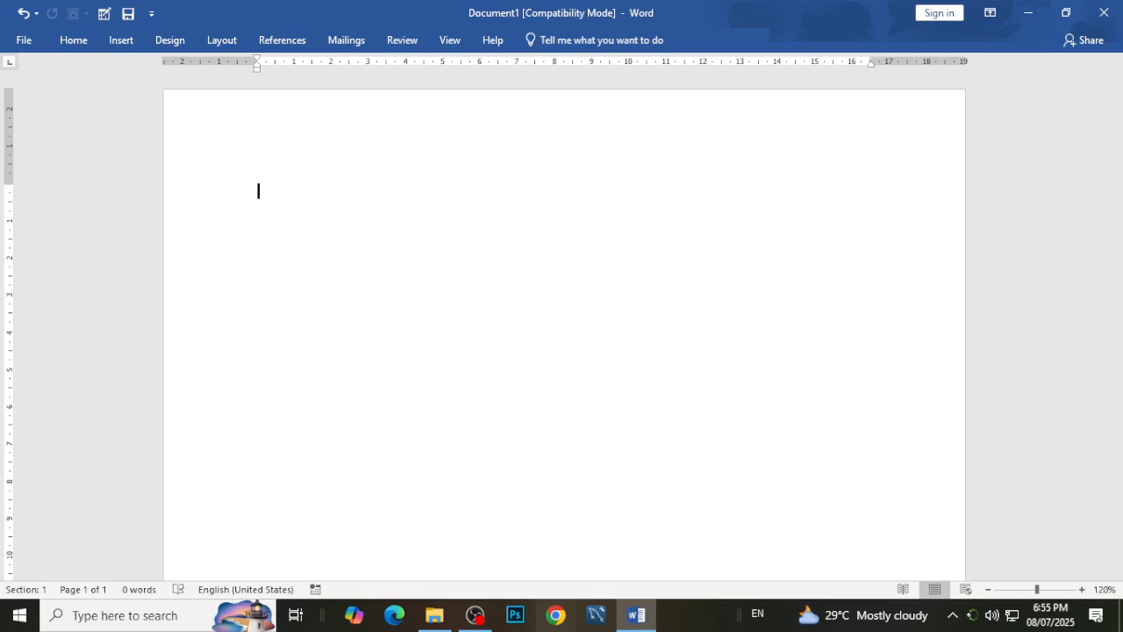
Set the ribbon display to Show Tabs and Commands.
click(1000, 13)
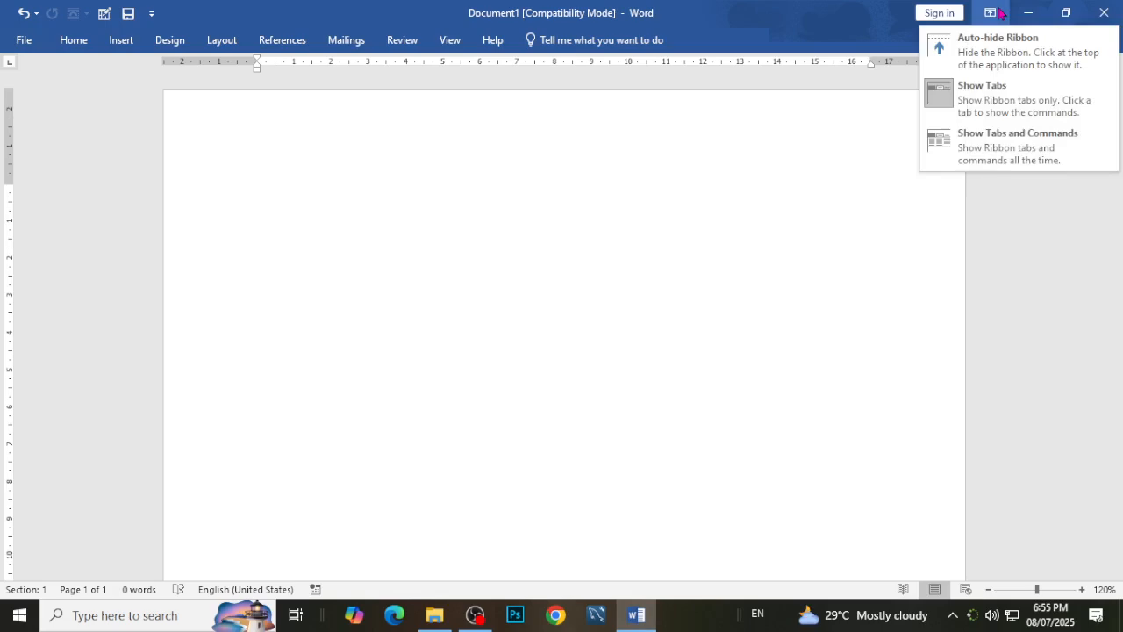
click(1006, 163)
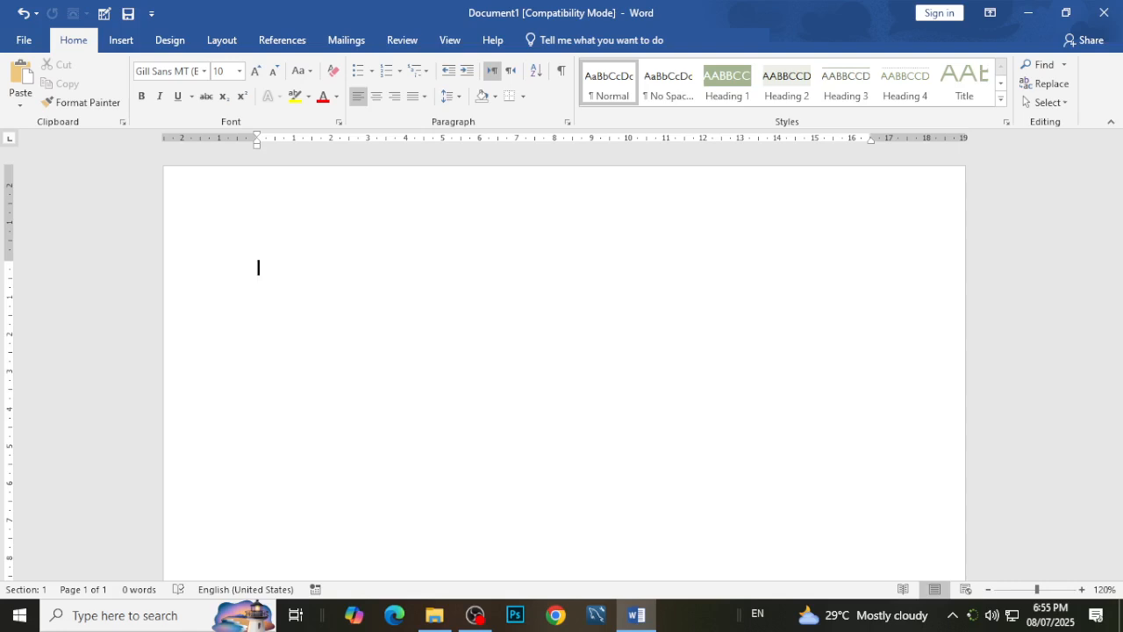
Scroll vertically through the blank page in the maximized window and return to its top.
scroll(1055, 371, down, 3)
drag(1115, 291, 1120, 243)
scroll(1083, 409, up, 2)
scroll(1084, 410, down, 5)
scroll(1083, 409, up, 3)
Restore the window down from full screen, move it away from the screen edge and enlarge it across most of the desktop.
double_click(790, 21)
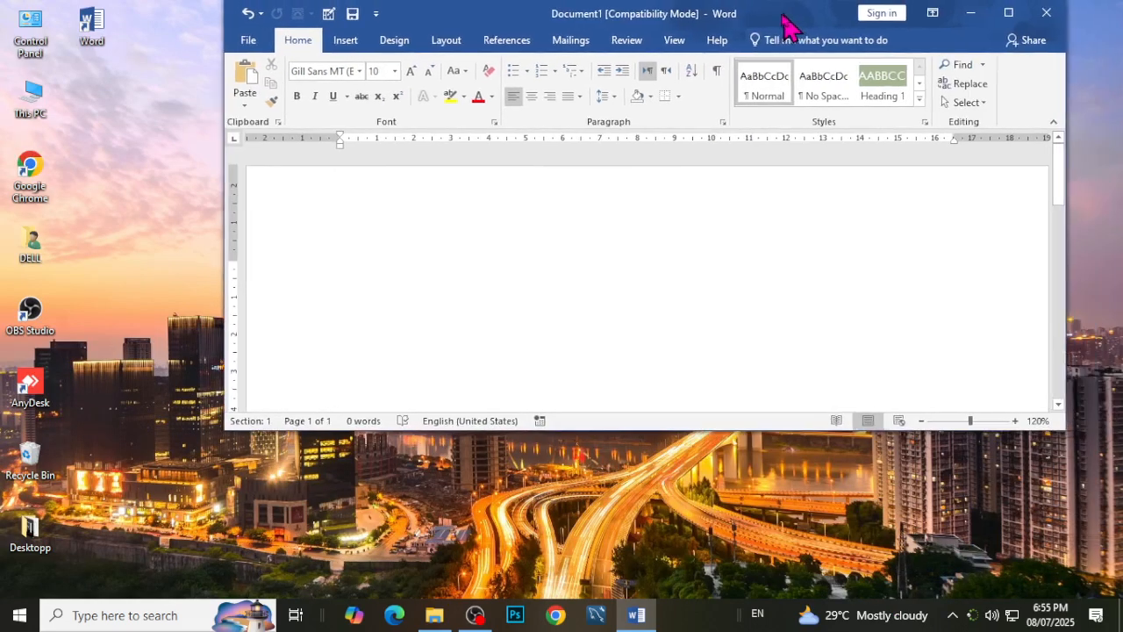
drag(790, 22, 621, 59)
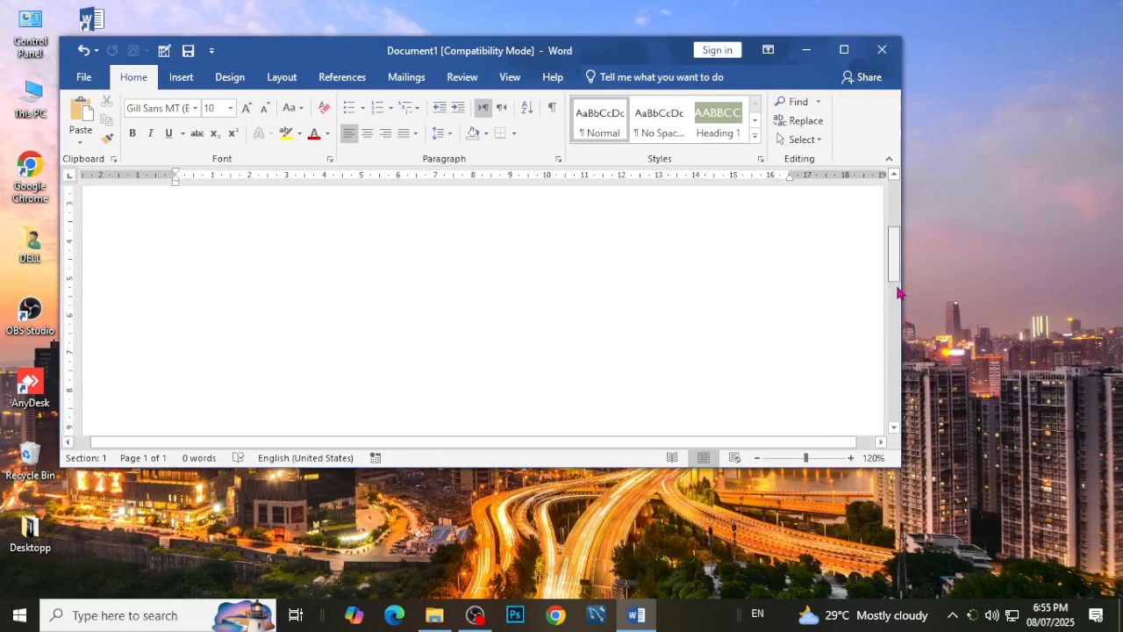
drag(909, 483, 1079, 606)
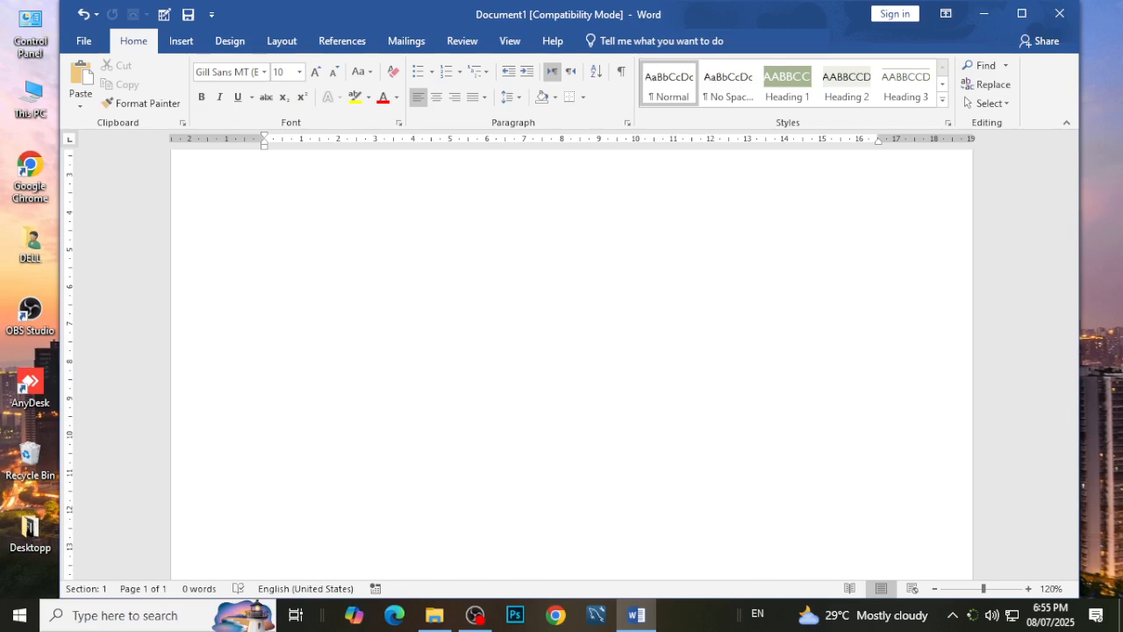
Scroll the blank page up and down in the resized window, ending at the top of the page.
drag(1072, 305, 1071, 228)
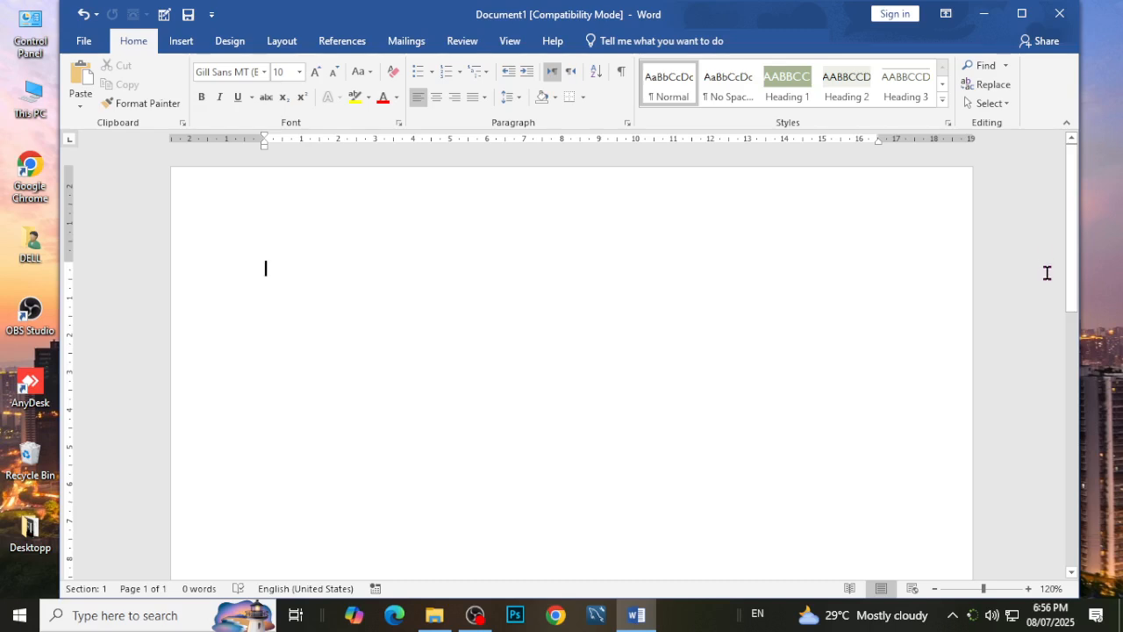
scroll(1047, 273, down, 2)
scroll(1047, 273, up, 2)
drag(1072, 241, 1065, 107)
Zoom the page in to 190% and try scrolling it horizontally and vertically.
click(1030, 589)
click(1029, 589)
click(1029, 589)
click(1029, 588)
click(1029, 588)
click(1029, 588)
click(1029, 589)
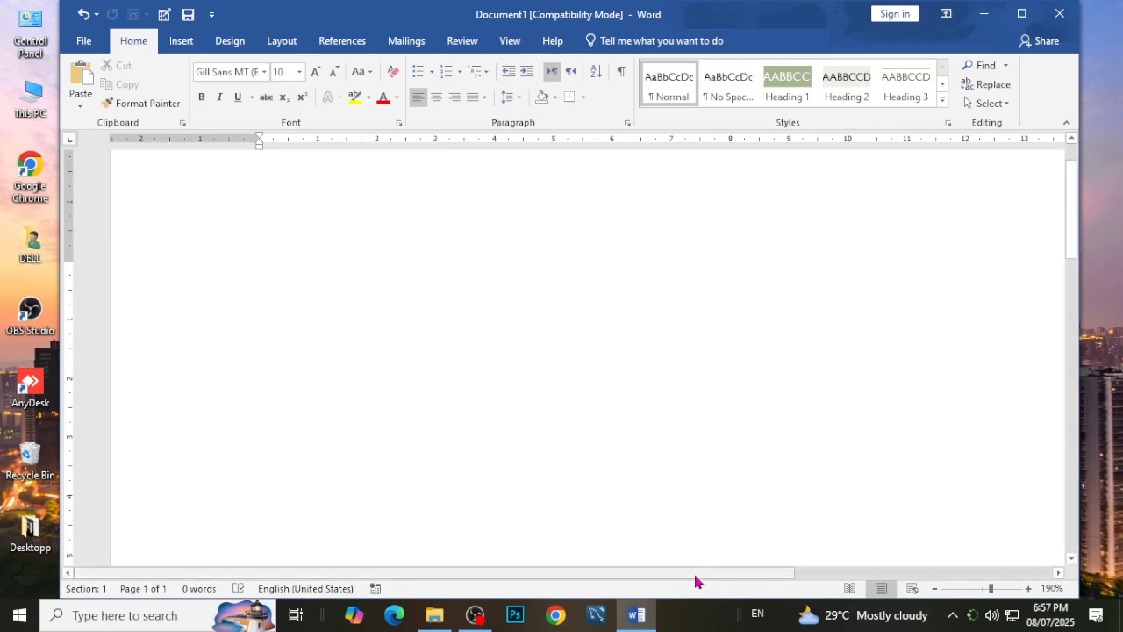
drag(714, 575, 224, 566)
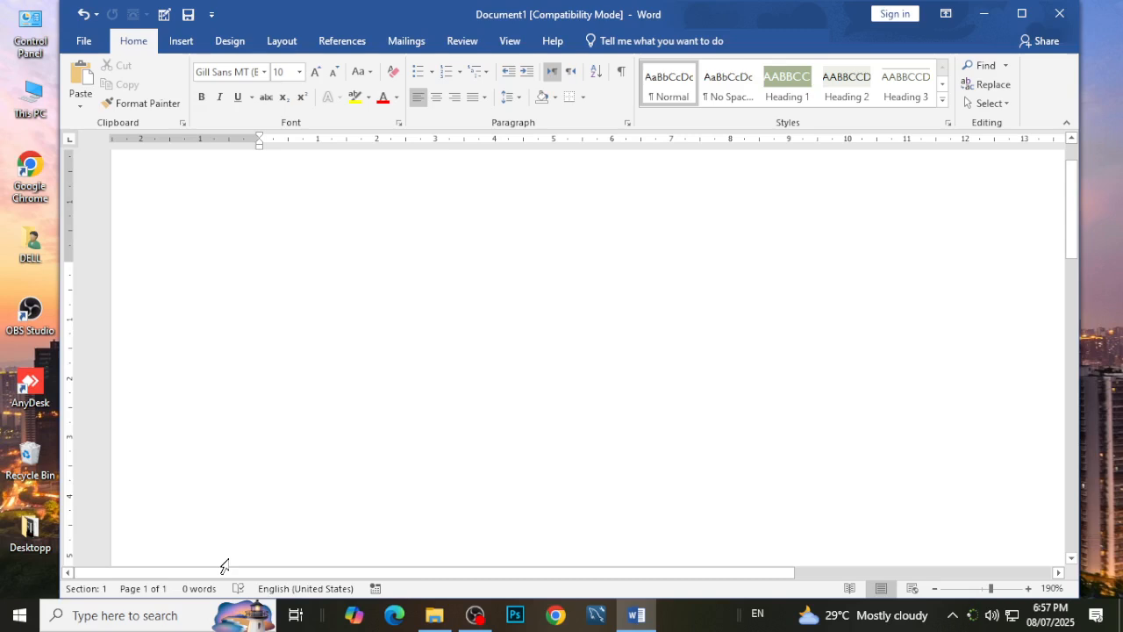
scroll(307, 281, up, 2)
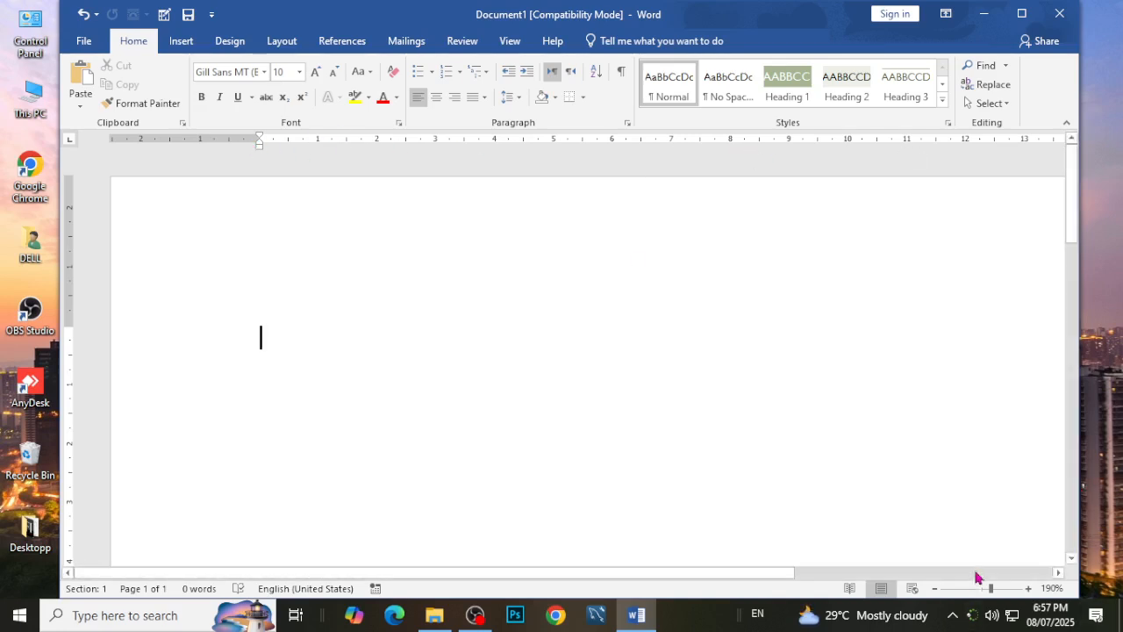
Zoom the page back out to 120%.
click(934, 588)
click(935, 588)
click(935, 588)
click(935, 588)
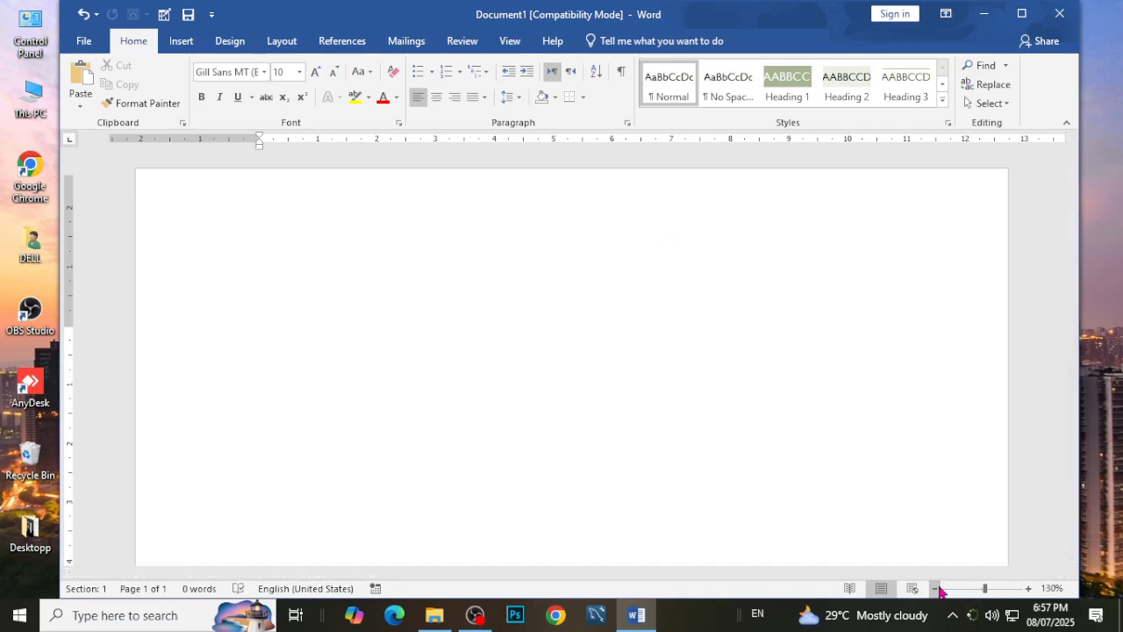
click(934, 588)
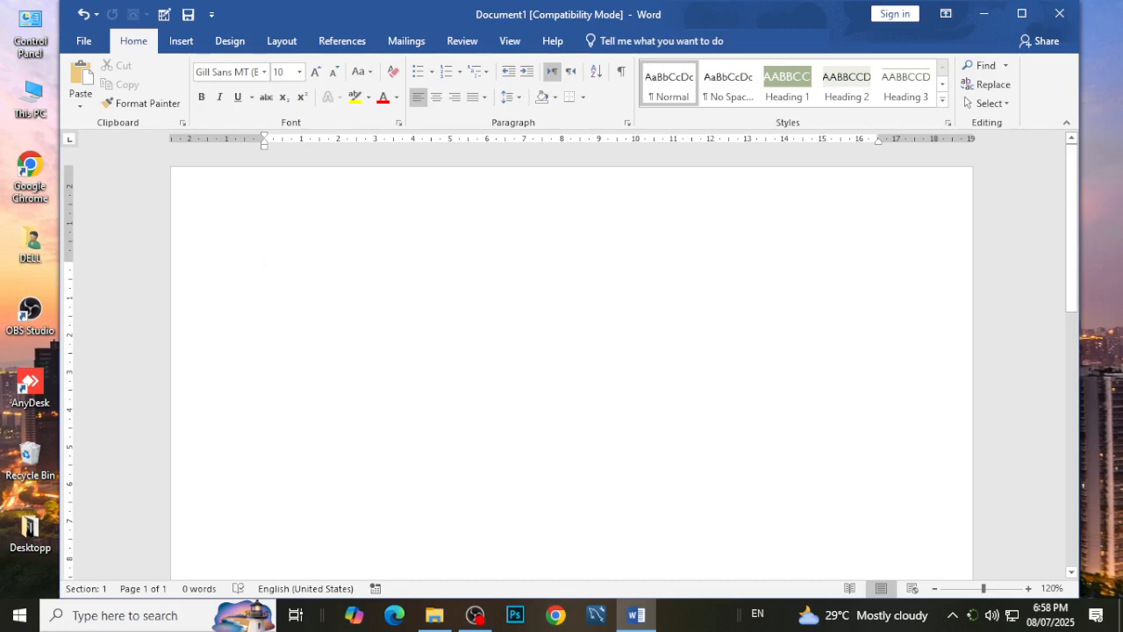
Maximize the document window.
key(ctrl+i)
key(ctrl+i)
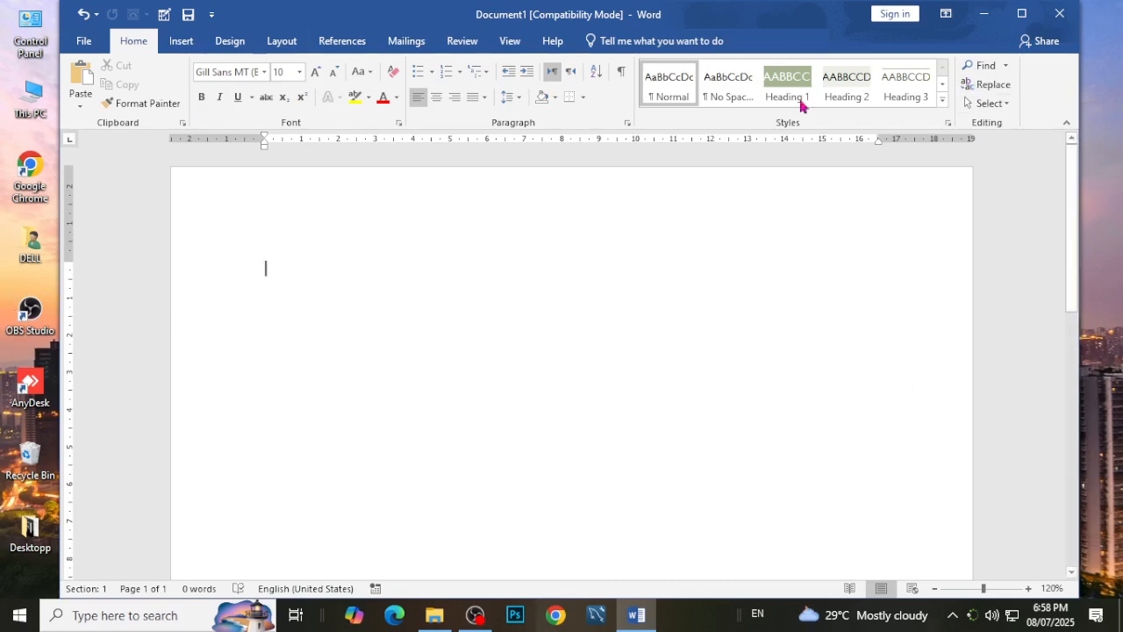
click(1027, 24)
right_click(1008, 21)
click(904, 345)
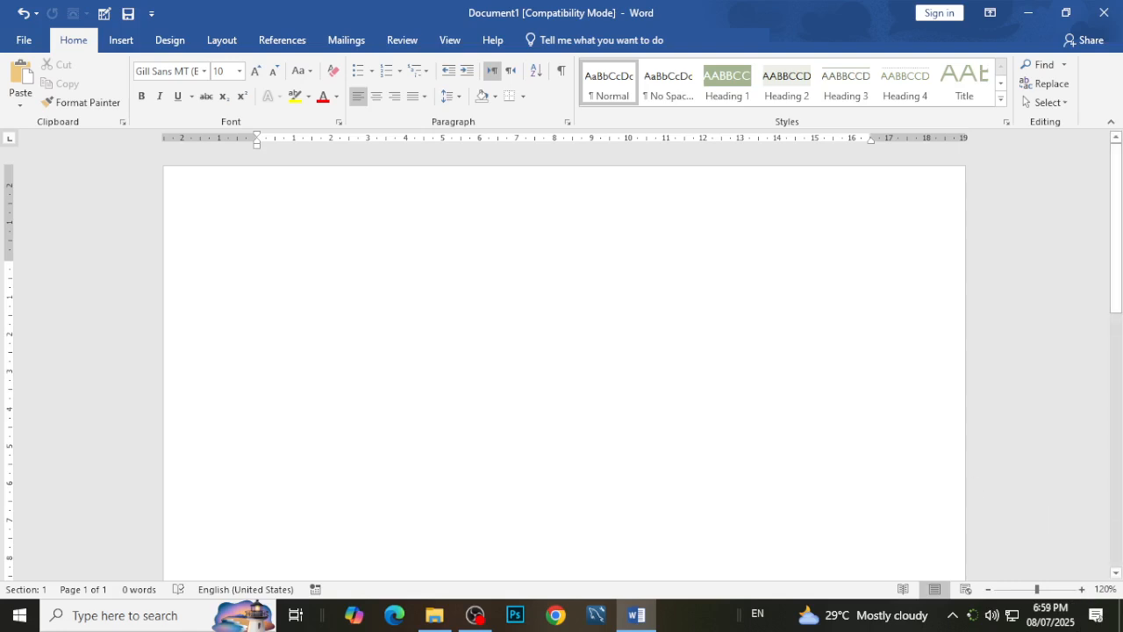
Zoom in on the page in several increments and reduce the zoom to 100%.
click(1081, 589)
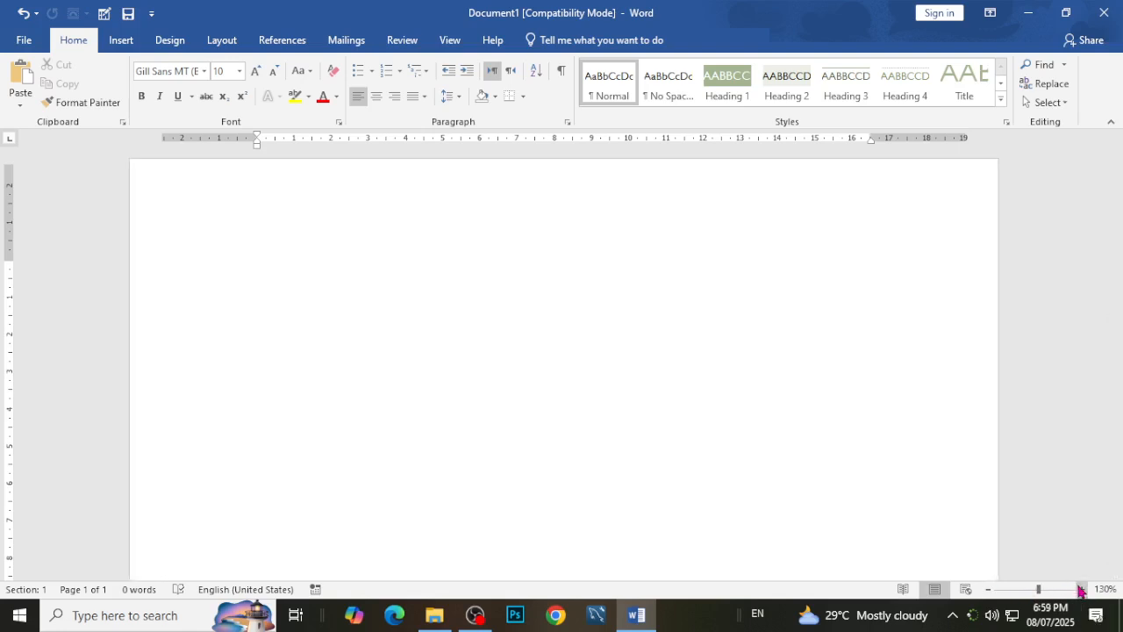
click(1081, 589)
click(1081, 589)
click(1081, 588)
click(1081, 589)
click(988, 588)
click(988, 588)
click(988, 589)
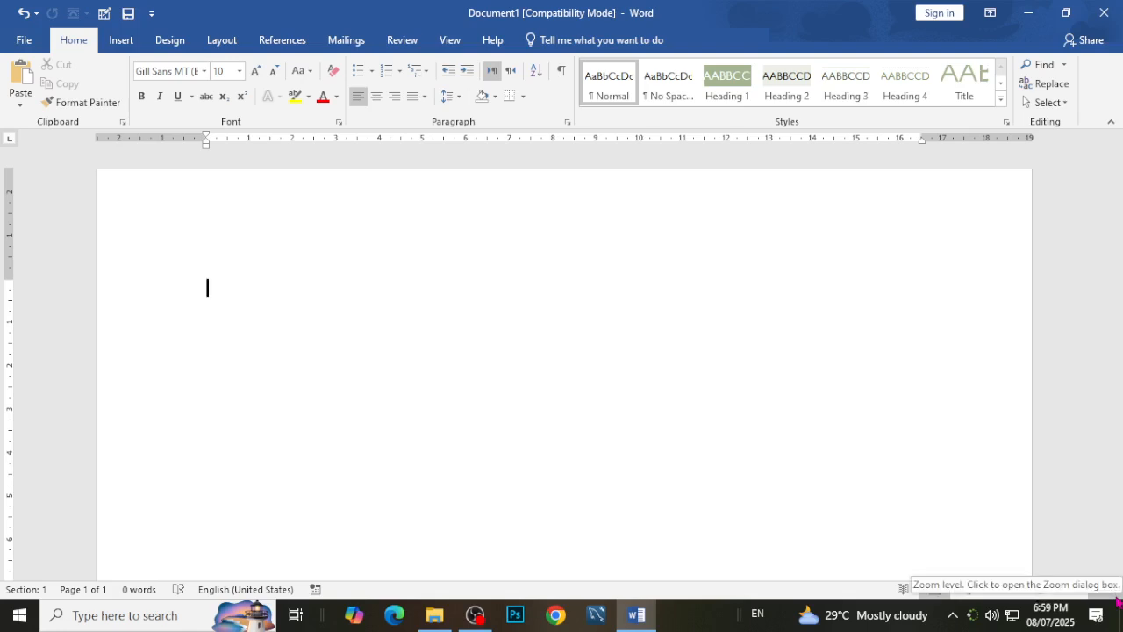
click(987, 589)
click(987, 589)
click(987, 589)
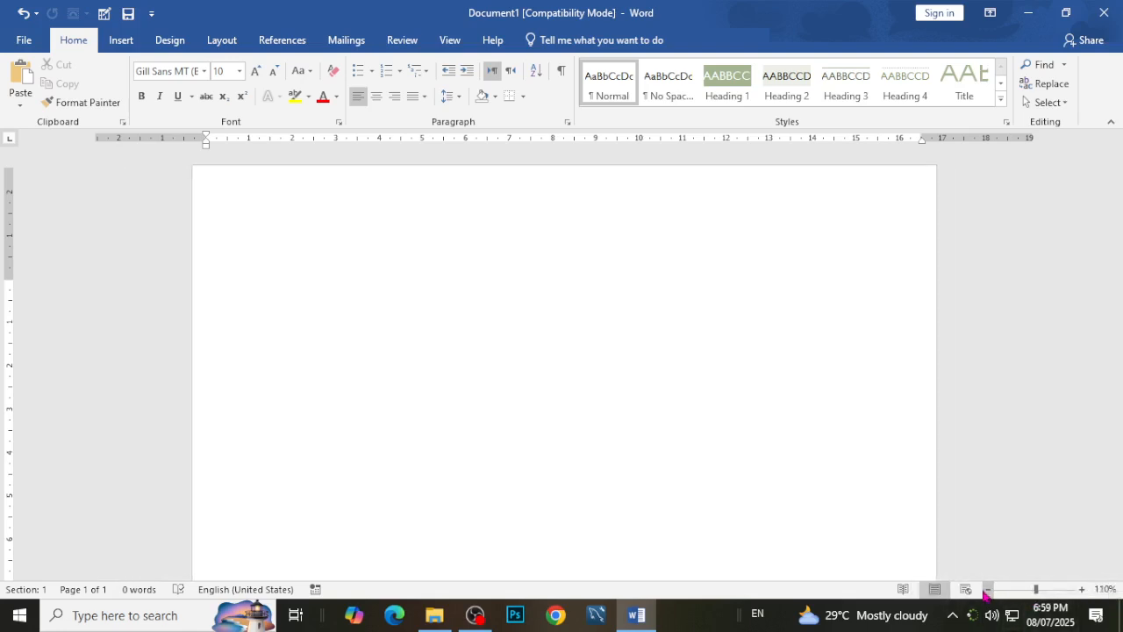
click(987, 589)
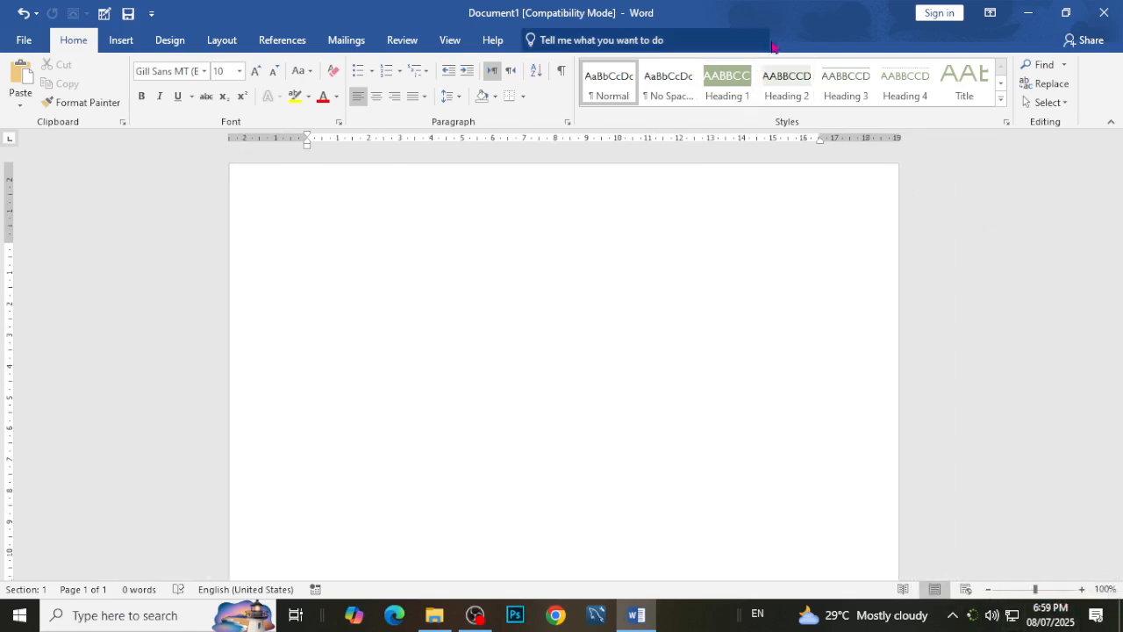
Pull the window out of full screen to a smaller size and maximize it again.
drag(781, 18, 677, 152)
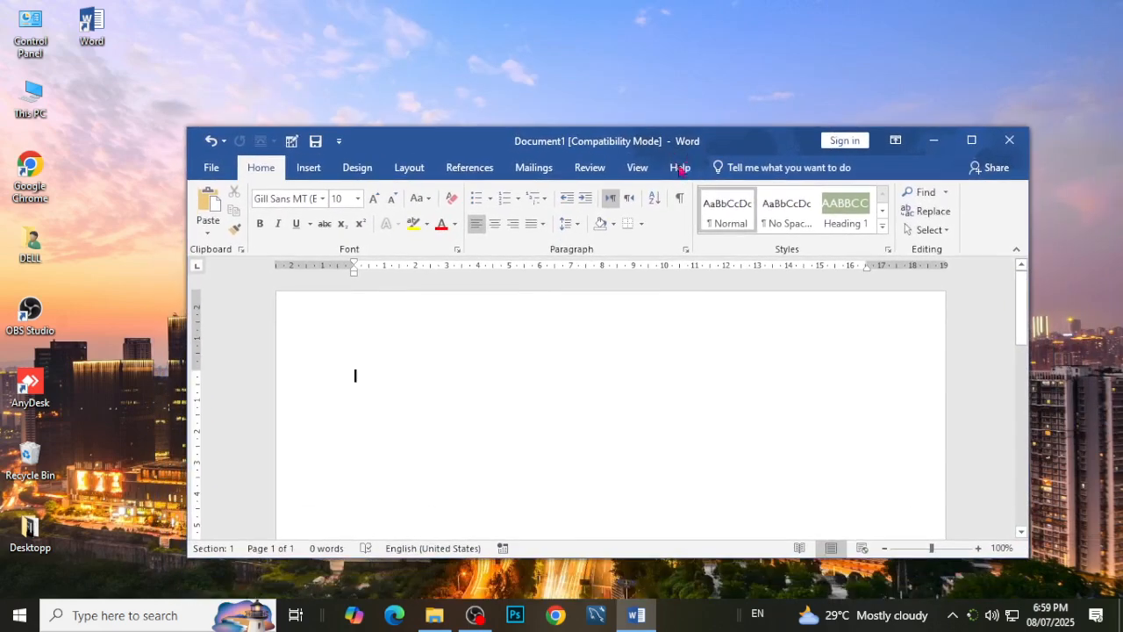
click(965, 145)
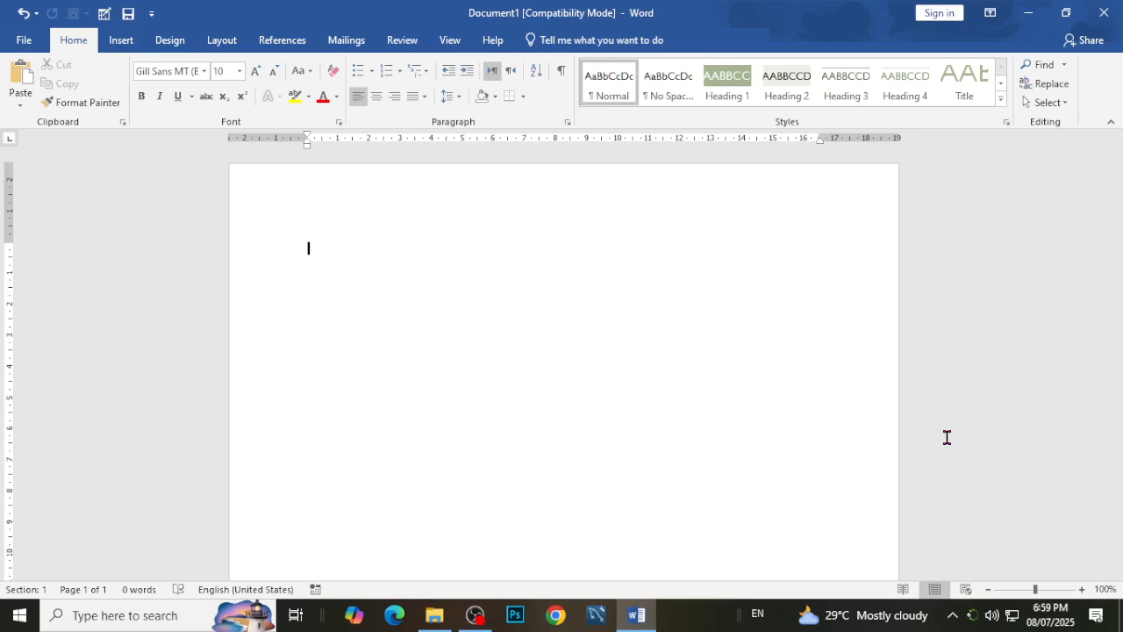
Generate sample text with =rand(10,4) in the blank document and return to the first page.
text(=rand(10,4)
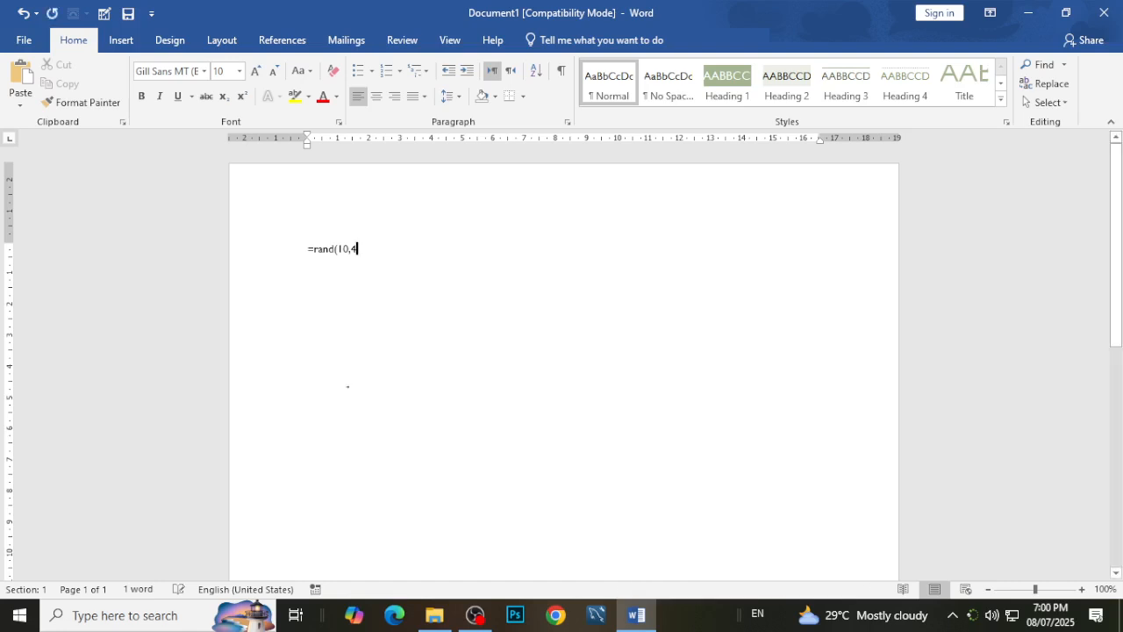
text())
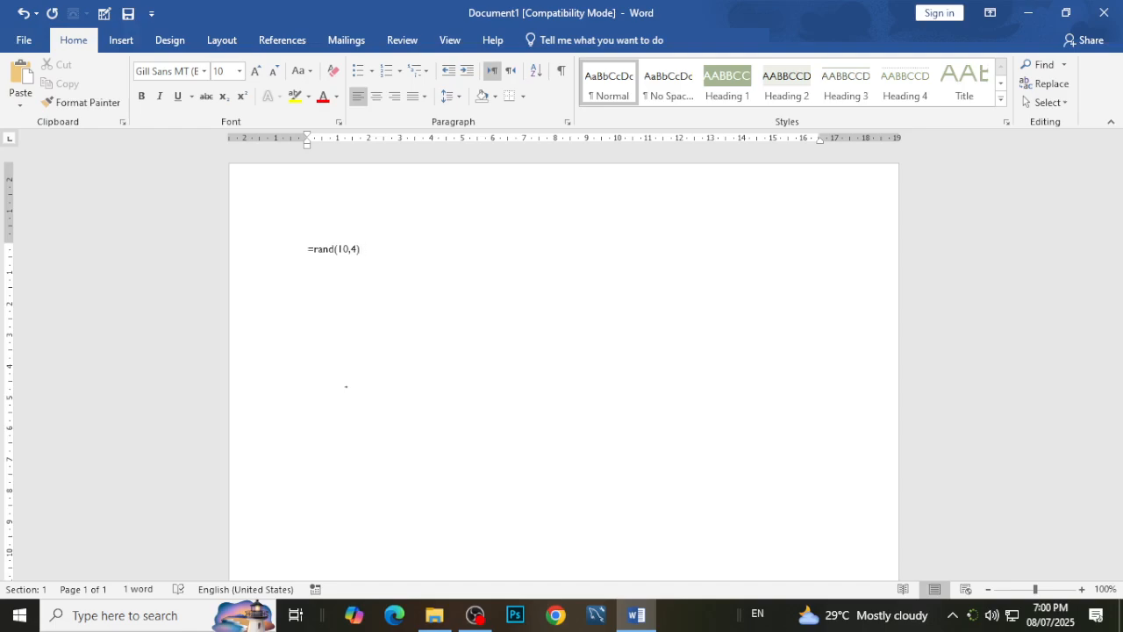
key(Return)
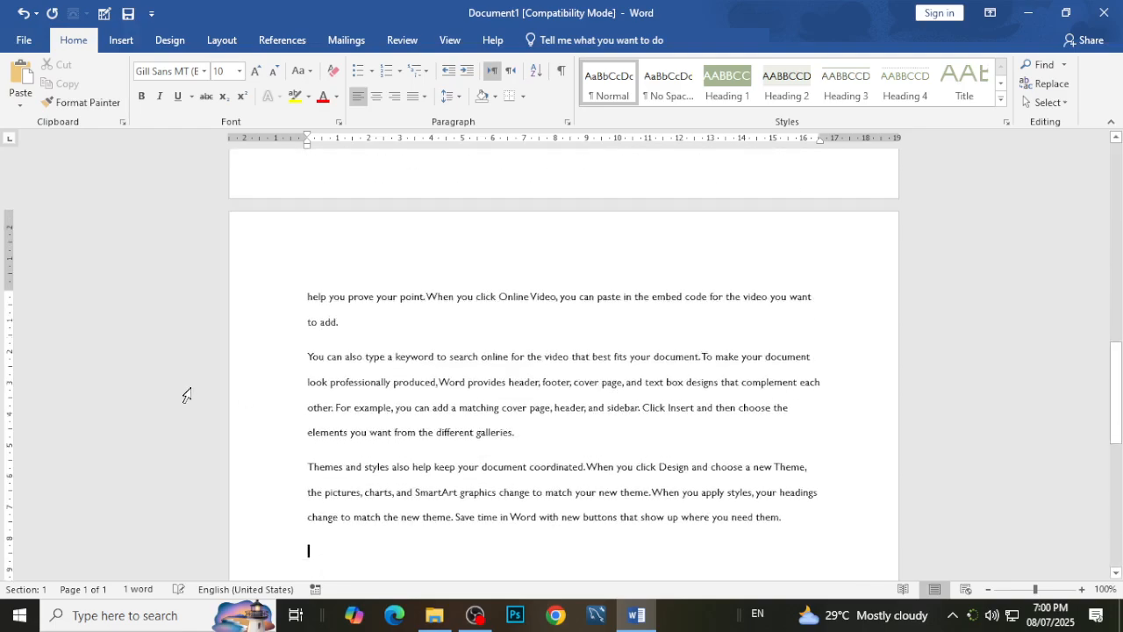
scroll(703, 288, up, 12)
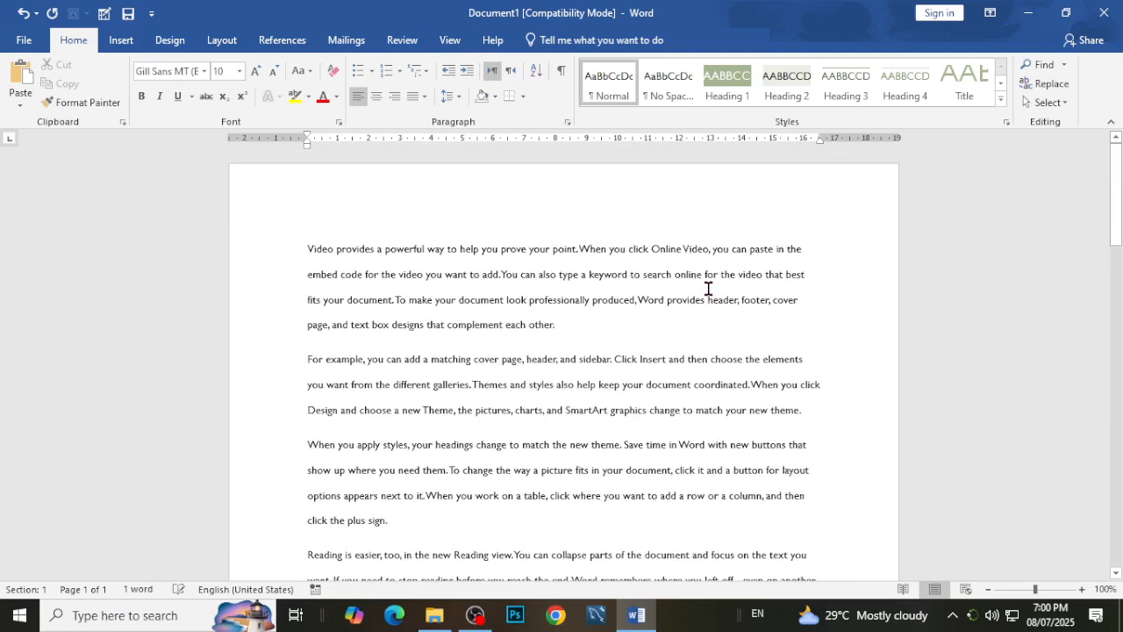
Select and deselect the first paragraph, and look through the pages of generated sample text.
drag(532, 332, 312, 243)
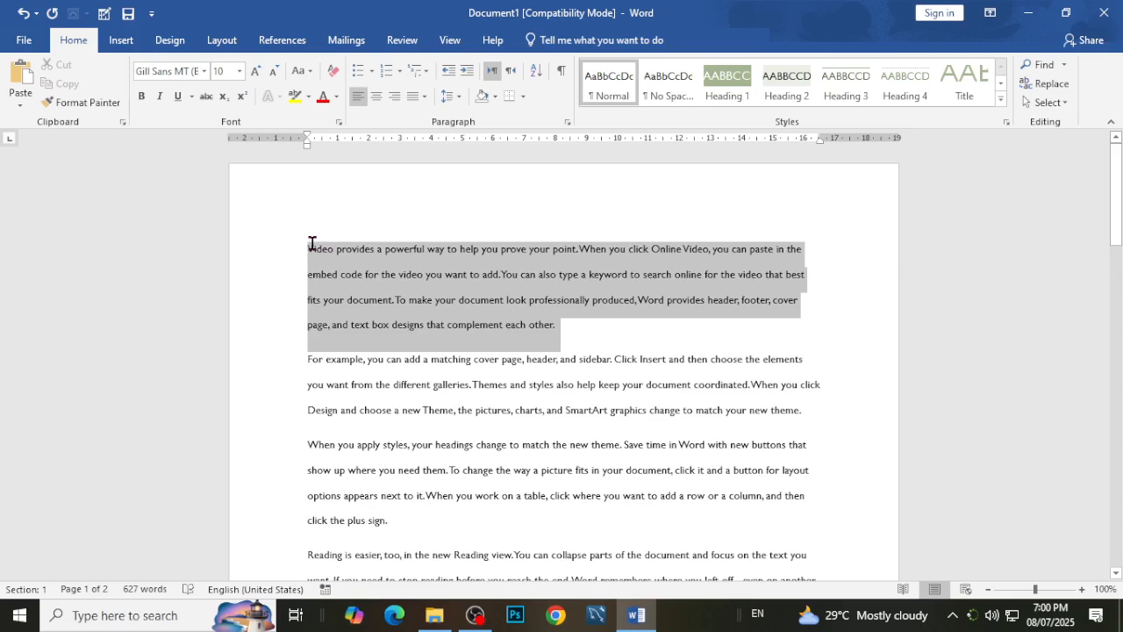
click(501, 301)
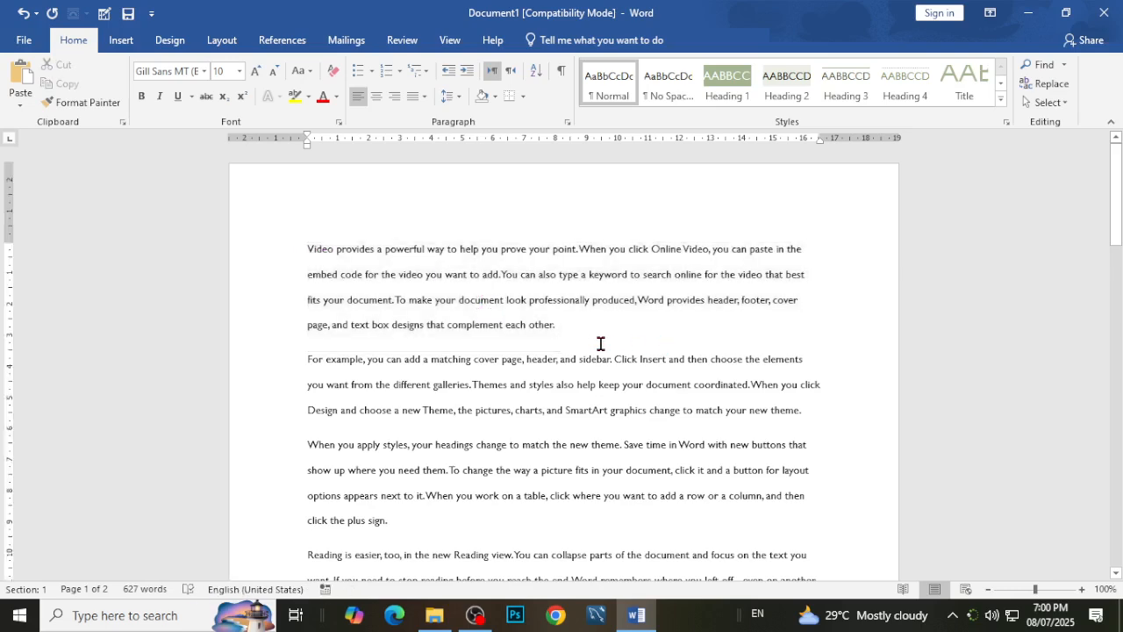
scroll(633, 389, down, 2)
scroll(632, 388, up, 2)
scroll(631, 439, down, 3)
scroll(630, 453, down, 5)
scroll(630, 453, up, 4)
scroll(630, 452, up, 5)
scroll(609, 366, down, 1)
scroll(609, 366, up, 1)
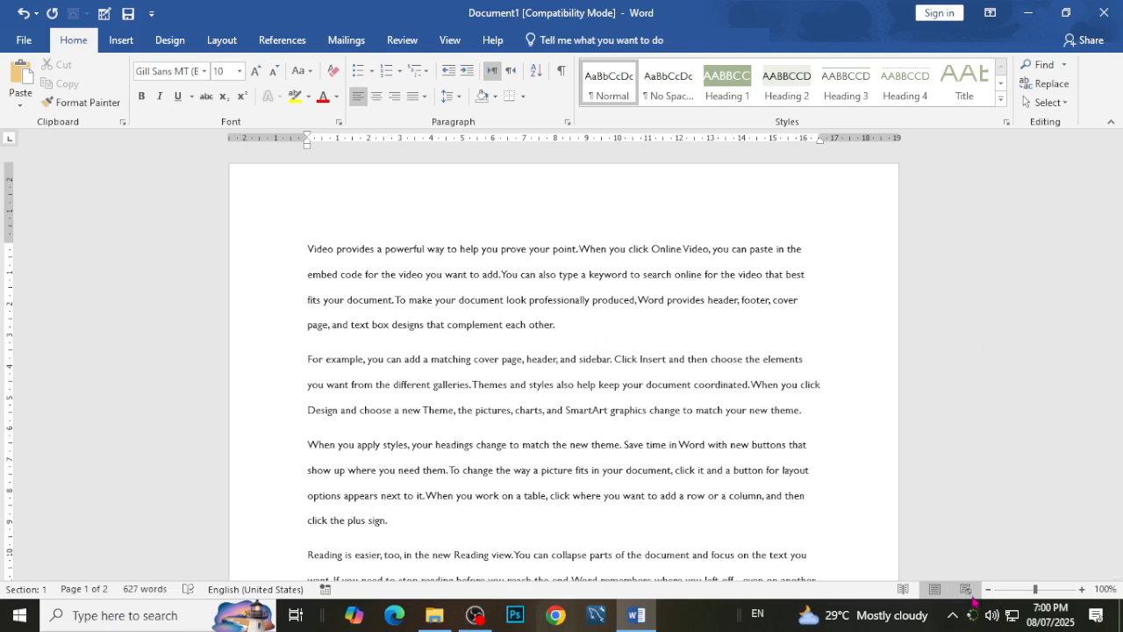
View the sample text in Web Layout, switch back to Print Layout and look over the pages.
click(965, 589)
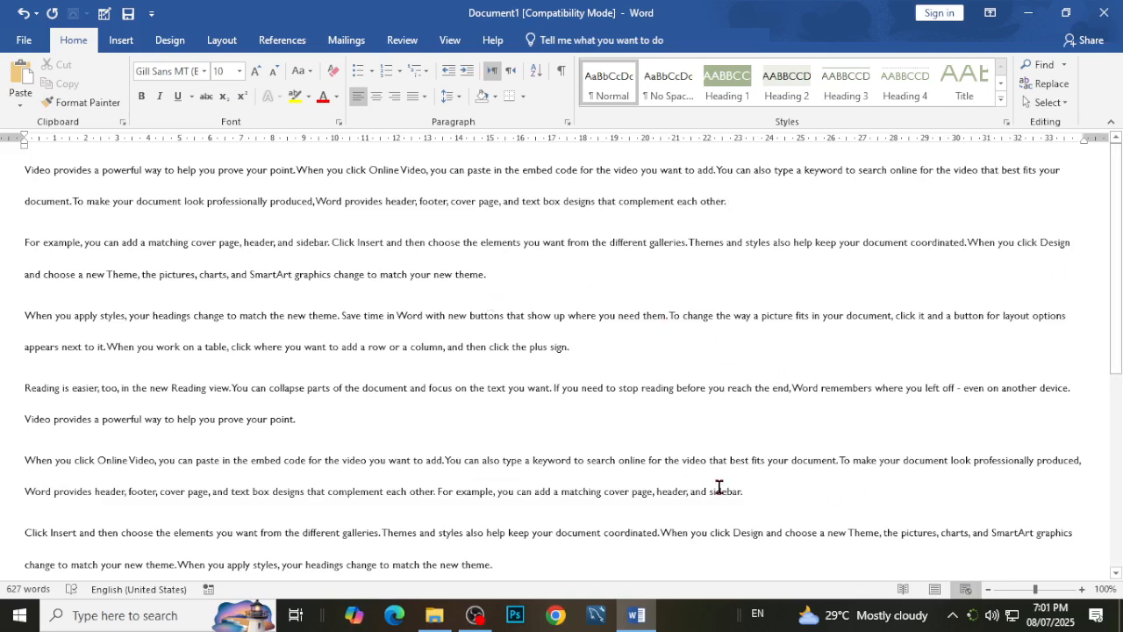
click(935, 590)
scroll(810, 263, down, 8)
scroll(812, 265, up, 5)
scroll(812, 265, up, 3)
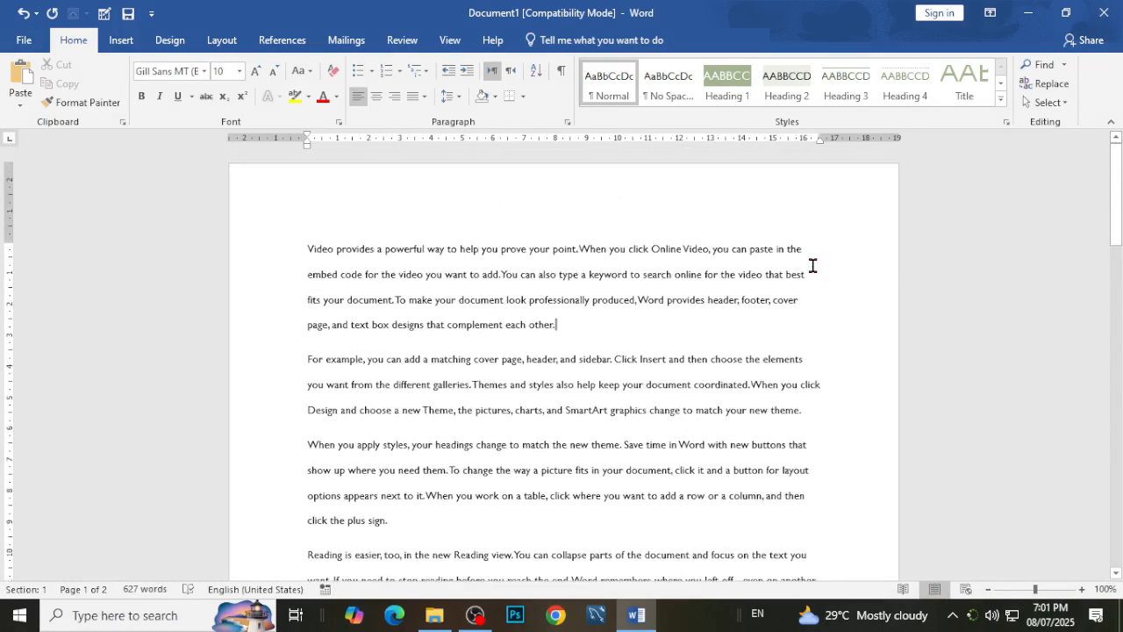
View the document in Read Mode through to its last screen, and return to the first page in Print Layout.
click(904, 590)
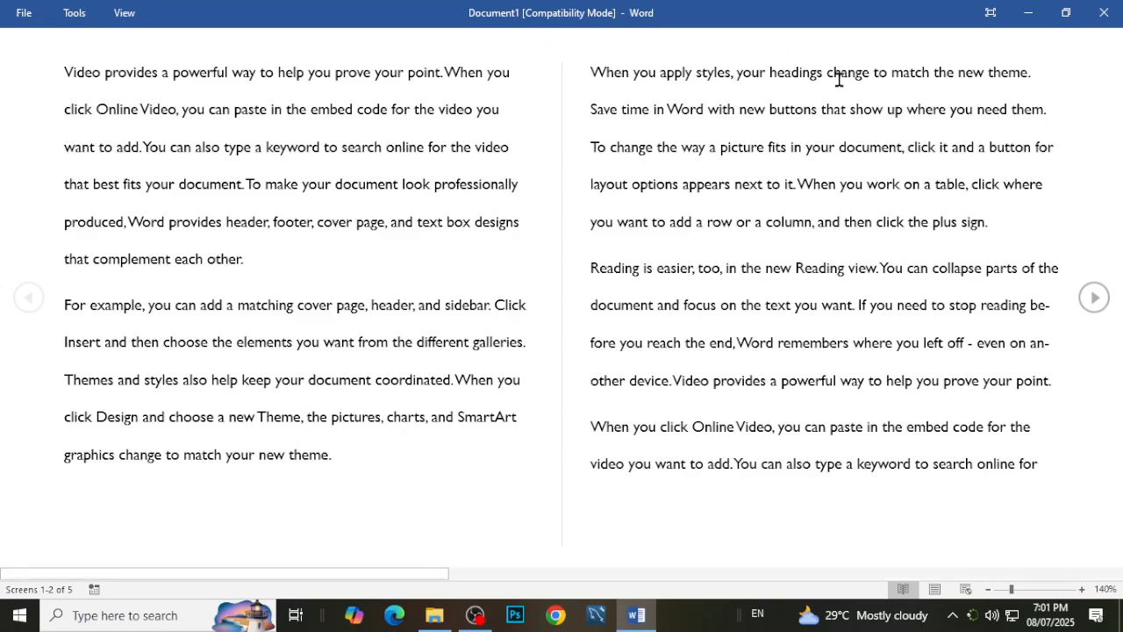
click(1100, 306)
click(1096, 302)
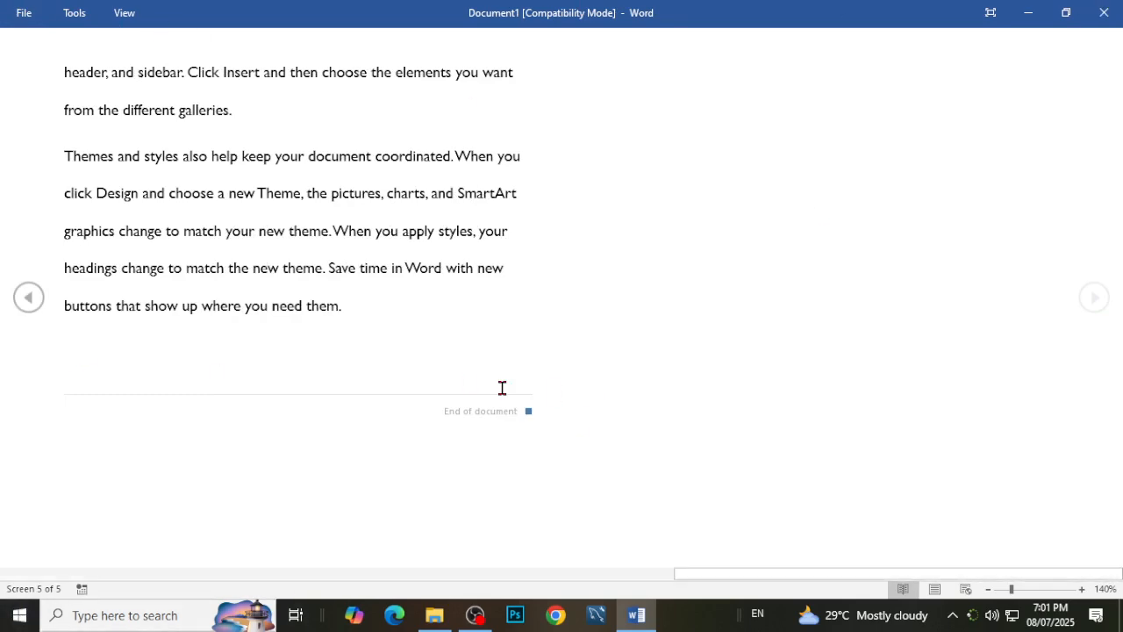
click(936, 590)
scroll(692, 252, up, 15)
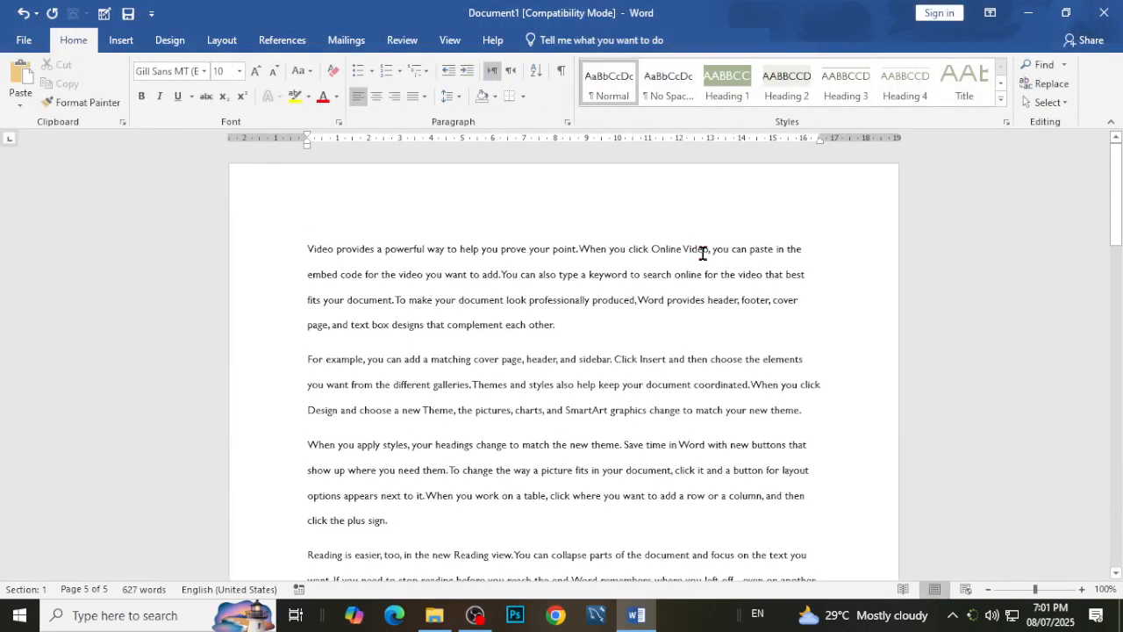
Undo the sample text generation back to the typed =rand(10,4) formula and enlarge the formula to 48 pt.
key(ctrl+z)
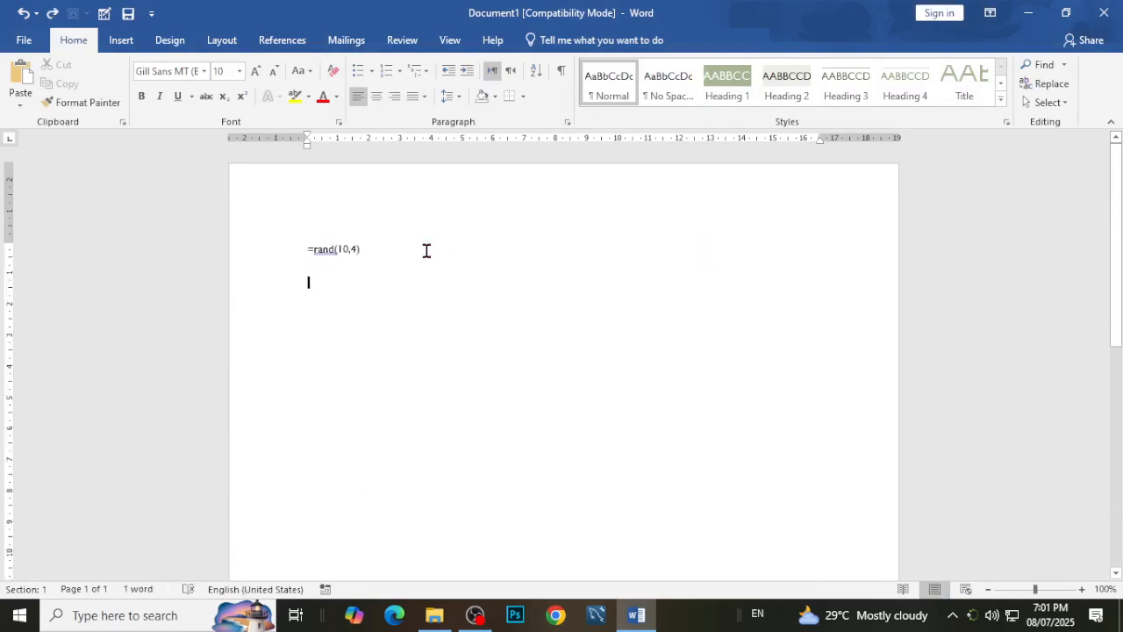
drag(442, 263, 268, 237)
click(255, 71)
click(255, 70)
click(256, 70)
click(256, 70)
click(256, 70)
click(255, 70)
click(255, 70)
click(255, 70)
click(255, 70)
click(256, 70)
click(518, 272)
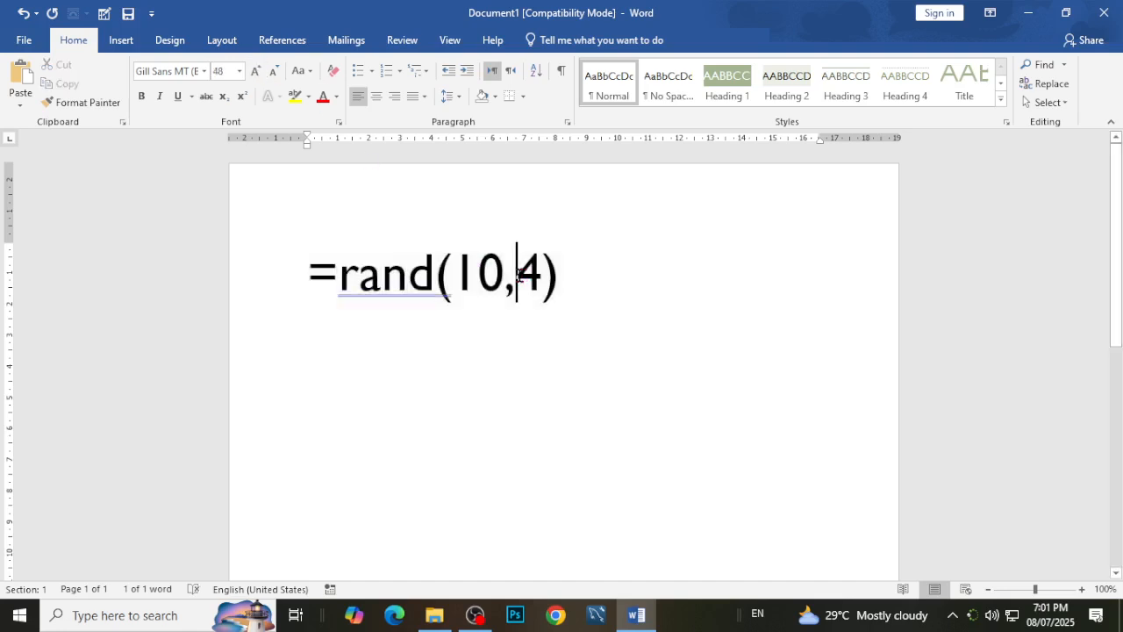
Set the font of the =rand(10,4) formula to Calibri and place the cursor at the end of its line.
drag(594, 275, 289, 264)
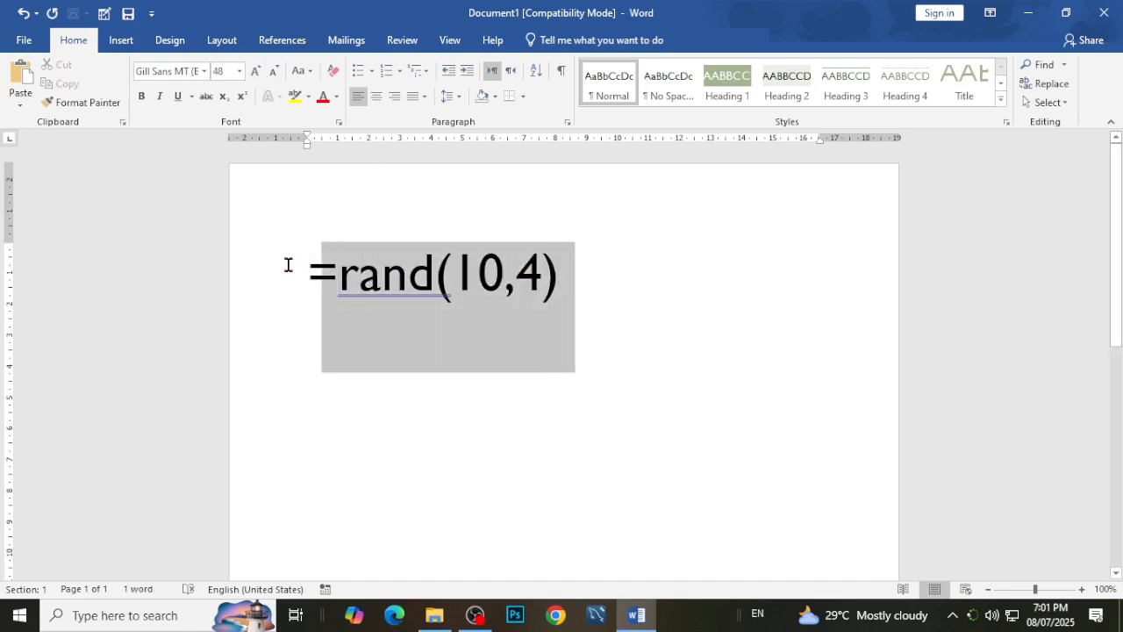
click(204, 75)
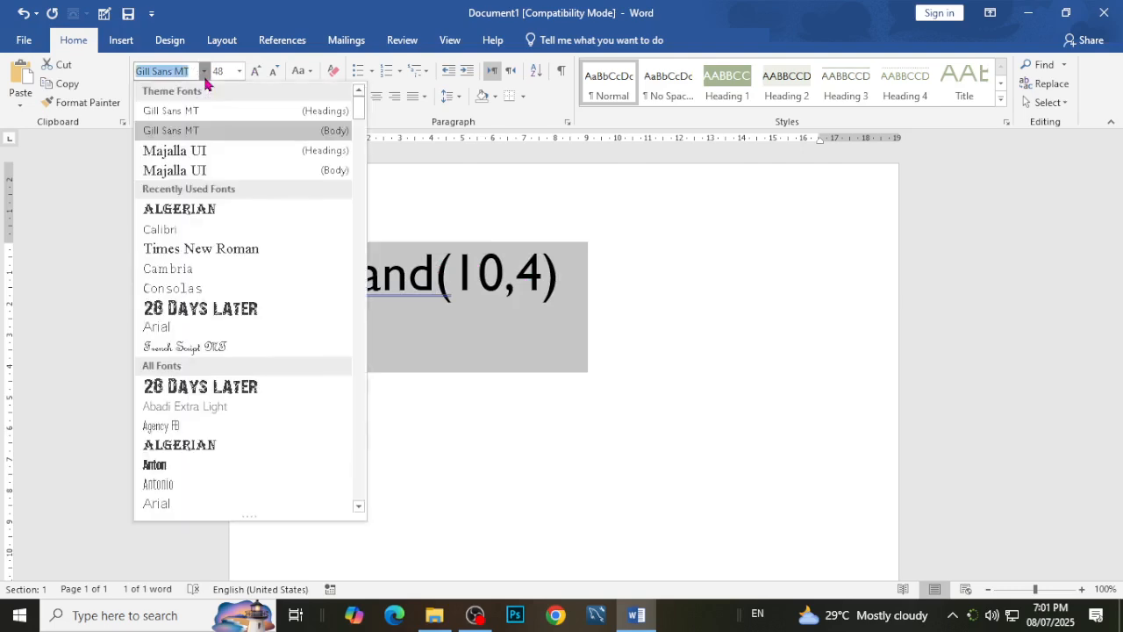
text(Cli)
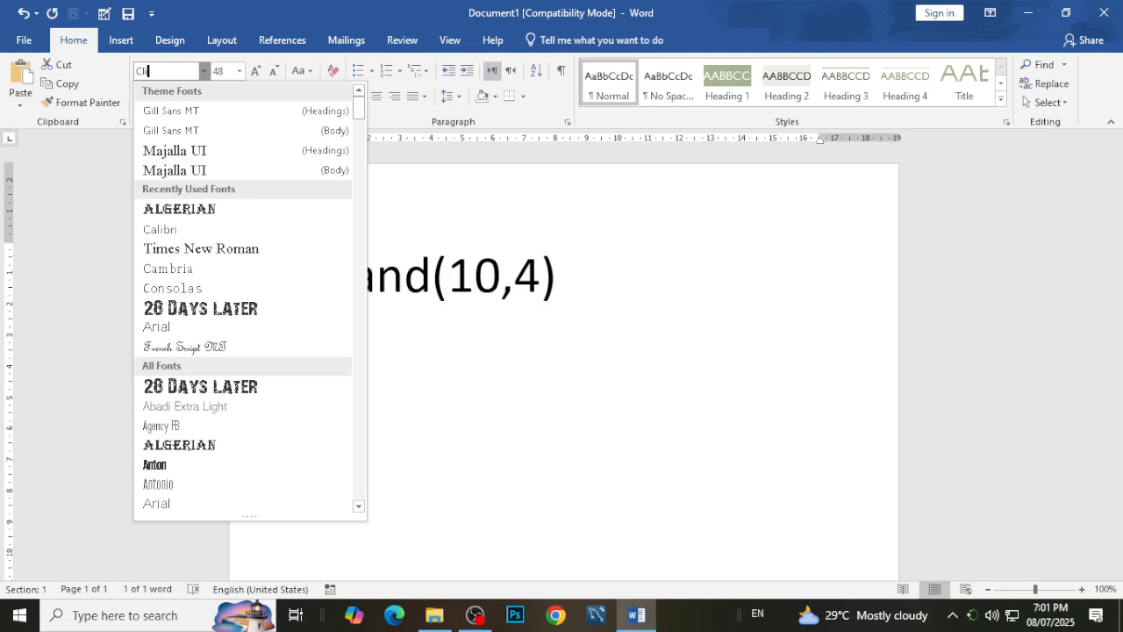
key(Return)
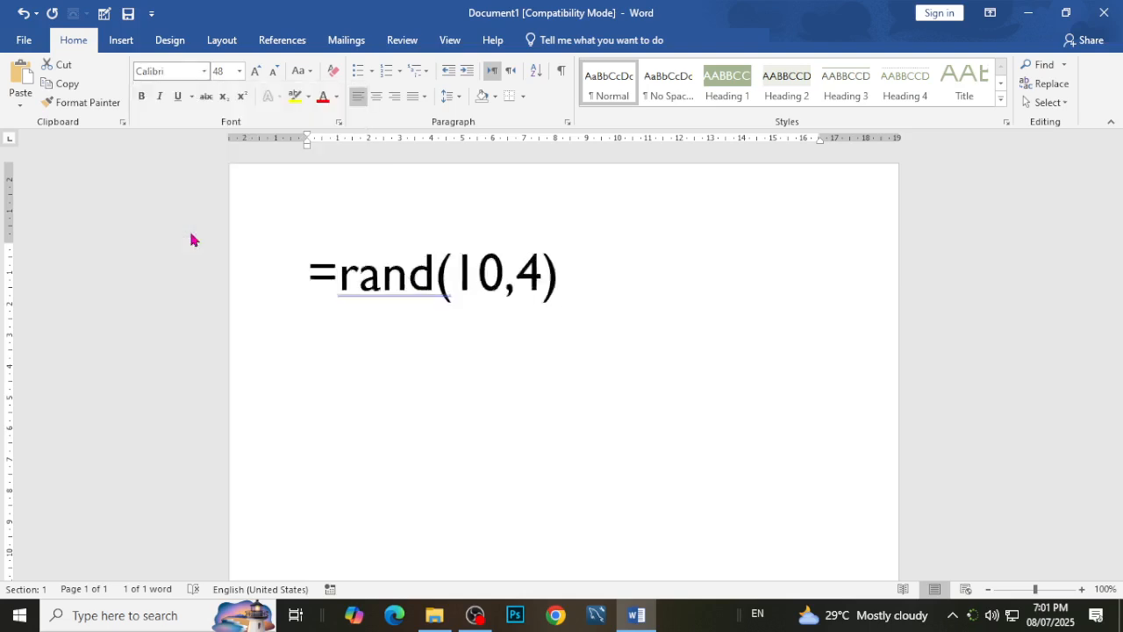
click(662, 290)
click(441, 296)
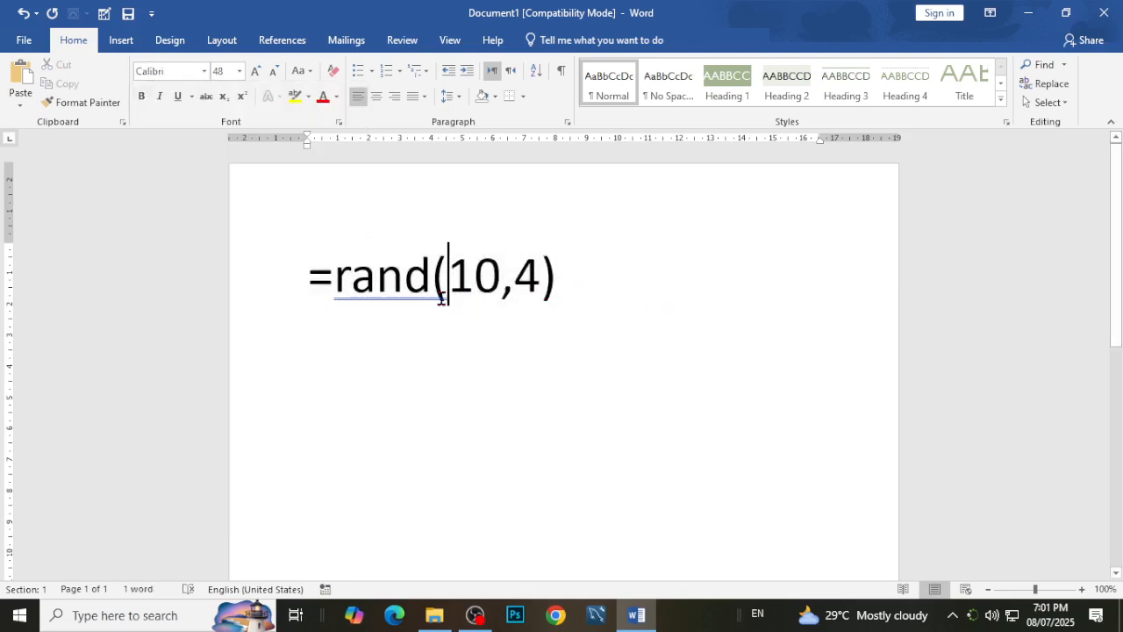
click(676, 276)
click(307, 285)
click(591, 279)
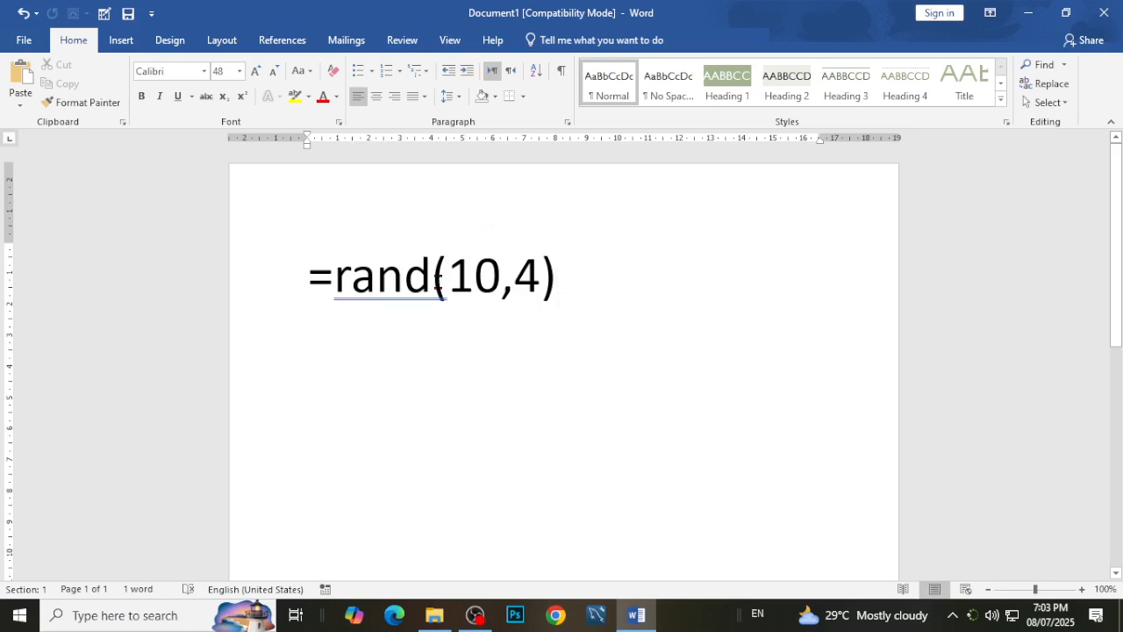
Examine the parts of the =rand(10,4) formula: the function name, the brackets, the number 10, the comma and the number 4.
click(431, 279)
drag(346, 298, 404, 377)
click(477, 308)
click(487, 297)
drag(493, 284, 447, 377)
drag(517, 283, 538, 378)
click(567, 292)
scroll(607, 298, down, 2)
scroll(601, 294, up, 2)
Delete the whole =rand(10,4) formula line and undo the deletion.
drag(590, 287, 70, 300)
click(553, 383)
drag(591, 254, 227, 259)
key(BackSpace)
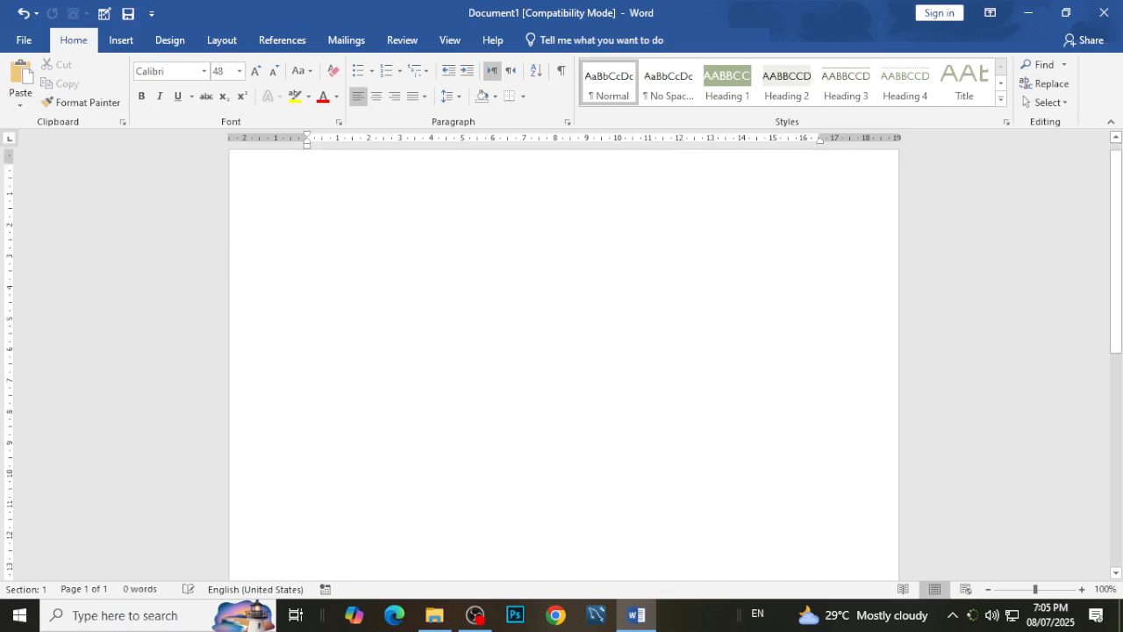
key(ctrl+z)
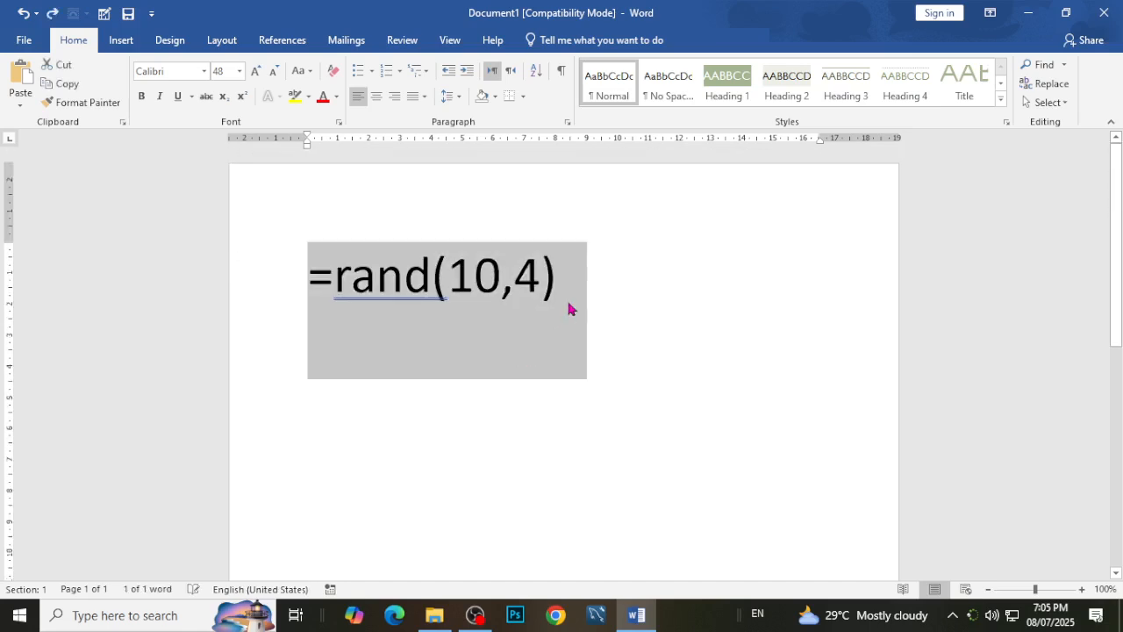
Try a semicolon in place of the comma in the =rand(10,4) formula and undo the replacement.
click(593, 282)
click(504, 273)
key(BackSpace)
text(;)
key(ctrl+z)
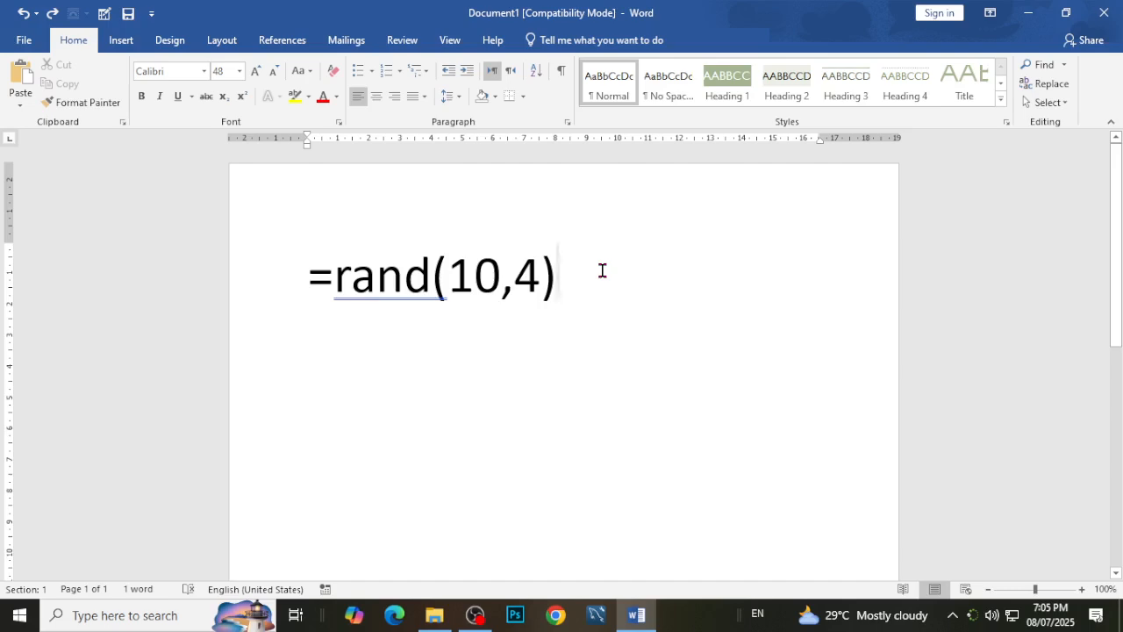
Generate the sample text from =rand(10,4) at 48 pt, look through it and undo the generation.
key(Return)
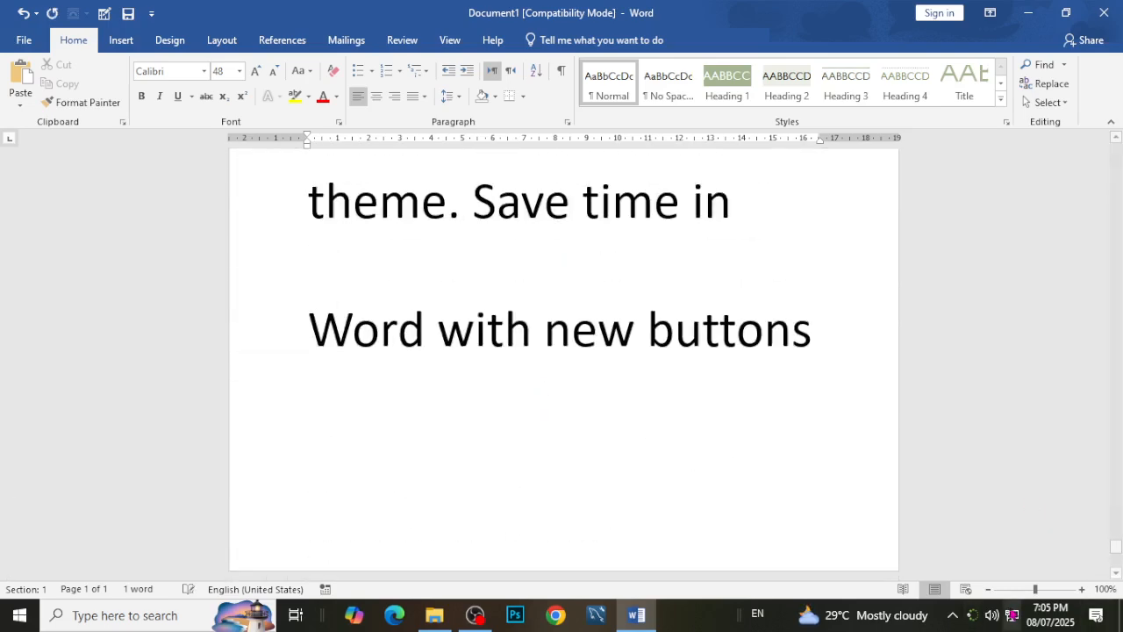
scroll(774, 397, up, 20)
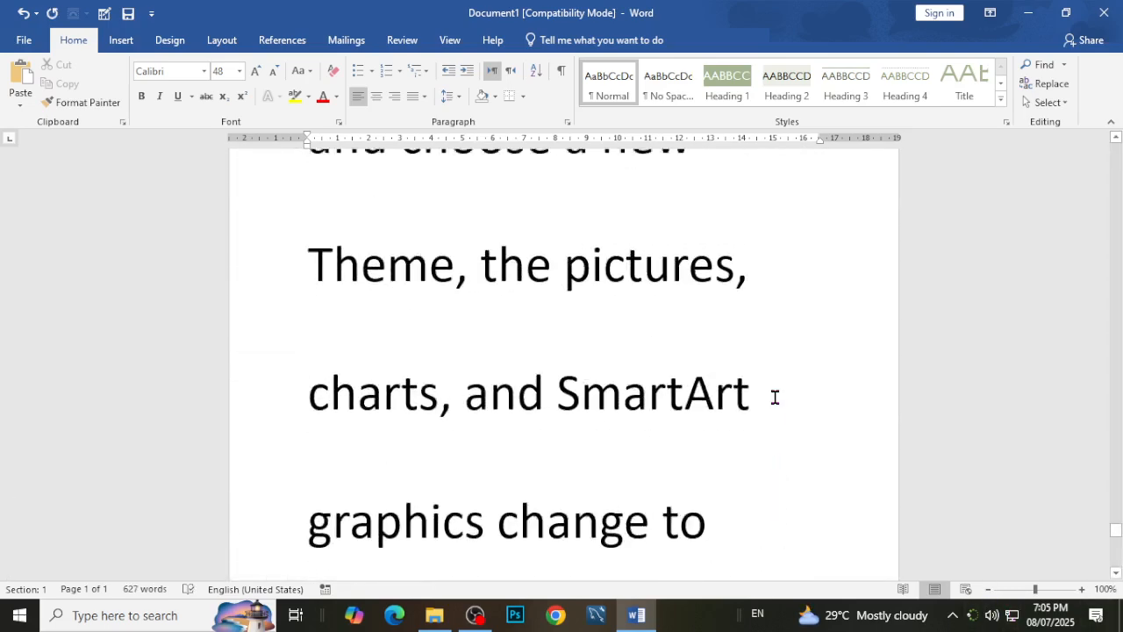
scroll(774, 398, up, 10)
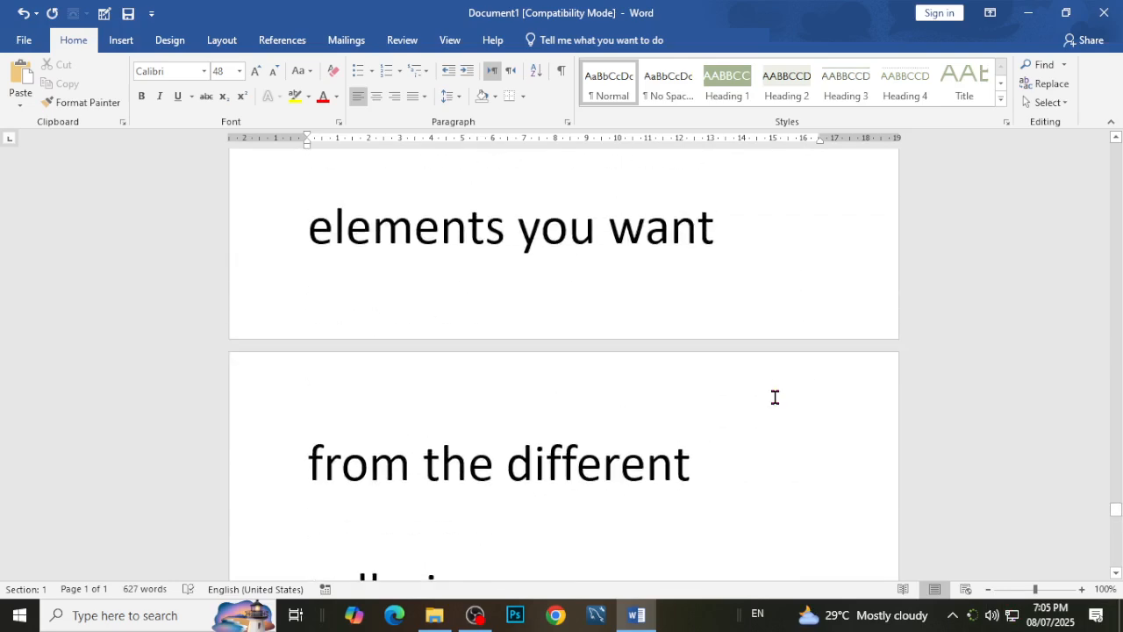
key(ctrl+z)
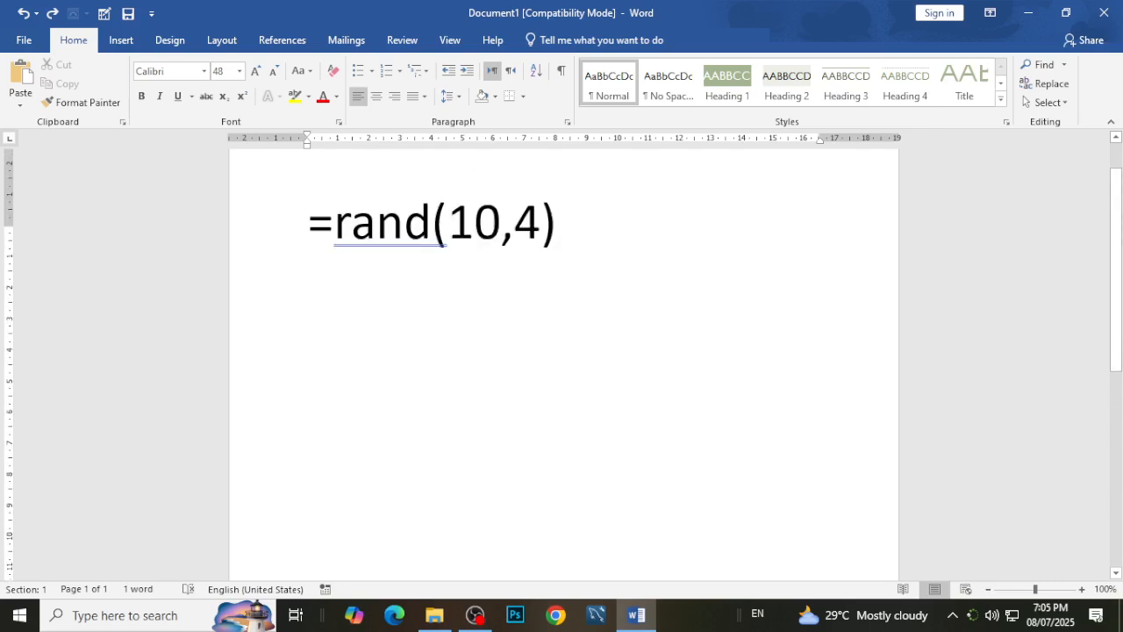
Reduce the font size of the =rand(10,4) formula to 11 pt and place the cursor at the end of its line.
drag(577, 276, 253, 271)
click(271, 72)
click(271, 71)
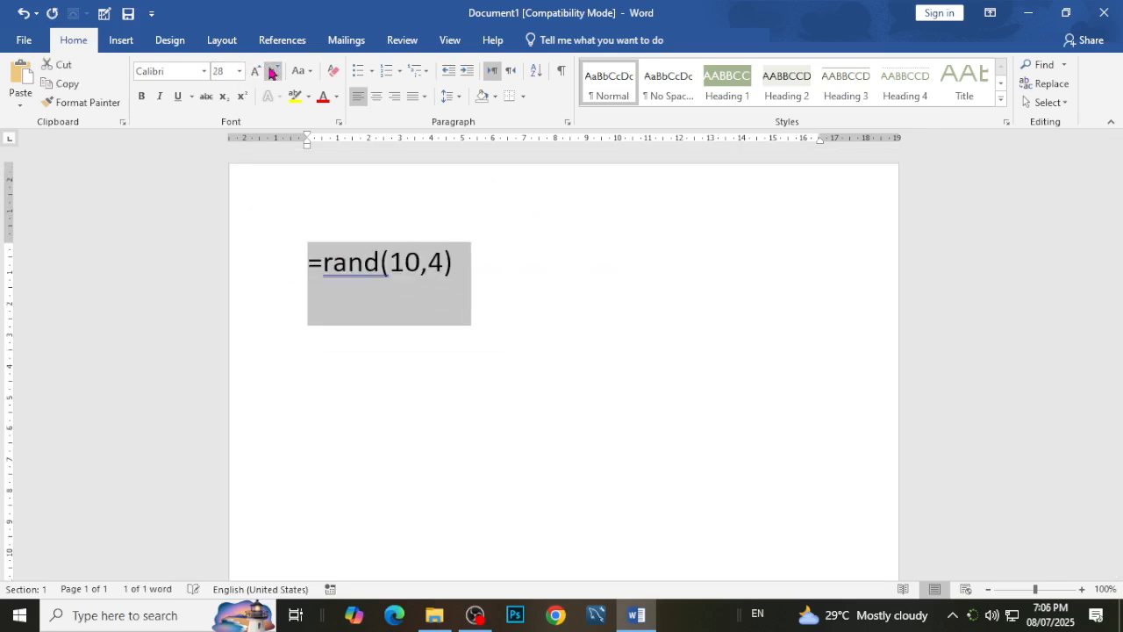
click(271, 72)
click(271, 71)
click(271, 71)
click(271, 71)
click(271, 71)
click(271, 71)
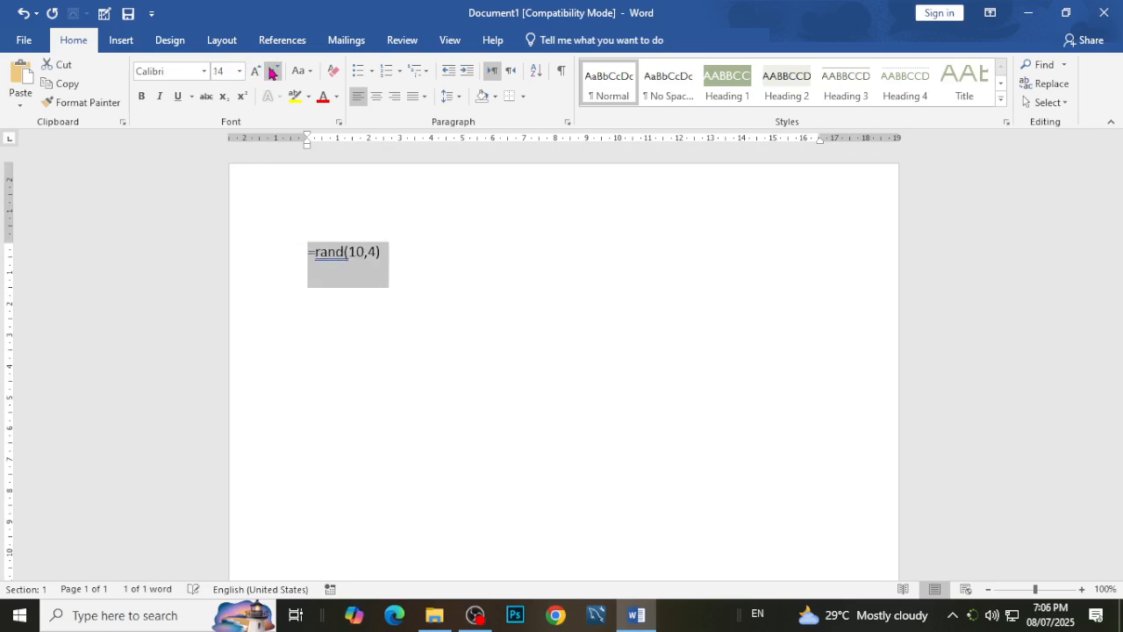
click(271, 71)
click(271, 71)
click(392, 234)
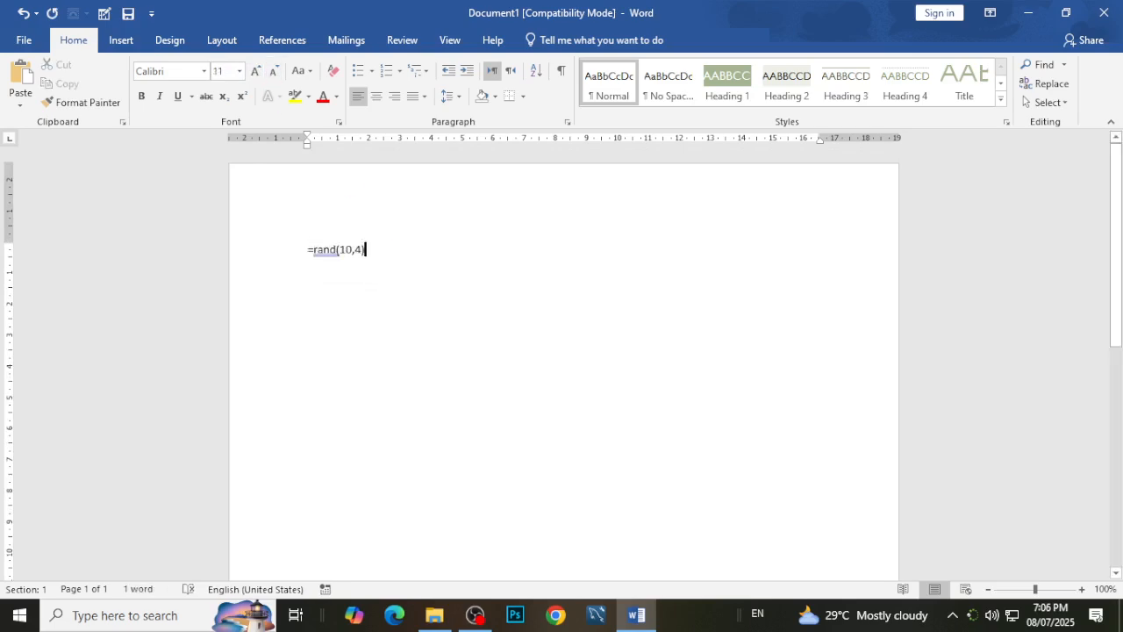
Generate the sample text from the 11 pt =rand(10,4) formula and look over its paragraphs on both pages.
key(Return)
scroll(494, 354, up, 12)
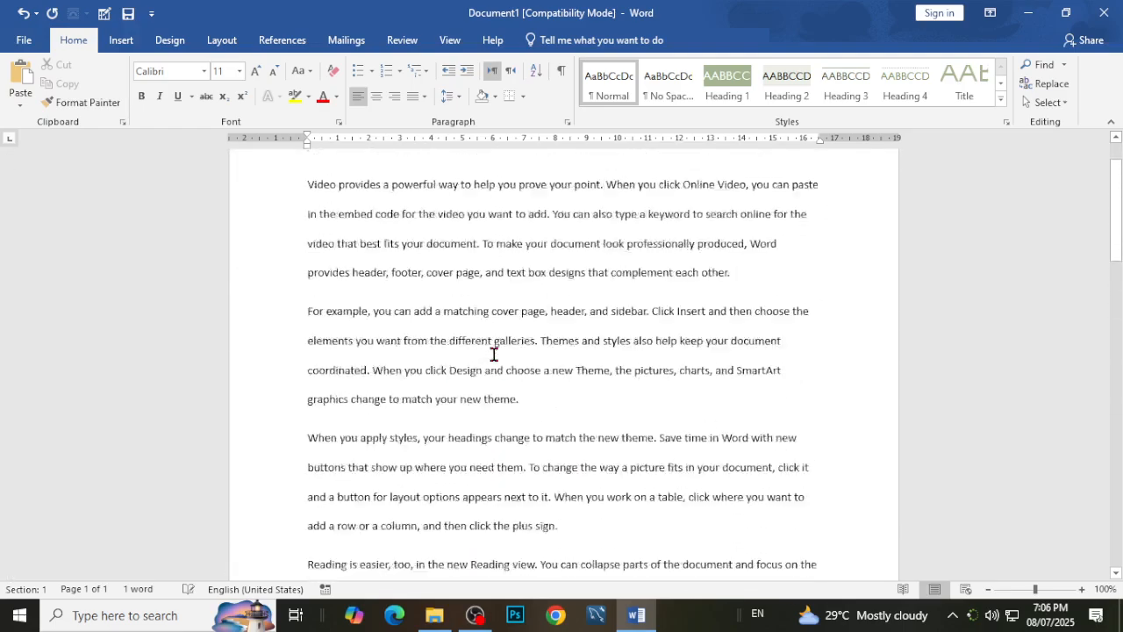
click(737, 338)
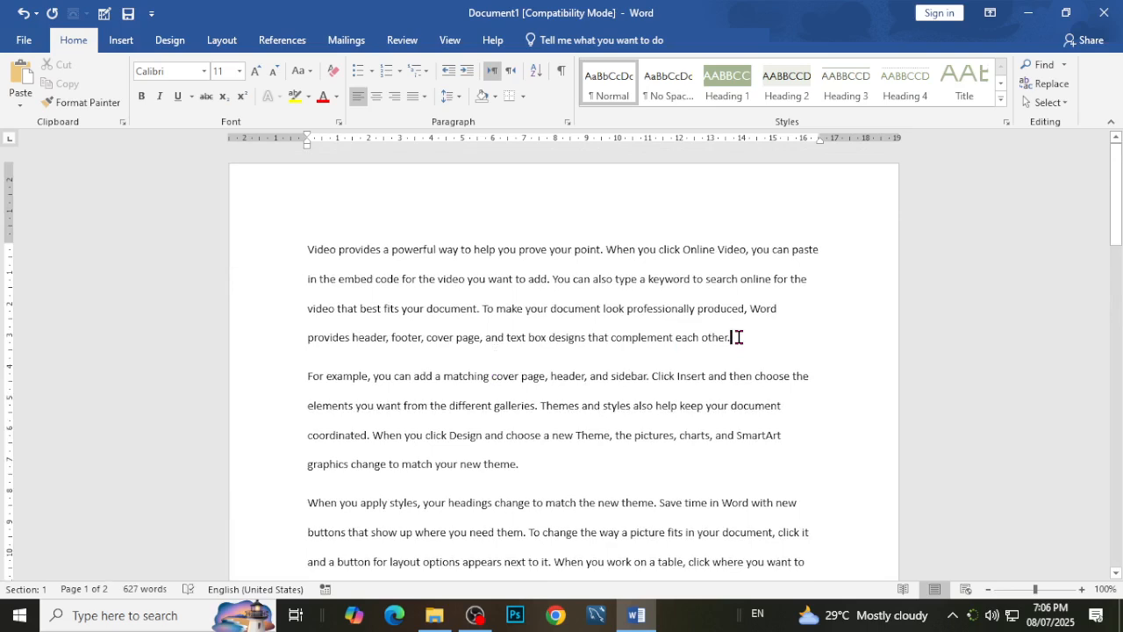
scroll(738, 337, down, 3)
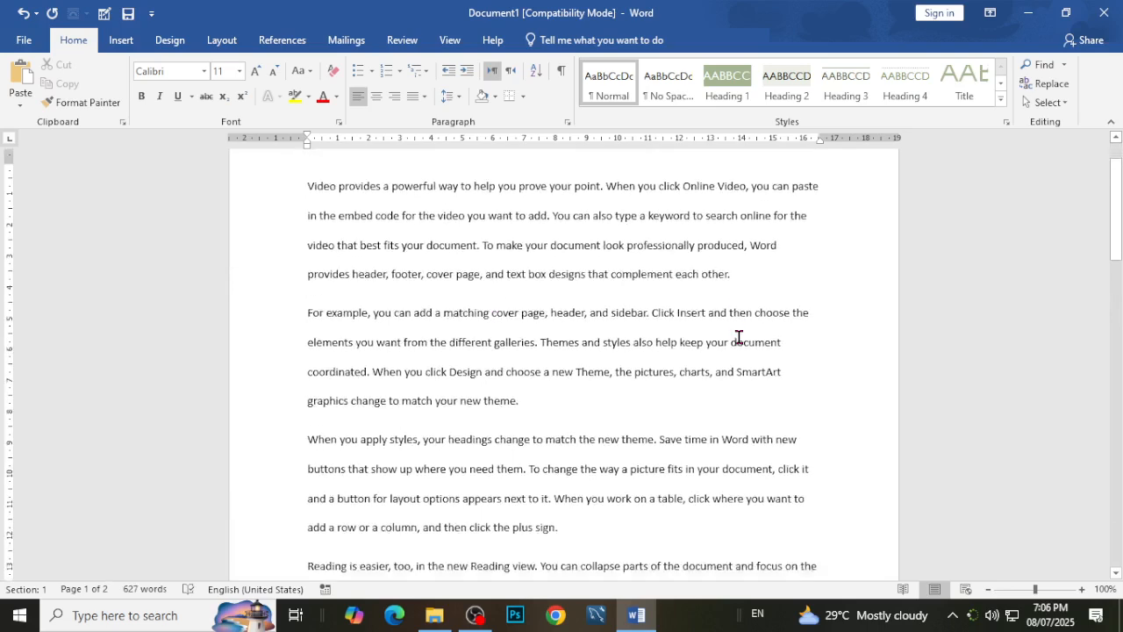
scroll(737, 336, down, 6)
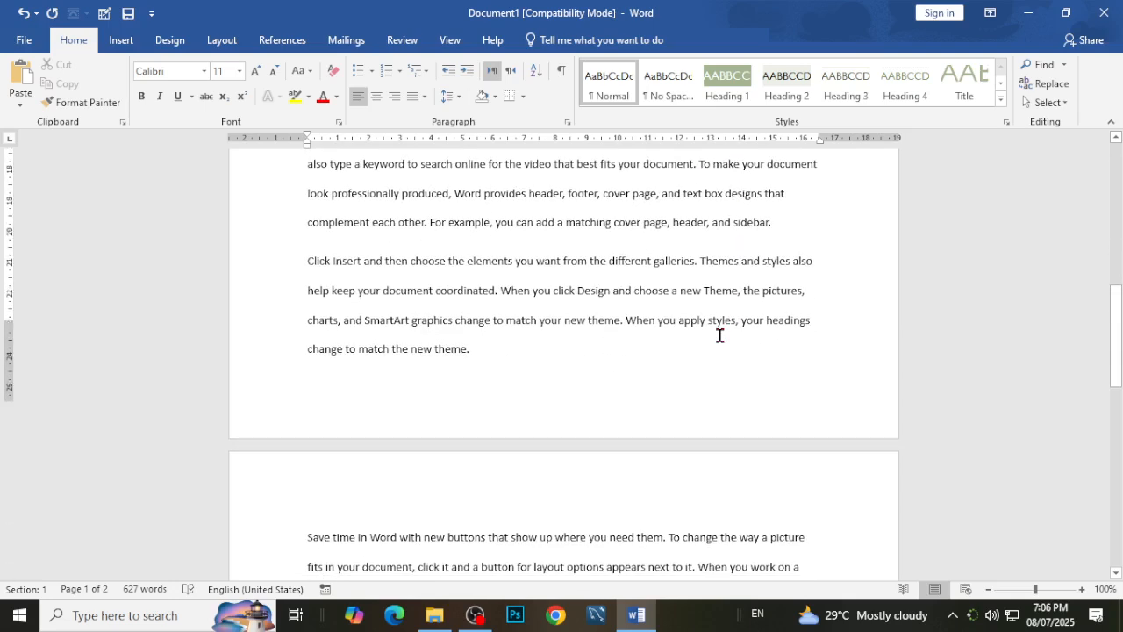
scroll(719, 335, down, 3)
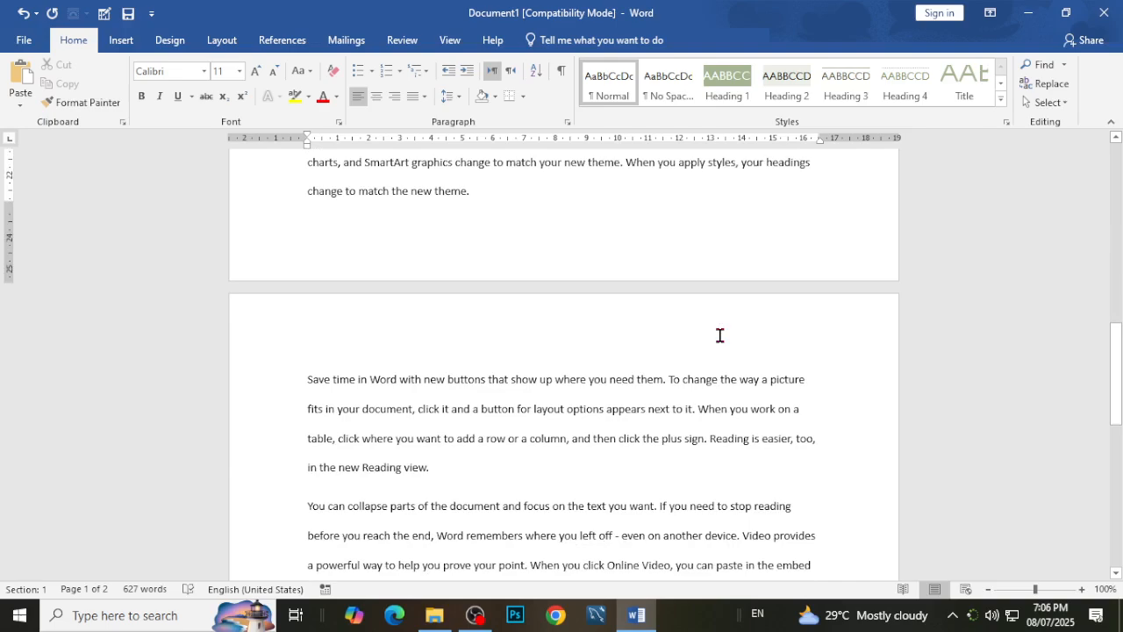
scroll(713, 347, down, 4)
scroll(705, 356, up, 10)
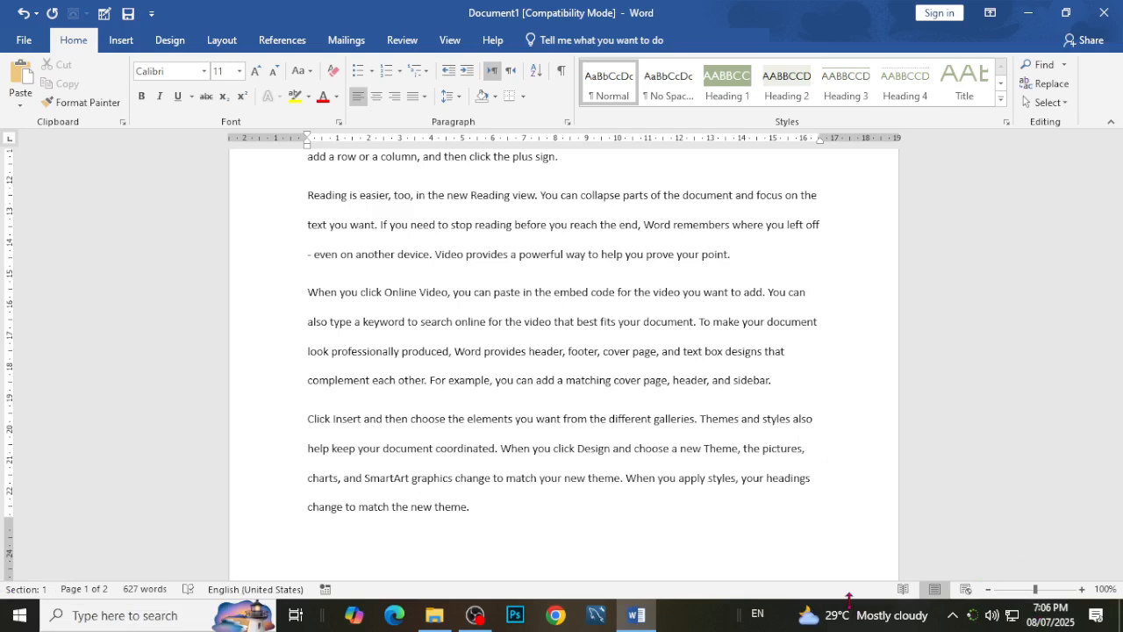
Restore the document window to a smaller size, enlarge it outward from its lower-left corner and maximize it again.
mouse_move(630, 9)
mouse_down()
mouse_move(715, 17)
mouse_move(665, 73)
mouse_move(645, 75)
mouse_move(633, 11)
mouse_up()
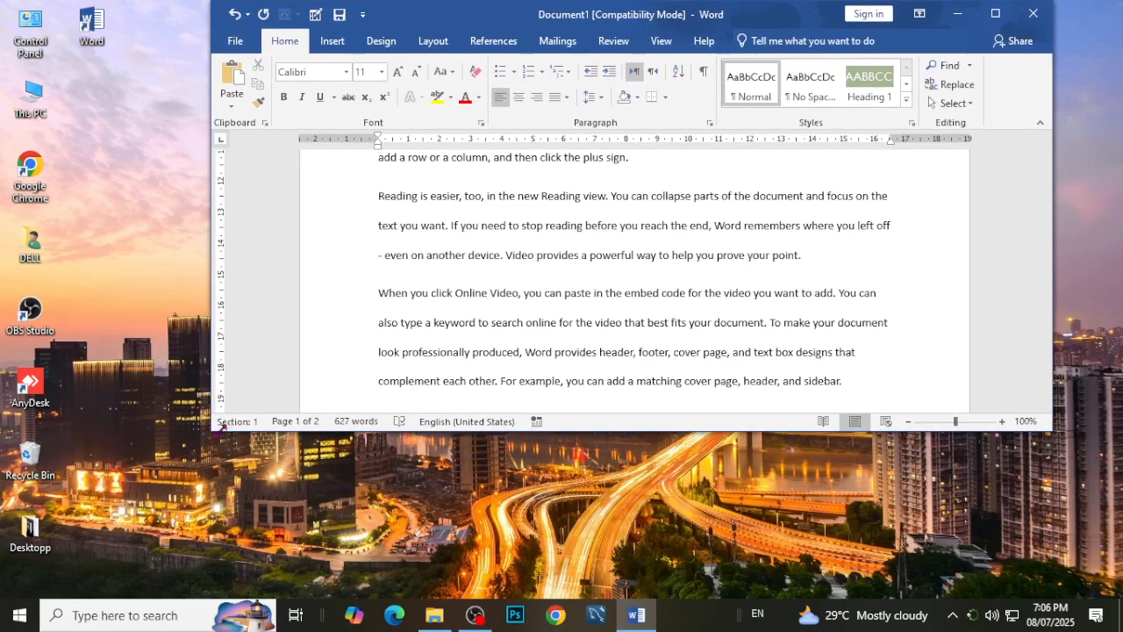
drag(211, 427, 104, 533)
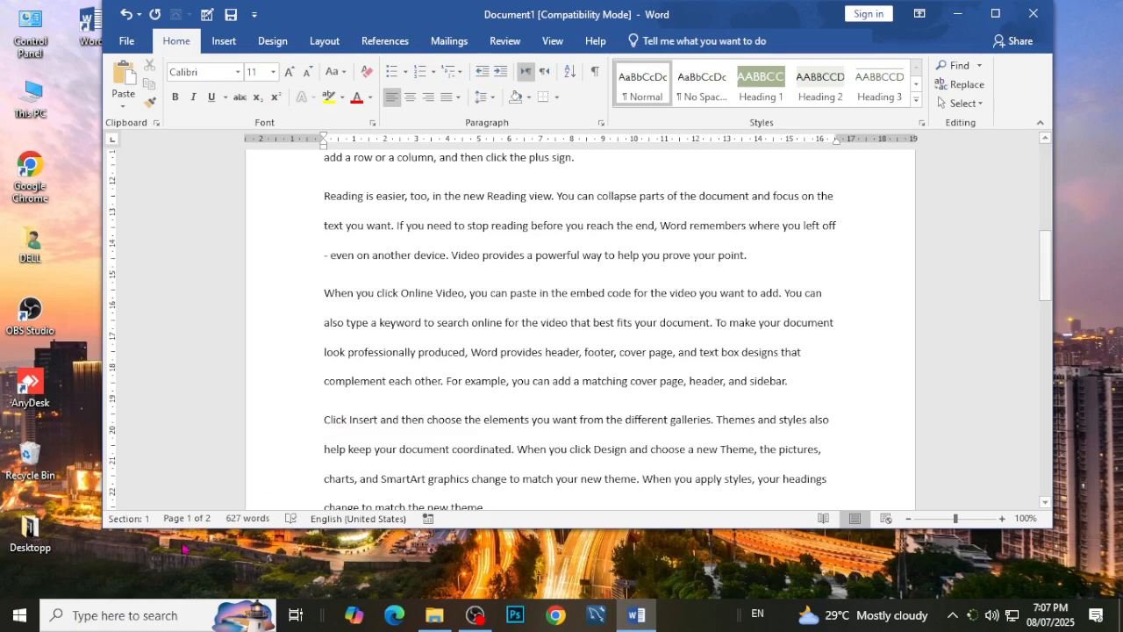
click(186, 430)
click(224, 411)
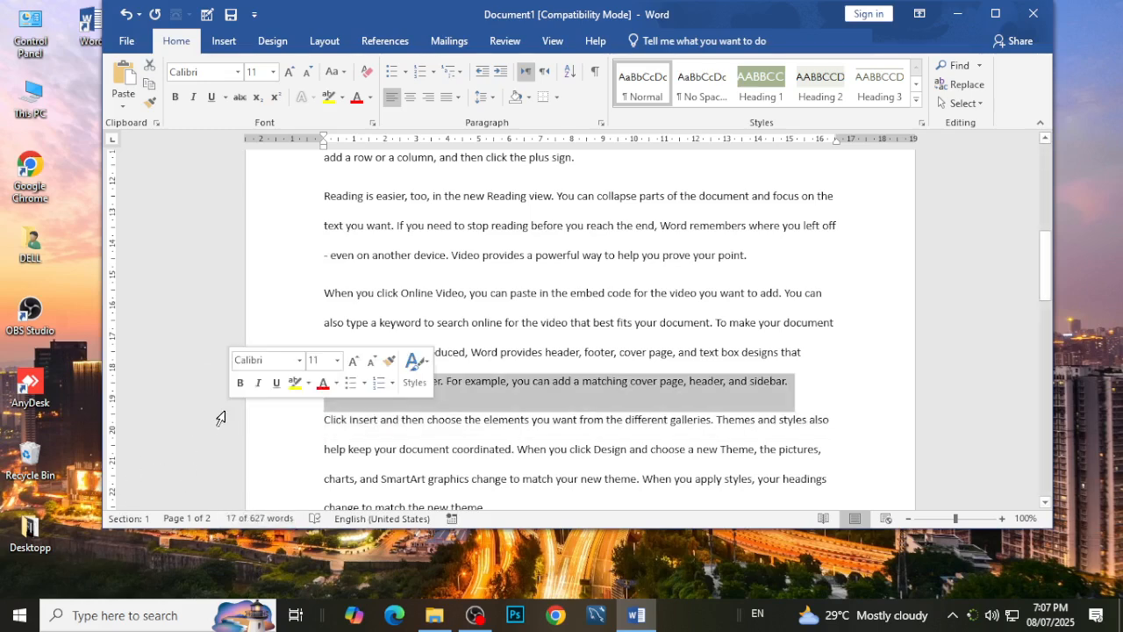
click(874, 485)
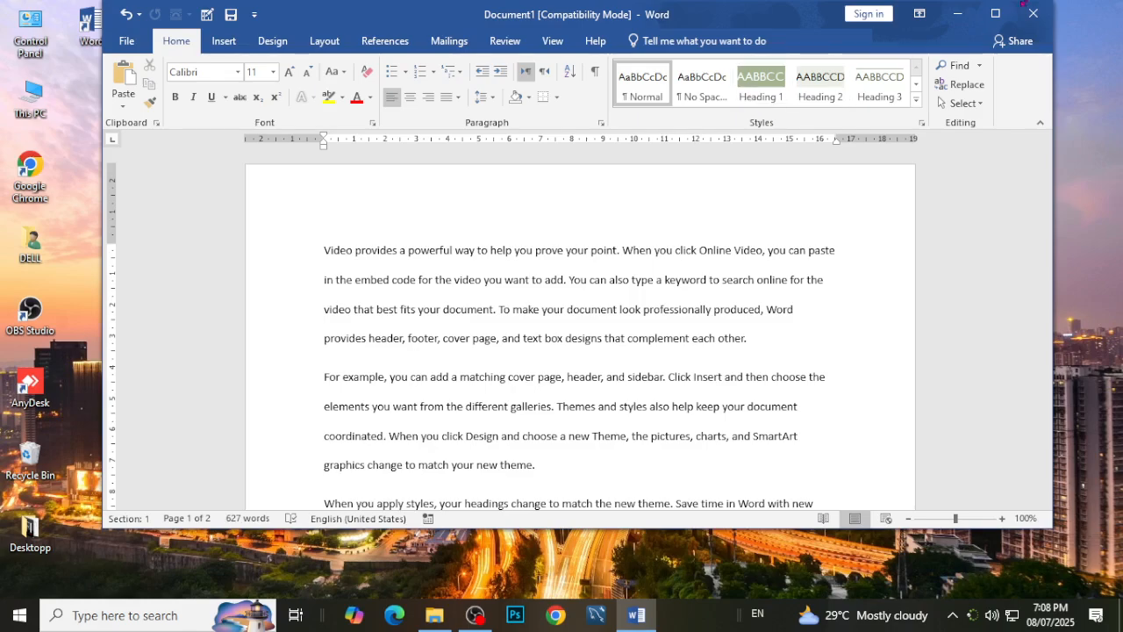
click(995, 13)
Look over the sample text in the maximized window and place the cursor in the first line.
scroll(672, 372, down, 10)
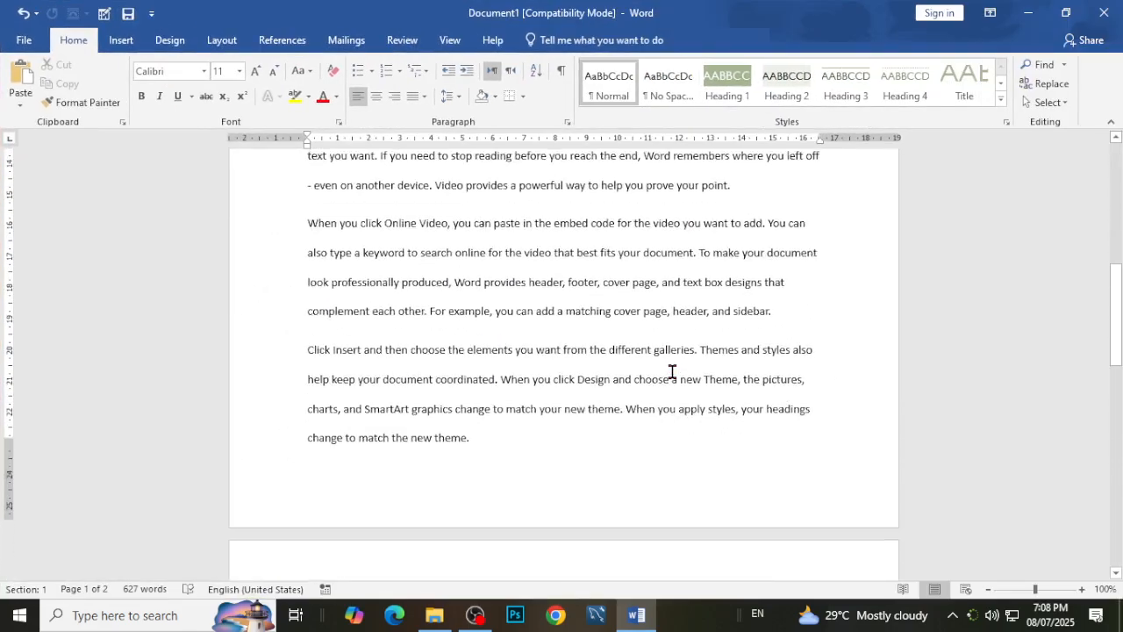
scroll(672, 372, up, 7)
scroll(672, 372, up, 3)
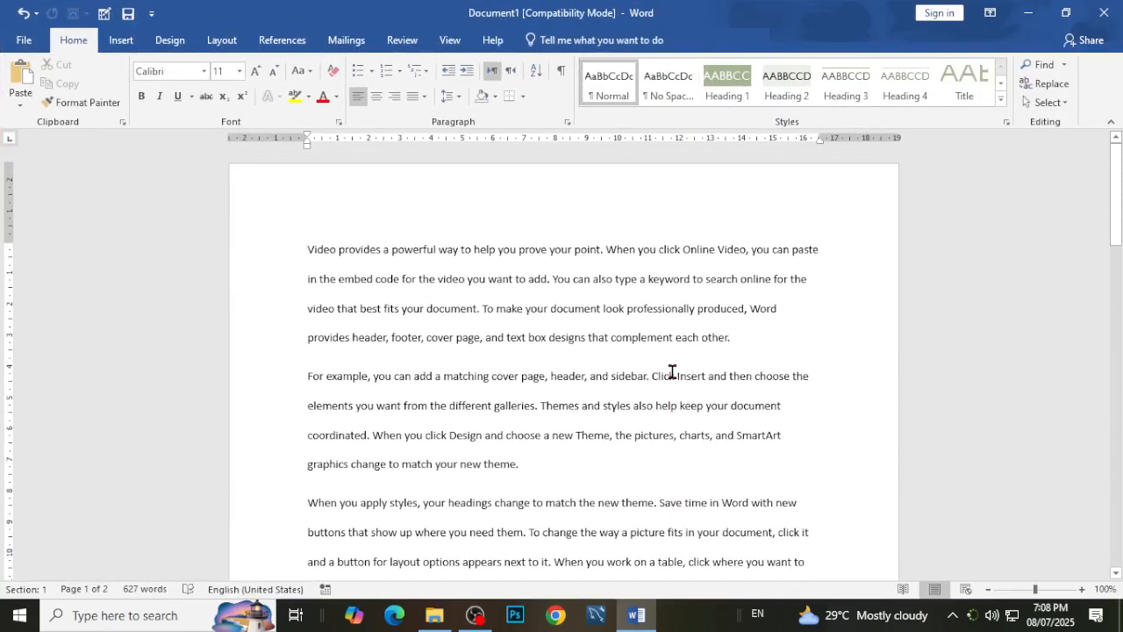
click(724, 250)
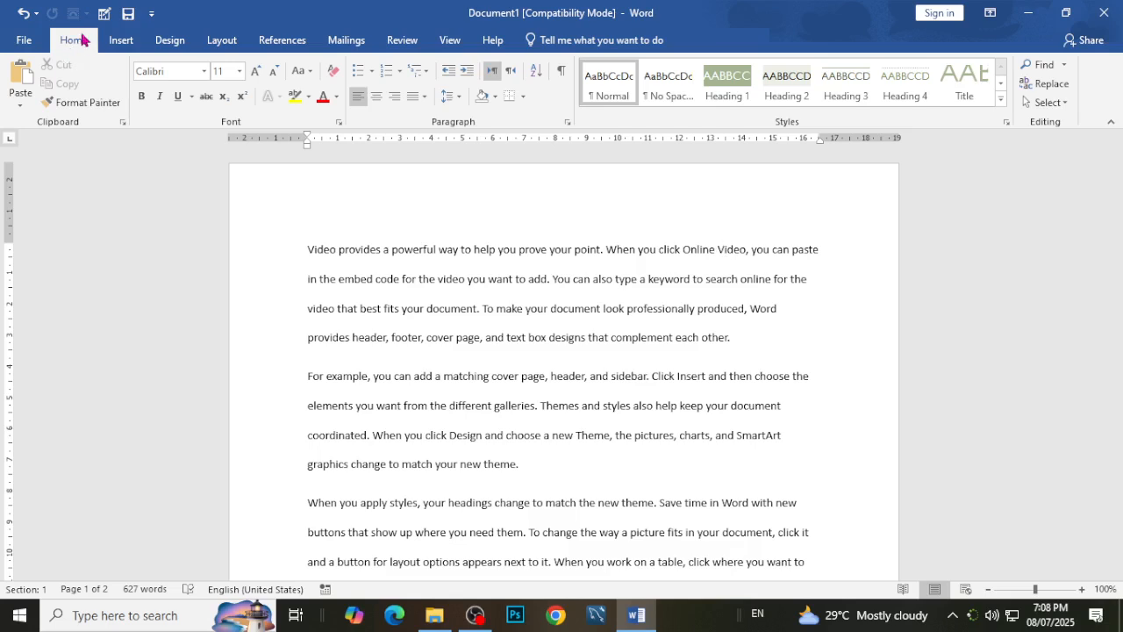
View the document's Info page and the New templates page, and return to the document.
click(34, 46)
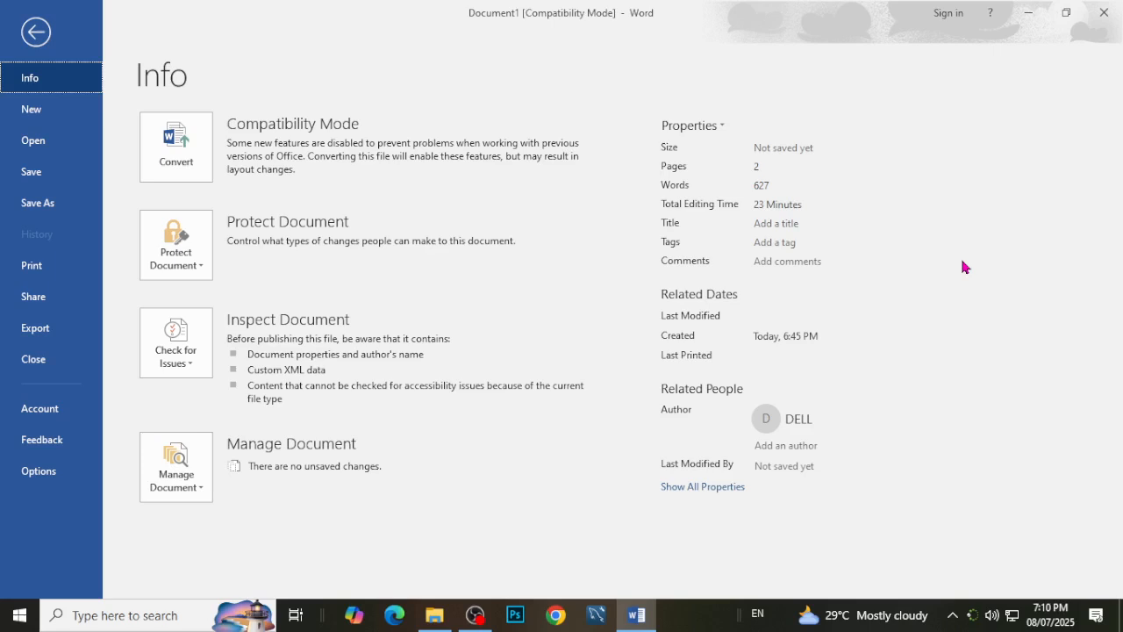
click(76, 106)
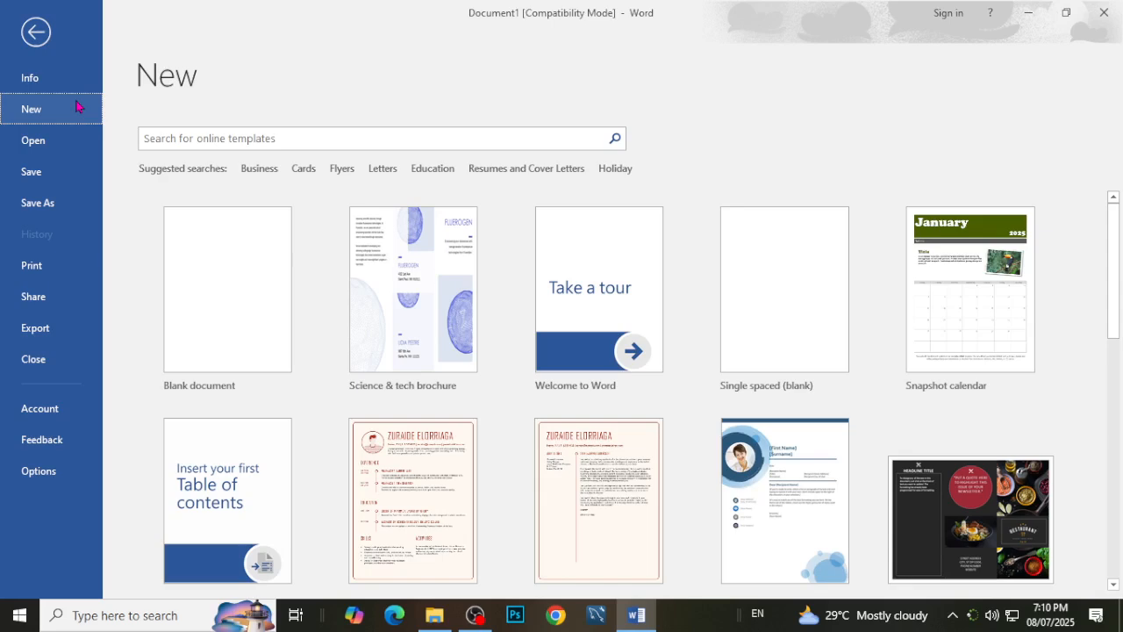
click(35, 33)
Browse the available templates for new documents and create a document from the Restaurant brochure template.
click(29, 41)
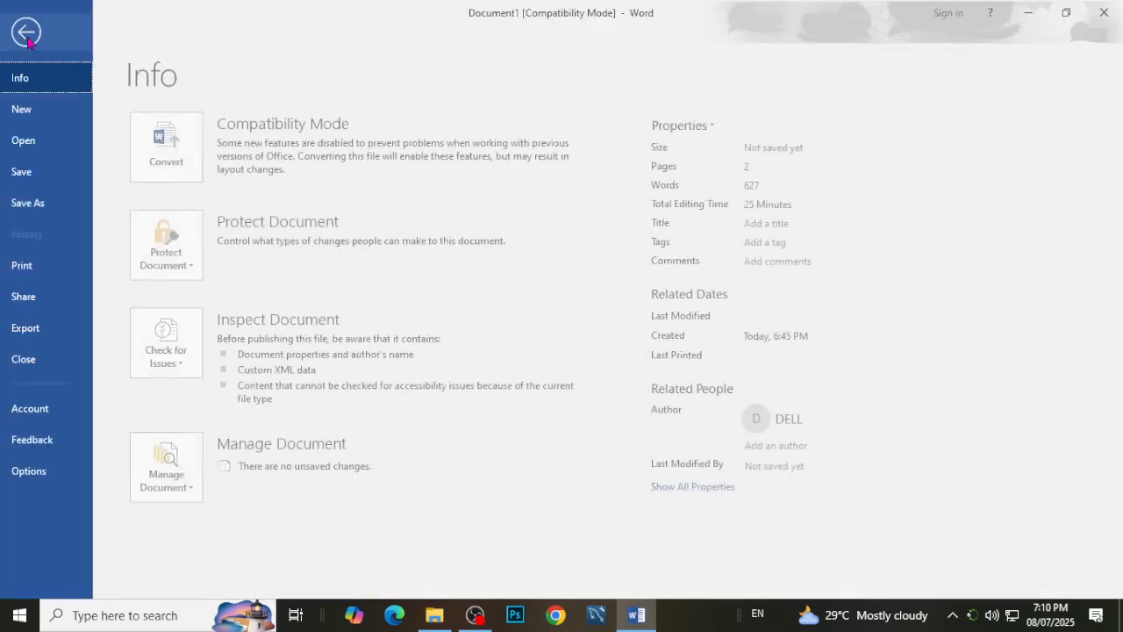
click(21, 109)
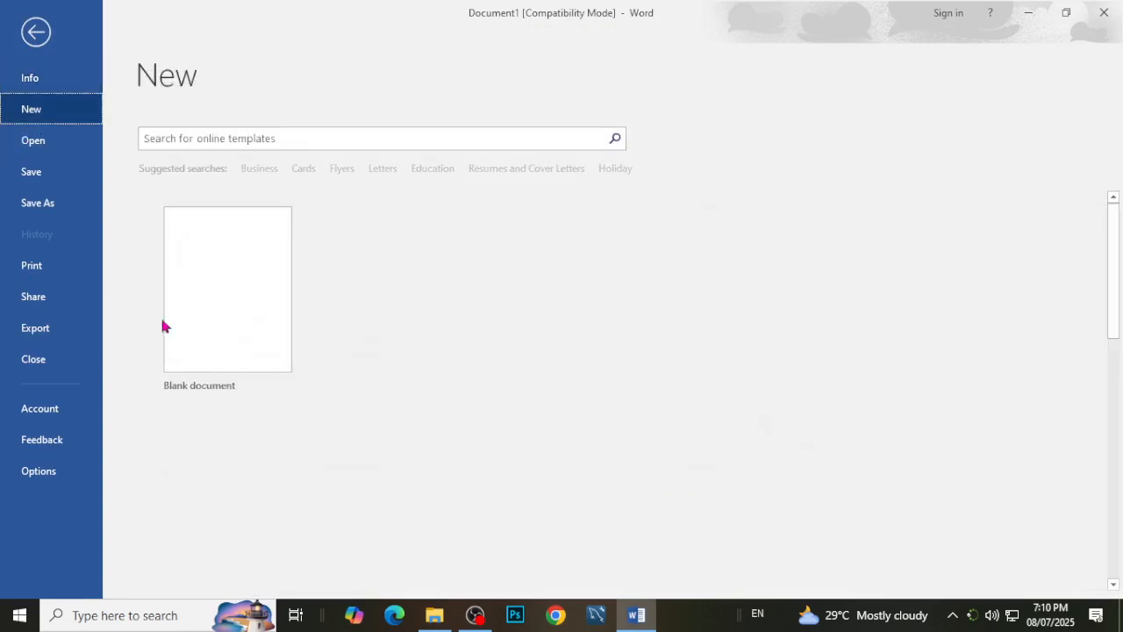
scroll(817, 441, down, 5)
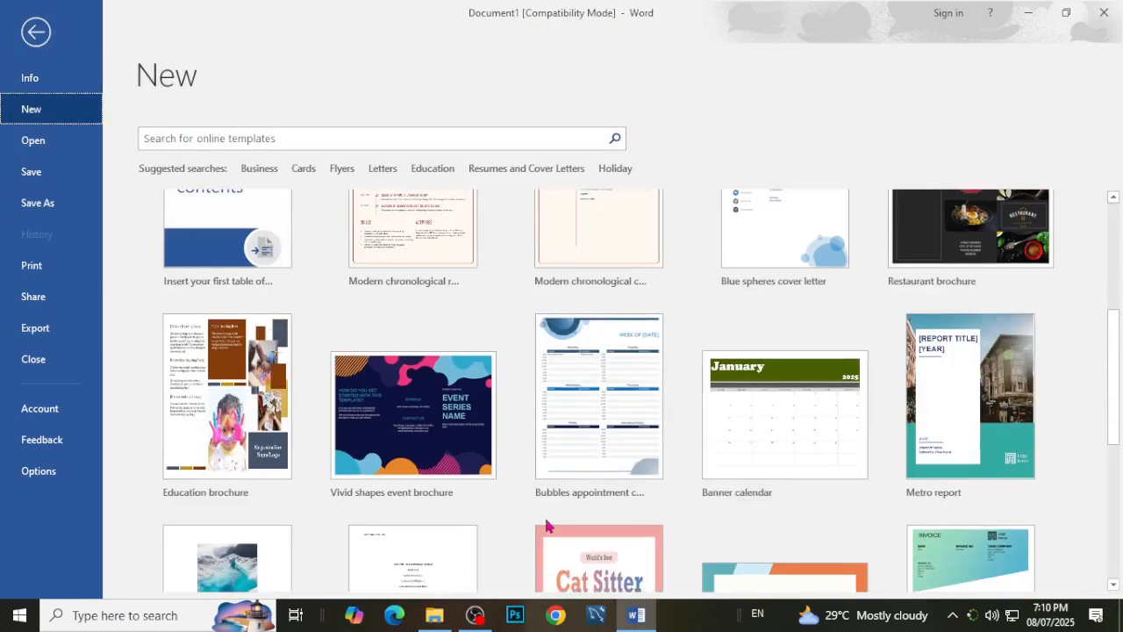
scroll(614, 526, up, 5)
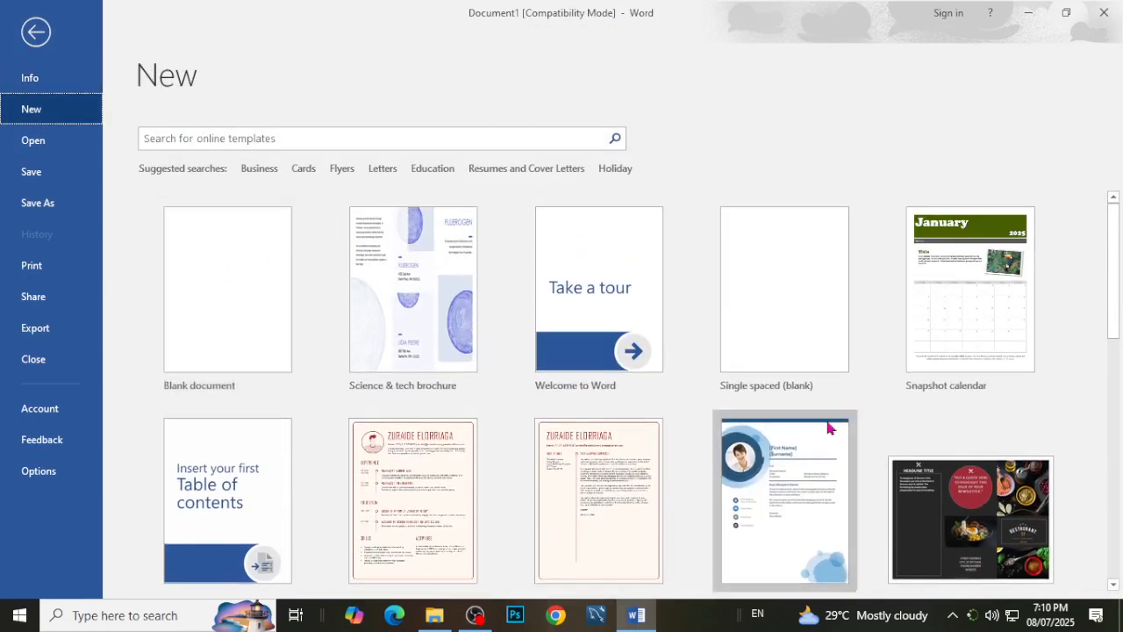
scroll(833, 482, down, 2)
click(970, 404)
click(713, 447)
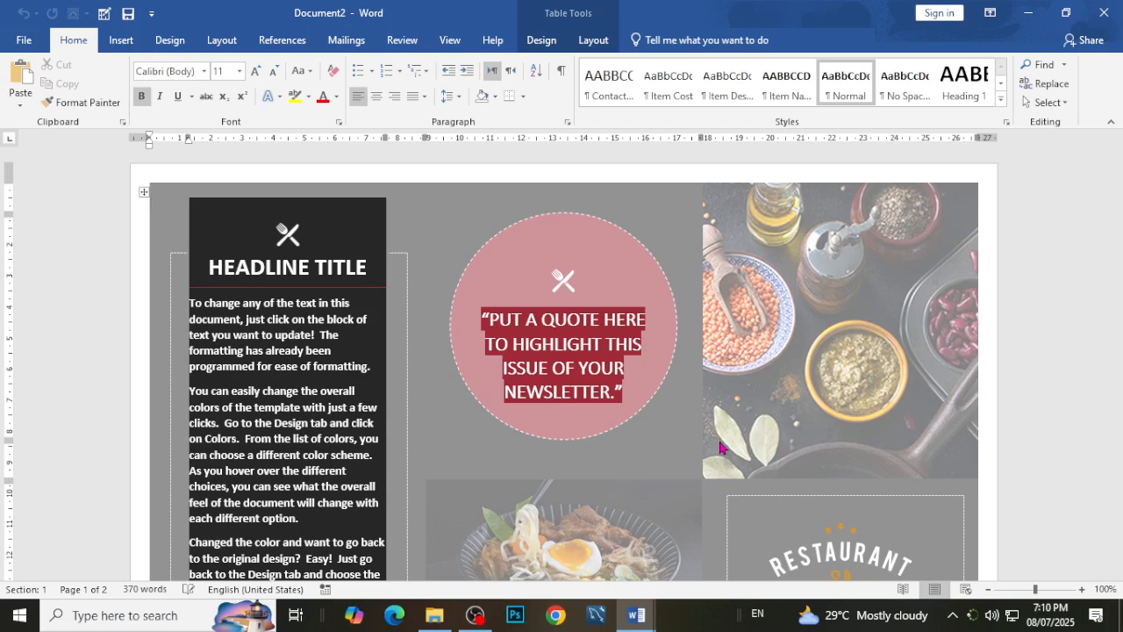
Look over the first page of the restaurant brochure and undo the stray change made to it.
click(428, 206)
click(802, 360)
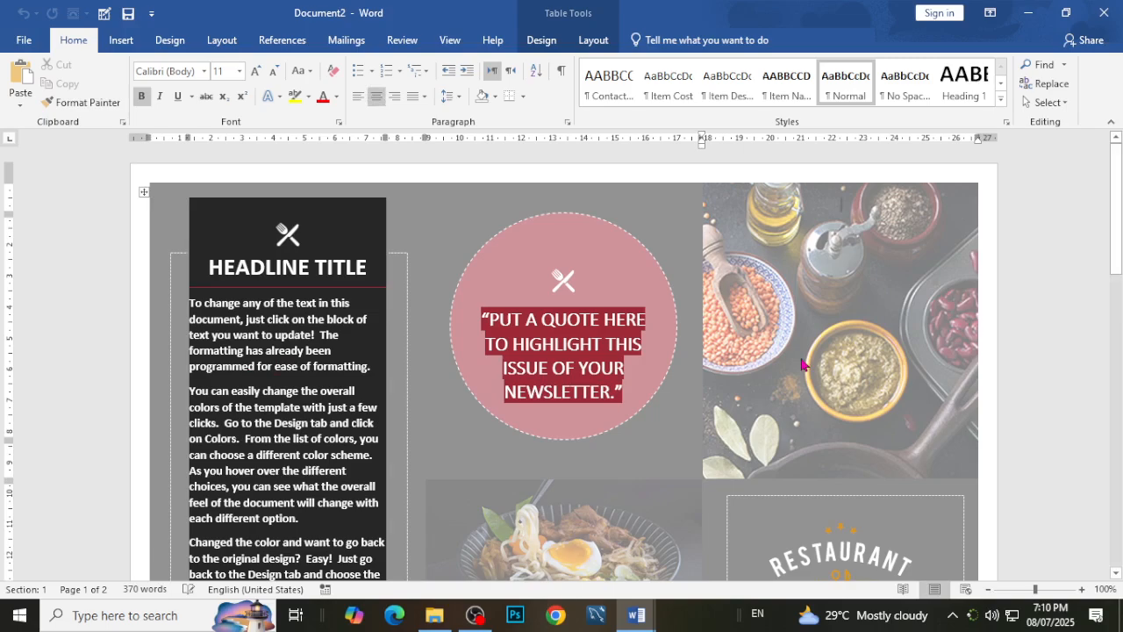
scroll(710, 430, down, 4)
scroll(710, 431, up, 3)
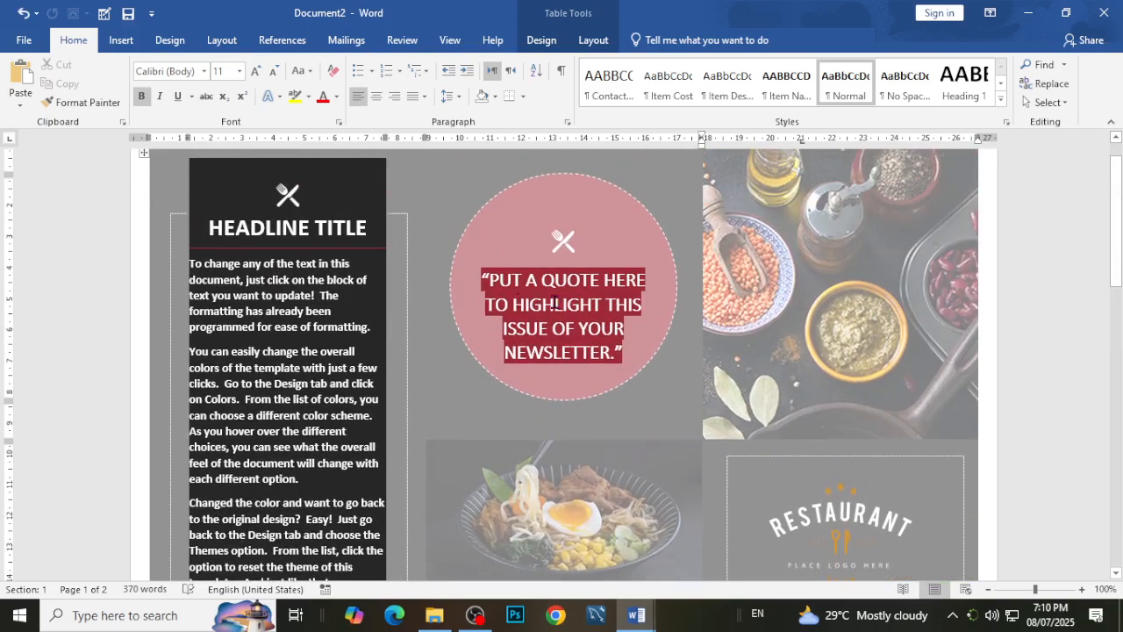
scroll(709, 431, down, 2)
key(ctrl+z)
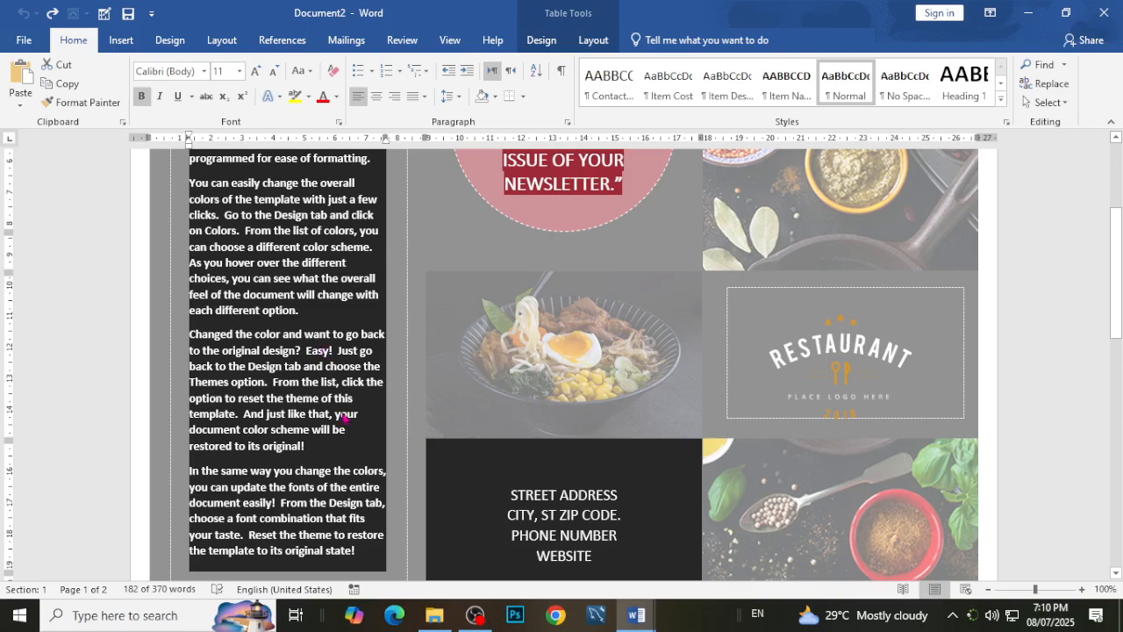
Select the city and ZIP code placeholder in the brochure's address block and look over the second page.
click(533, 517)
scroll(621, 531, down, 11)
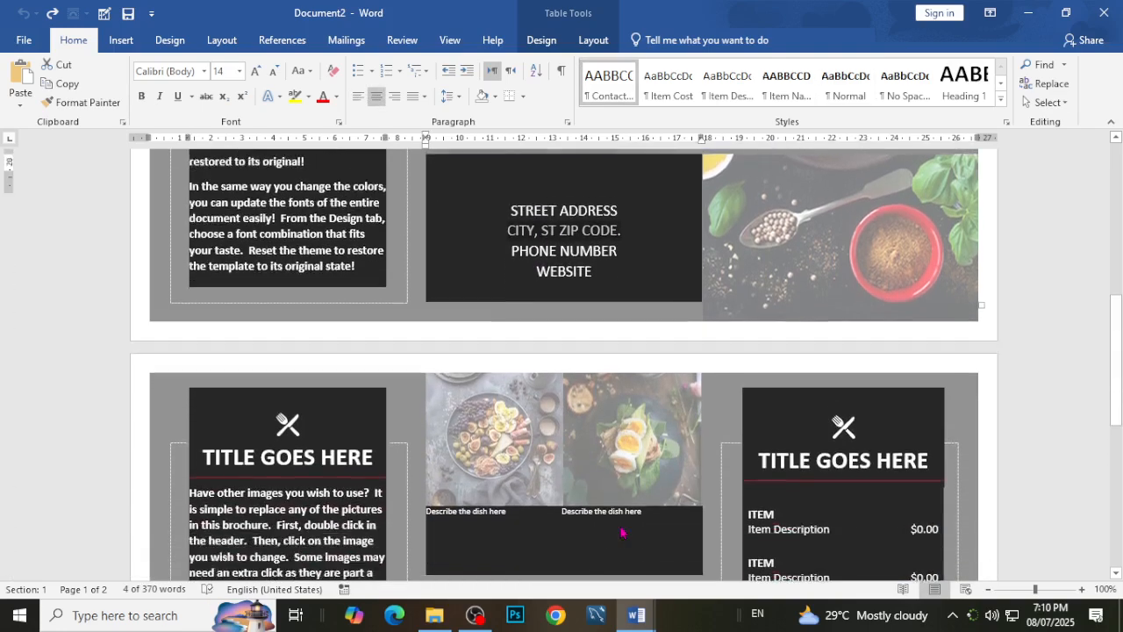
scroll(620, 531, down, 3)
scroll(621, 530, up, 12)
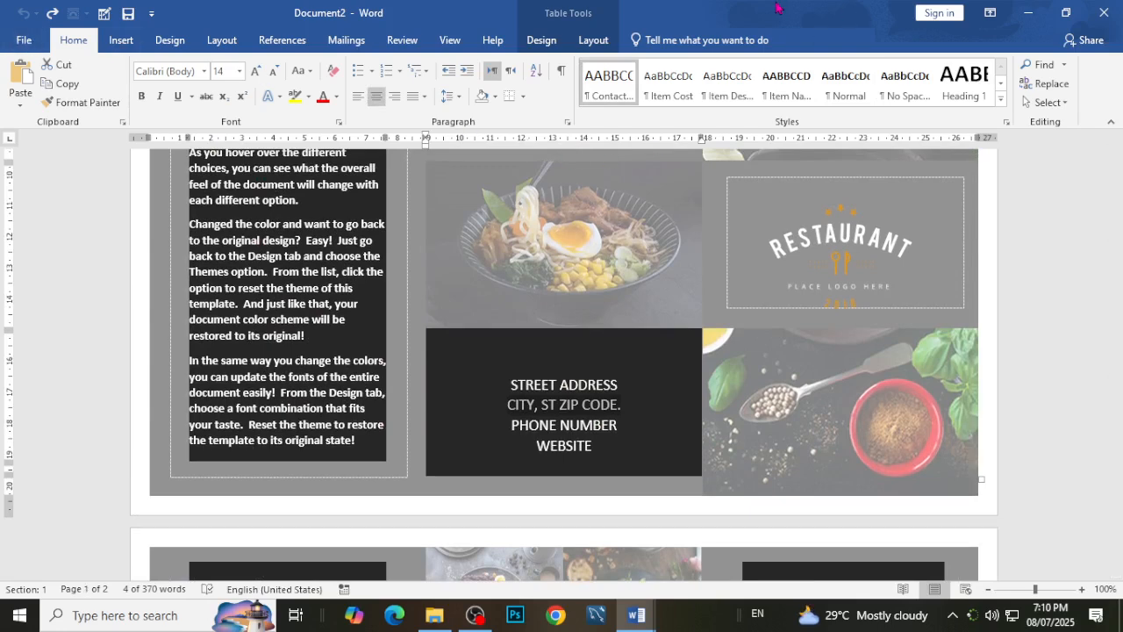
Close the restaurant brochure document and open CV.docx from the Documents folder on This PC.
drag(815, 12, 711, 149)
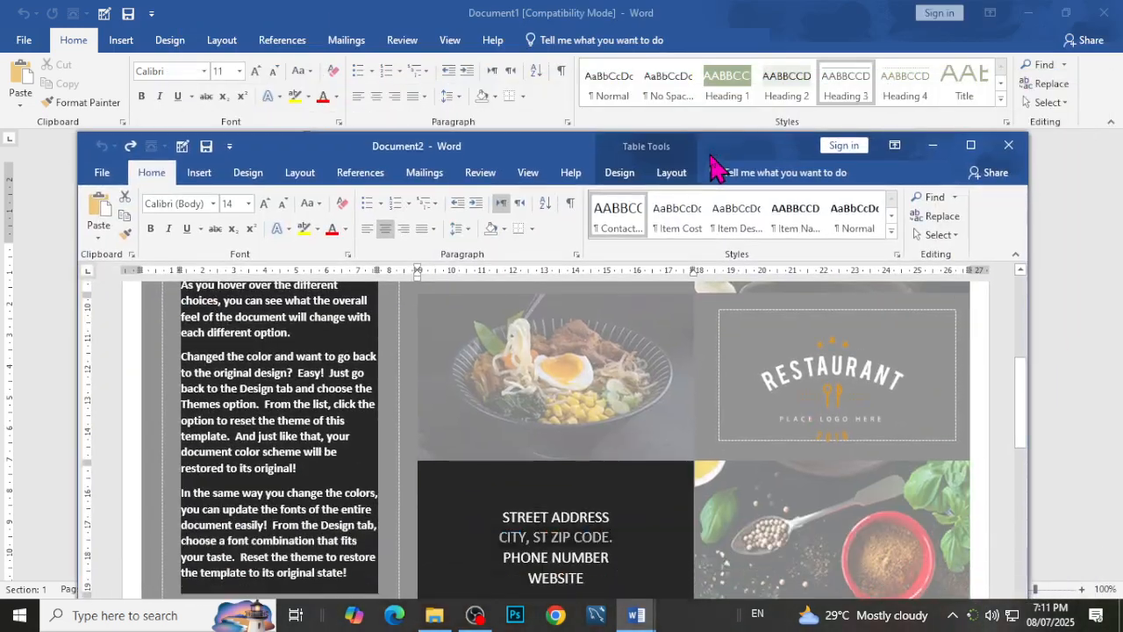
click(1009, 145)
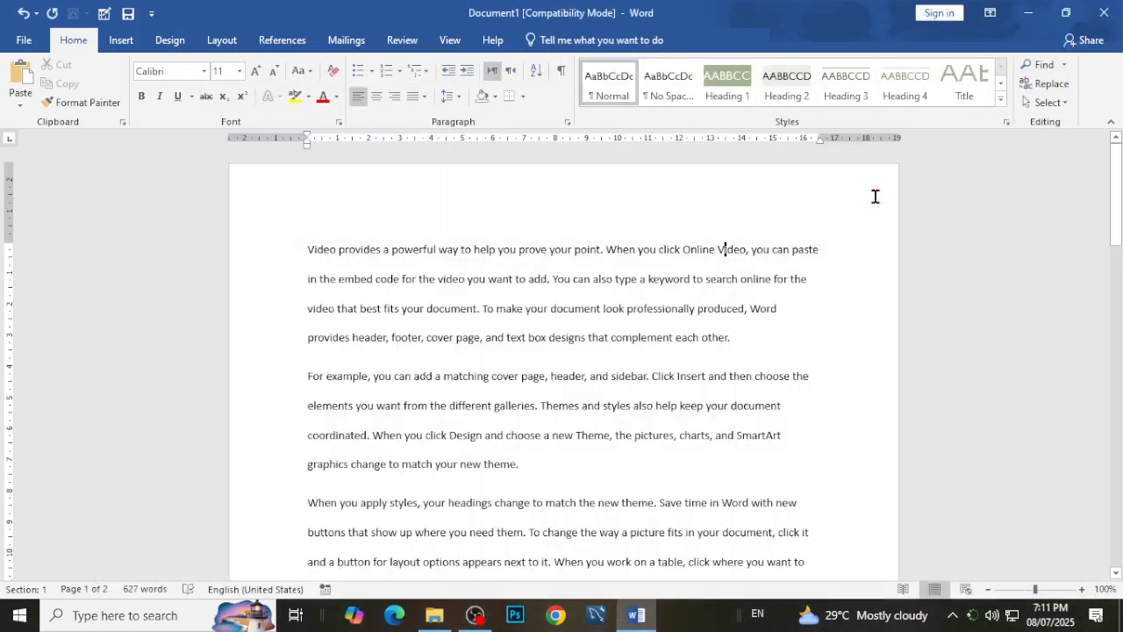
click(24, 40)
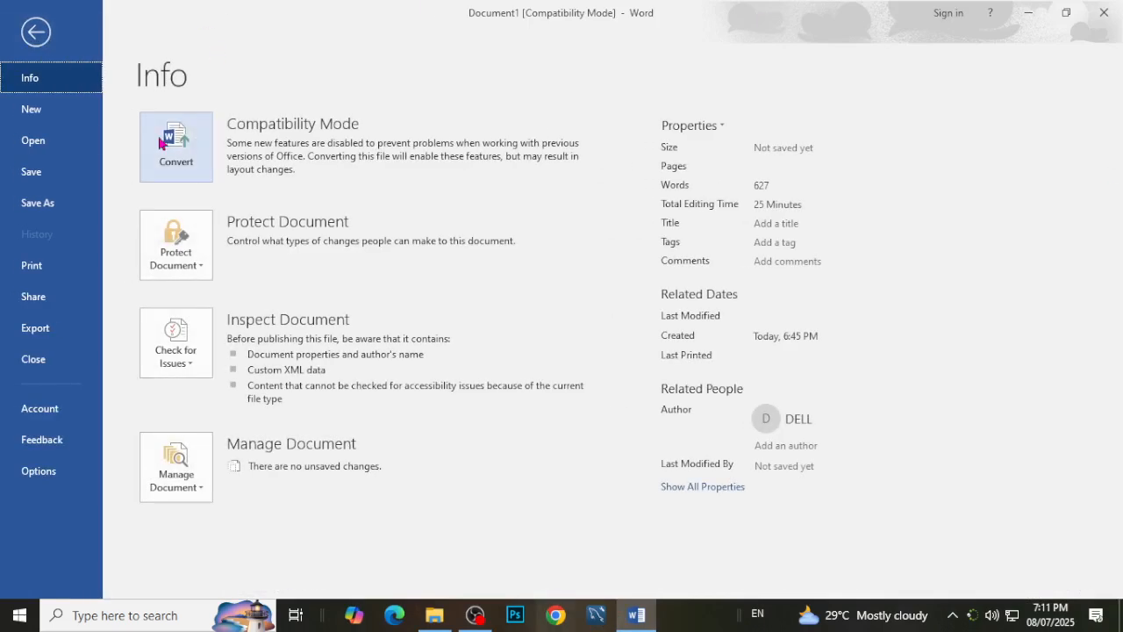
click(33, 142)
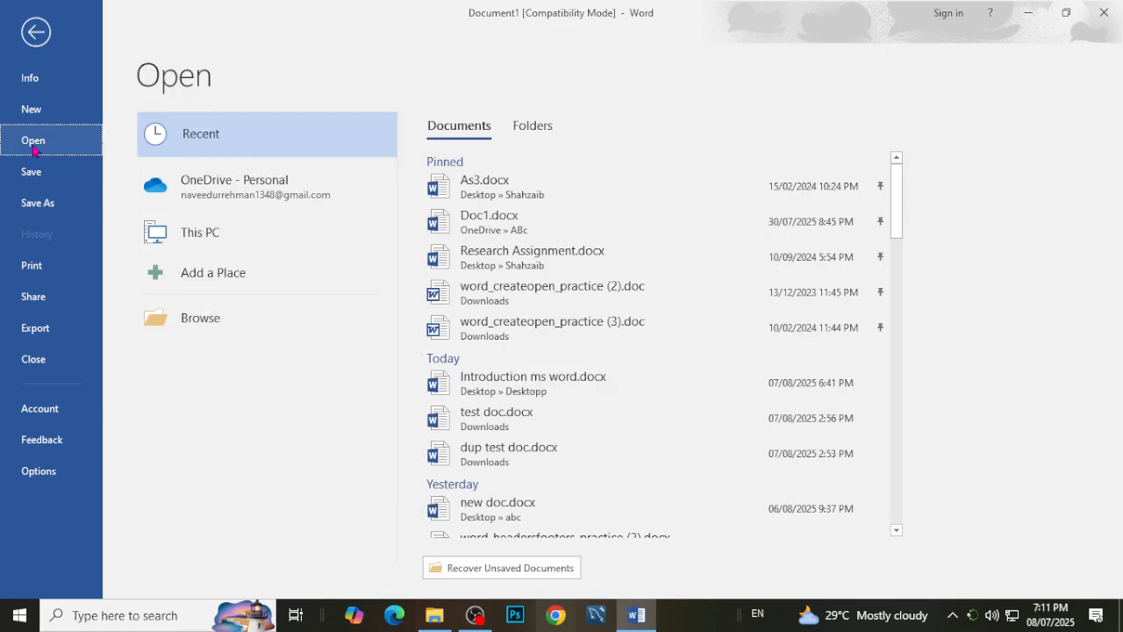
double_click(201, 235)
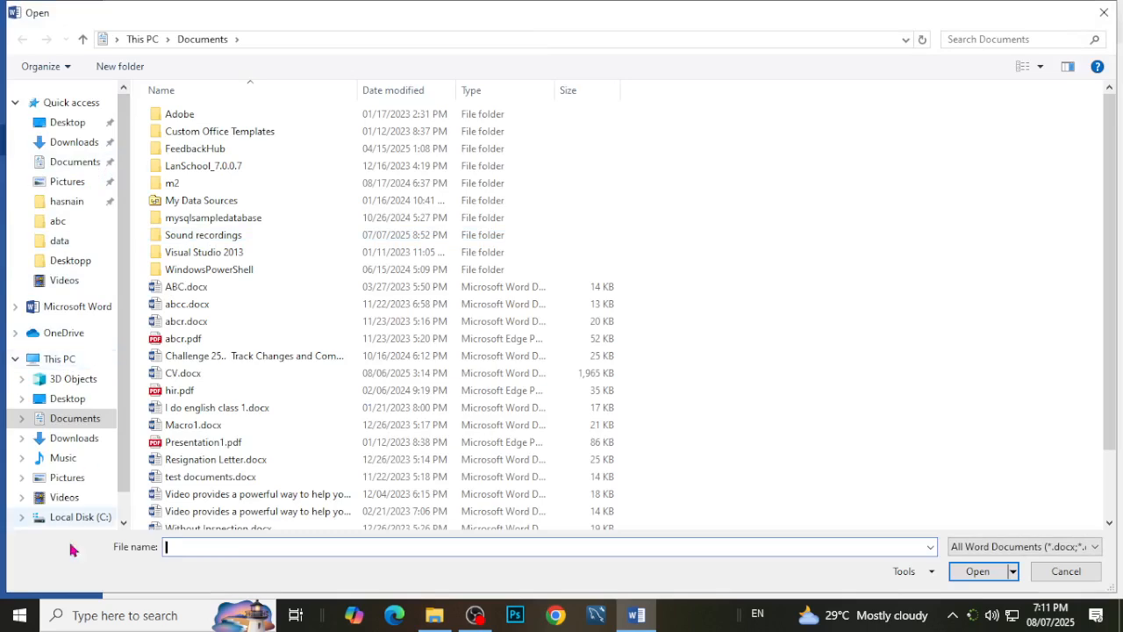
click(79, 404)
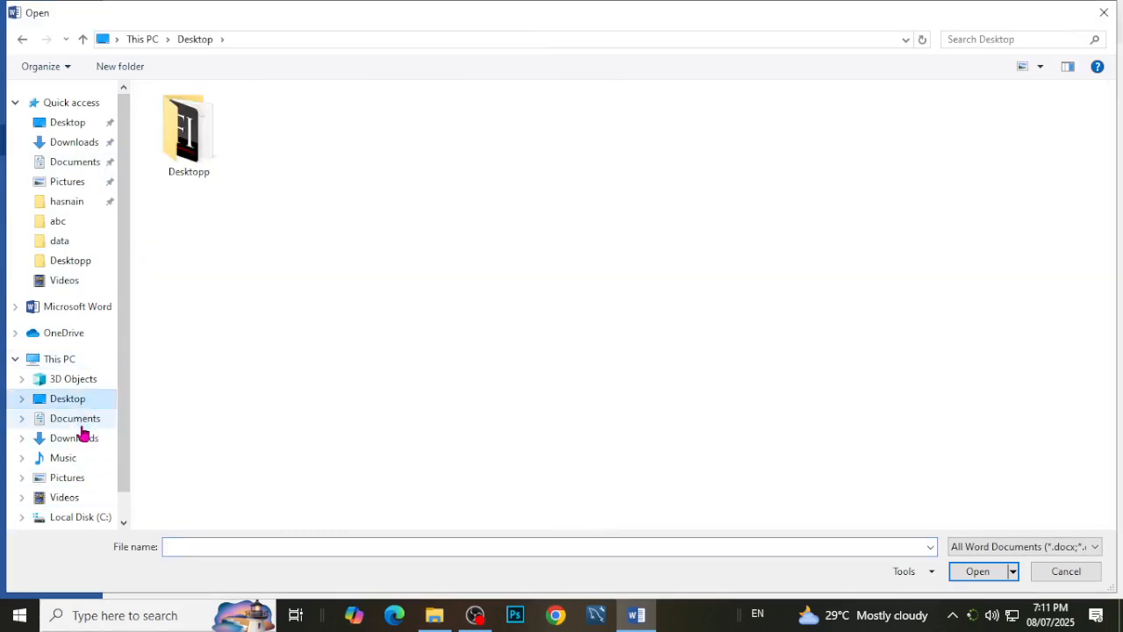
click(85, 422)
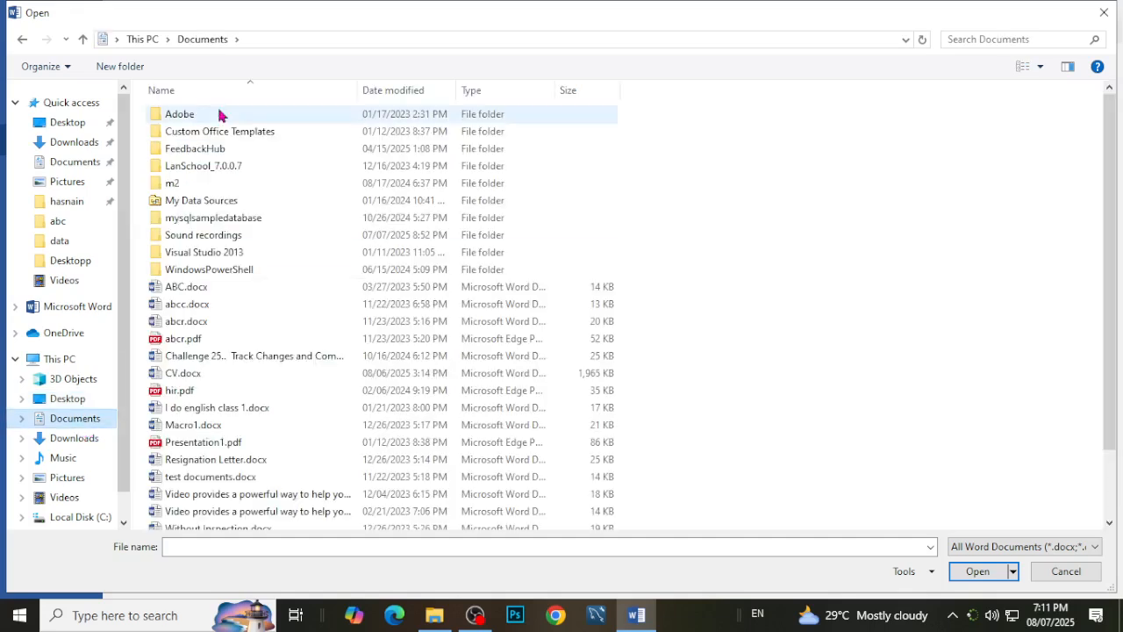
click(201, 377)
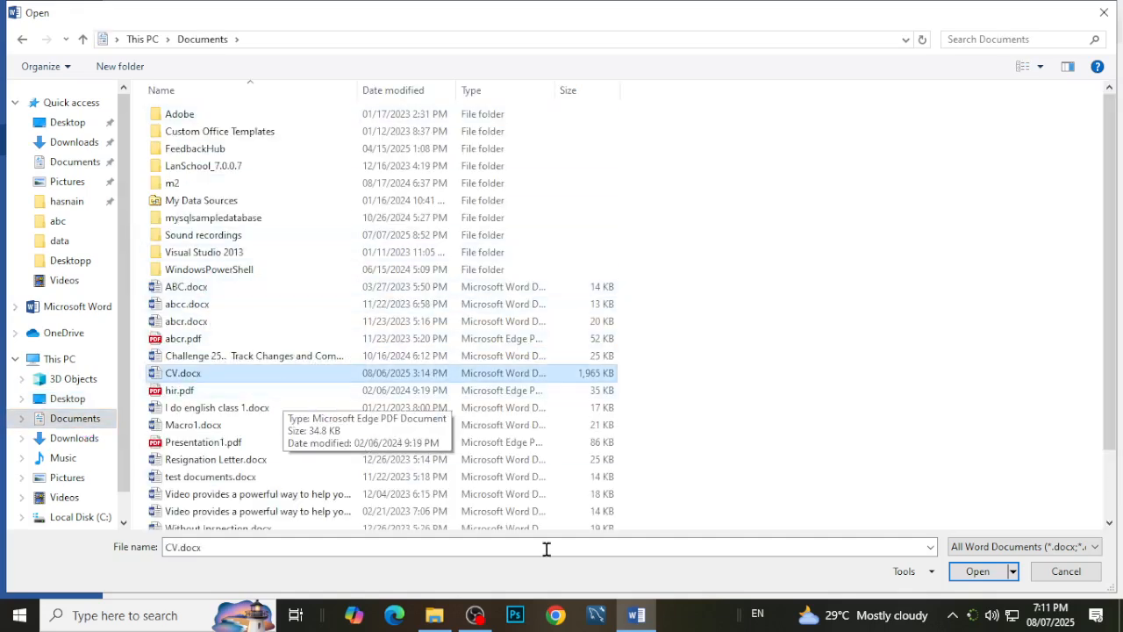
click(978, 572)
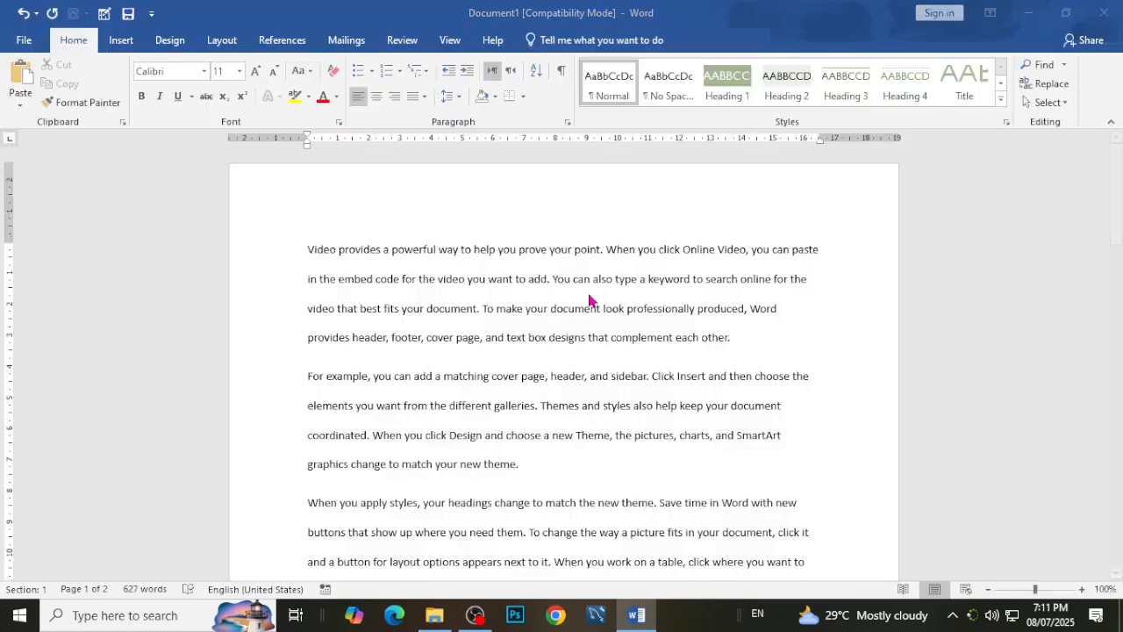
Look over the opened CV document and close it.
scroll(547, 461, down, 10)
scroll(548, 461, up, 10)
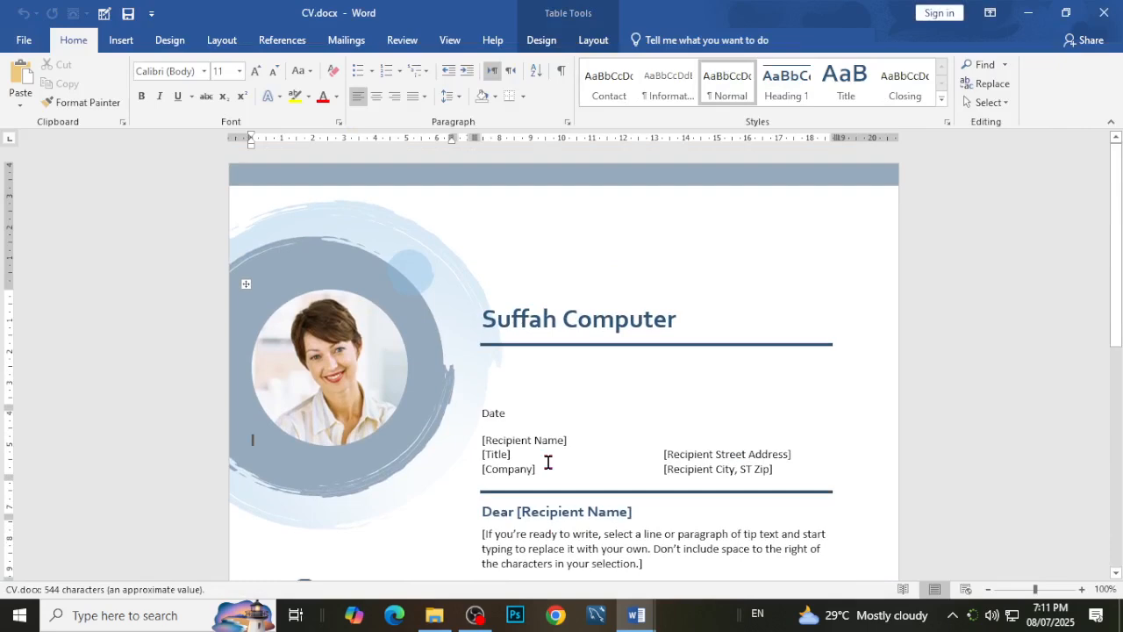
click(1102, 12)
View the unsaved document's Info page, and look through the sample text down to the end of the last page.
click(33, 42)
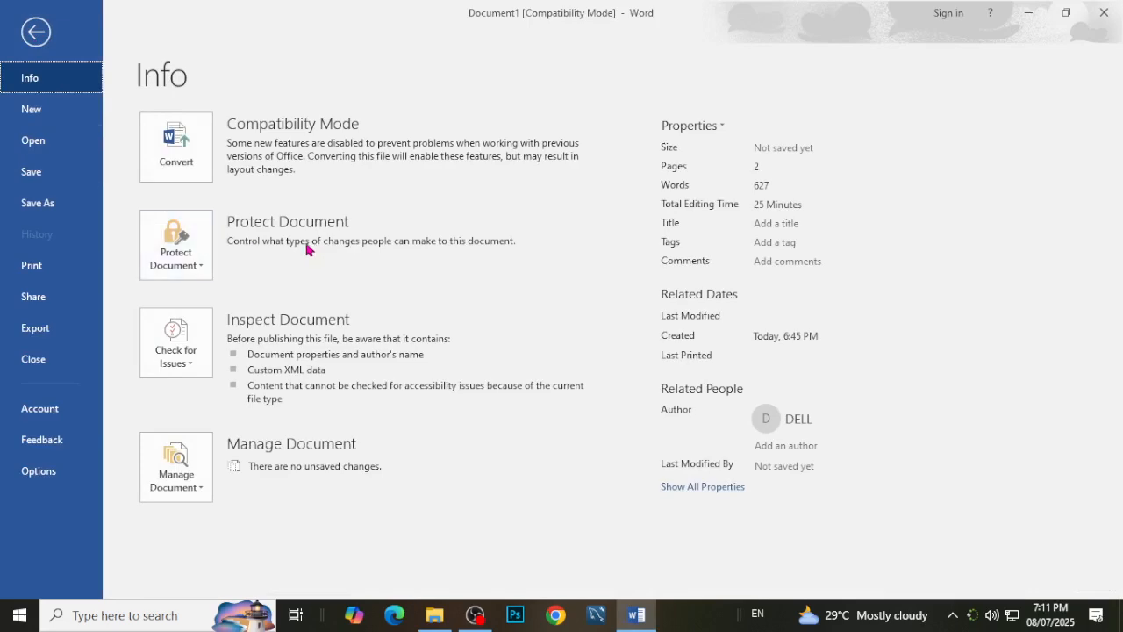
click(31, 35)
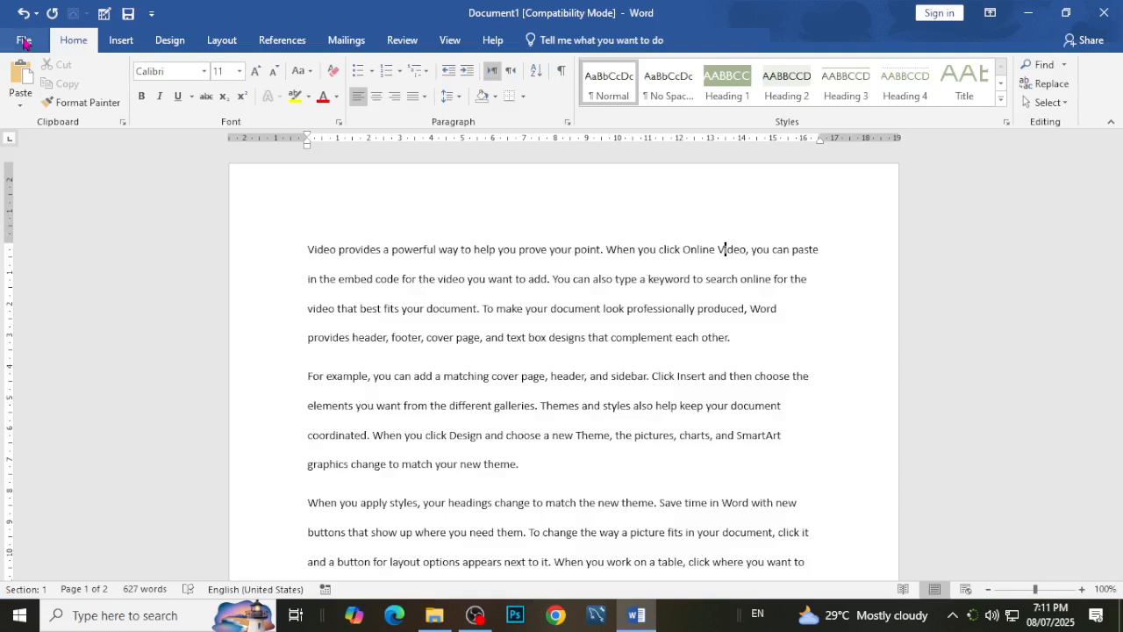
scroll(635, 492, down, 5)
scroll(667, 490, up, 3)
click(791, 344)
scroll(792, 345, down, 4)
scroll(656, 431, down, 15)
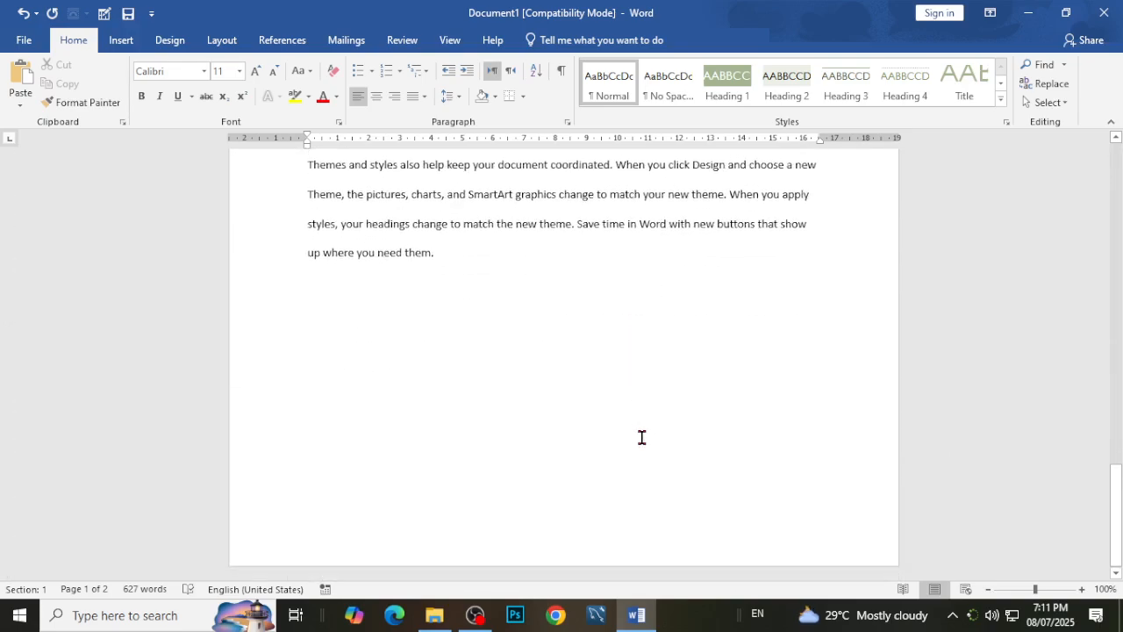
key(ctrl+End)
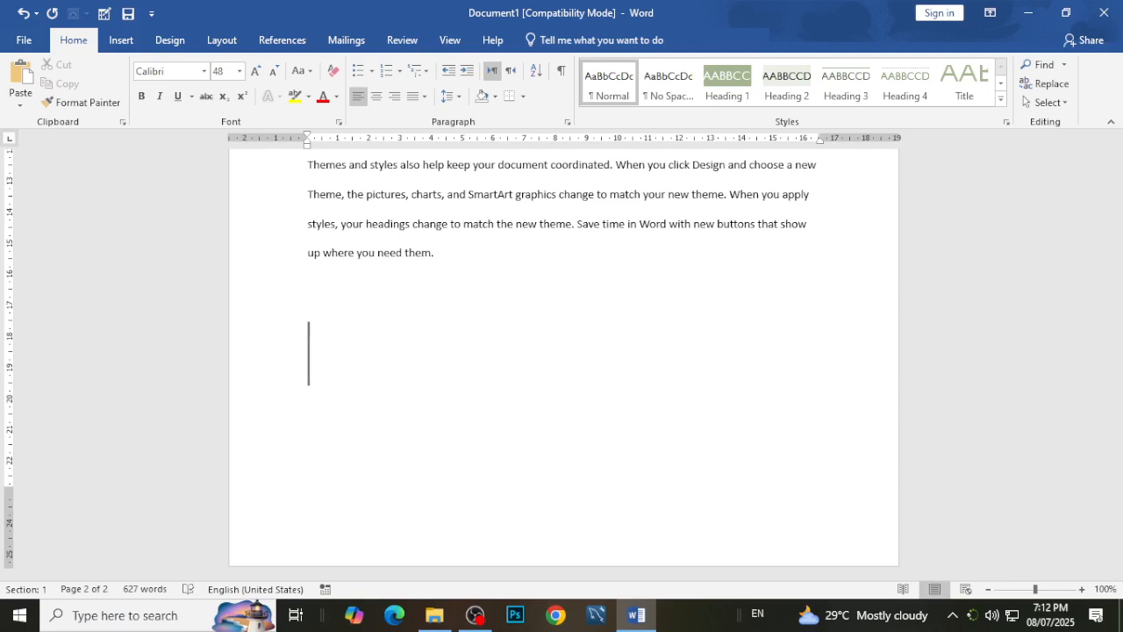
scroll(475, 368, up, 5)
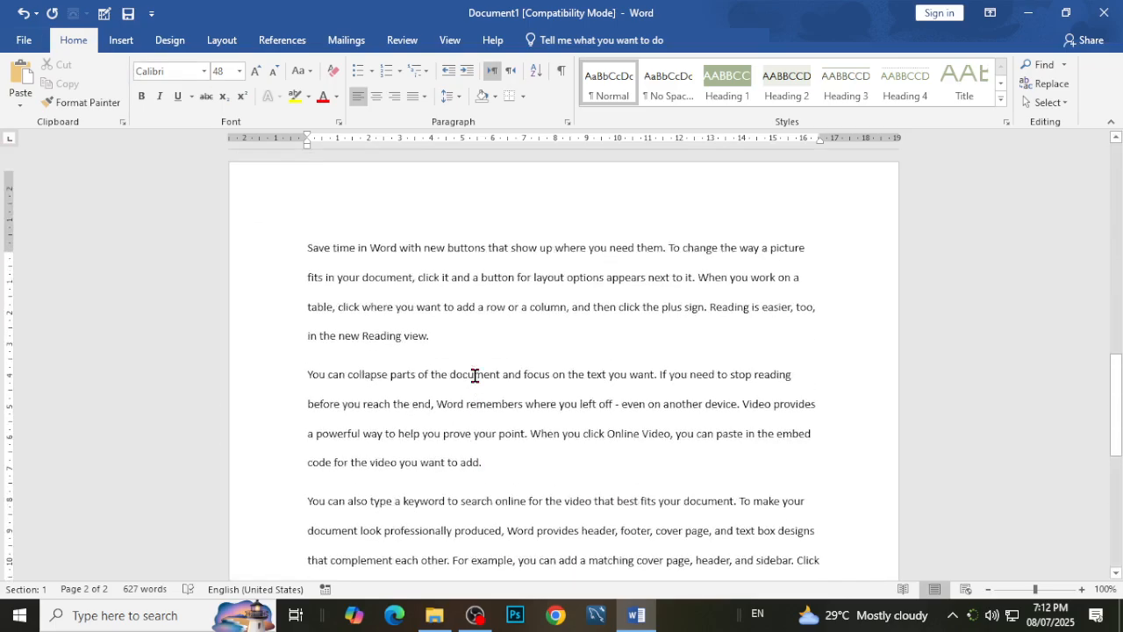
scroll(473, 364, up, 8)
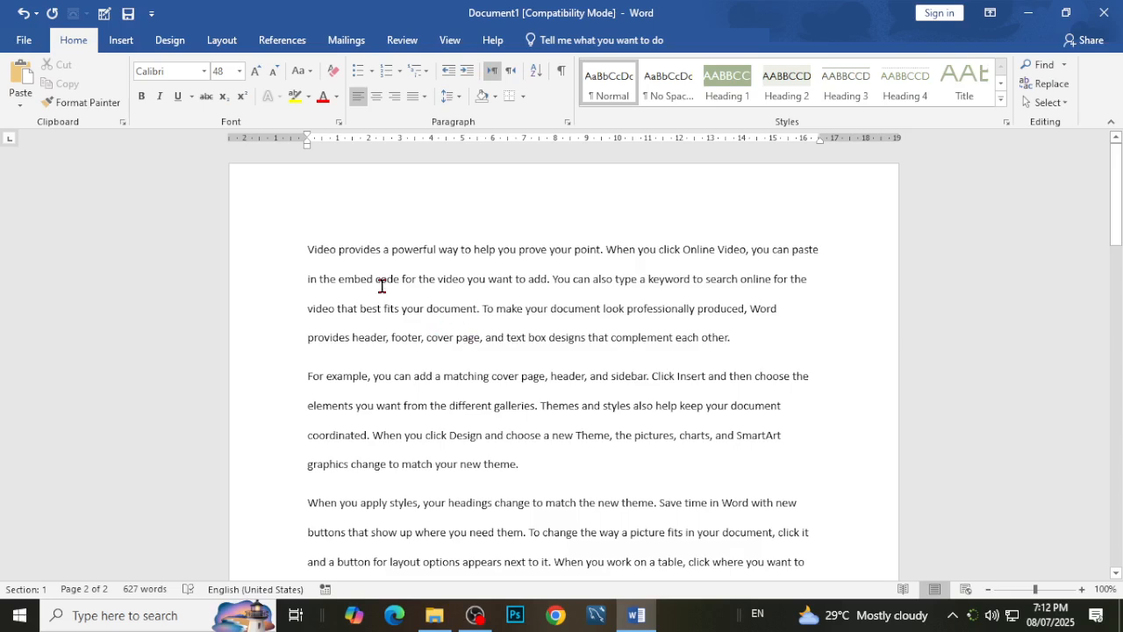
Start saving the sample text document to This PC and choose the Desktop as its location.
click(30, 42)
click(40, 195)
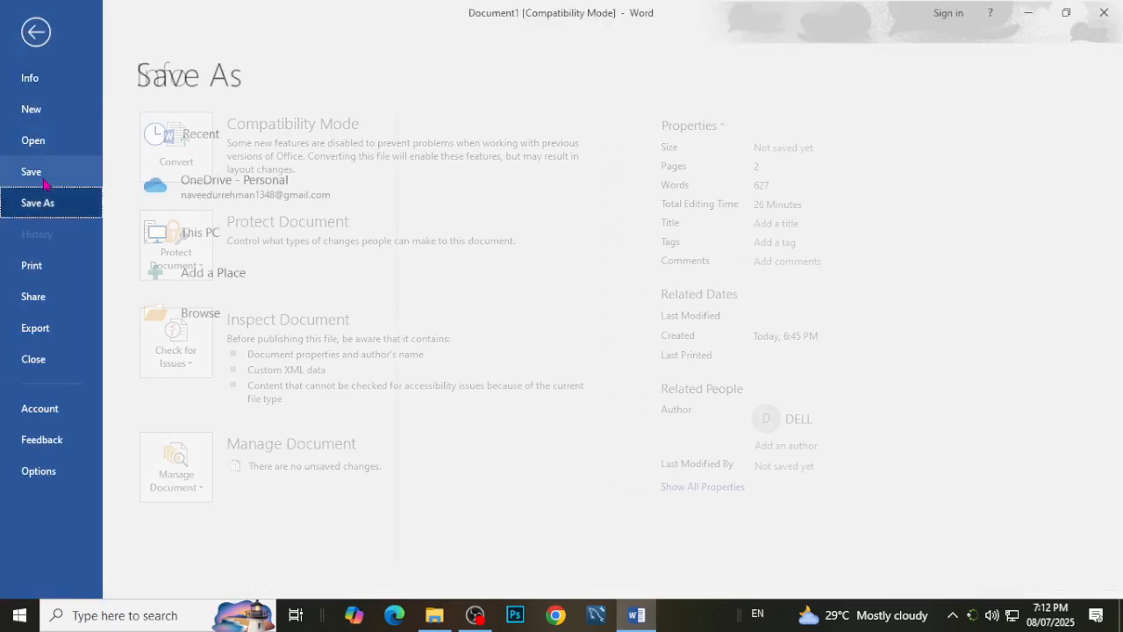
click(37, 177)
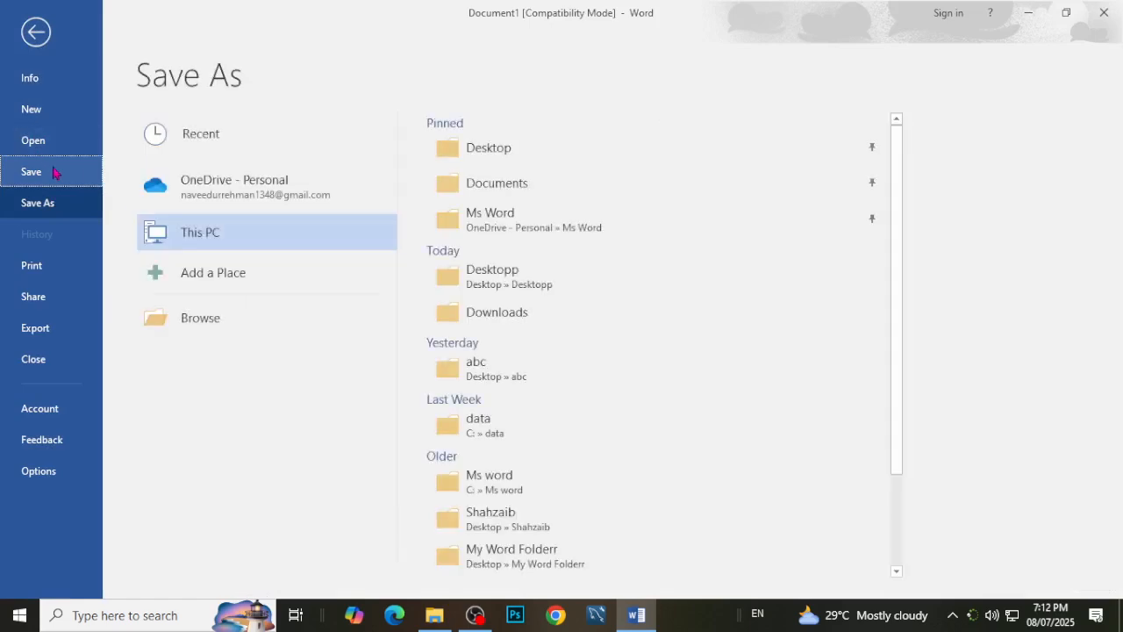
double_click(161, 228)
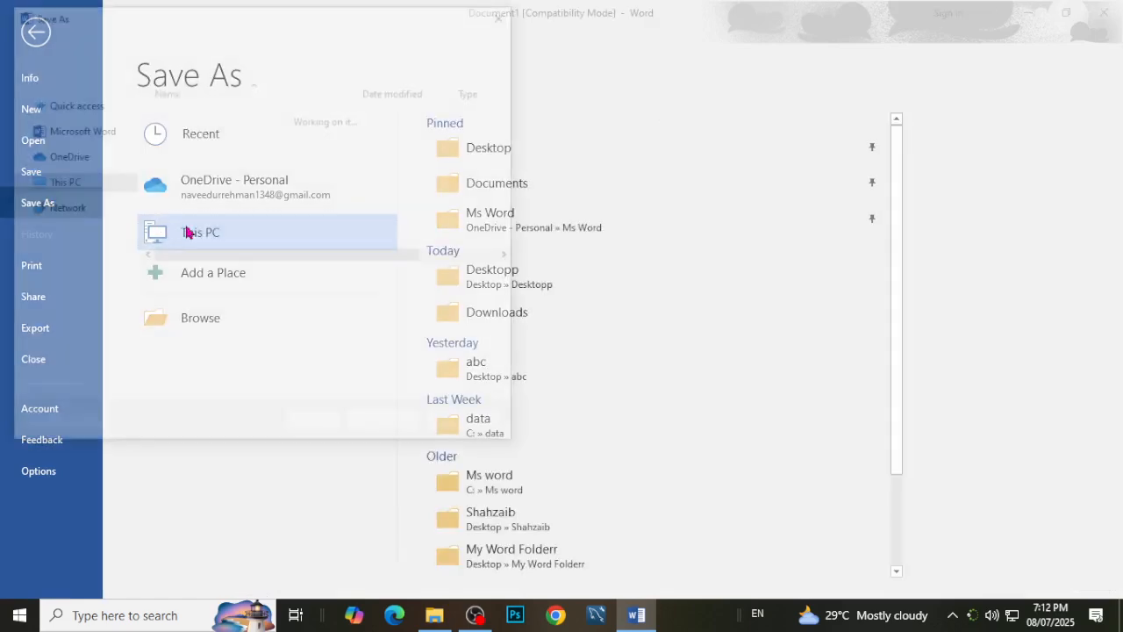
scroll(98, 158, up, 5)
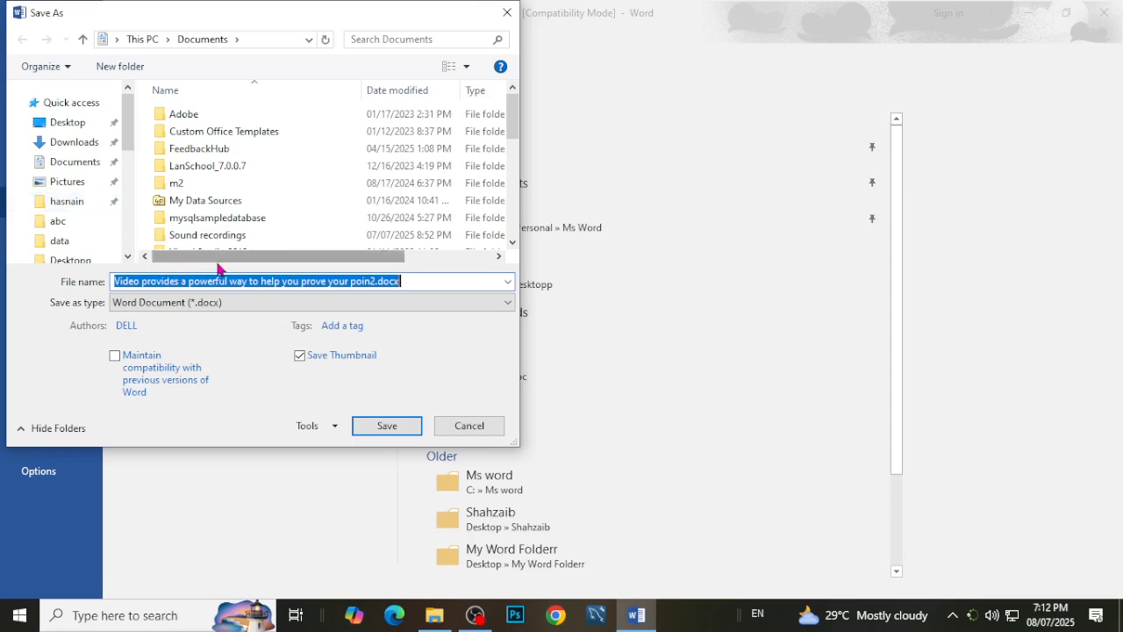
click(79, 146)
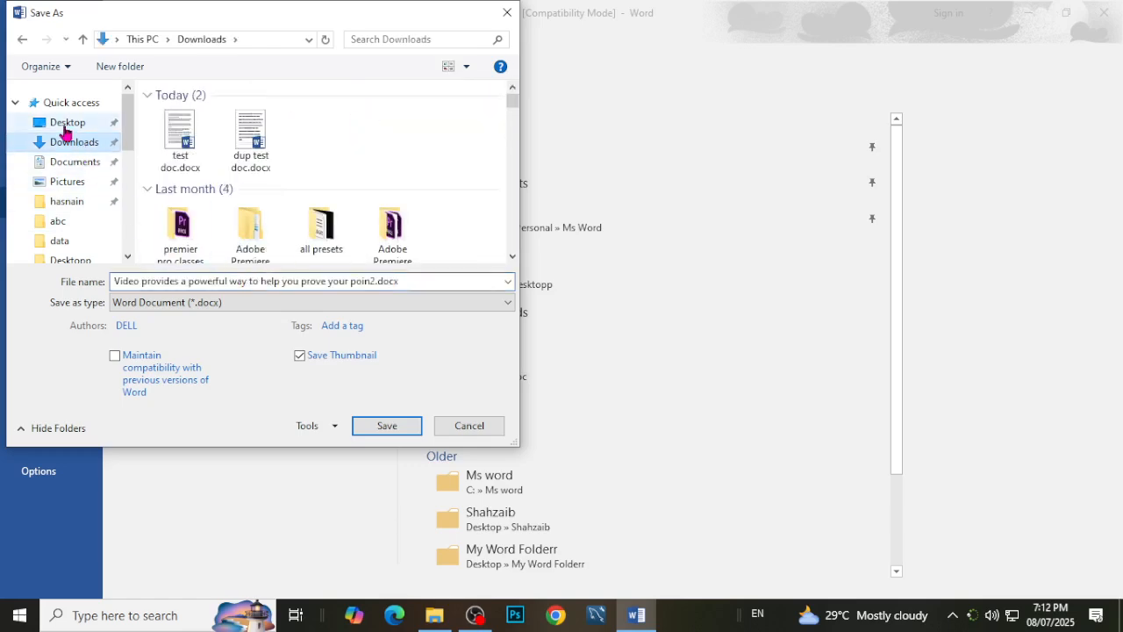
click(65, 127)
Save the document under the name intro doc as a Word Document, accepting the upgrade to the newest file format.
click(201, 285)
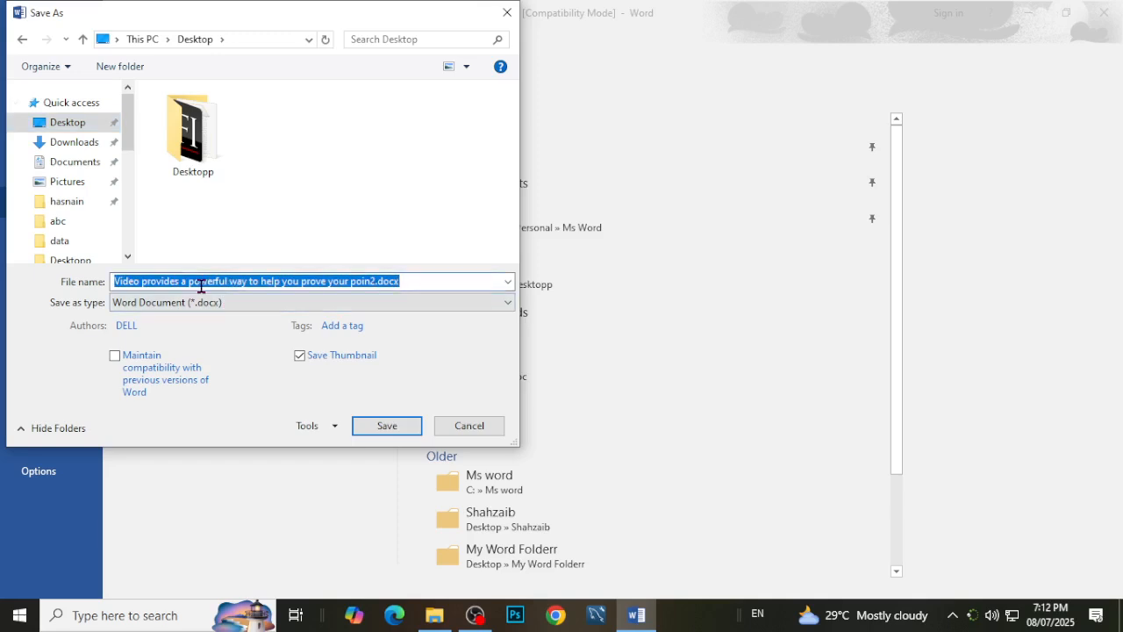
text(tes)
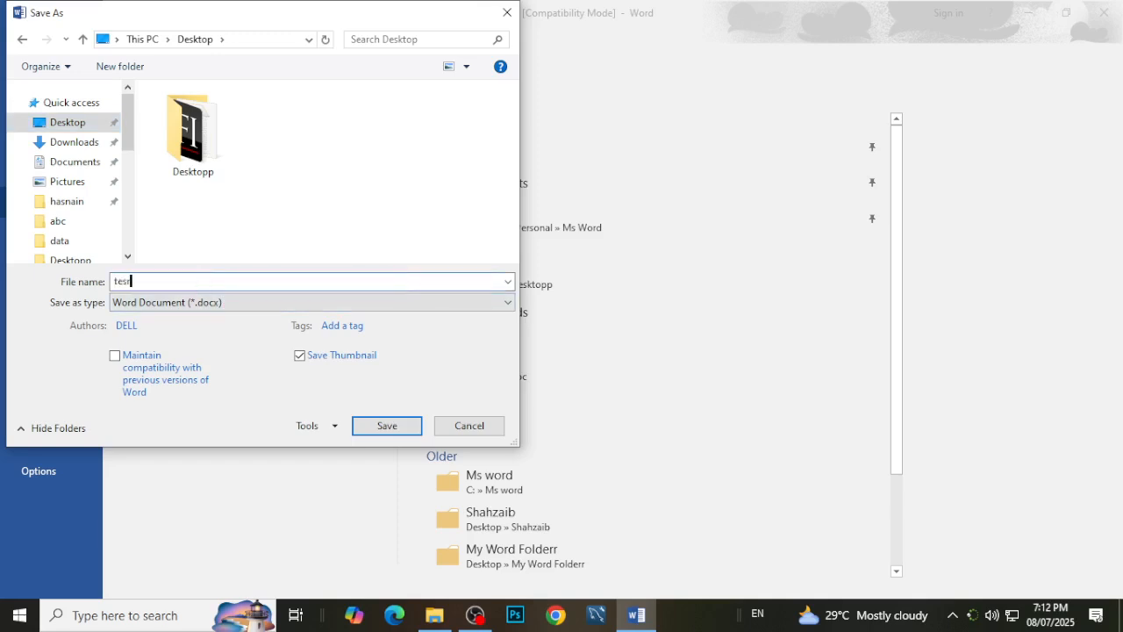
key(BackSpace)
key(BackSpace)
click(388, 430)
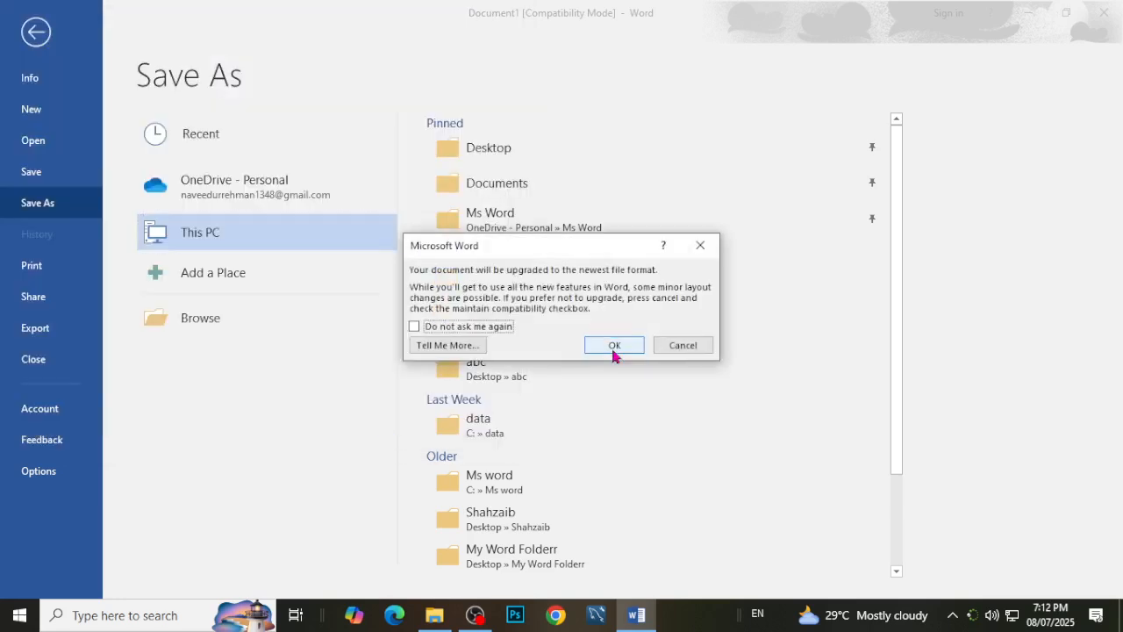
click(614, 345)
Close the saved document, reopen intro doc.docx from the desktop and look over its text.
scroll(514, 427, down, 3)
scroll(516, 423, up, 3)
scroll(800, 365, down, 5)
scroll(724, 539, up, 5)
click(1103, 13)
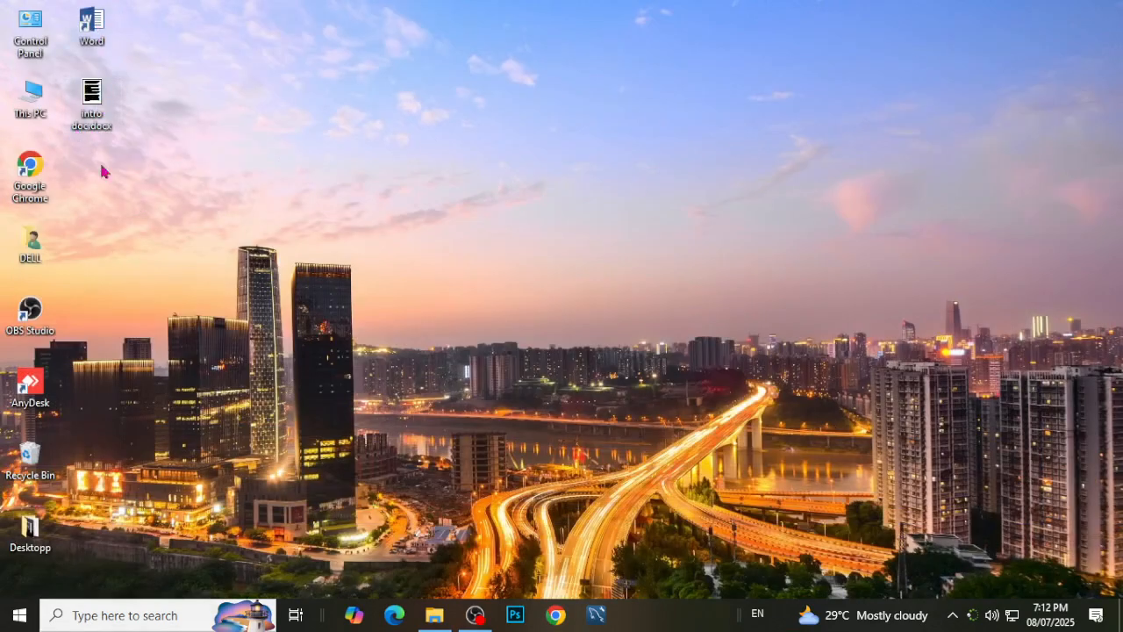
click(91, 125)
double_click(90, 124)
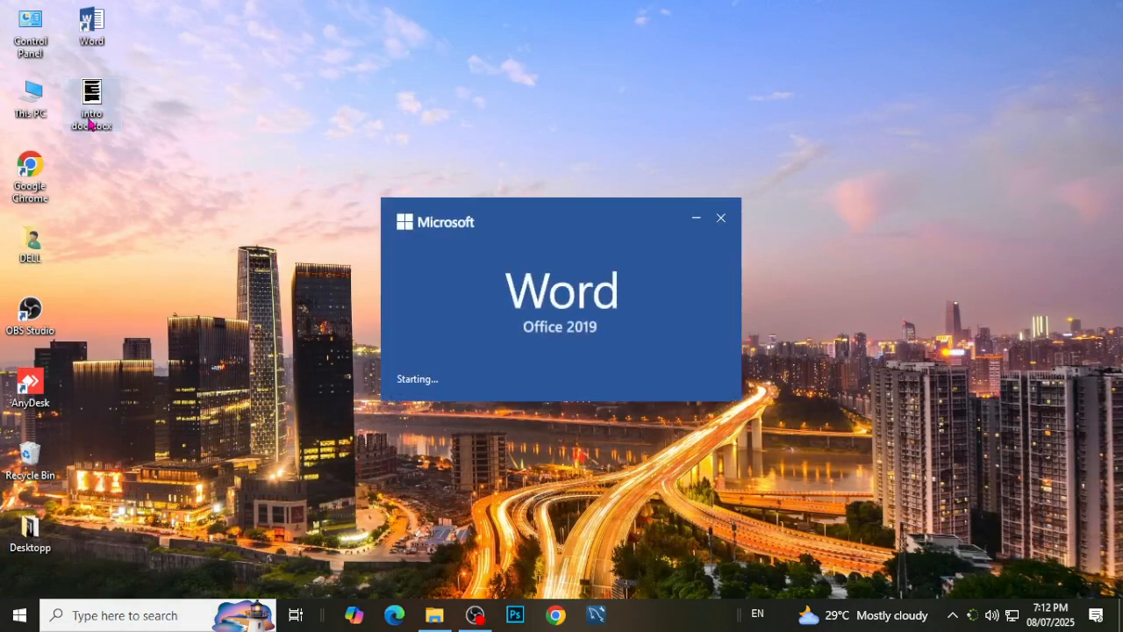
scroll(501, 359, down, 3)
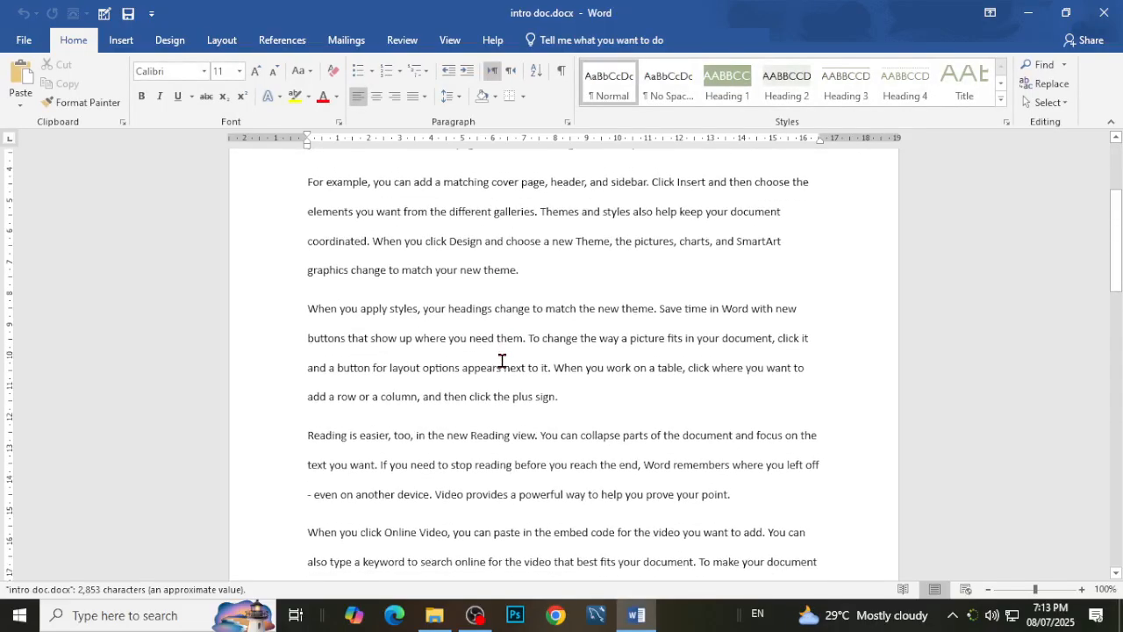
scroll(501, 359, up, 3)
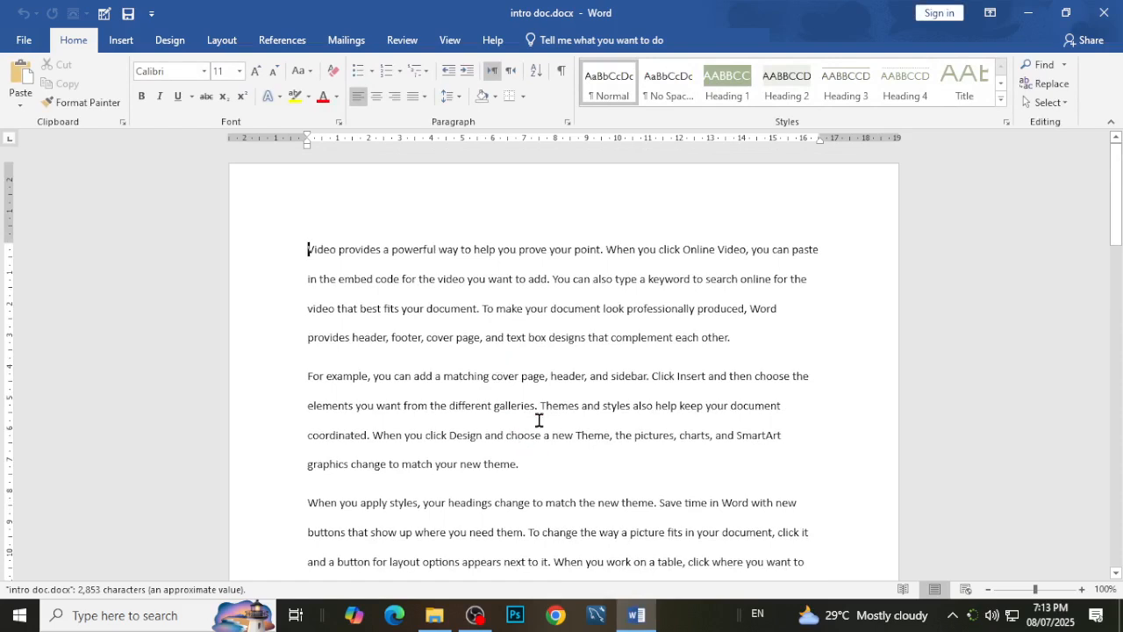
Delete the document's first paragraph, which begins "Video provides a powerful way".
drag(756, 356, 231, 246)
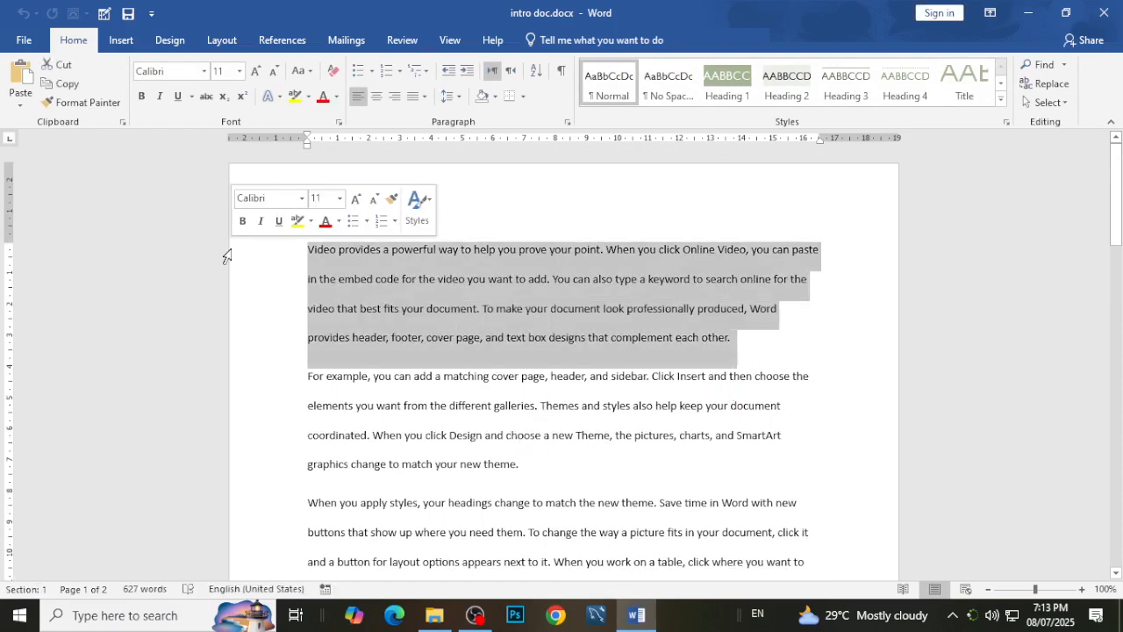
key(Delete)
Make the paragraph beginning "For example, you can add a matching cover page" bold with the standard Red font color.
drag(451, 331, 266, 251)
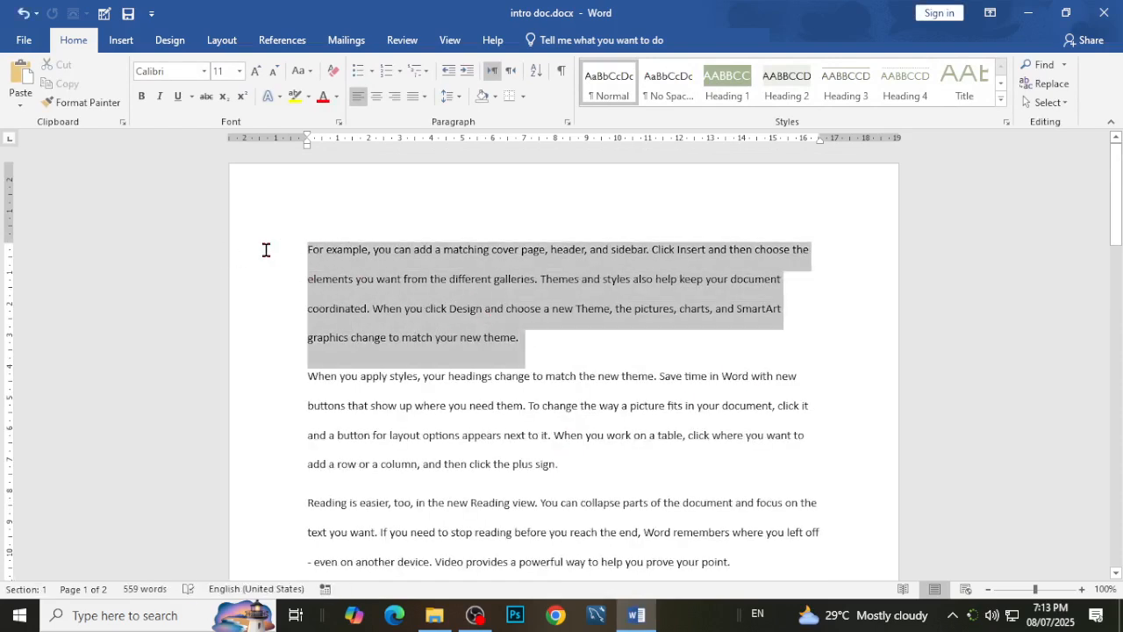
key(ctrl+b)
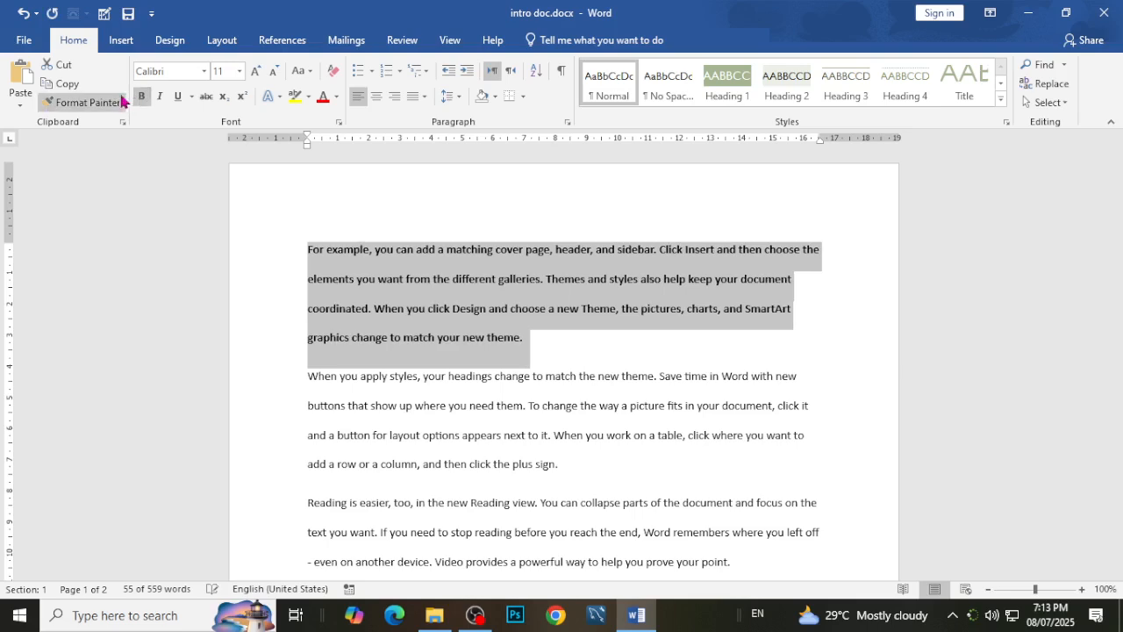
click(336, 97)
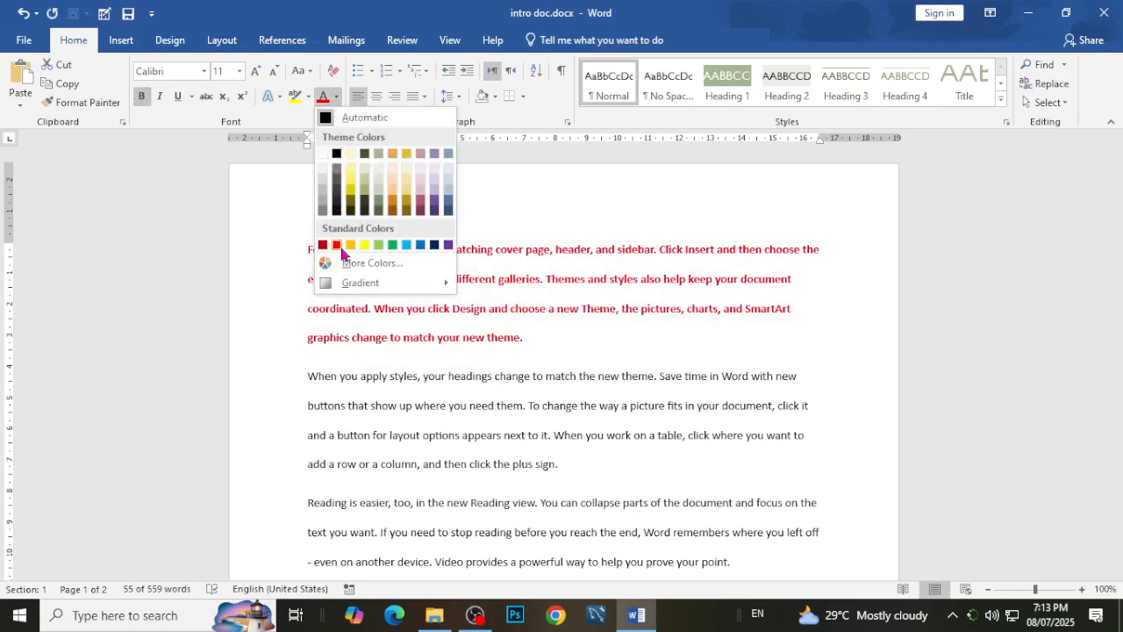
click(336, 245)
click(576, 352)
scroll(576, 352, down, 3)
scroll(577, 351, up, 3)
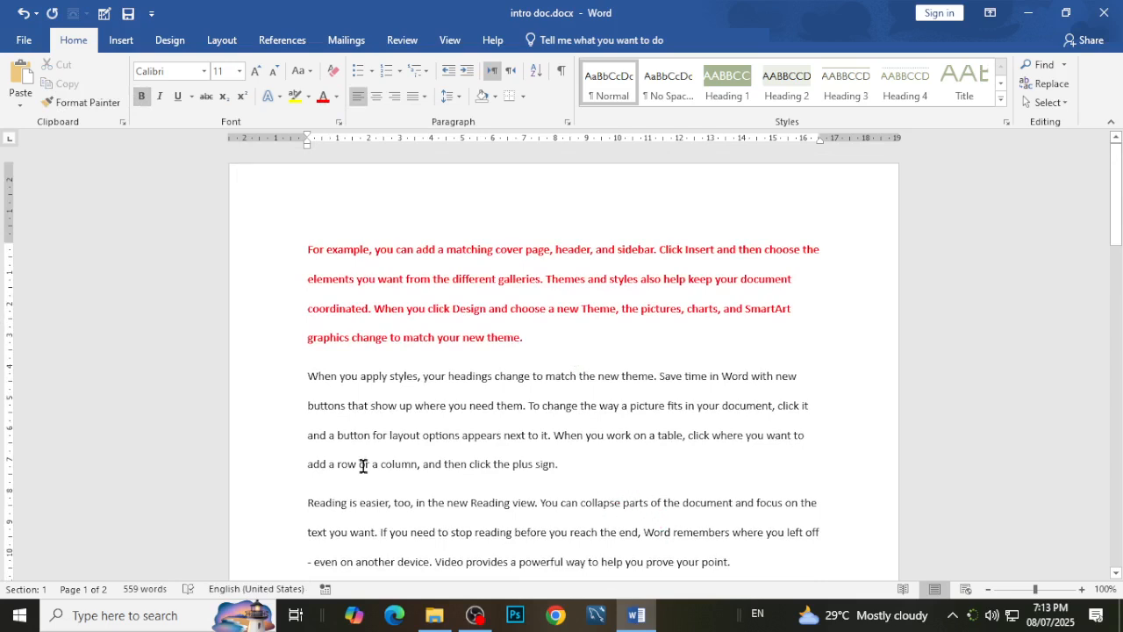
Save the changes to the existing intro doc file and return to its text.
click(24, 41)
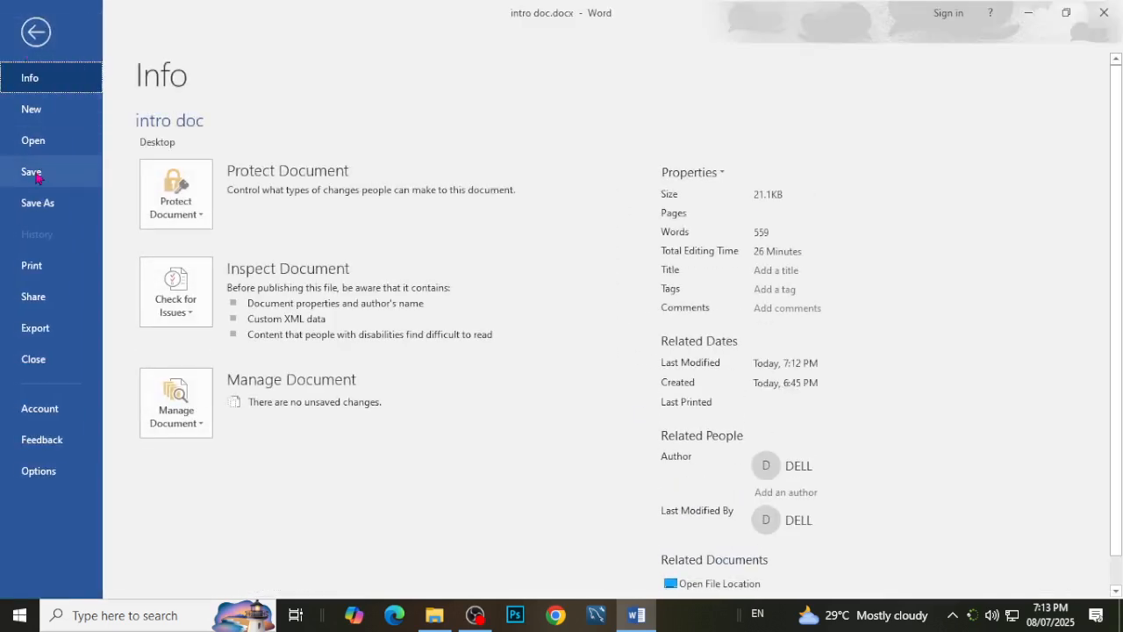
click(35, 175)
click(525, 420)
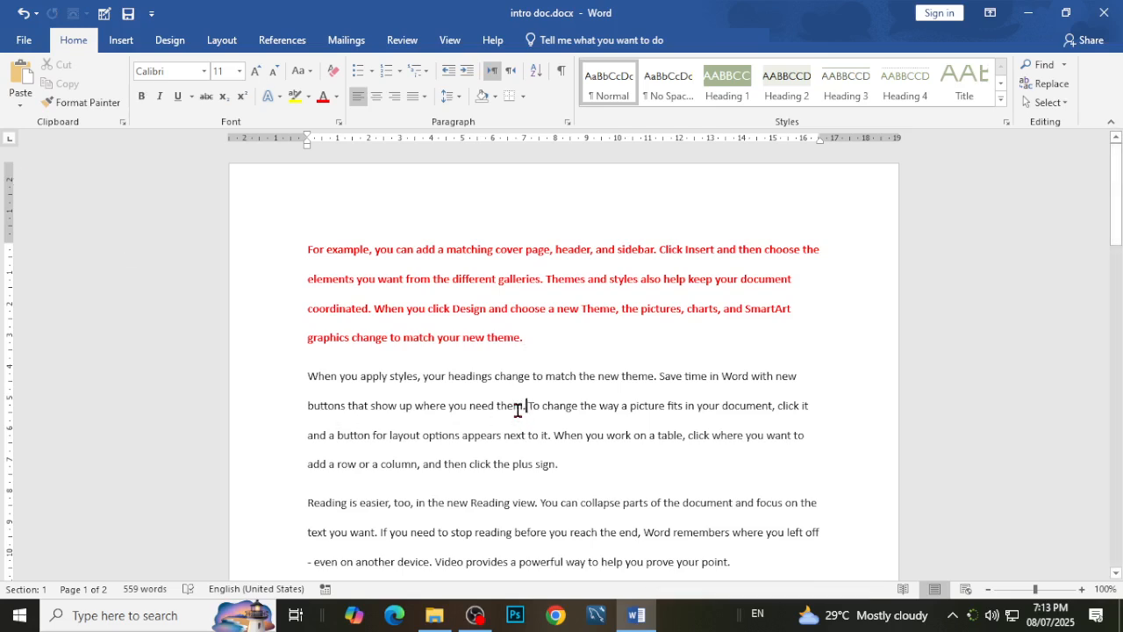
Close the document, reopen intro doc.docx from the desktop and check its saved formatting, including the red opening paragraph.
key(alt+F4)
double_click(90, 105)
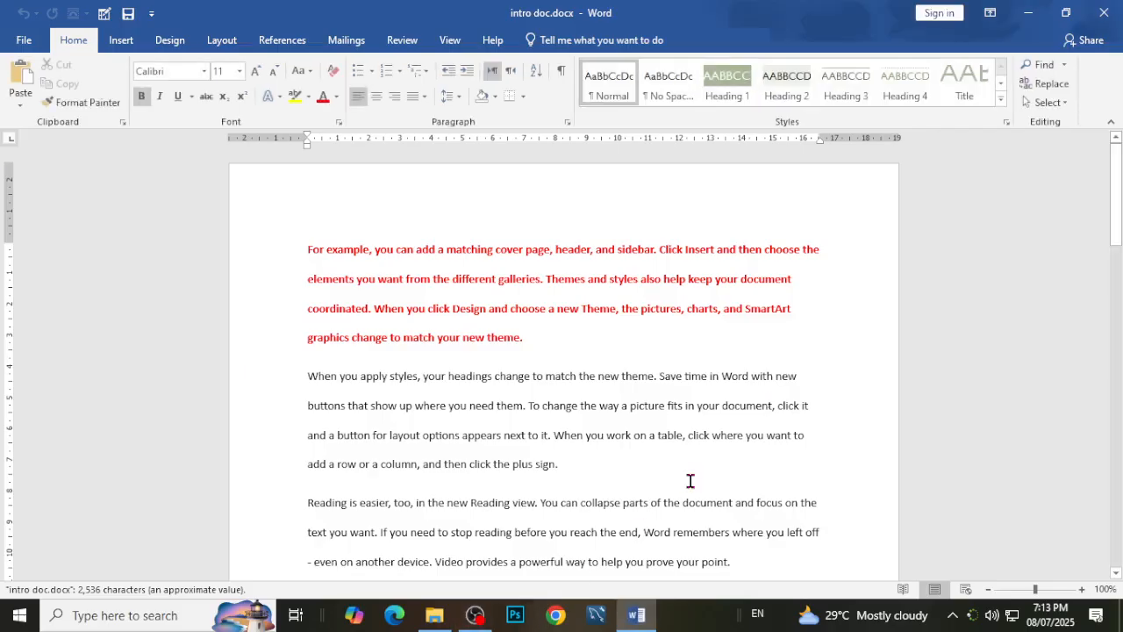
scroll(830, 481, down, 6)
scroll(617, 446, up, 6)
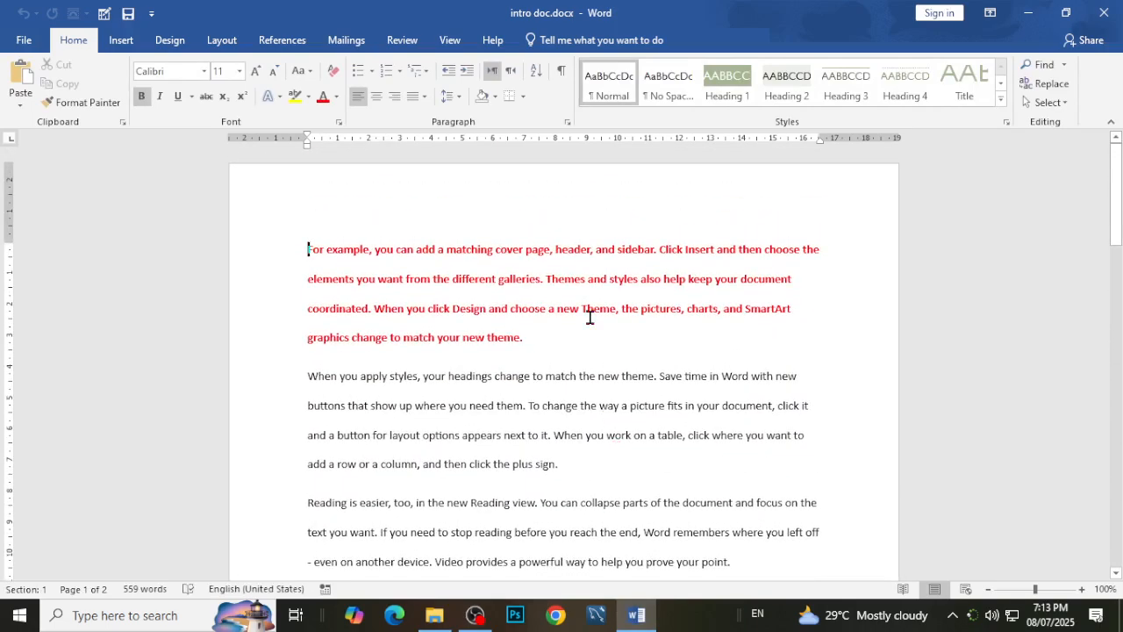
scroll(585, 348, down, 10)
scroll(580, 348, up, 10)
click(430, 379)
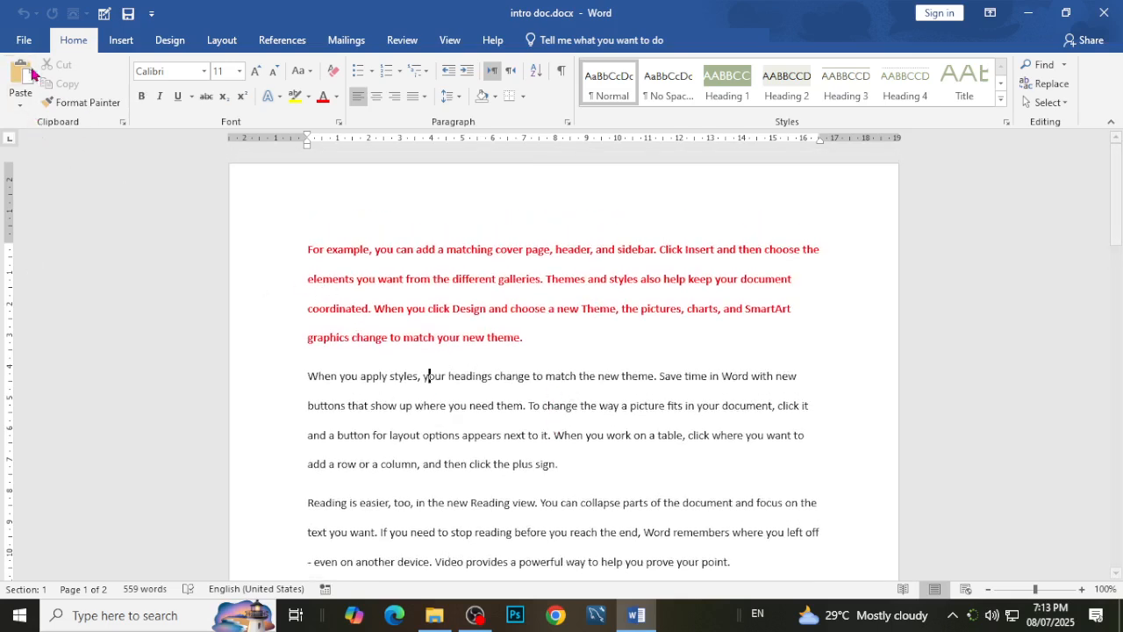
click(442, 339)
click(603, 350)
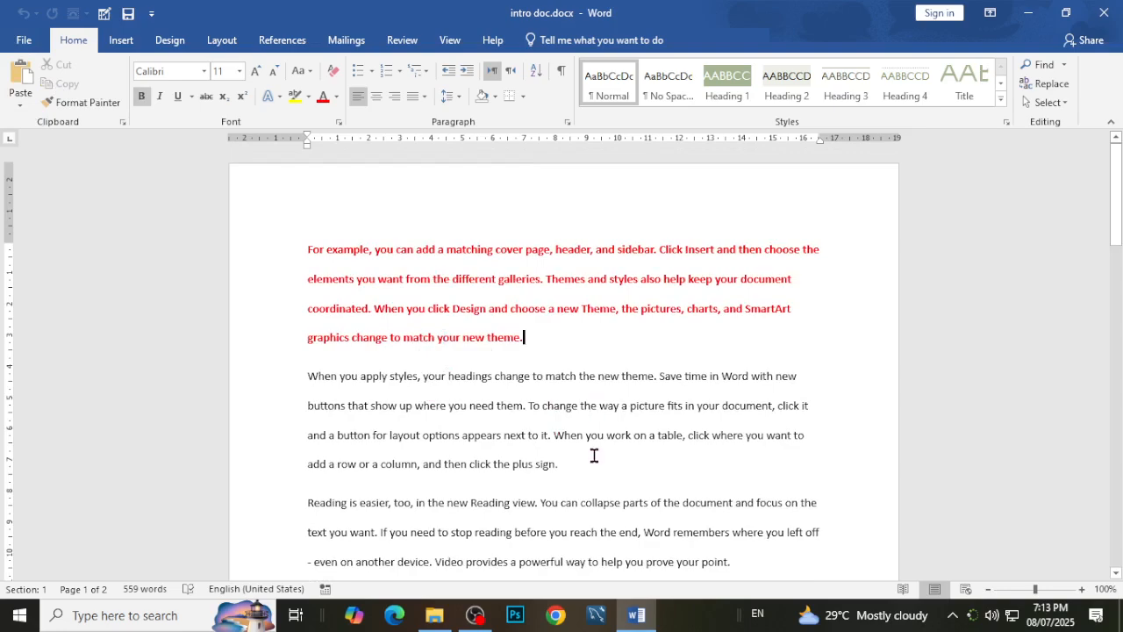
scroll(594, 456, down, 8)
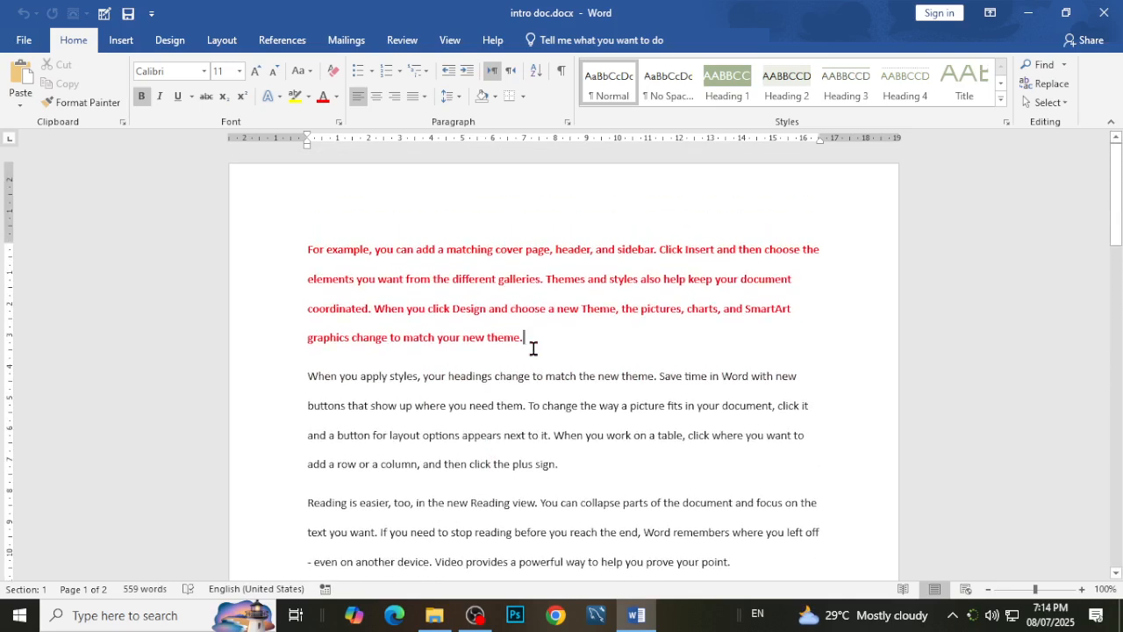
drag(527, 343, 281, 271)
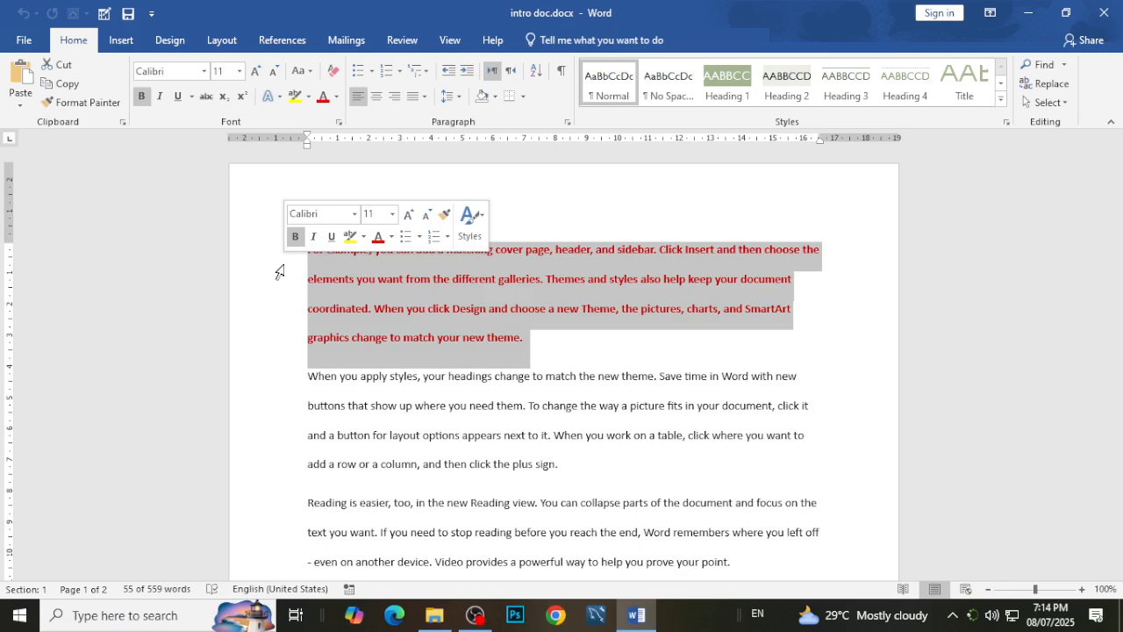
click(552, 345)
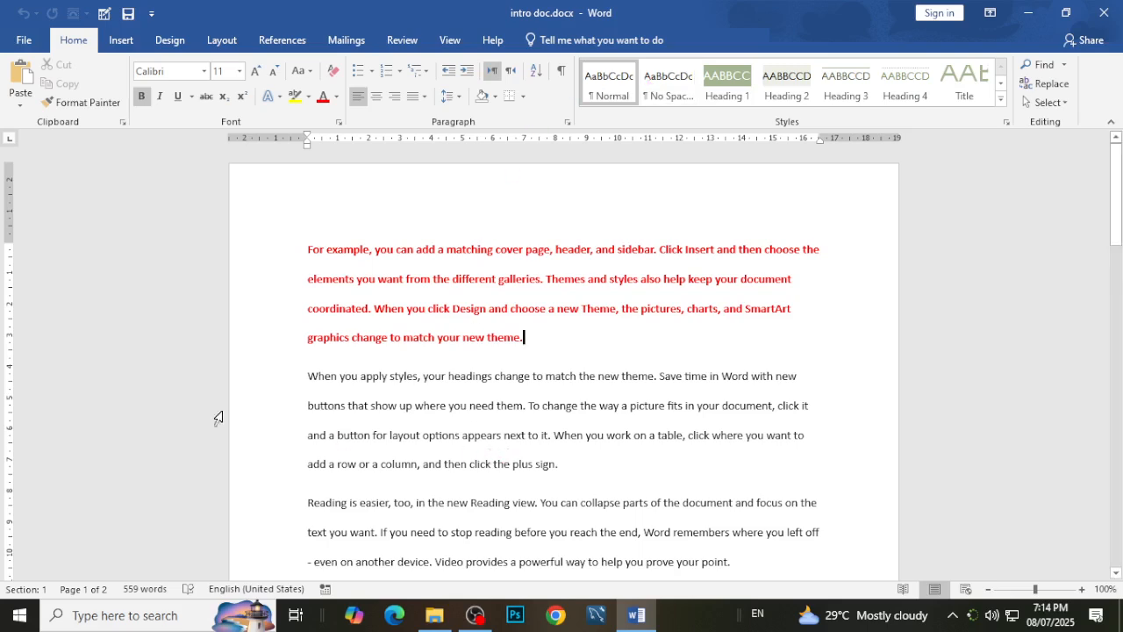
Save a separate copy of the document on the desktop as "duplicate intro doc.docx".
click(32, 42)
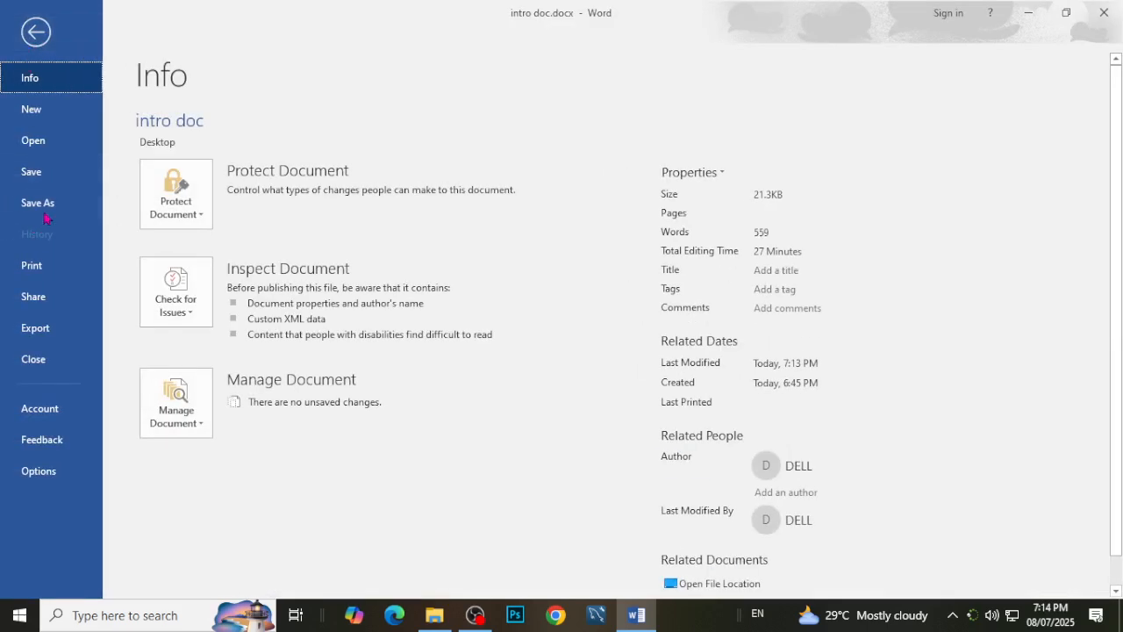
click(49, 211)
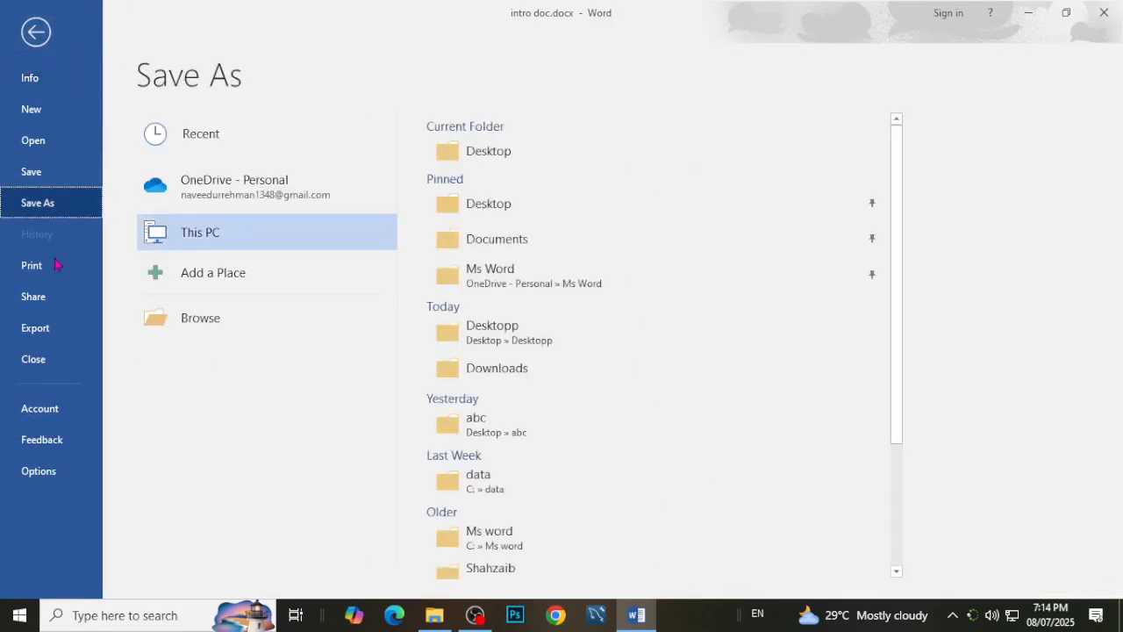
click(251, 242)
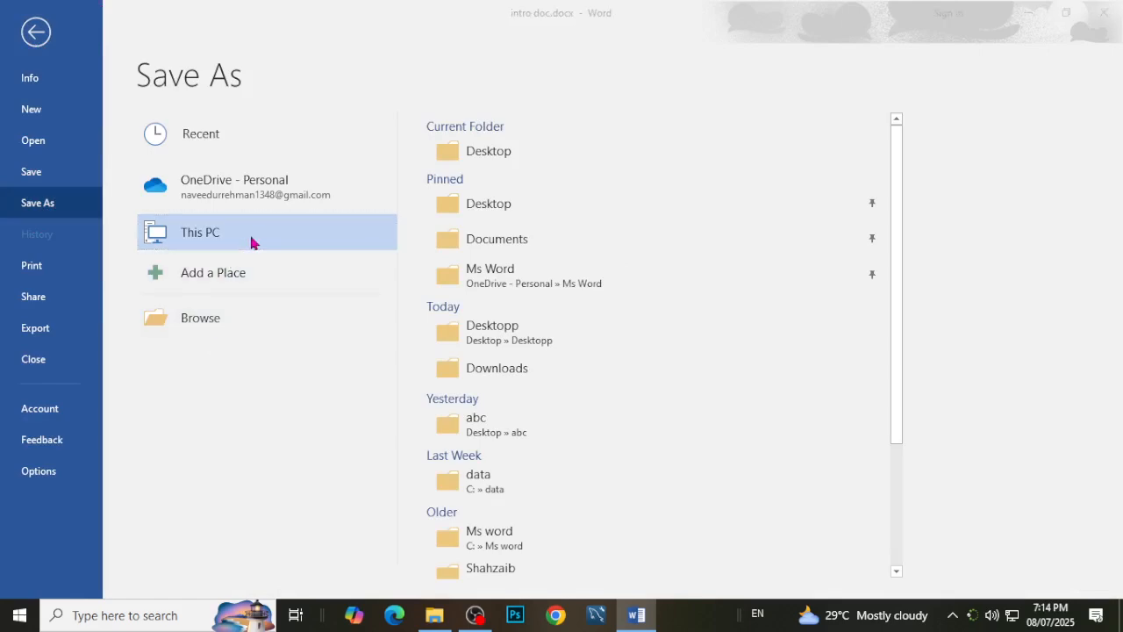
scroll(76, 213, up, 2)
scroll(75, 218, down, 2)
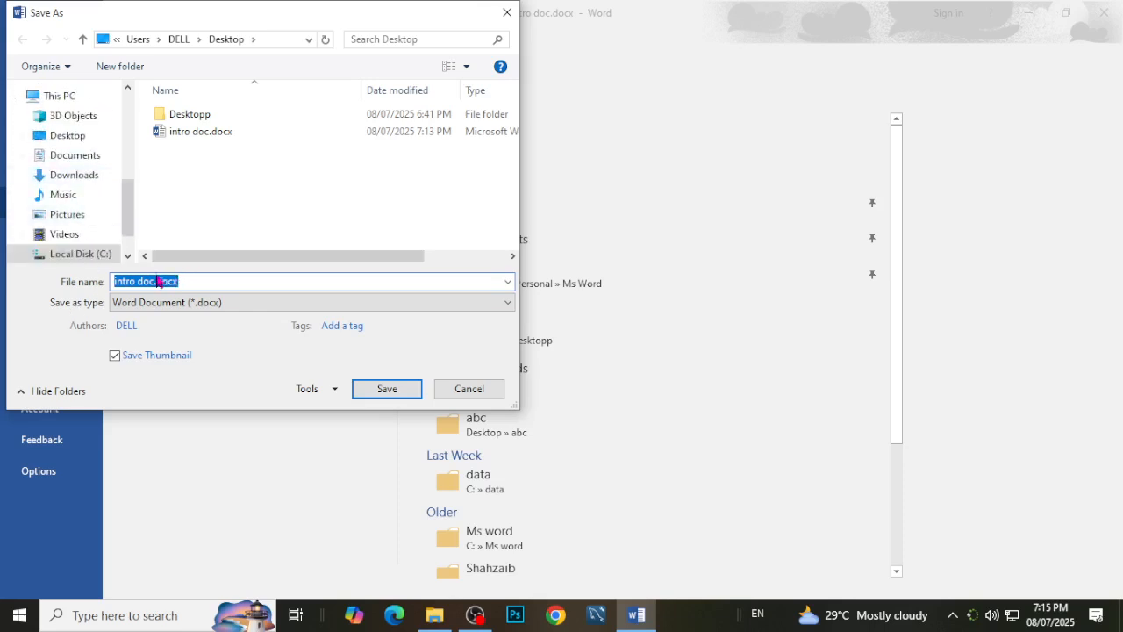
click(125, 285)
click(114, 282)
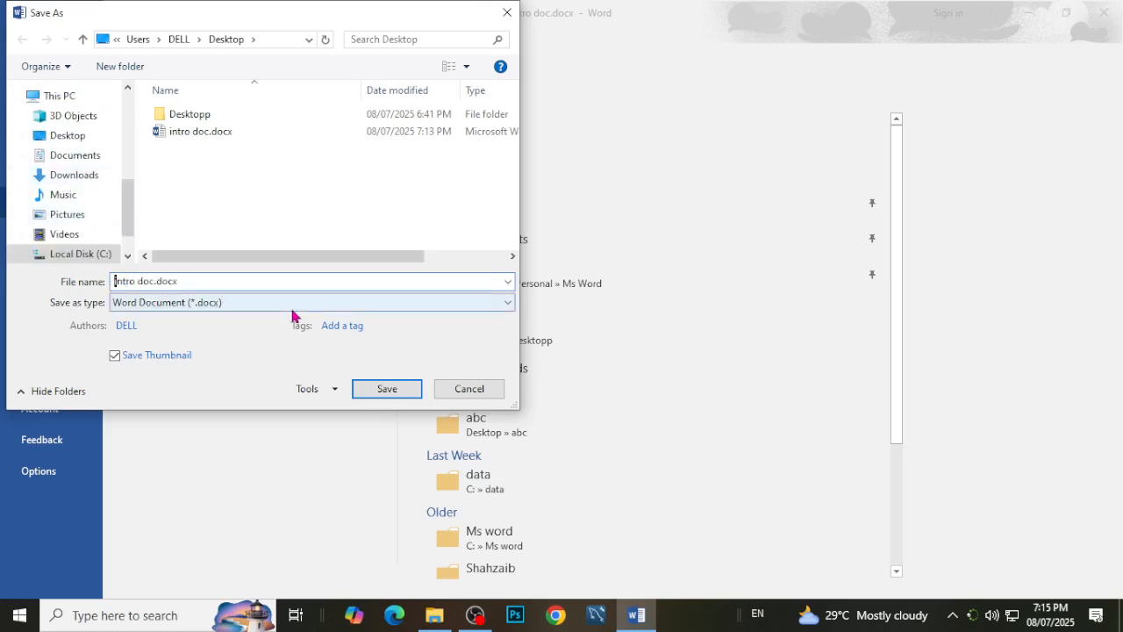
text(duplicate)
click(394, 393)
Delete the copy's first two paragraphs, beginning "For example, you can add" and "When you apply styles".
drag(532, 341, 277, 268)
key(Delete)
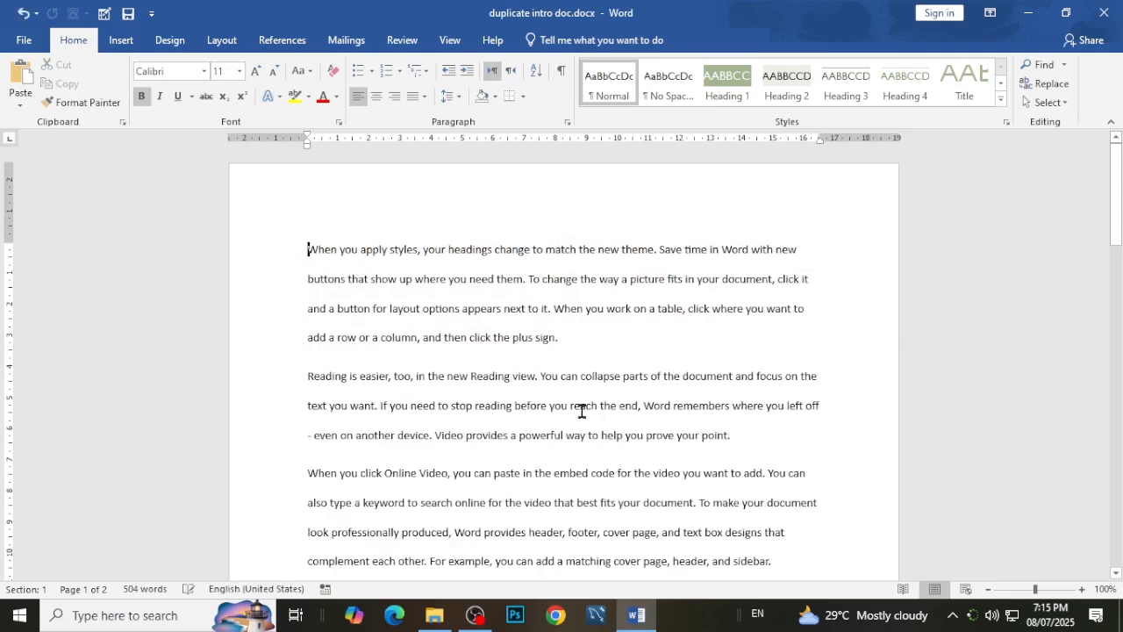
drag(566, 344, 775, 309)
key(Delete)
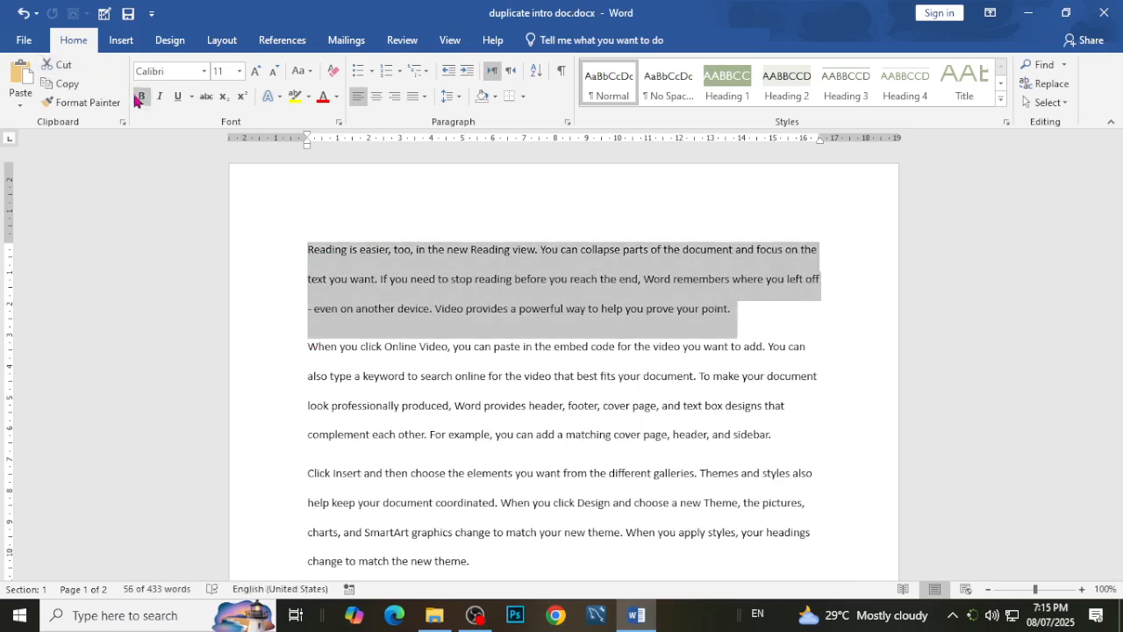
Make the paragraph beginning "Reading is easier, too" bold and enlarge its font to size 18.
click(140, 95)
click(256, 70)
click(255, 70)
click(255, 71)
click(256, 71)
click(522, 449)
scroll(546, 492, down, 8)
scroll(547, 492, up, 7)
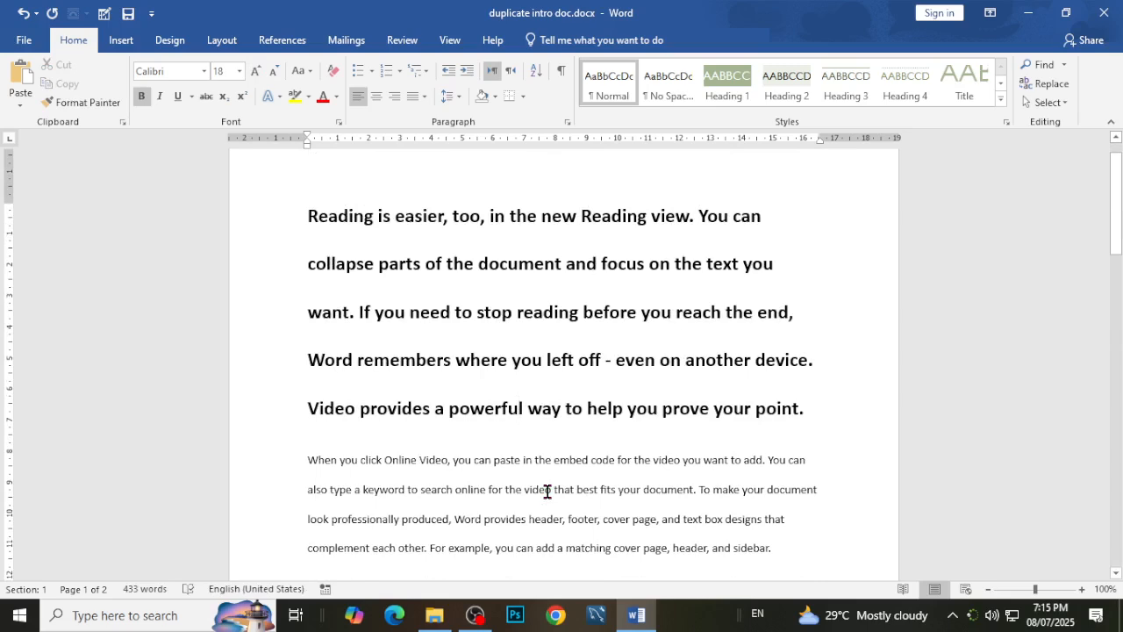
Save the changes to duplicate intro doc and close it.
click(24, 40)
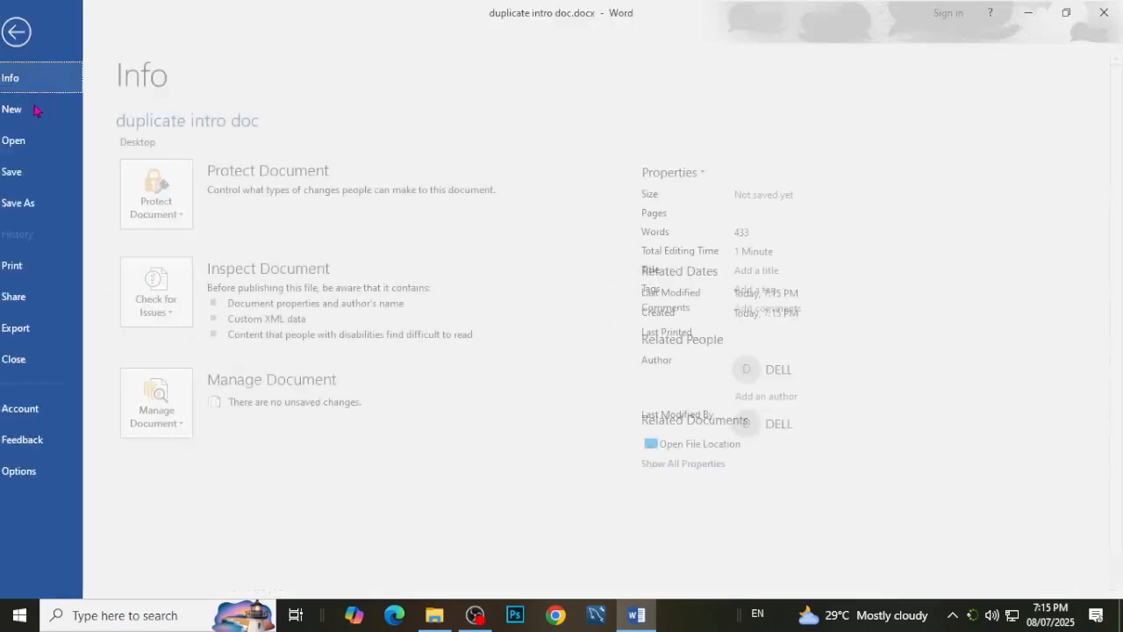
click(19, 171)
key(alt+F4)
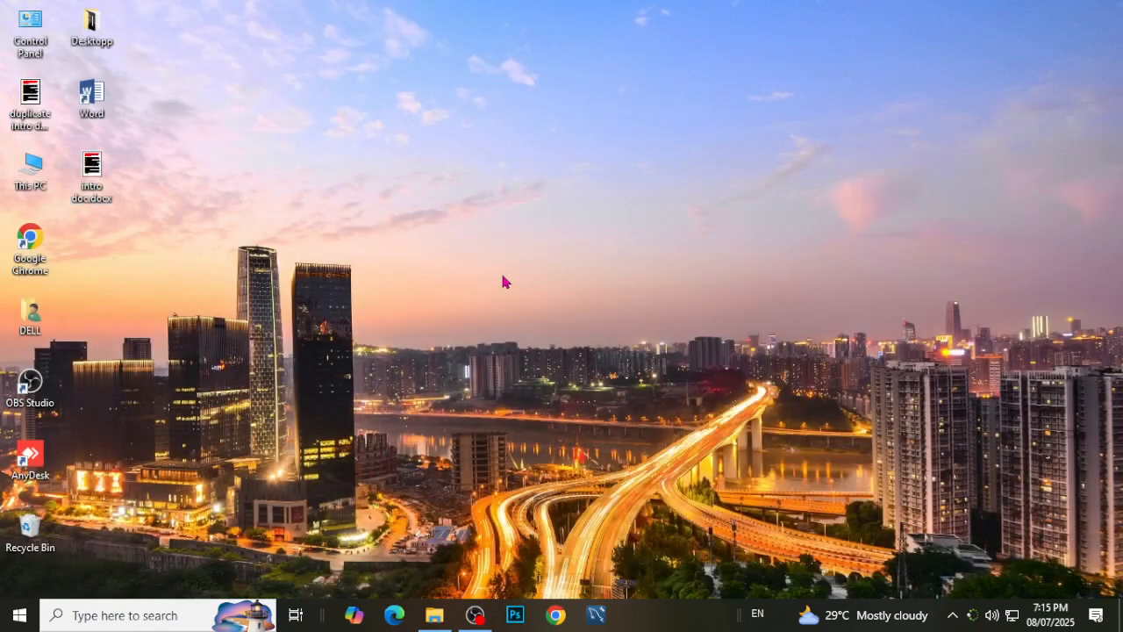
Open intro doc.docx from the desktop, close it, and open duplicate intro doc.docx to compare their contents.
double_click(94, 175)
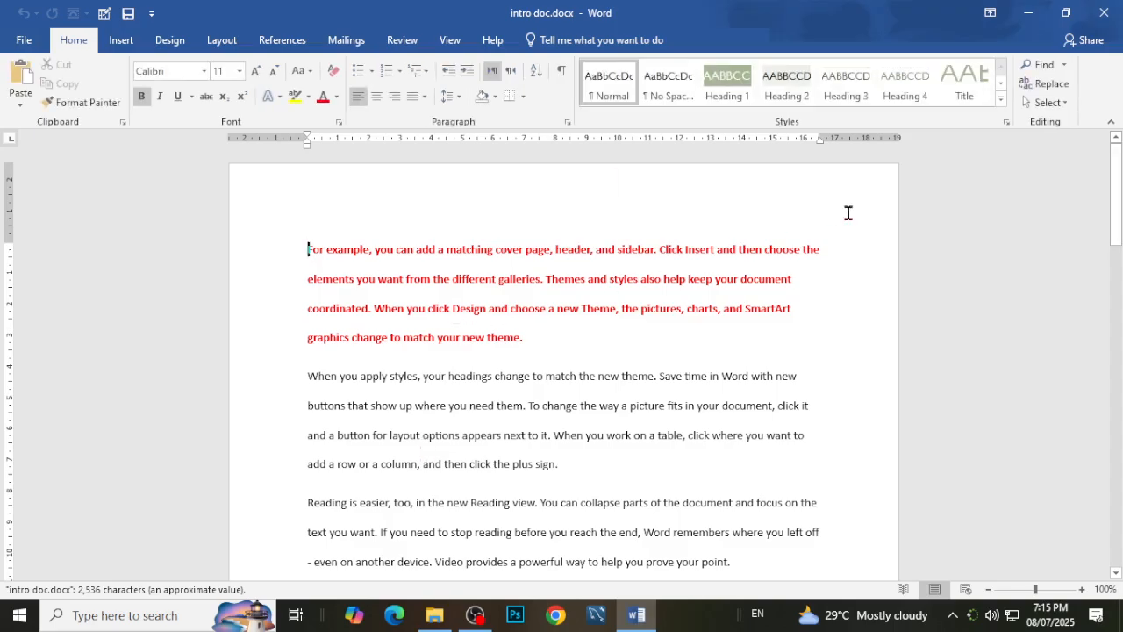
click(1104, 12)
double_click(30, 114)
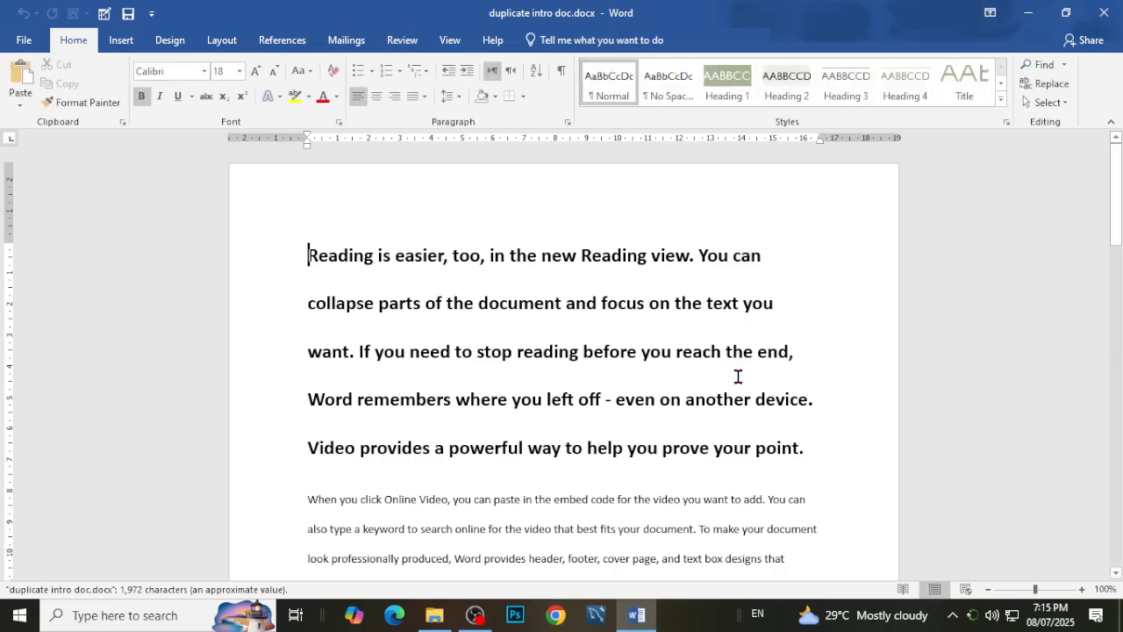
scroll(737, 375, down, 3)
scroll(737, 375, down, 10)
scroll(737, 376, up, 12)
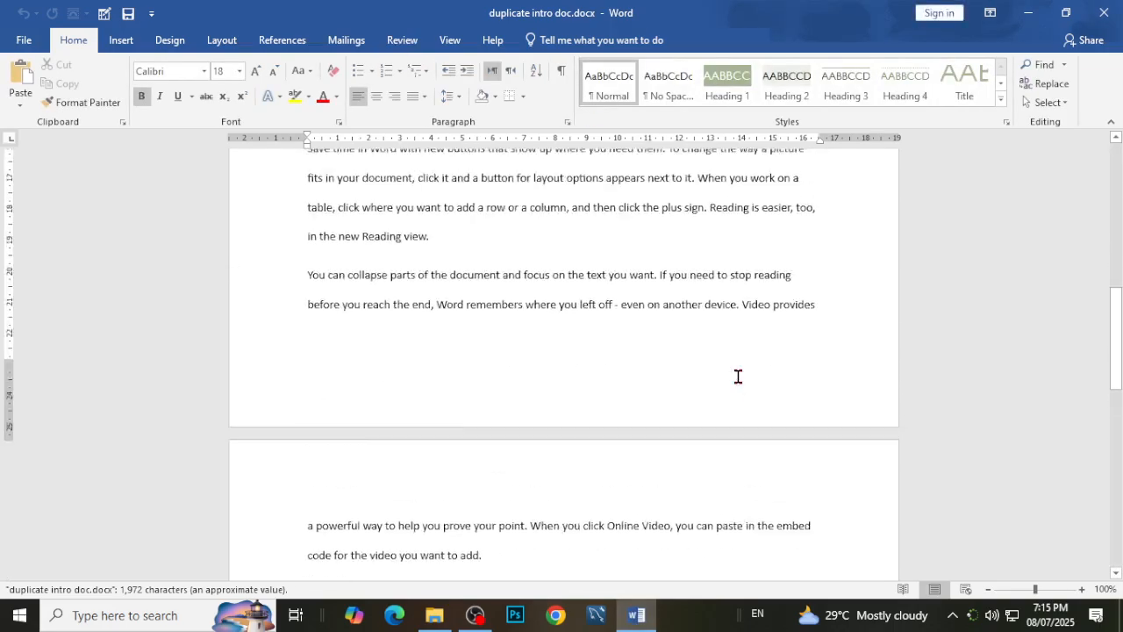
scroll(737, 376, up, 2)
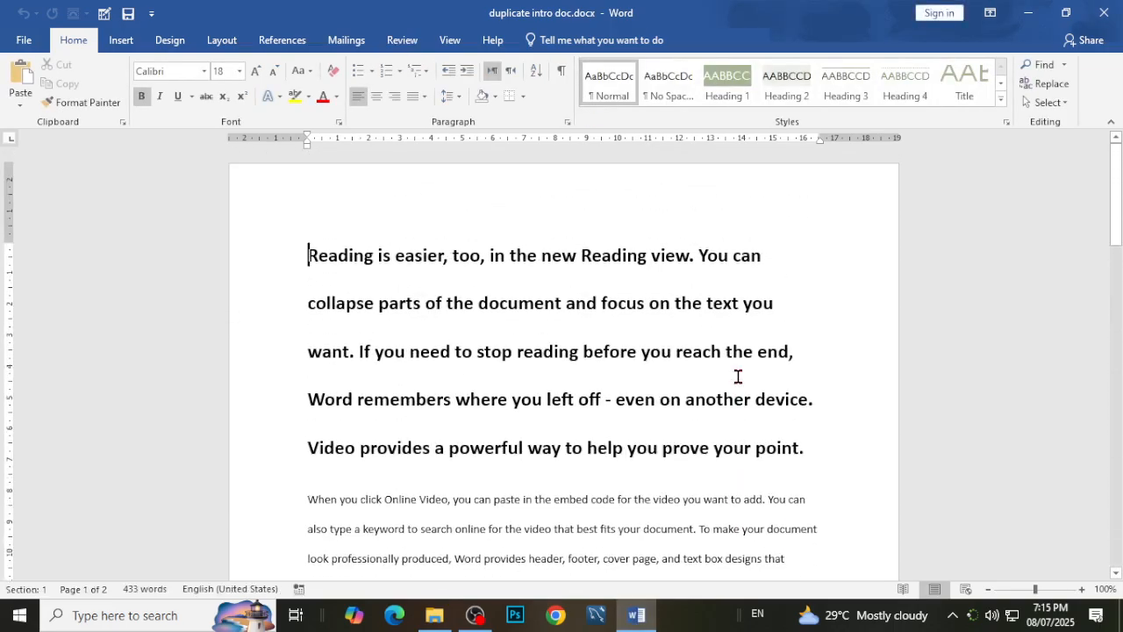
click(744, 350)
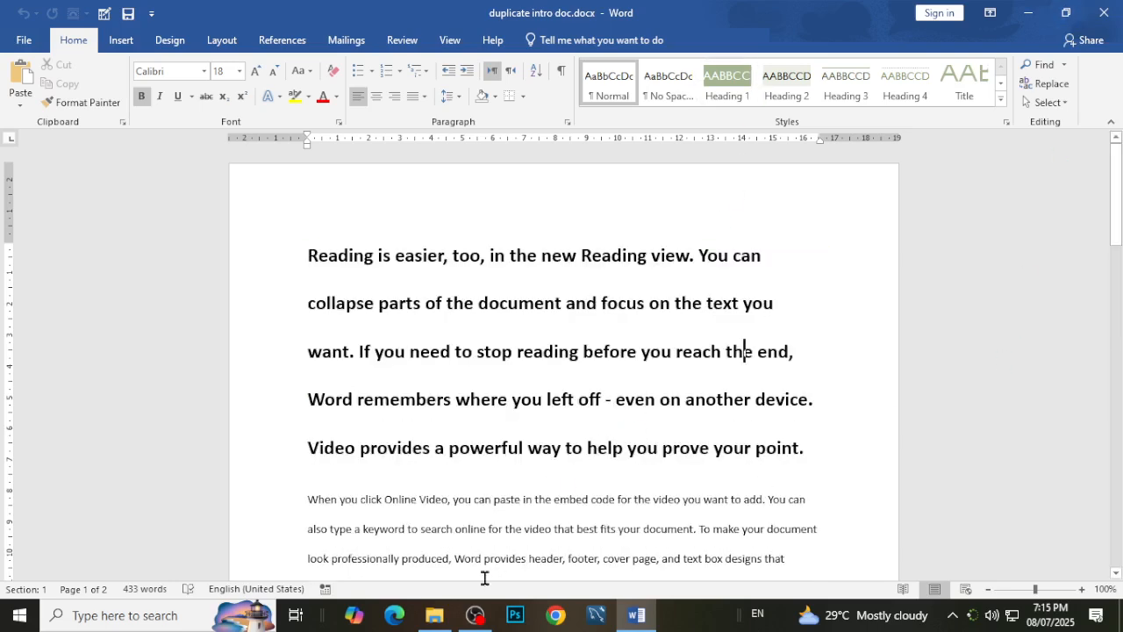
click(475, 615)
scroll(564, 366, down, 2)
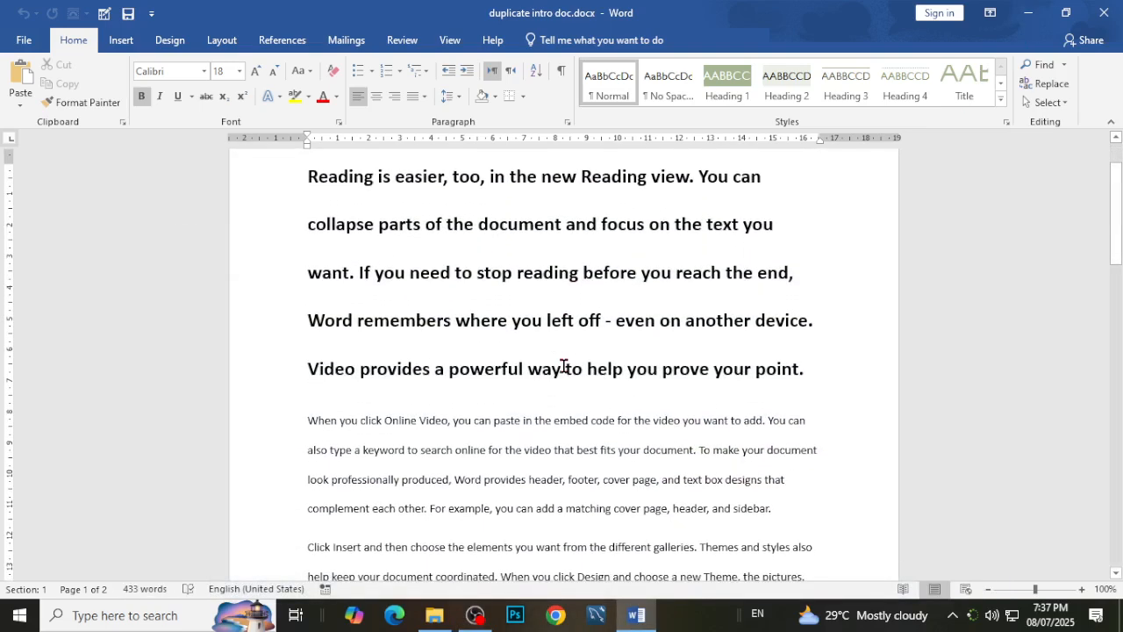
click(27, 39)
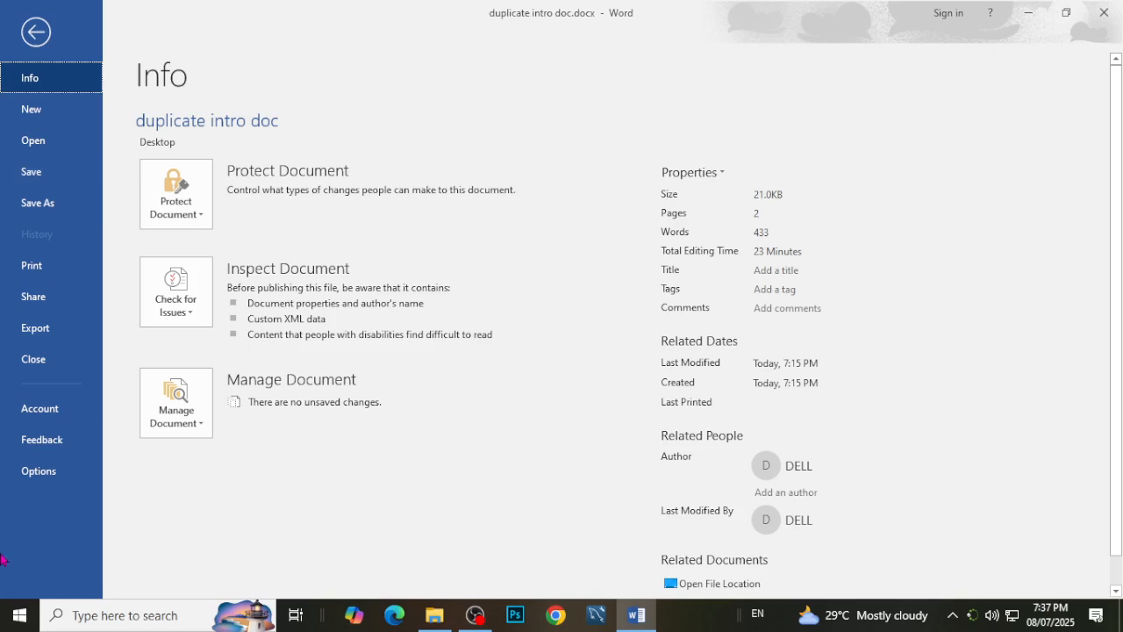
click(20, 40)
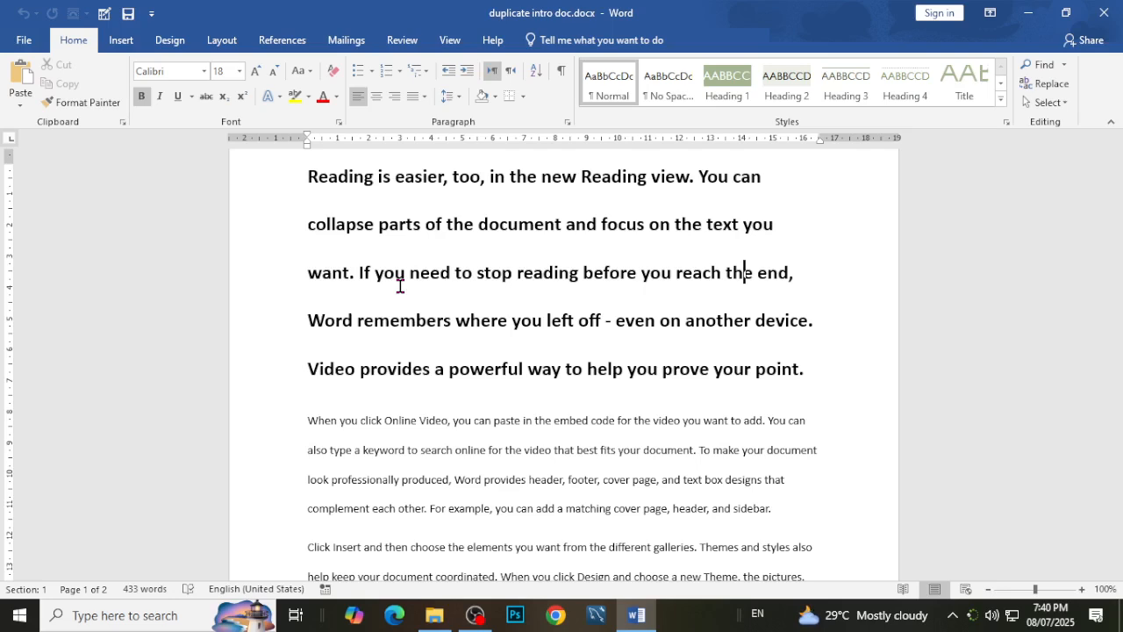
Save the document on the desktop in PDF format as "duplicate intro doc.pdf", with the file opening after publishing.
click(28, 40)
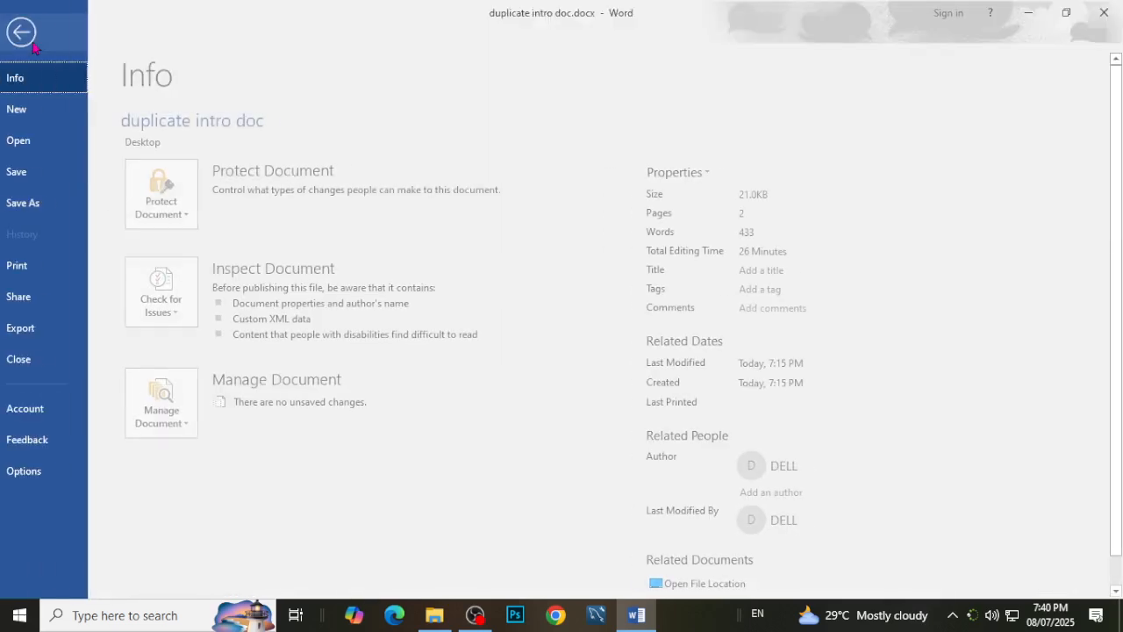
click(46, 213)
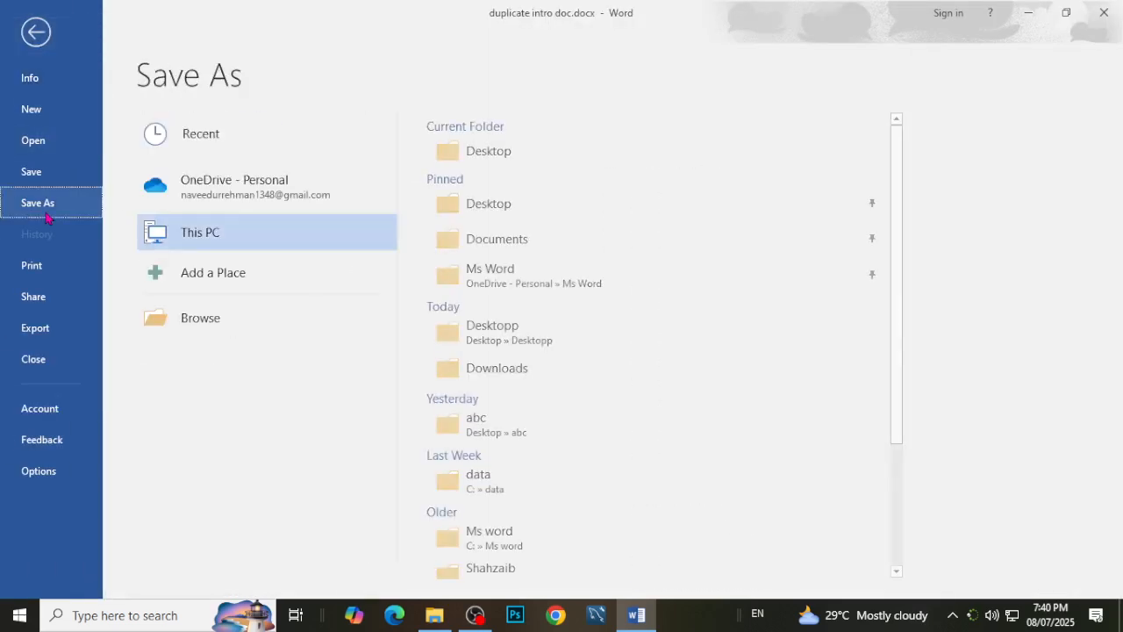
click(232, 332)
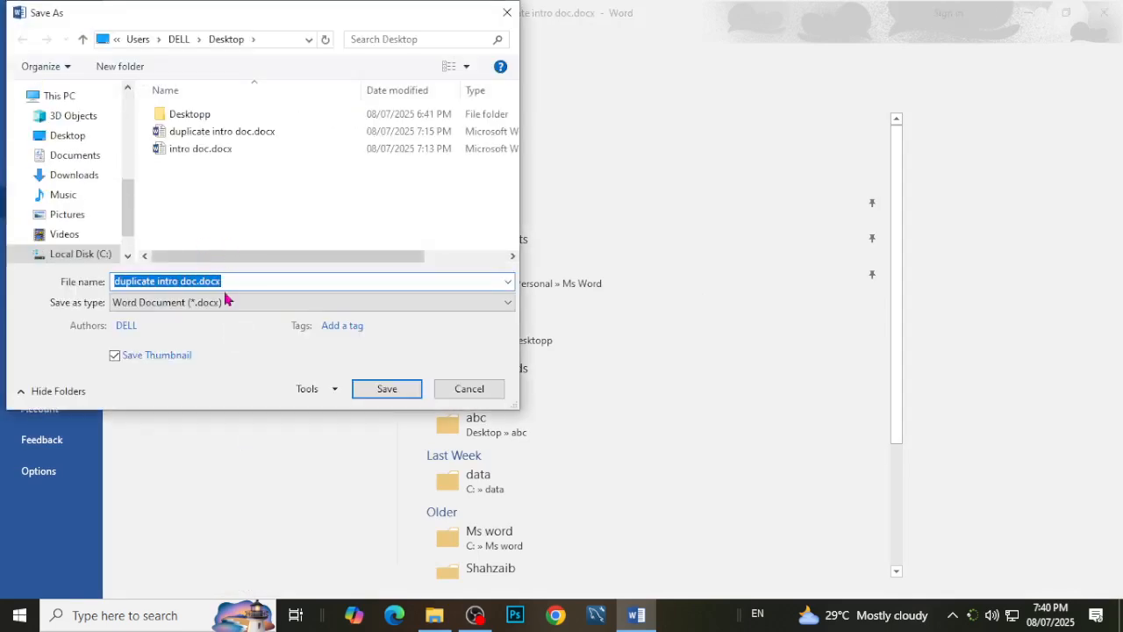
click(457, 388)
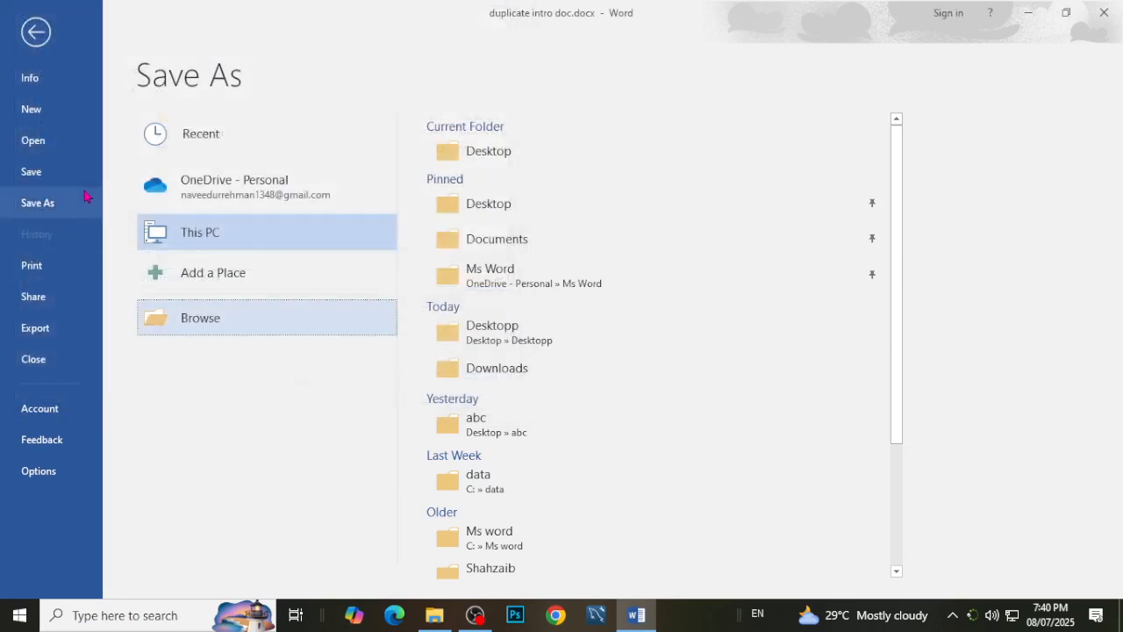
click(168, 321)
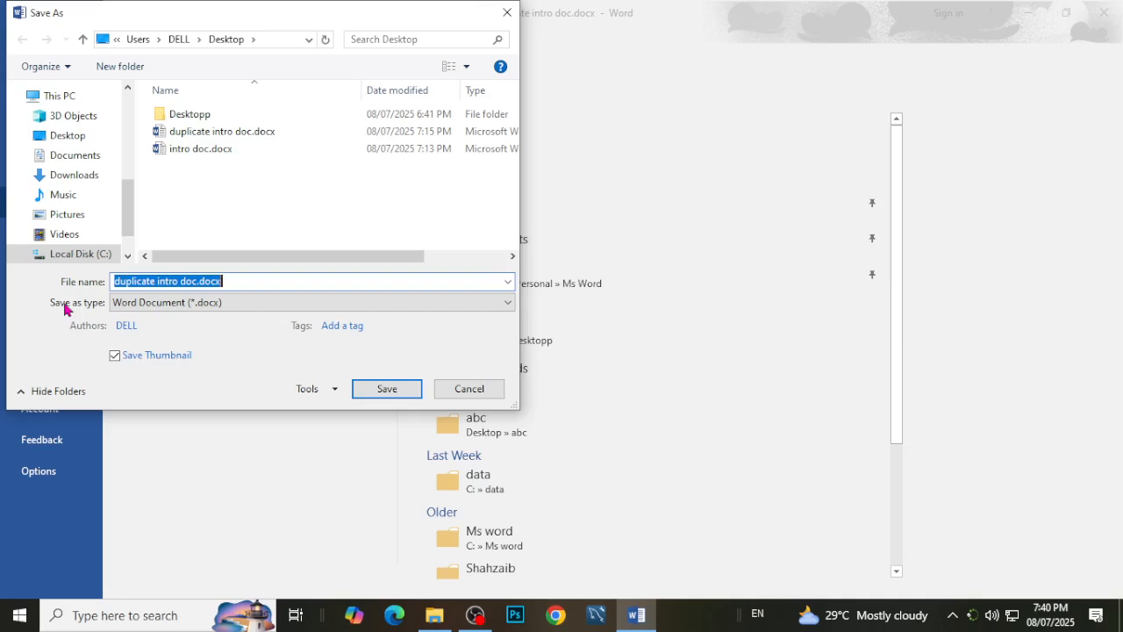
click(237, 302)
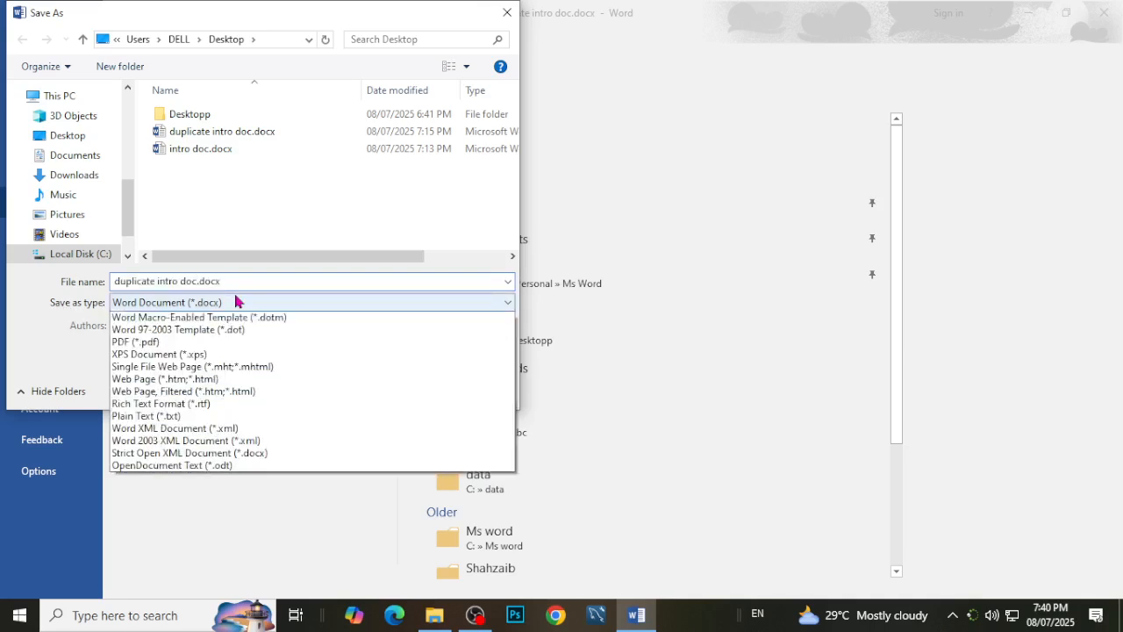
click(165, 396)
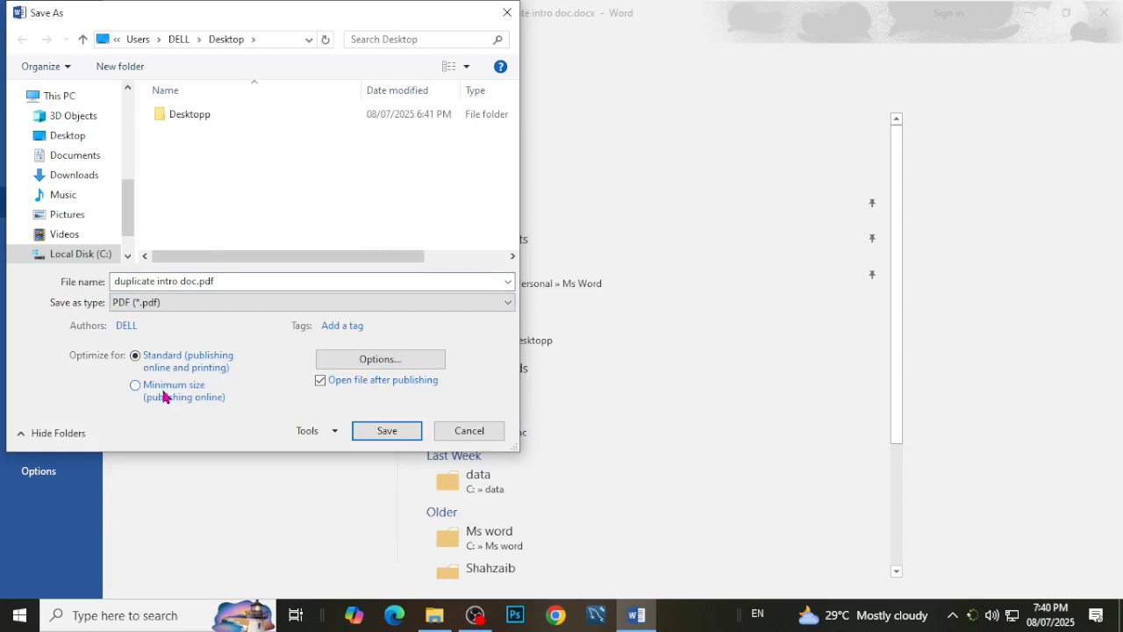
click(387, 430)
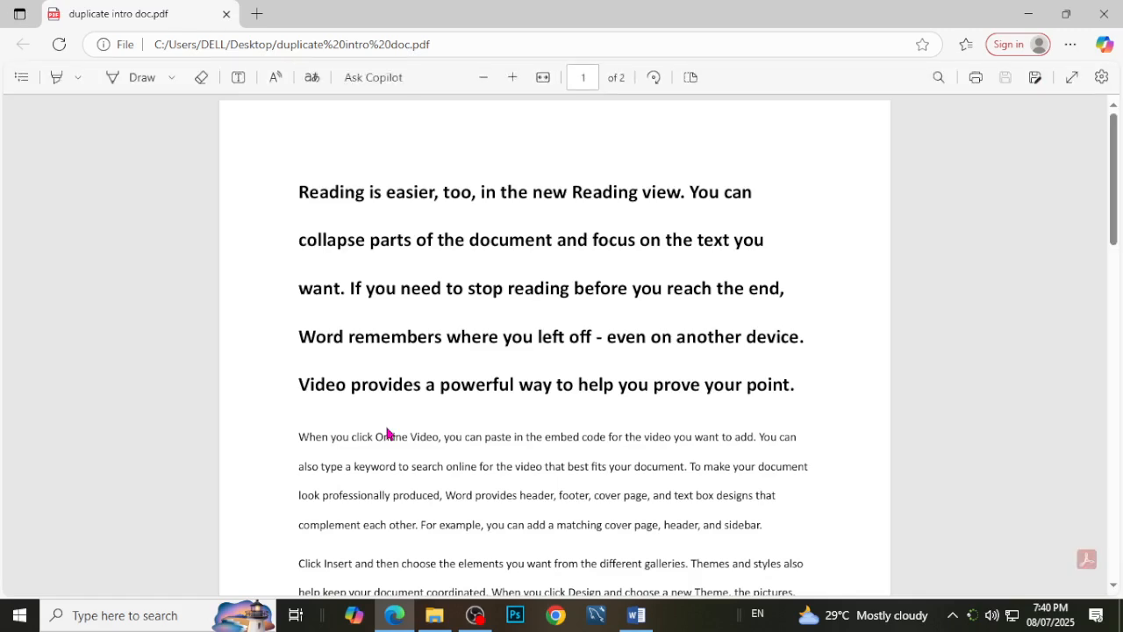
Look through the exported PDF in Microsoft Edge and try selecting part of its text.
scroll(571, 432, down, 5)
scroll(605, 437, up, 2)
drag(533, 234, 306, 216)
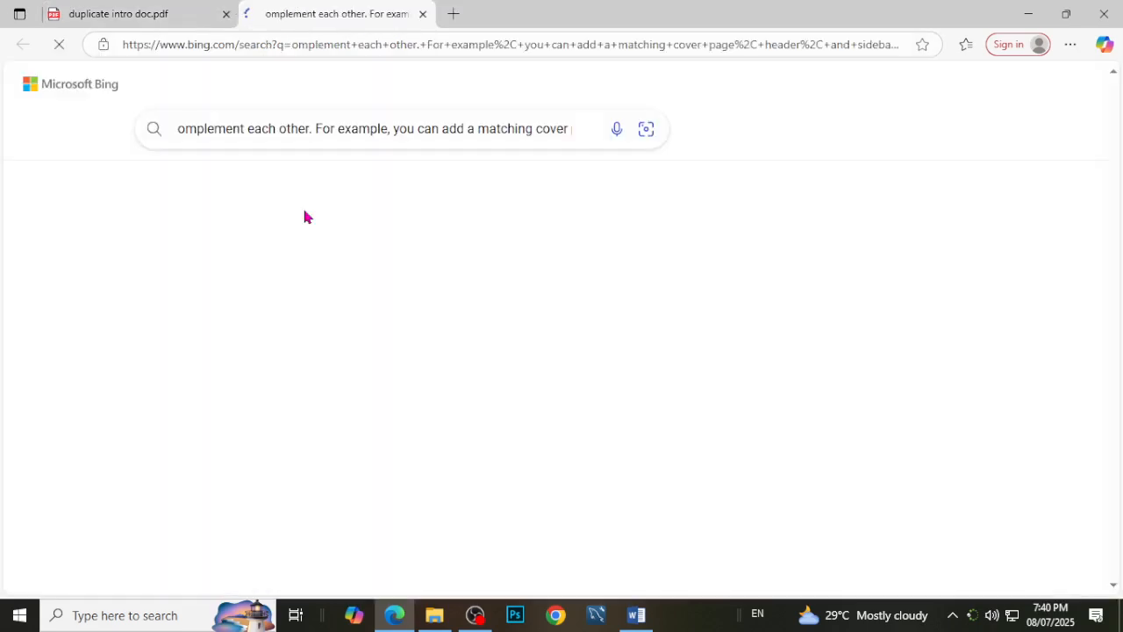
Return to duplicate intro doc.pdf, clear the text selection, and close Microsoft Edge.
click(151, 12)
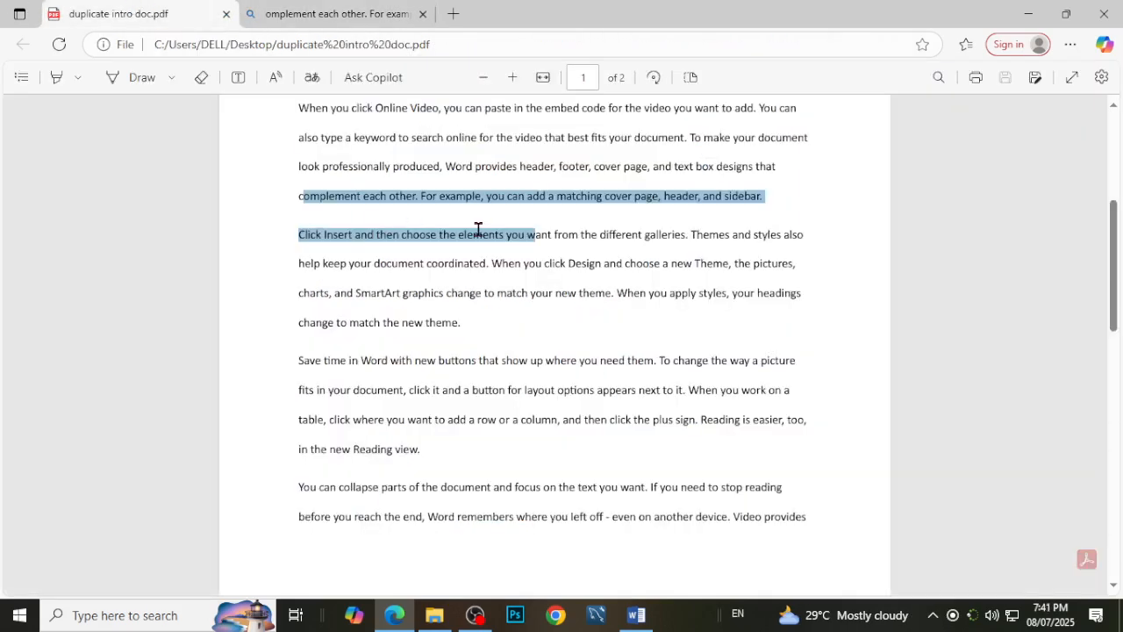
scroll(479, 231, up, 4)
click(506, 247)
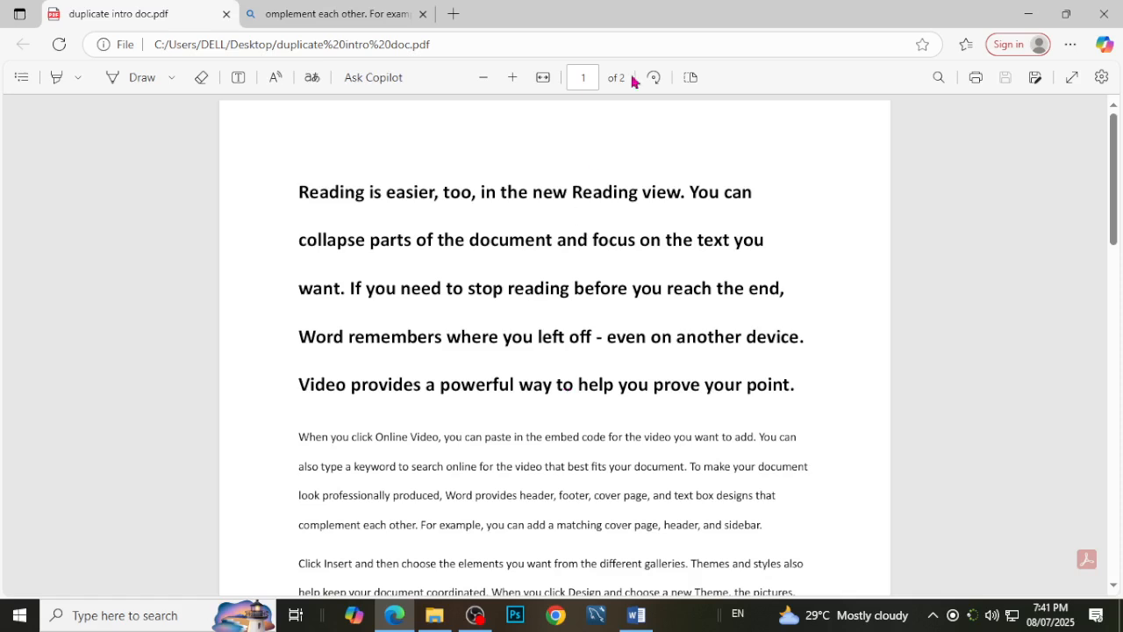
click(1104, 14)
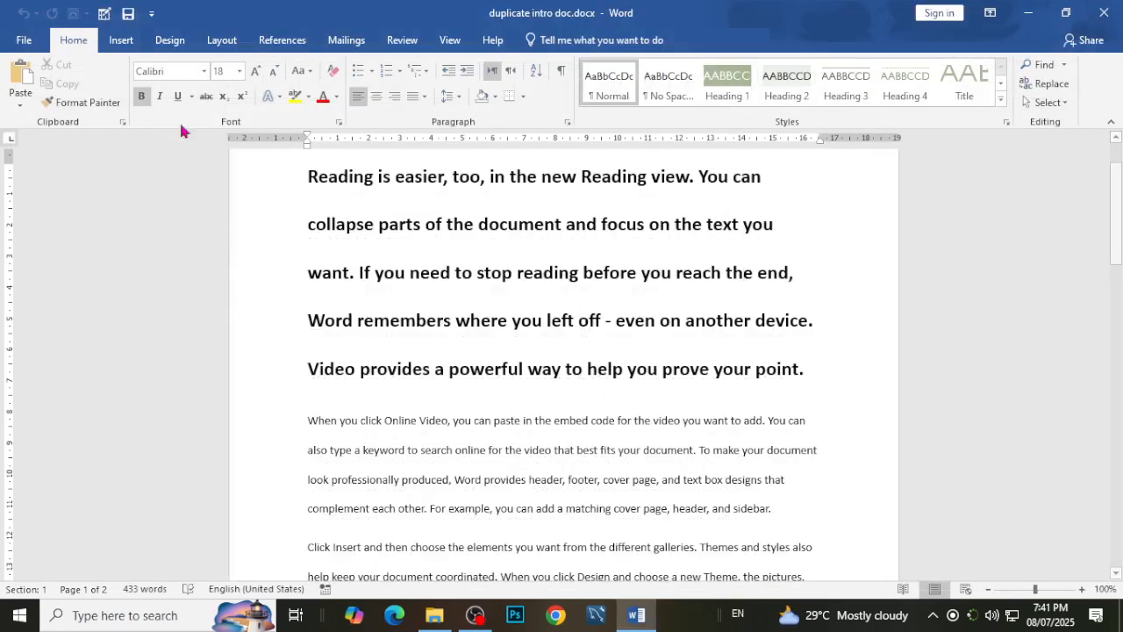
click(23, 39)
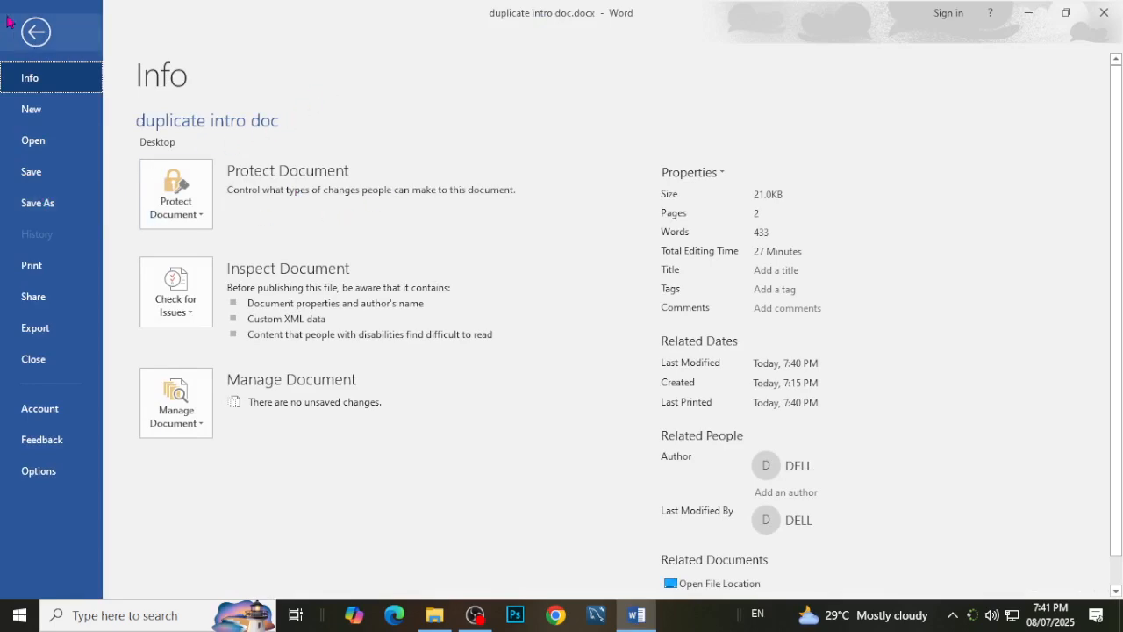
click(31, 44)
click(416, 384)
scroll(416, 381, up, 1)
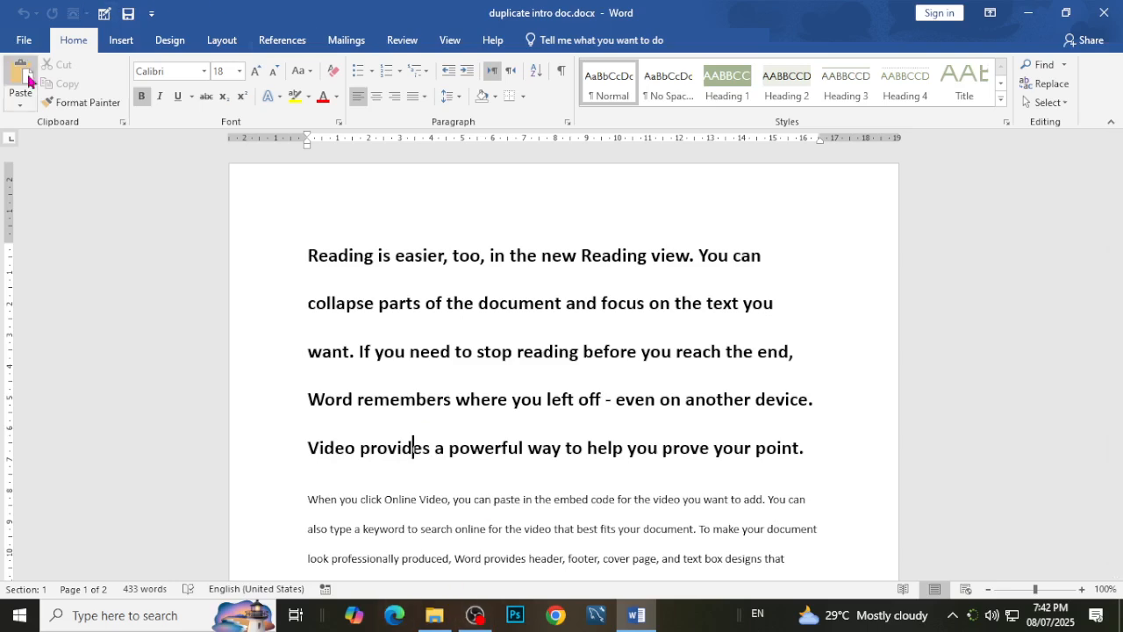
Save duplicate intro doc.docx on the desktop with a password to open, entering and confirming the password in General Options, and close the document.
click(33, 43)
click(48, 207)
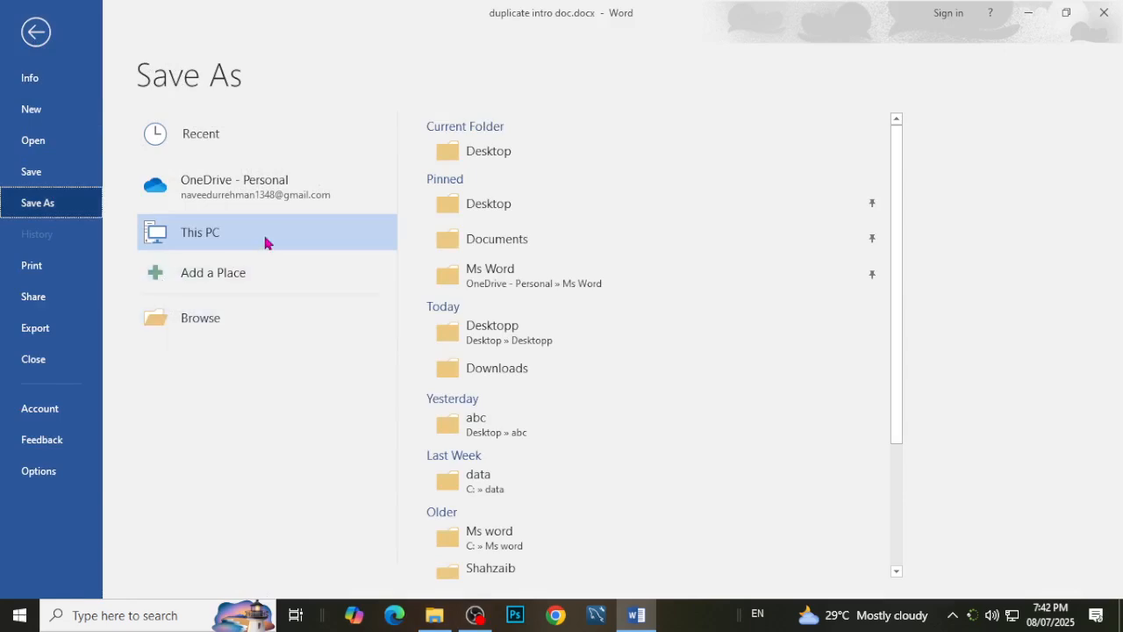
double_click(255, 242)
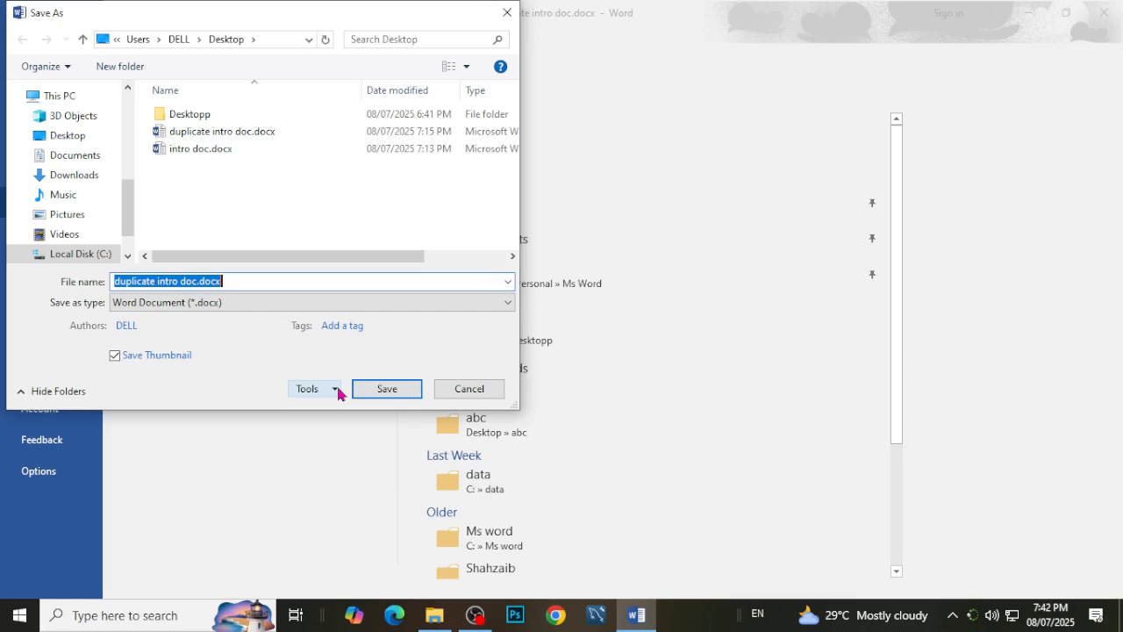
click(507, 12)
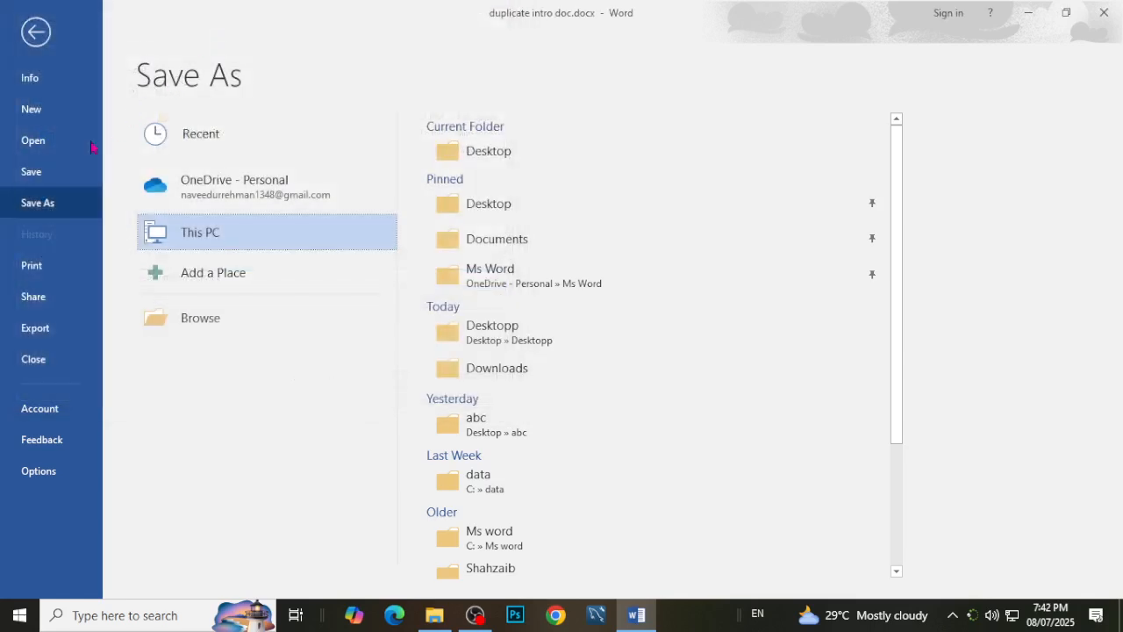
click(204, 235)
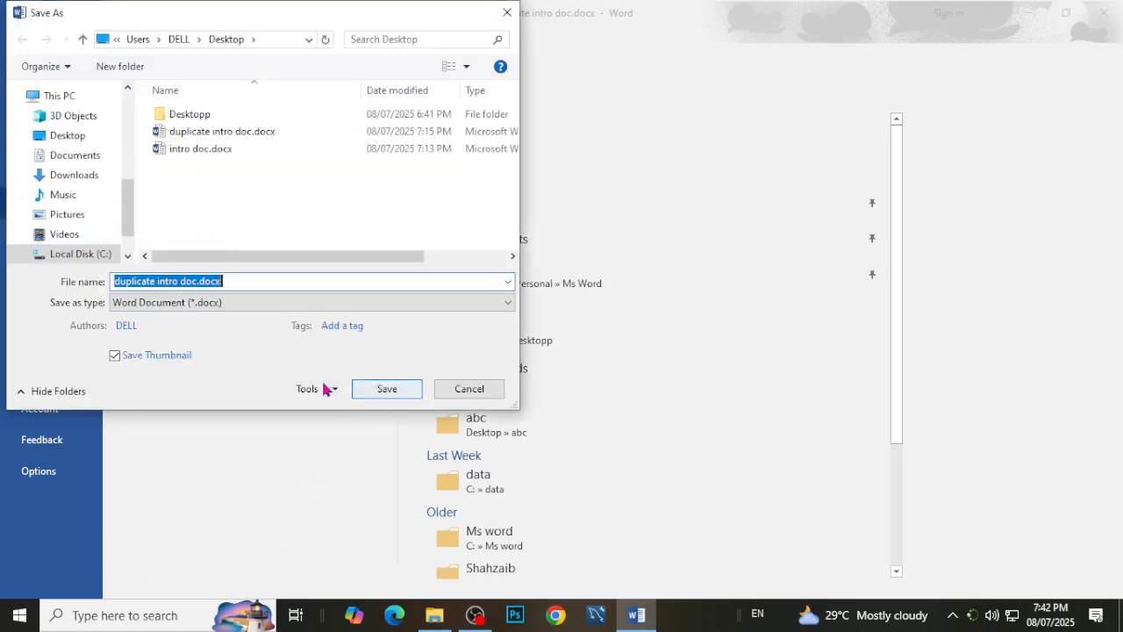
click(334, 389)
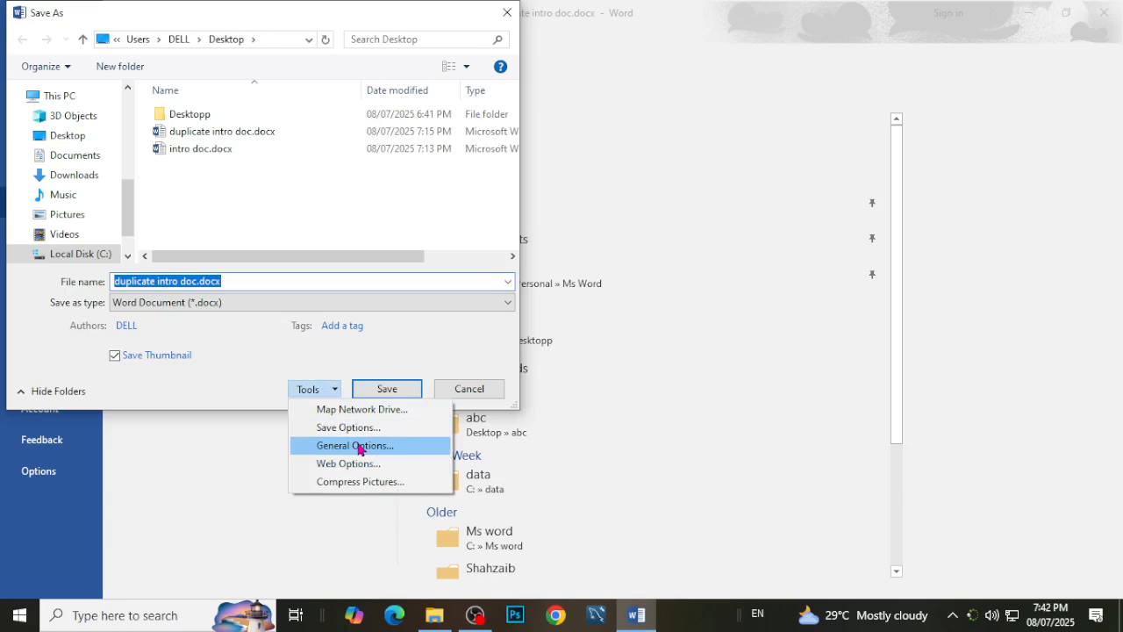
click(388, 447)
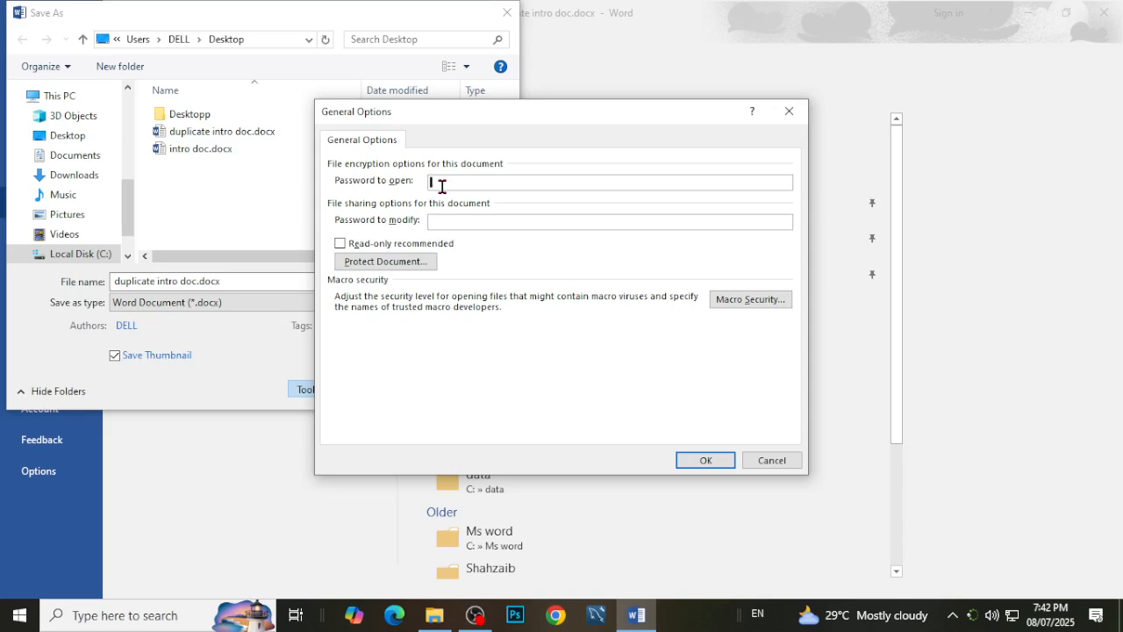
text(123)
click(690, 459)
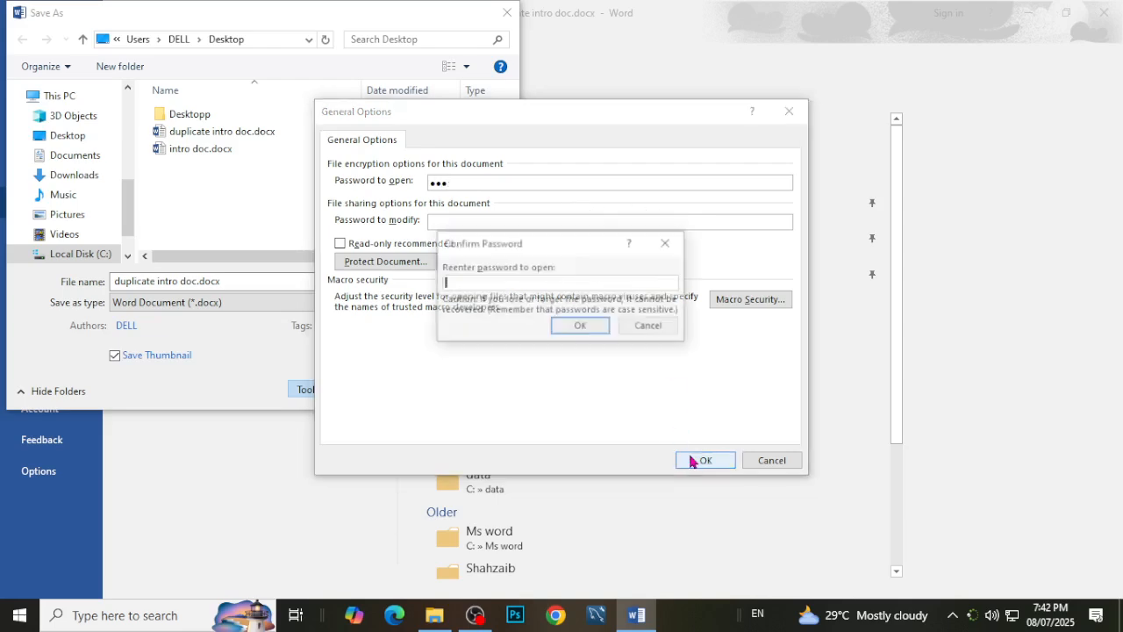
text(123)
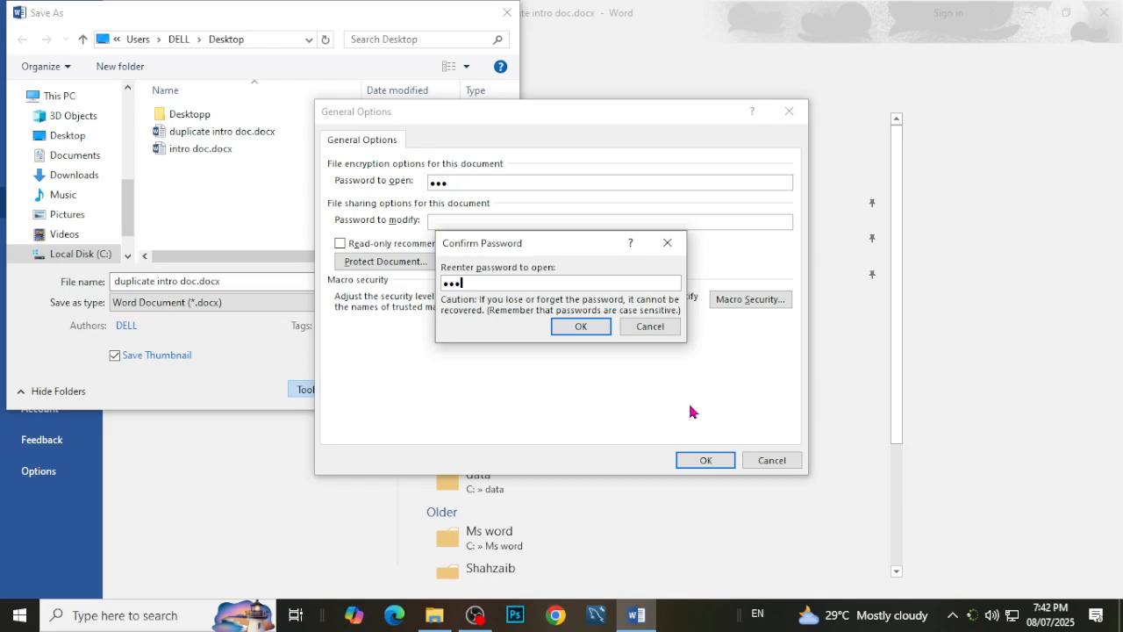
click(580, 327)
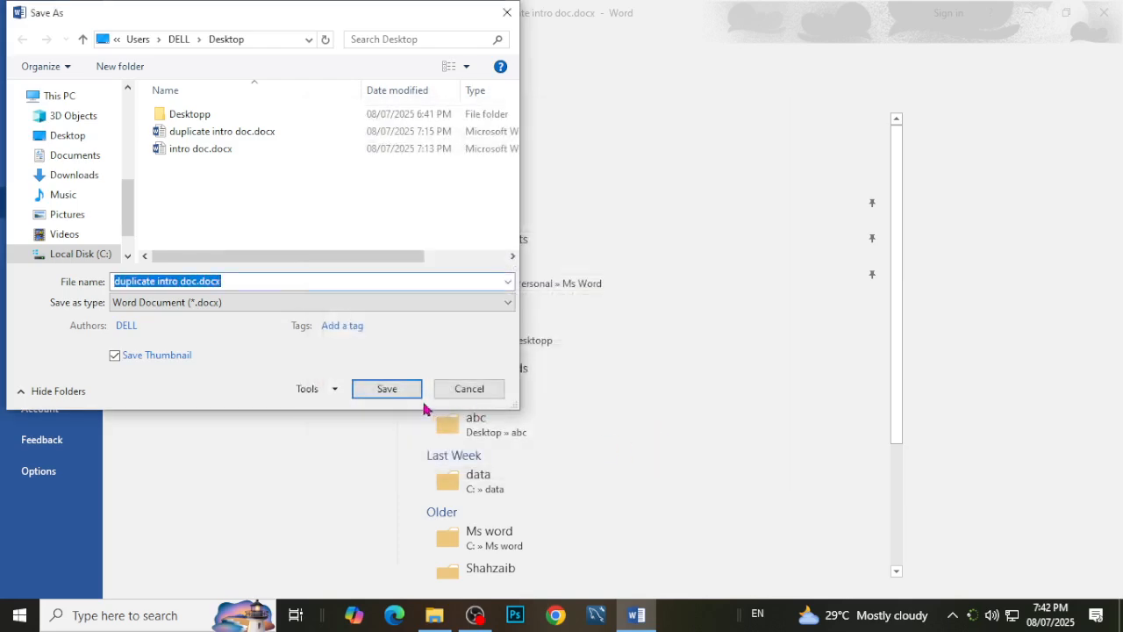
click(387, 389)
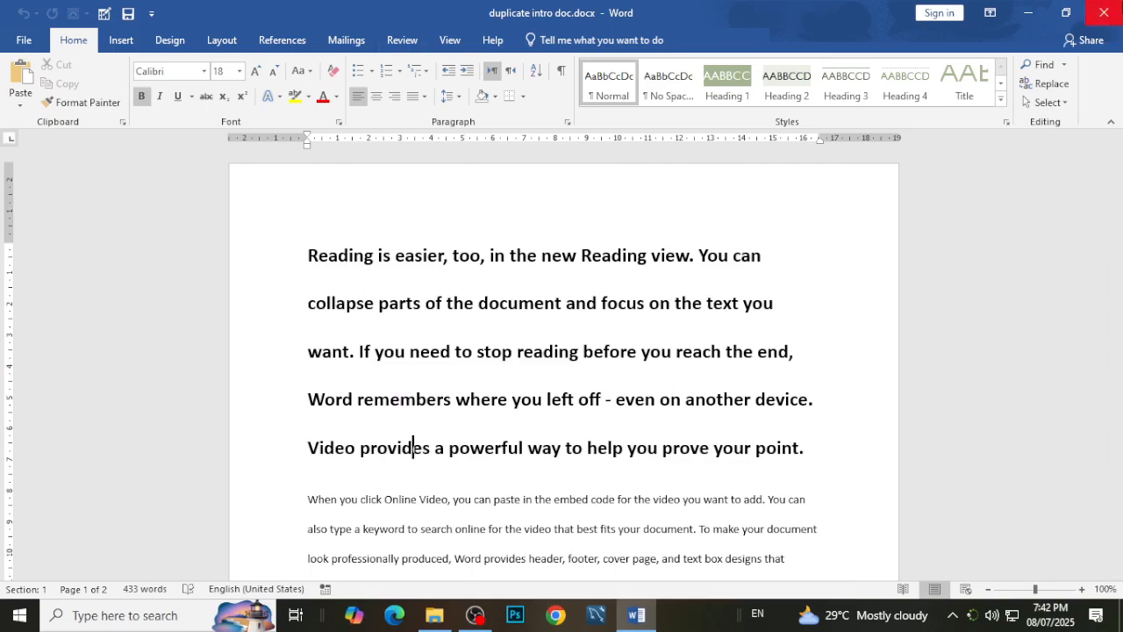
click(1103, 13)
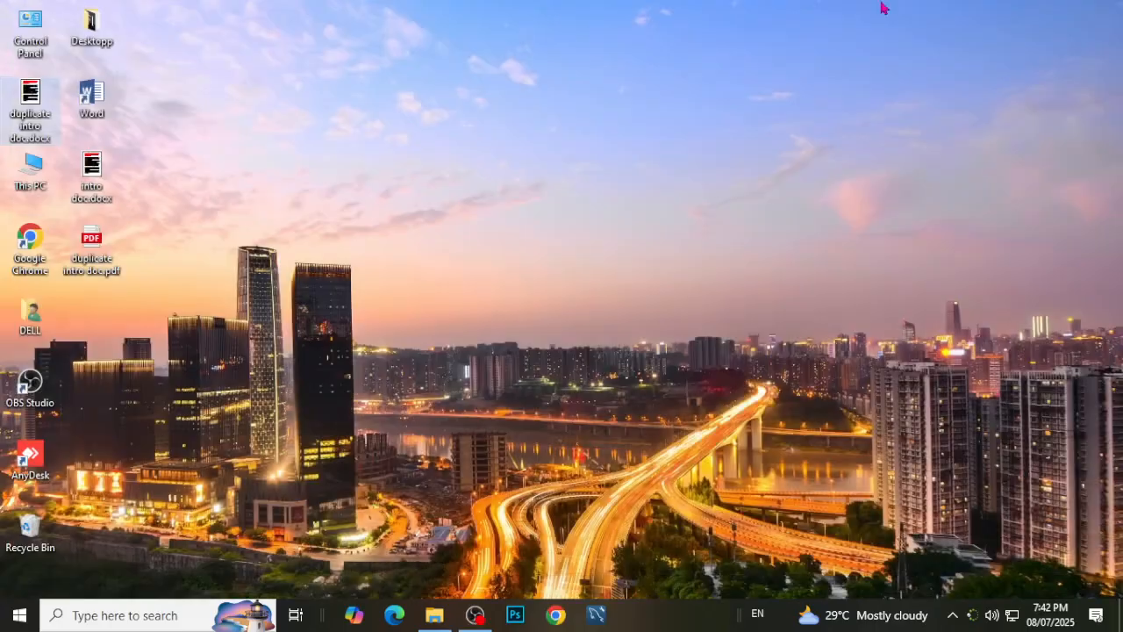
Try opening duplicate intro doc.docx from the desktop with a deliberately wrong password, and close Word.
double_click(45, 116)
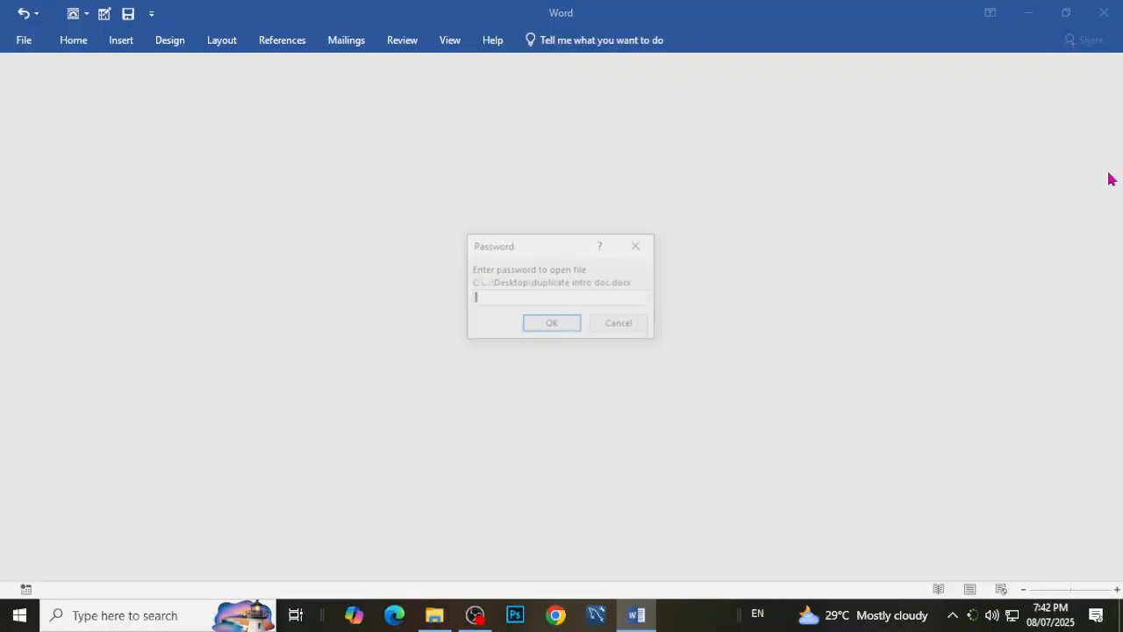
text(•••)
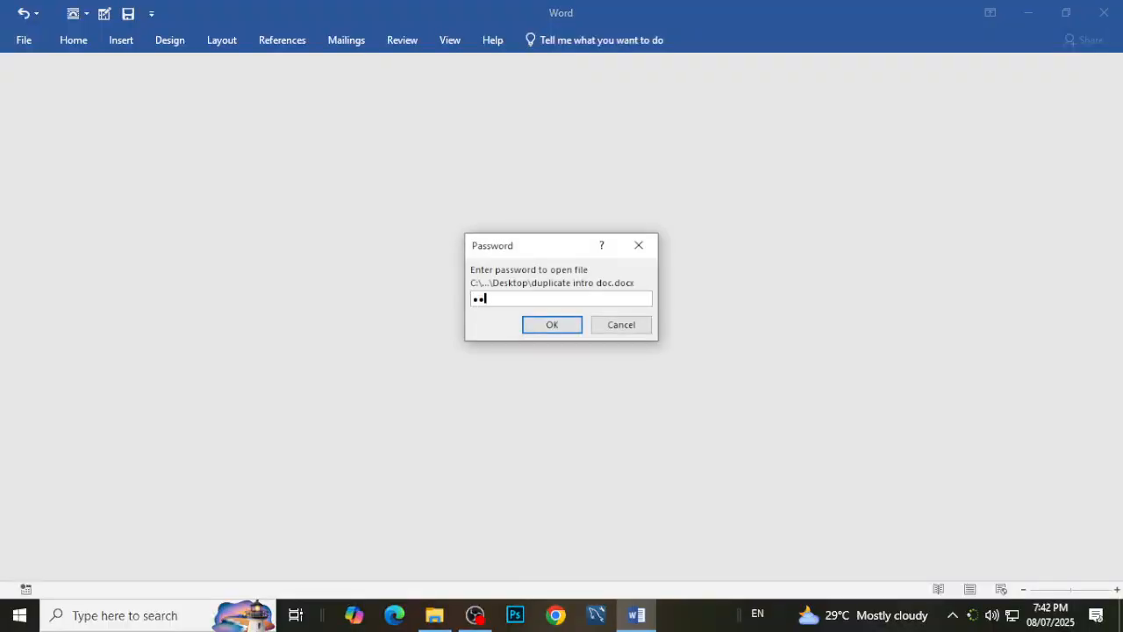
text(••)
click(571, 323)
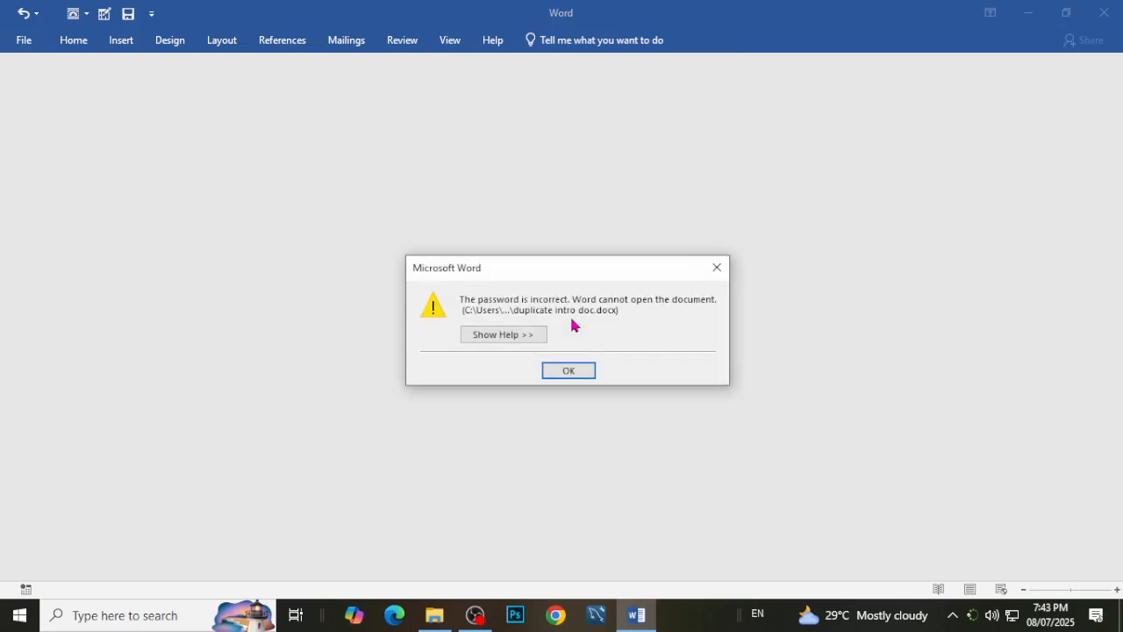
click(569, 370)
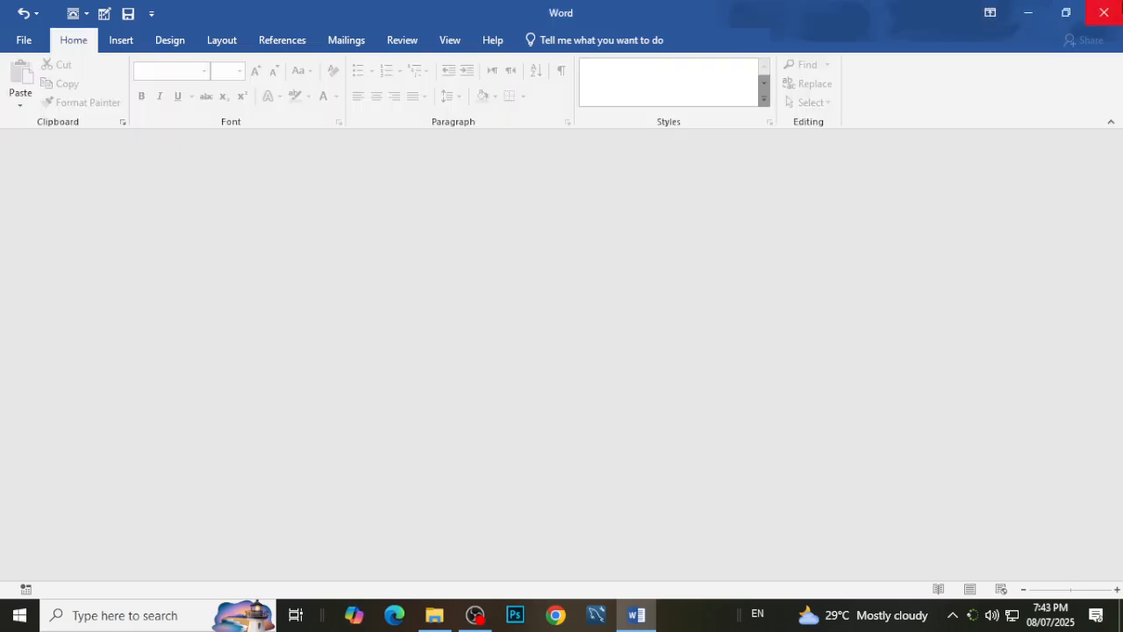
click(1103, 12)
Open duplicate intro doc.docx from the desktop by entering its document password.
double_click(38, 132)
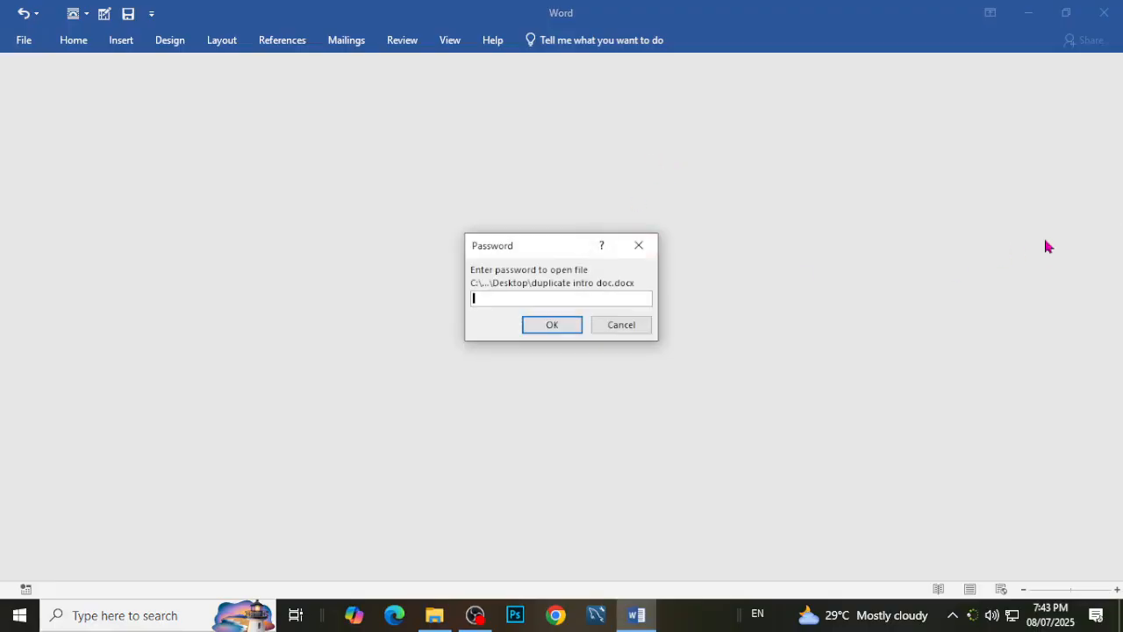
text(1234)
key(Return)
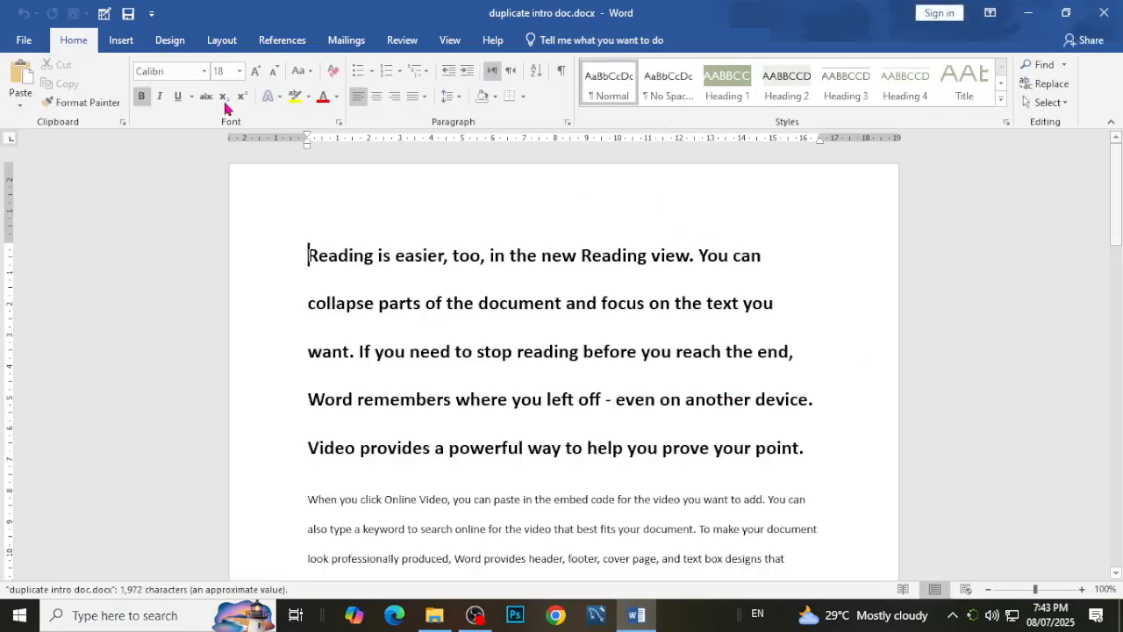
Remove the password to open in General Options, save duplicate intro doc.docx under the same name, and close the document.
click(17, 49)
click(39, 203)
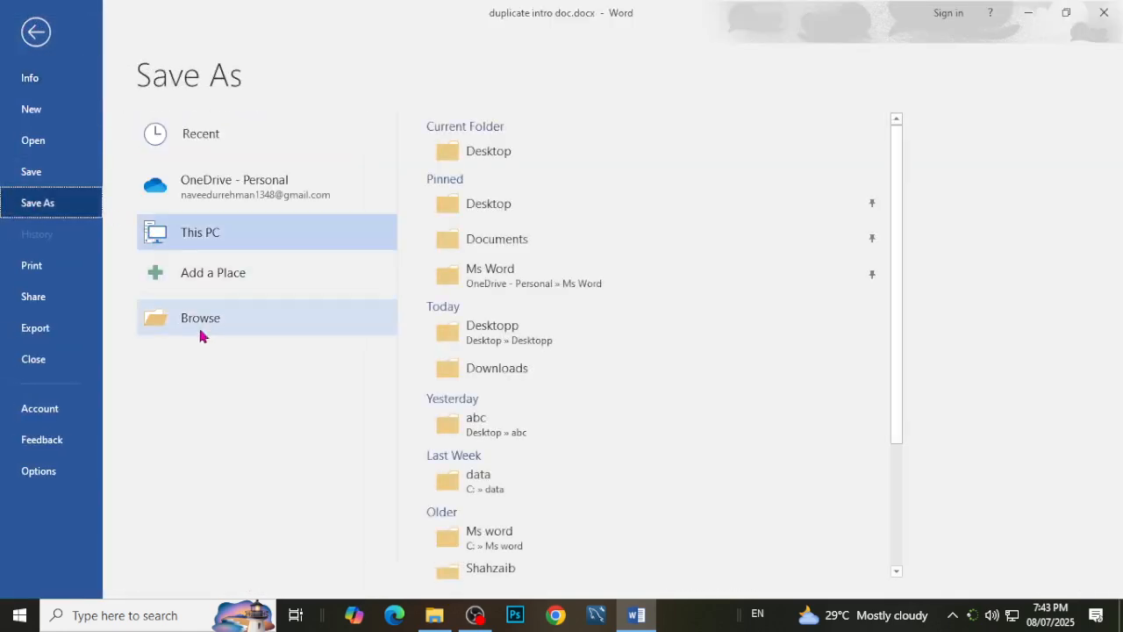
click(217, 237)
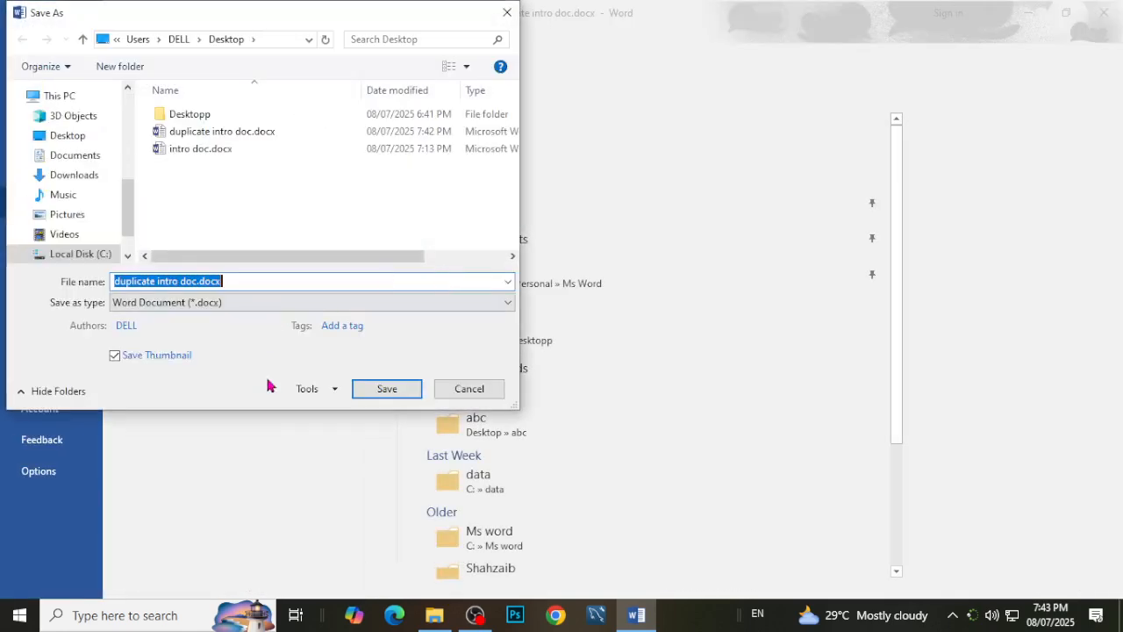
click(323, 389)
click(344, 449)
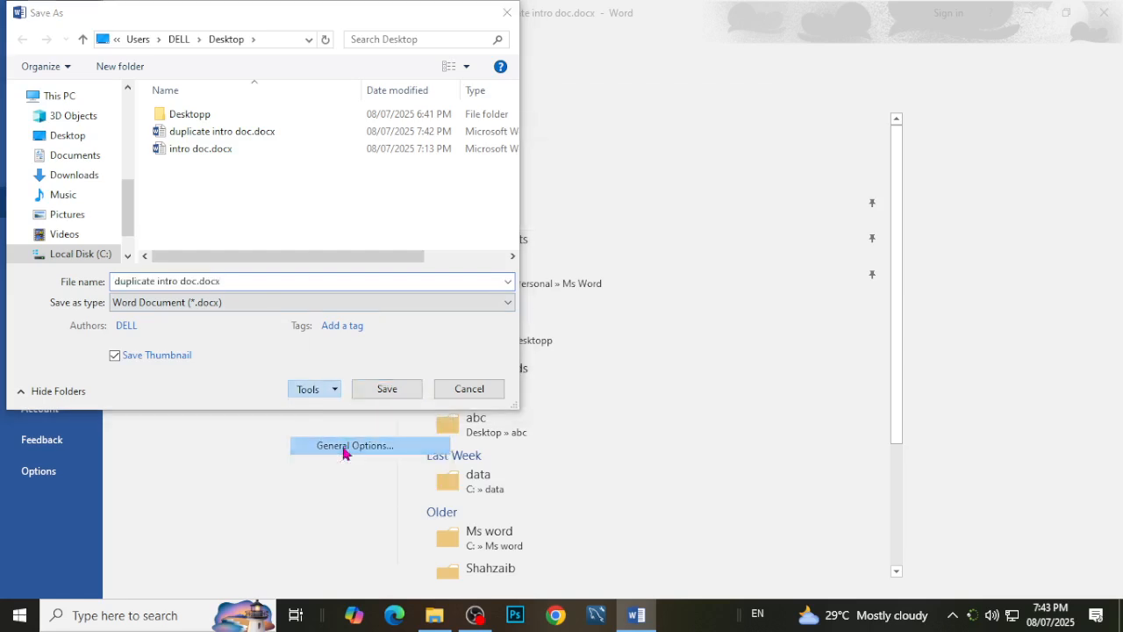
key(BackSpace)
key(BackSpace)
key(BackSpace)
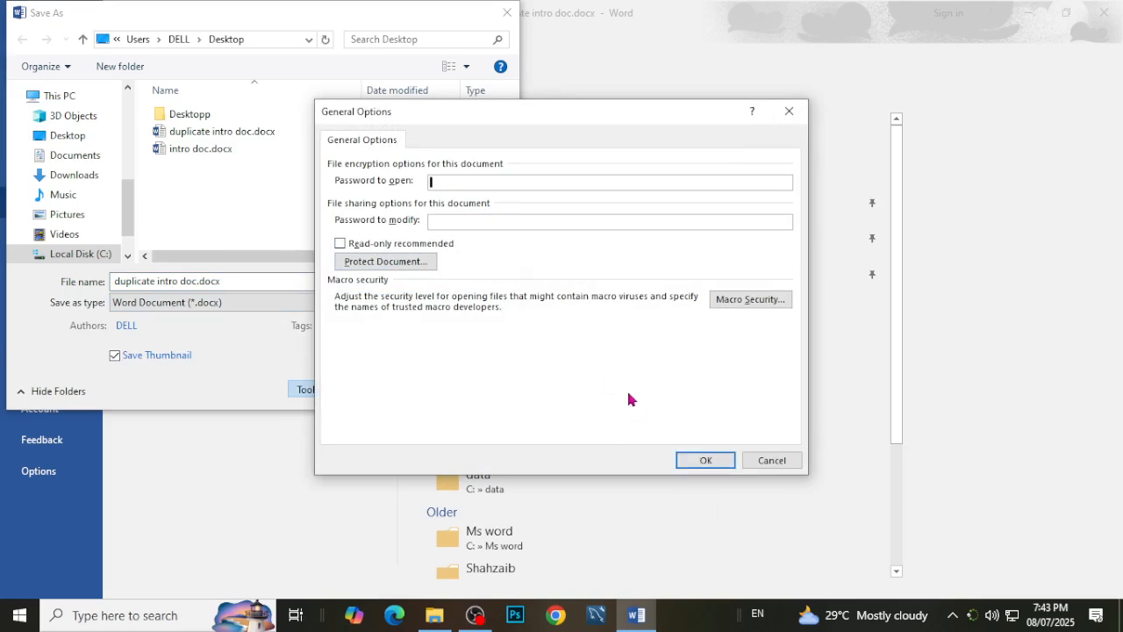
click(693, 459)
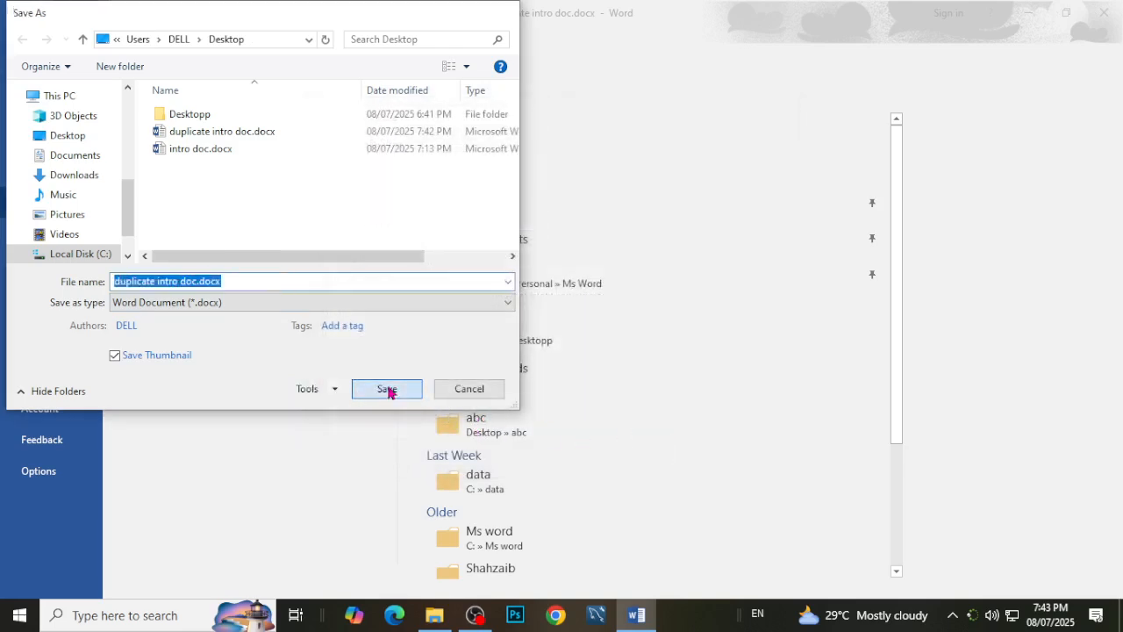
click(387, 388)
key(alt+F4)
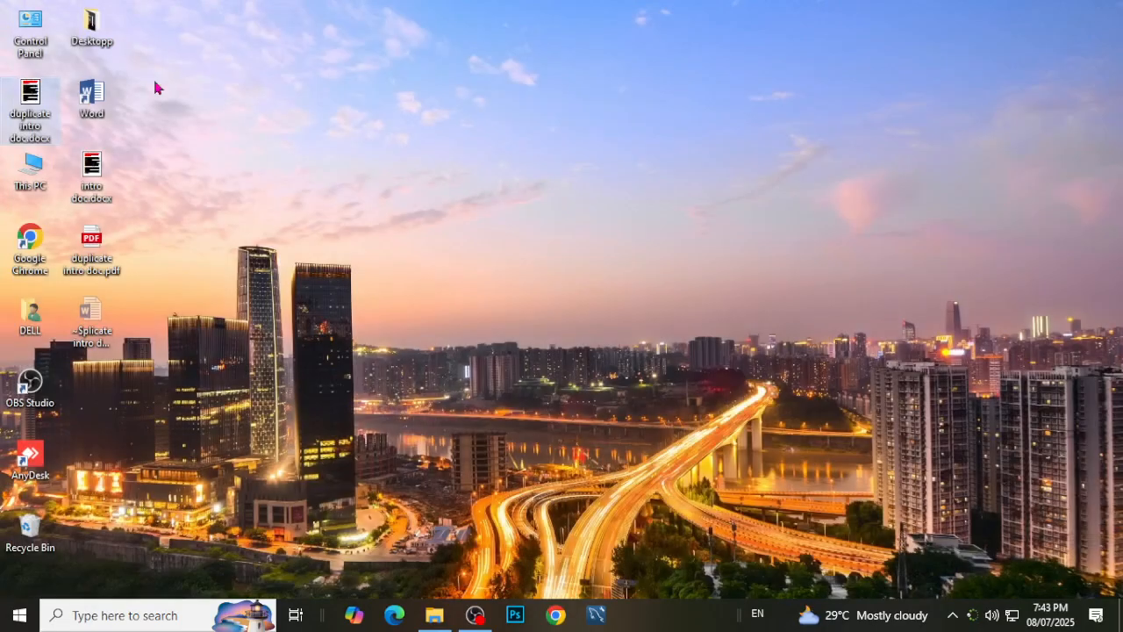
Reopen duplicate intro doc.docx from the desktop without a password and look through its contents.
double_click(32, 117)
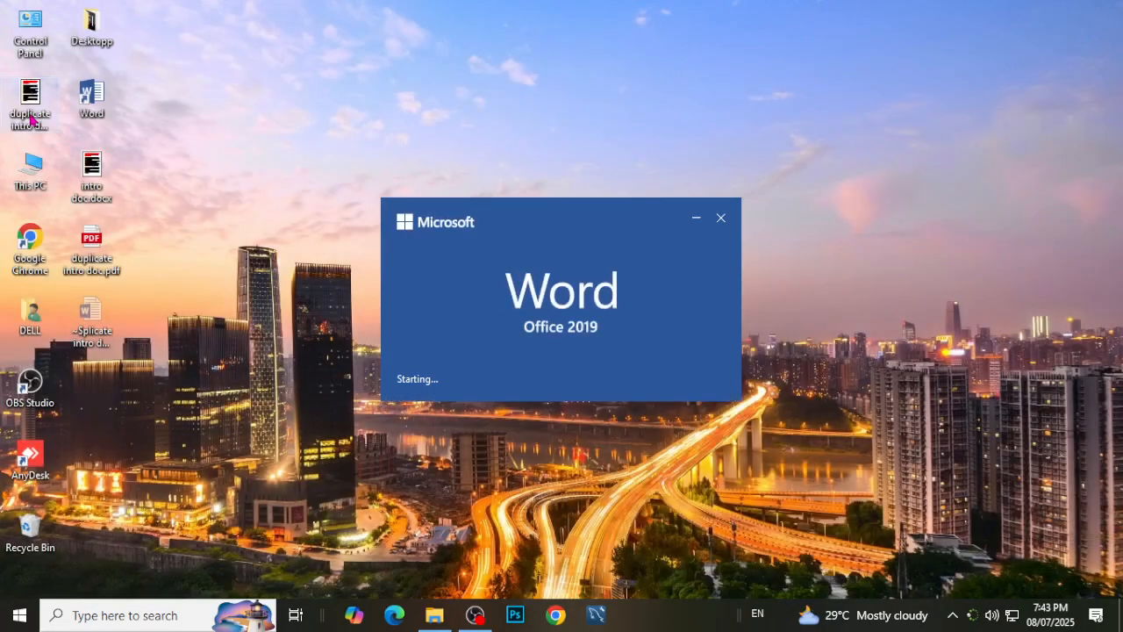
scroll(778, 484, down, 5)
scroll(777, 484, up, 5)
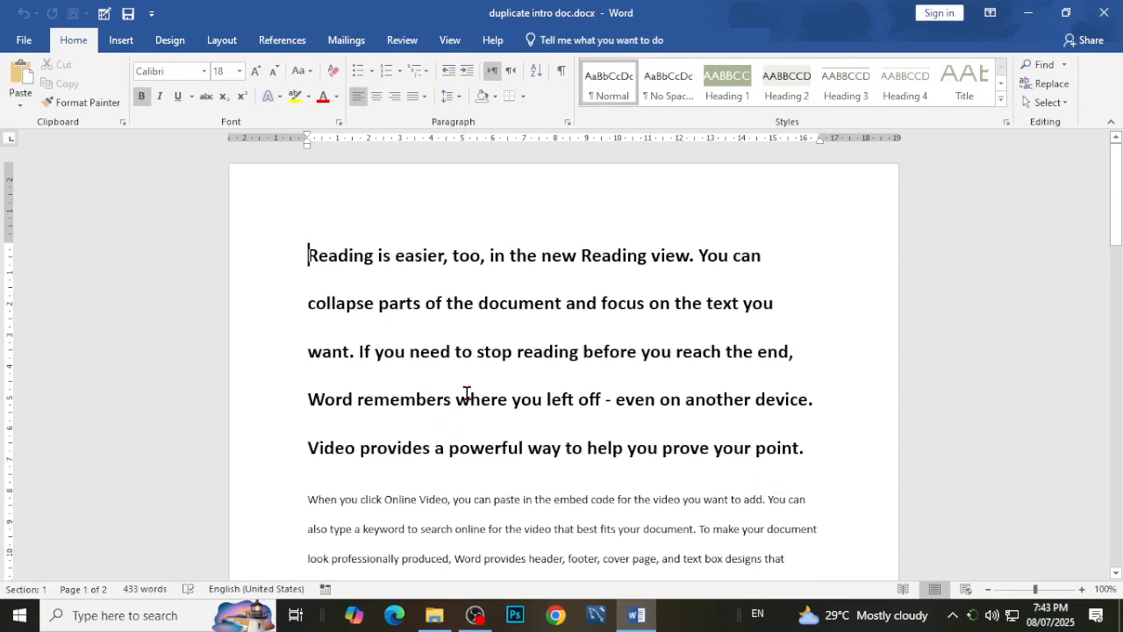
scroll(406, 568, down, 8)
scroll(425, 544, down, 10)
scroll(426, 524, up, 10)
Replace the document's entire text with a line of random filler letters, "Fasdlkfjskaljfkasldjflksajdfkljsadlkfasdfjkslk;da".
key(ctrl+a)
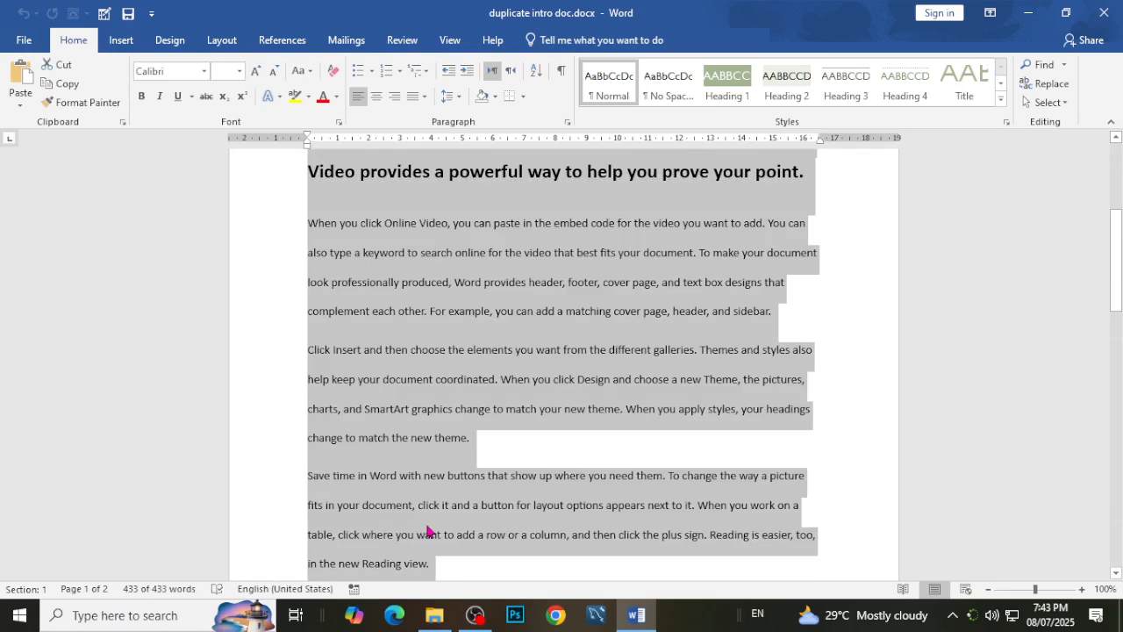
key(Delete)
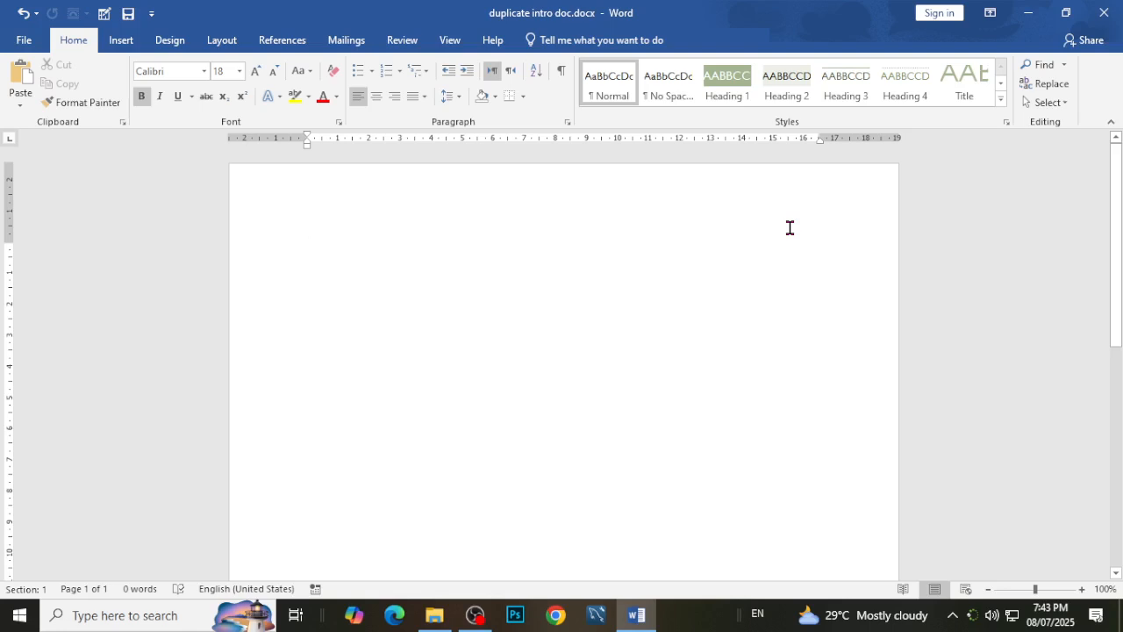
text(fasdlkfjskaljfkasldjflksajdfkljsadlkfasdfjk)
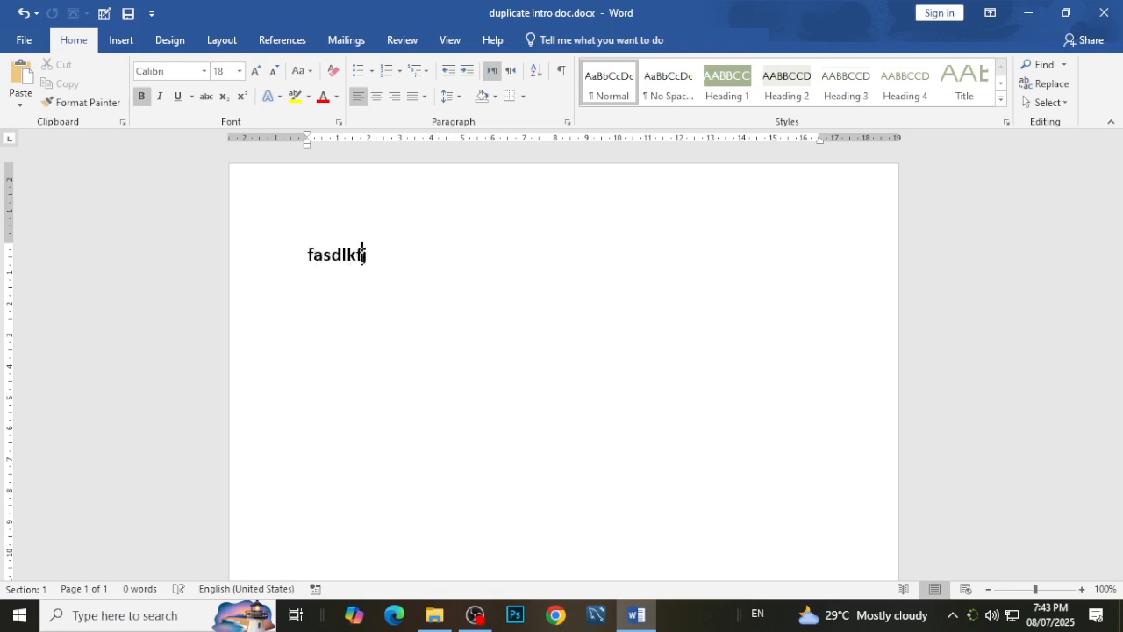
text(slk;da)
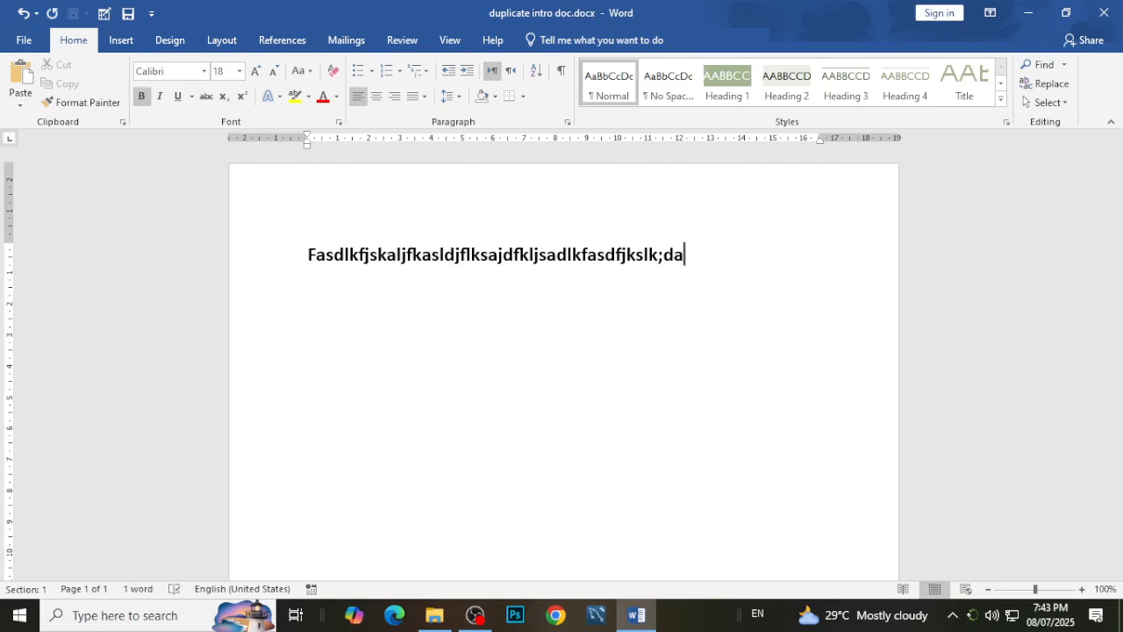
Trim the end of the filler line so it reads "Fasdlkfjskaljfkasldjflksajdfkljsadlk".
key(BackSpace)
key(BackSpace)
key(BackSpace)
key(BackSpace)
key(BackSpace)
key(BackSpace)
key(BackSpace)
key(BackSpace)
key(BackSpace)
key(BackSpace)
key(BackSpace)
key(BackSpace)
key(BackSpace)
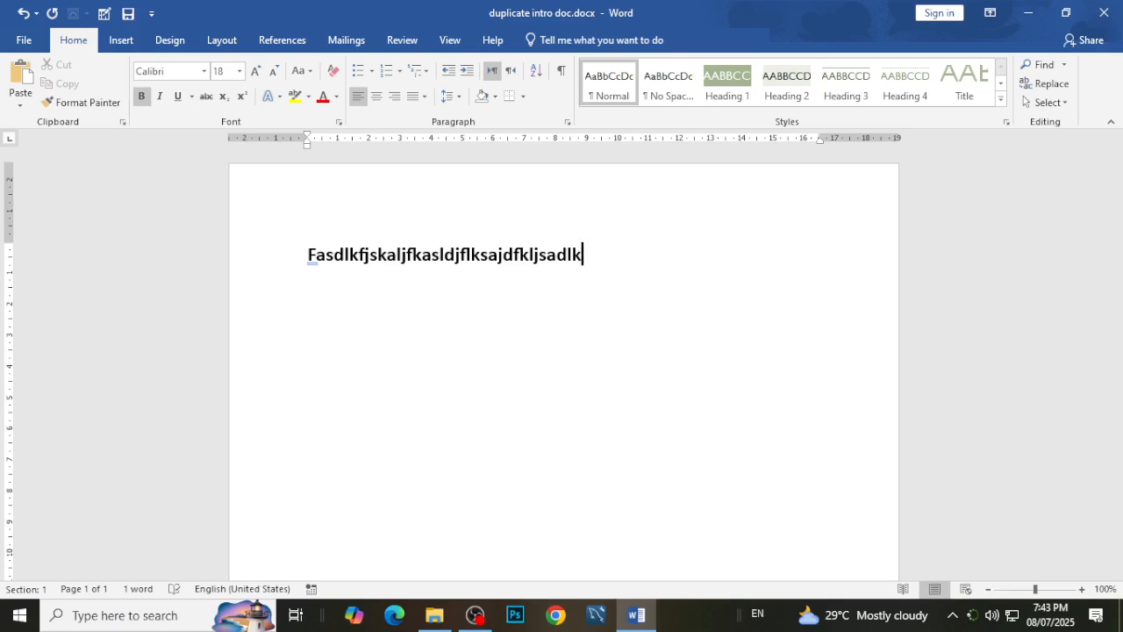
Add three filler lines below it: "Lksdjflkjsdalfkjsdlajfkldsajfkljsdklj", "Klsadl;fksdl;af" and "L;ksadl;fksd;lasdfl;f".
key(Return)
text(lksdjflk)
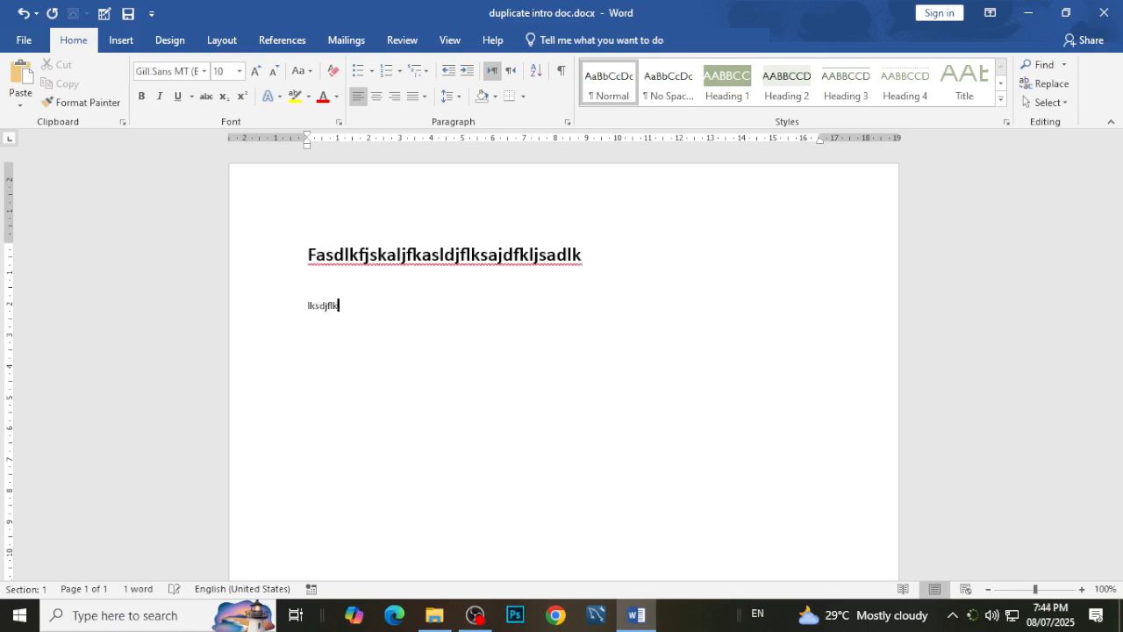
text(jsdalfkjsdlkajfkldsajfkljsdkli)
key(Return)
text(Klsadl;fksdl;af)
key(Return)
text(L;ksadl;fksd;lasdfl;f)
key(Return)
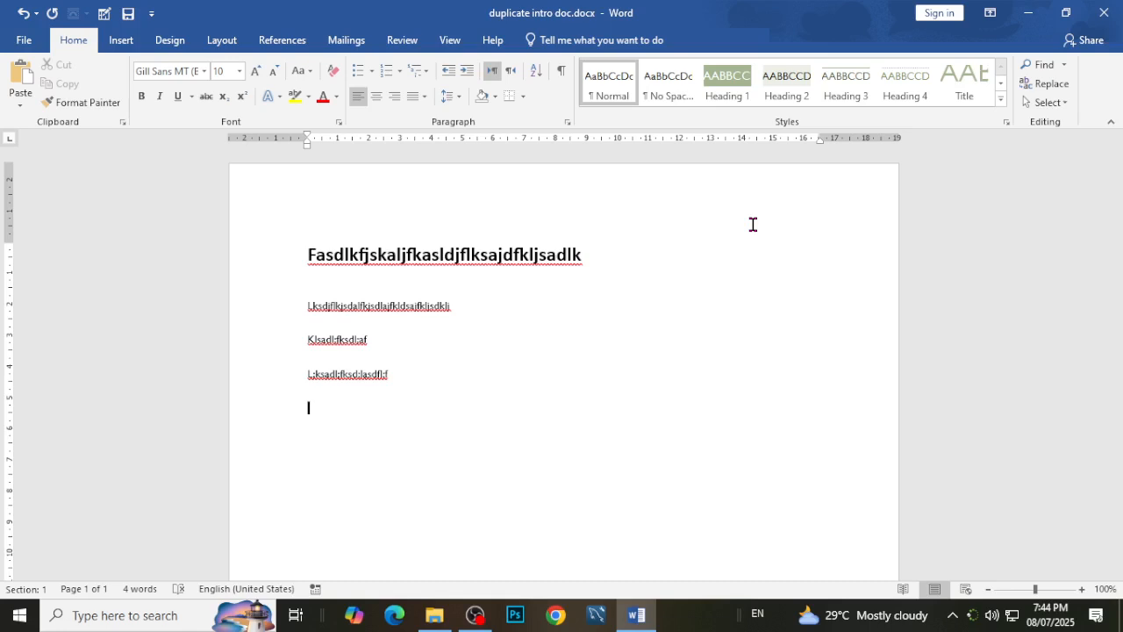
Add two uppercase filler lines, "SDFGHJJHGFD" and "UMJNYHBTGFRDEYHBTGVRFCEDSNYHBTGVRFCEDXWSNHBGVFD".
text(SDFGHJJHGFD)
key(Return)
text(UMJNYHBTGFRDE)
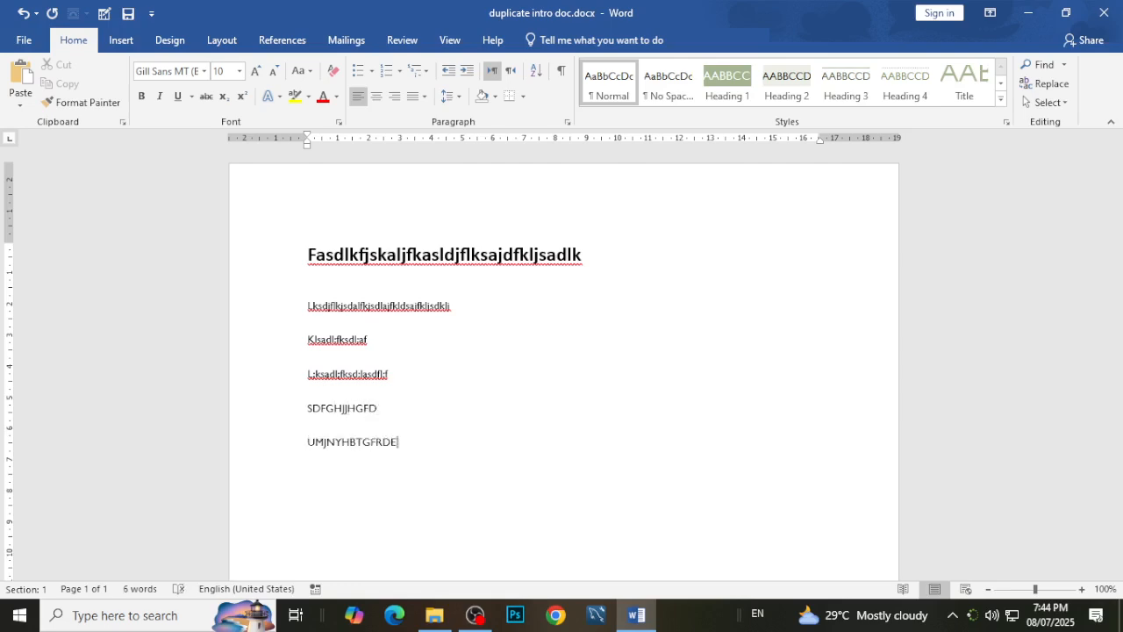
text(YHBTGVRFCEDSNYHBTGVRFCEDXWSNHBGVFD)
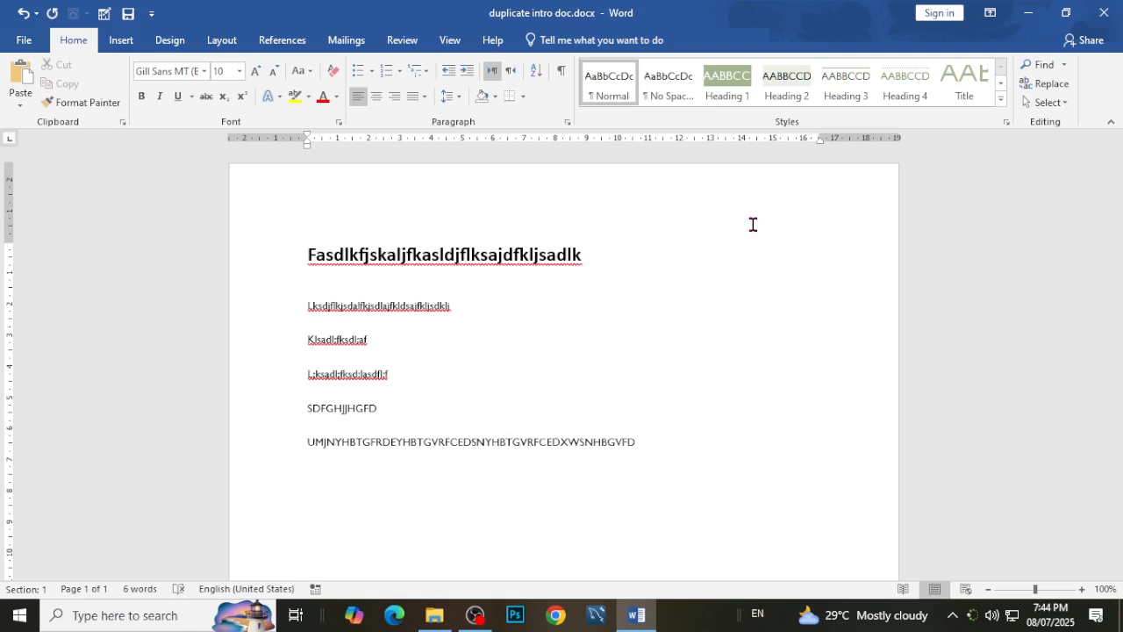
Add the line "This udd" and a mixed-case line "WESDSSsfdsfdsfdsf" below the uppercase filler.
key(Return)
text(This udd)
key(Return)
text(WESDSSsfdsfdsfdsf)
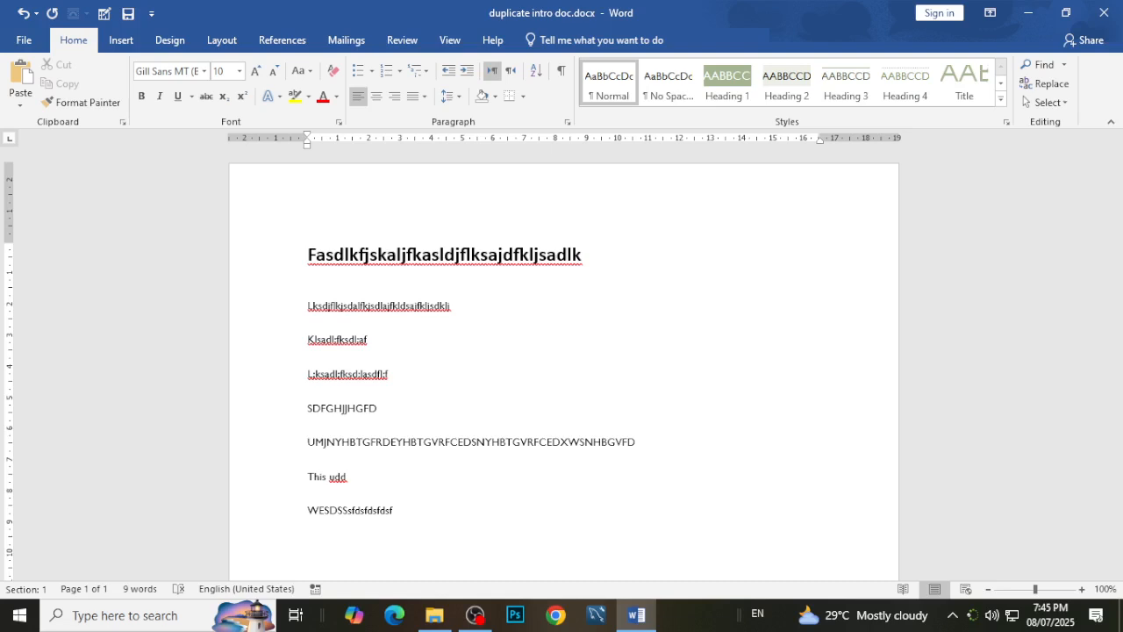
text(12434546)
text(57765)
text(1)
text(@#)
text($)
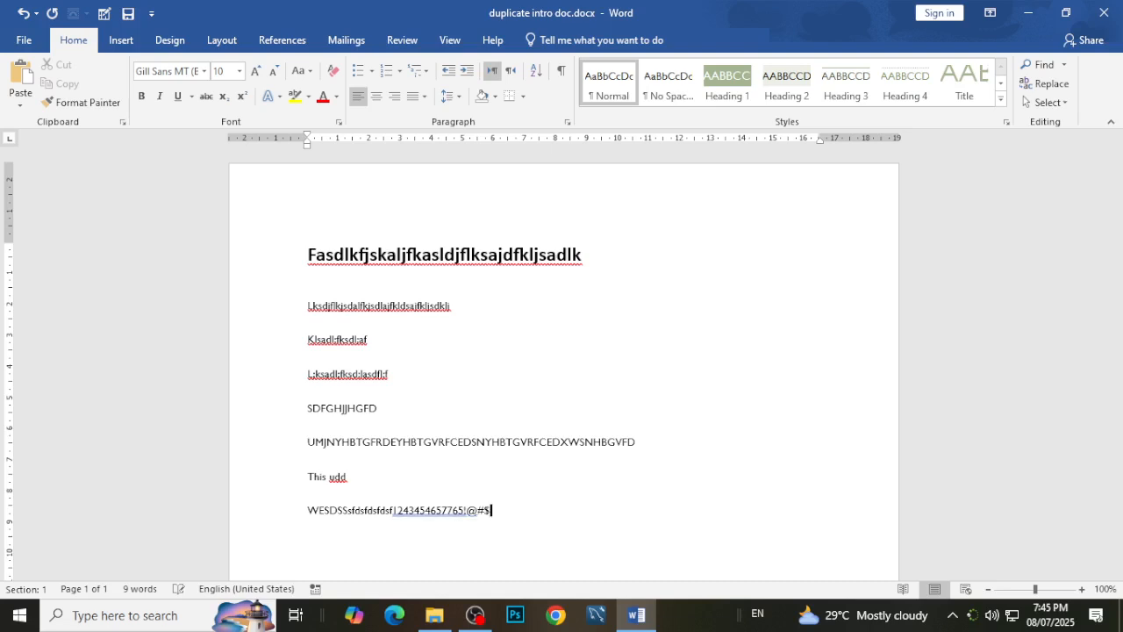
text(%$%%$%$)
key(Page_Down)
key(Page_Down)
key(Home)
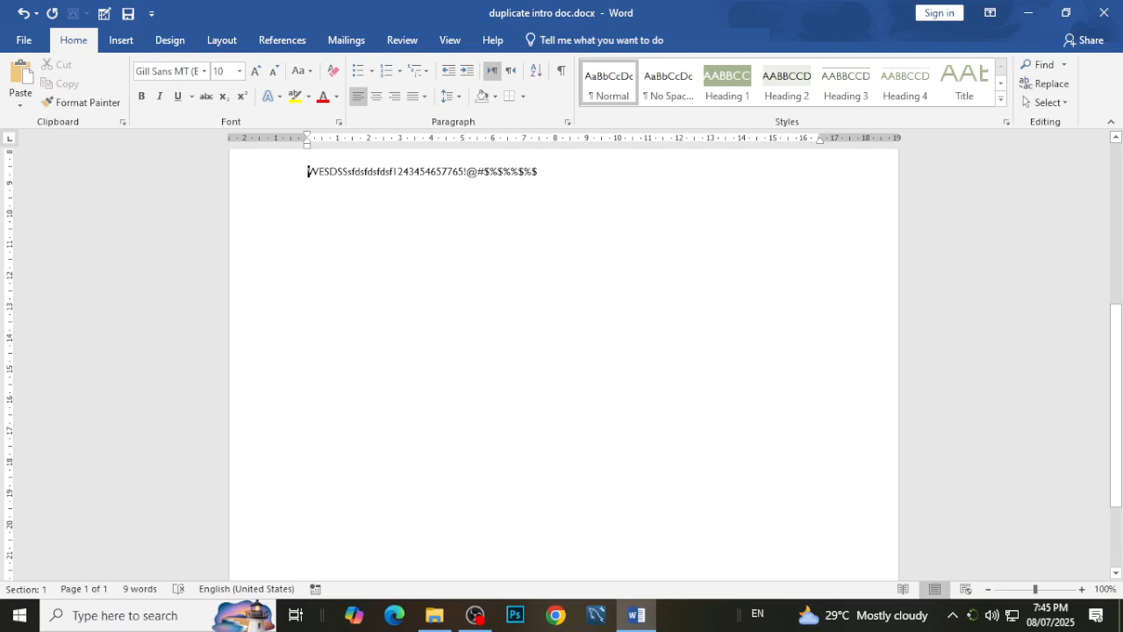
key(Insert)
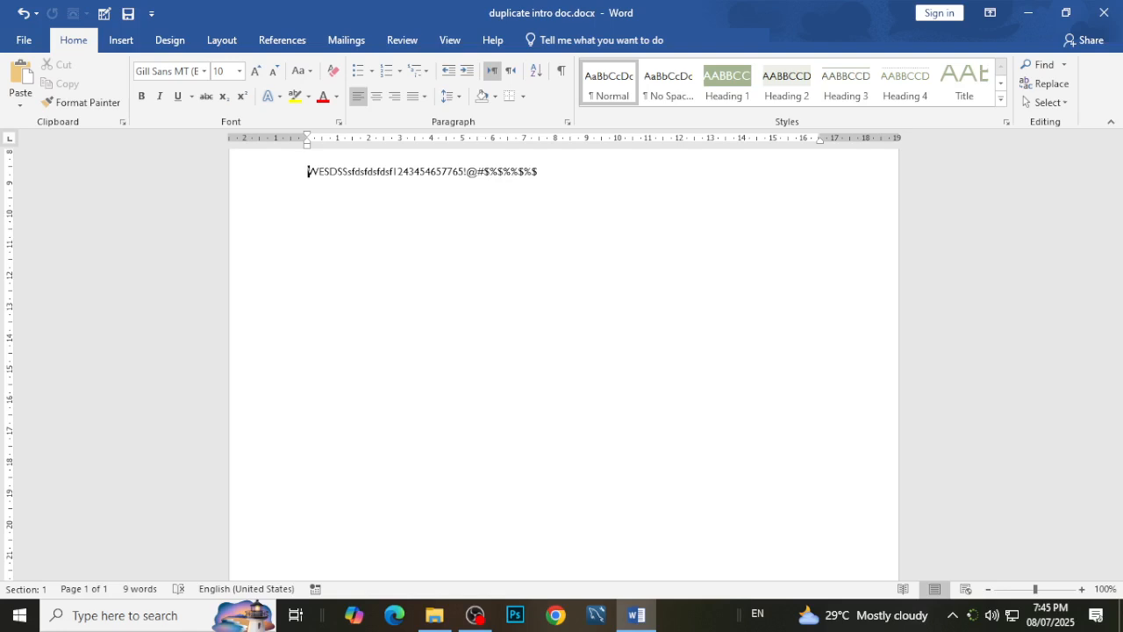
text(1232445645)
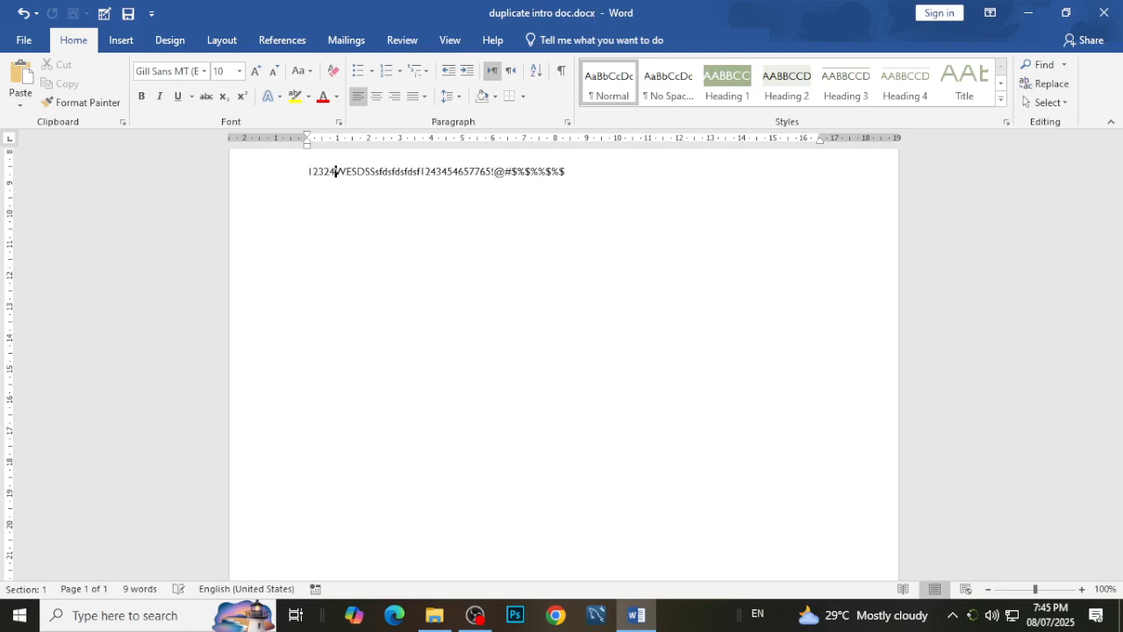
text(49875434322453)
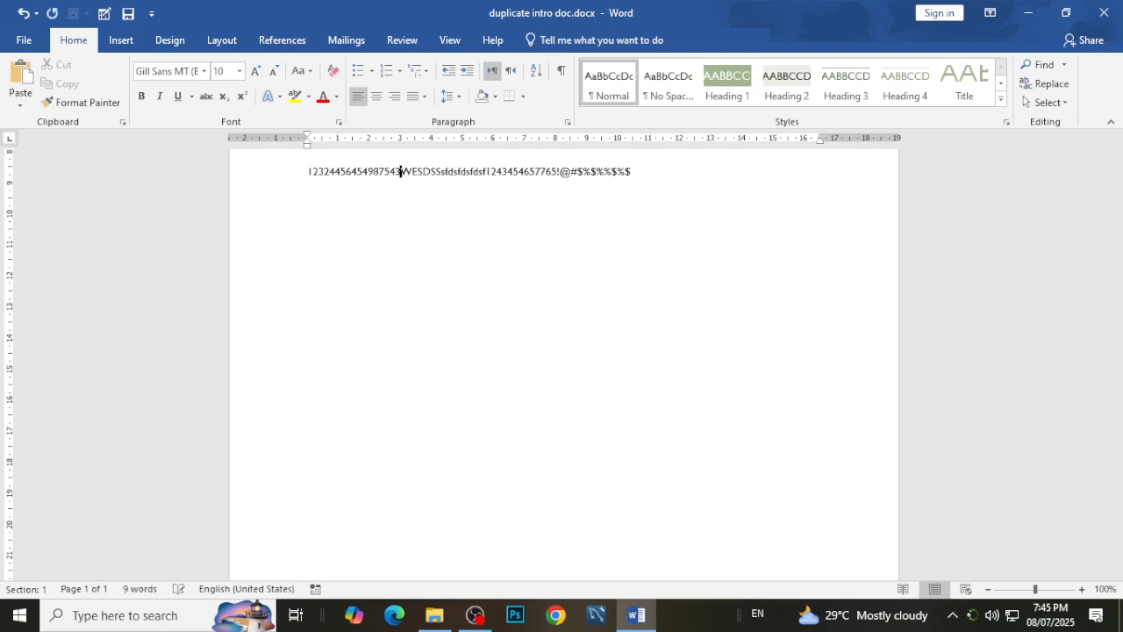
text(242727)
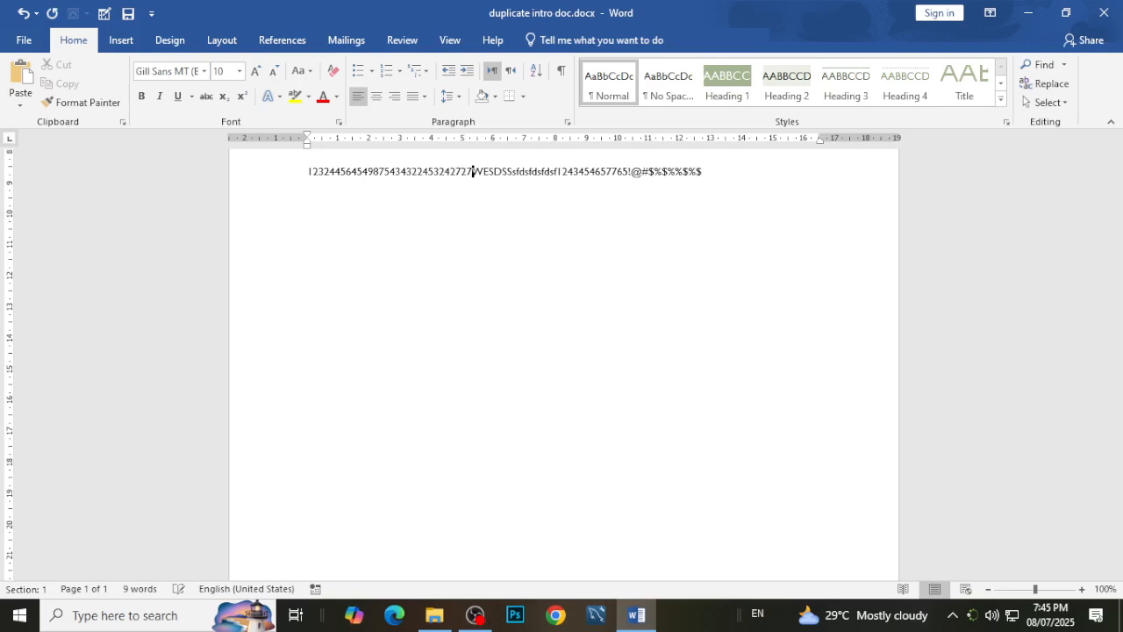
key(Return)
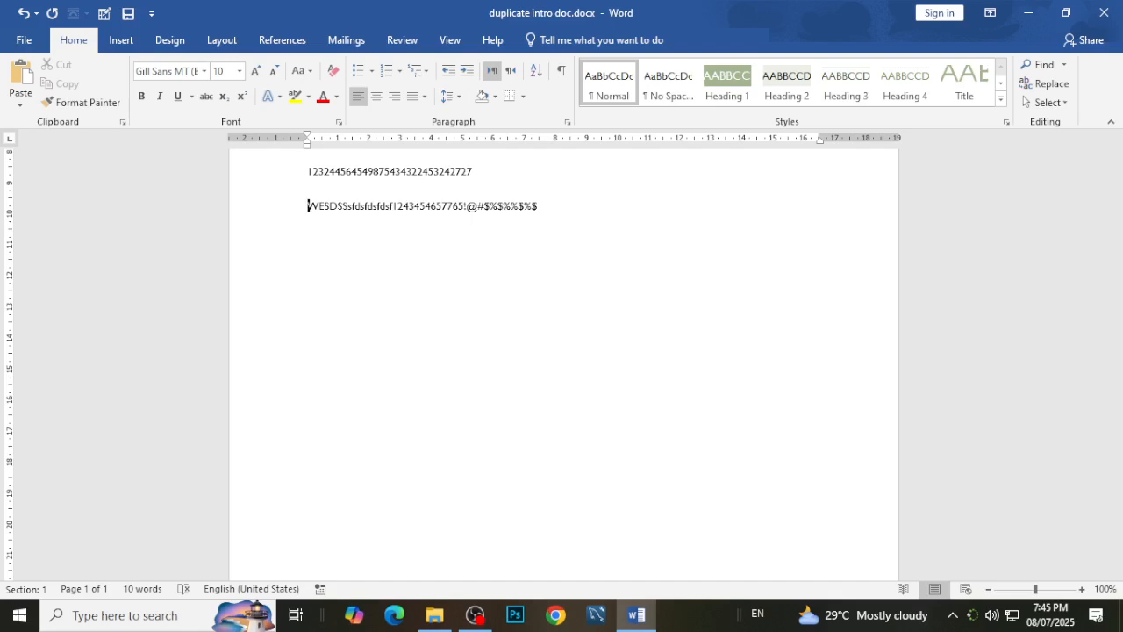
Delete all the filler lines, including the bold heading line, leaving the document empty.
scroll(629, 343, up, 5)
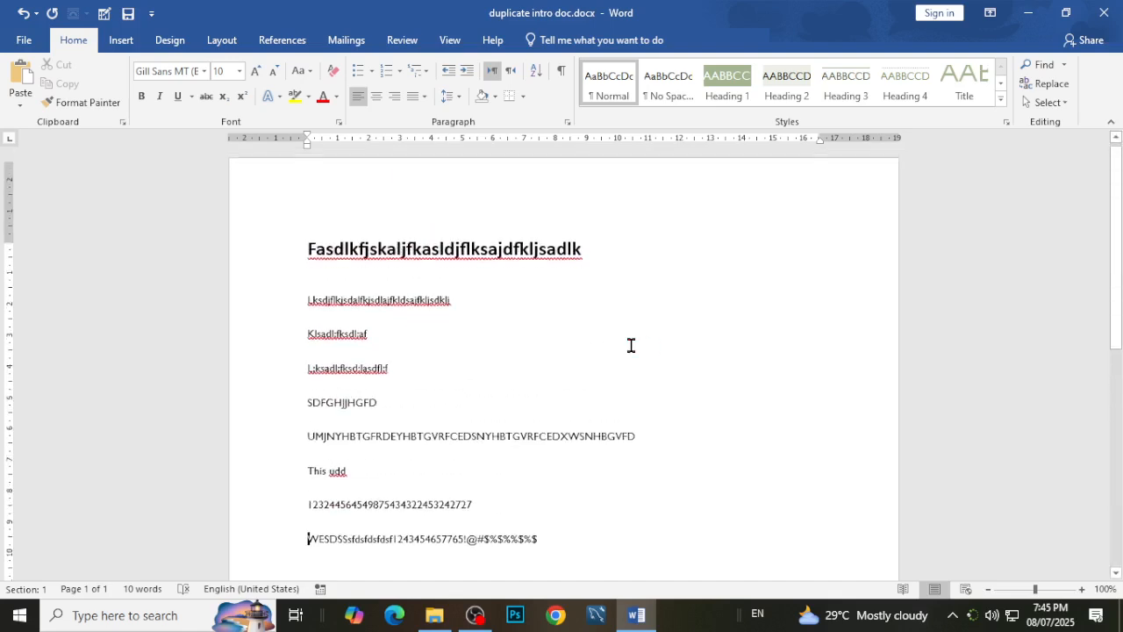
drag(574, 560, 223, 326)
key(BackSpace)
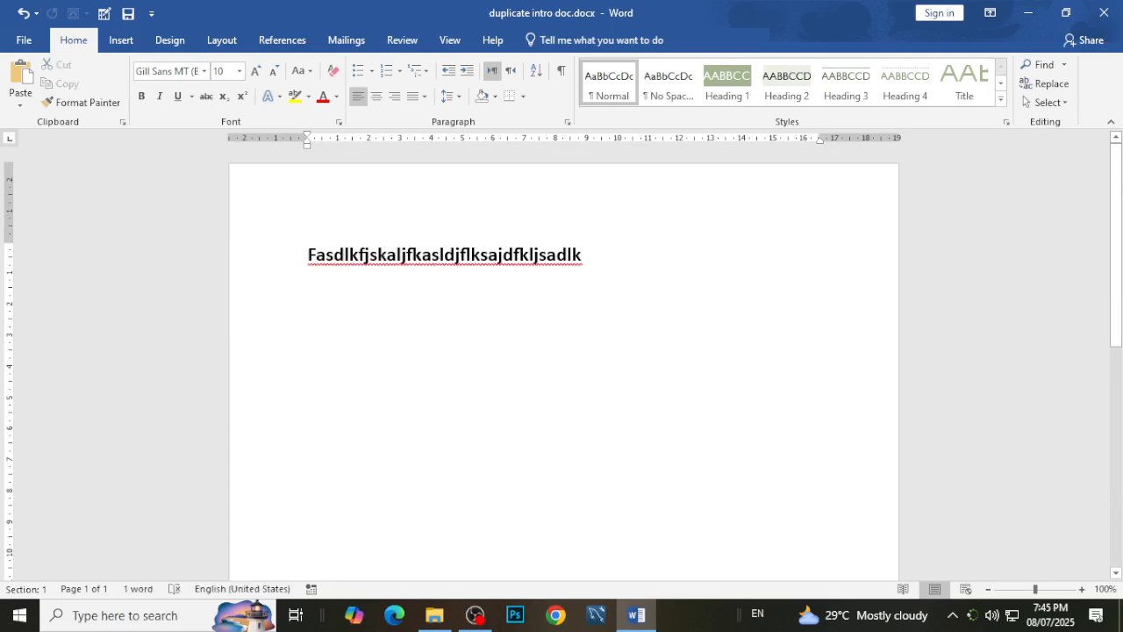
drag(617, 251, 227, 226)
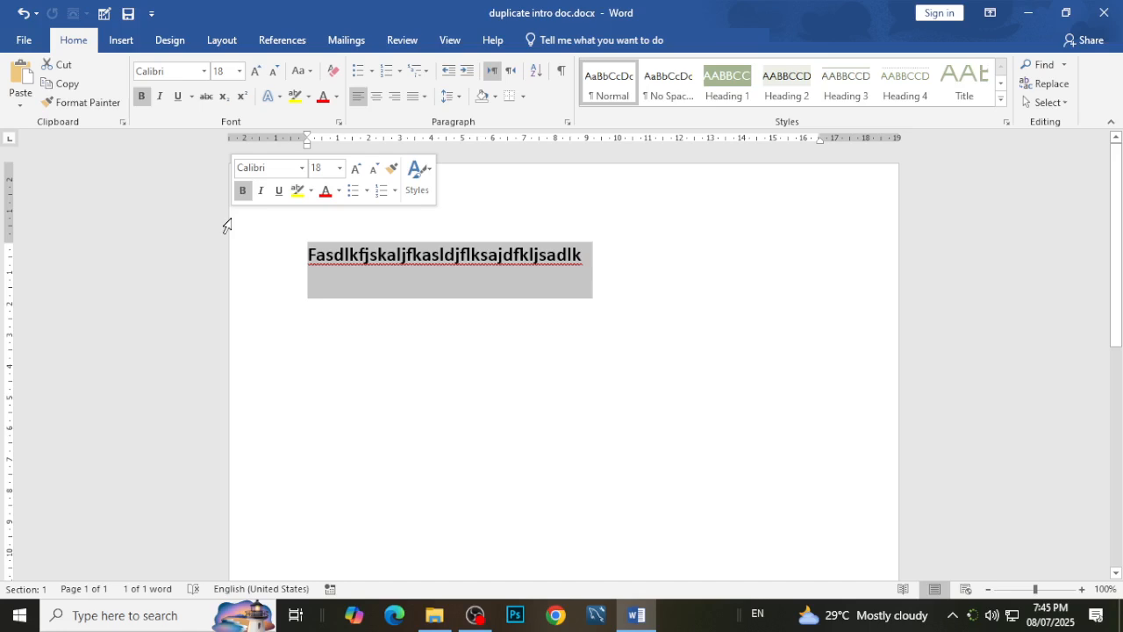
key(BackSpace)
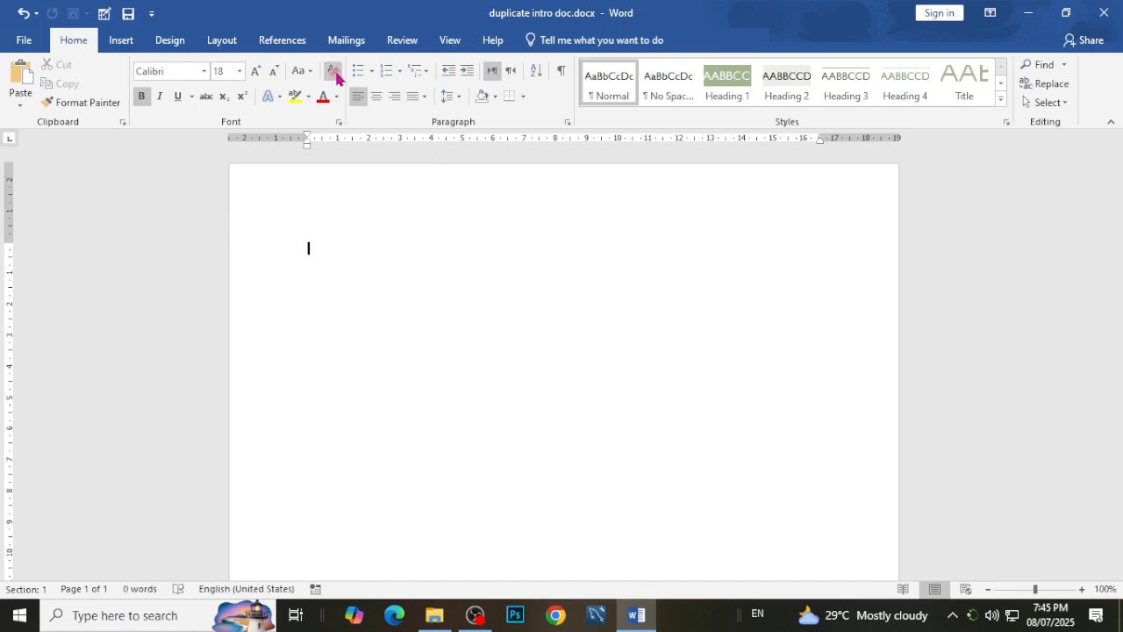
Clear the formatting and generate sample paragraphs with =rand().
click(333, 72)
text(=rand())
key(Return)
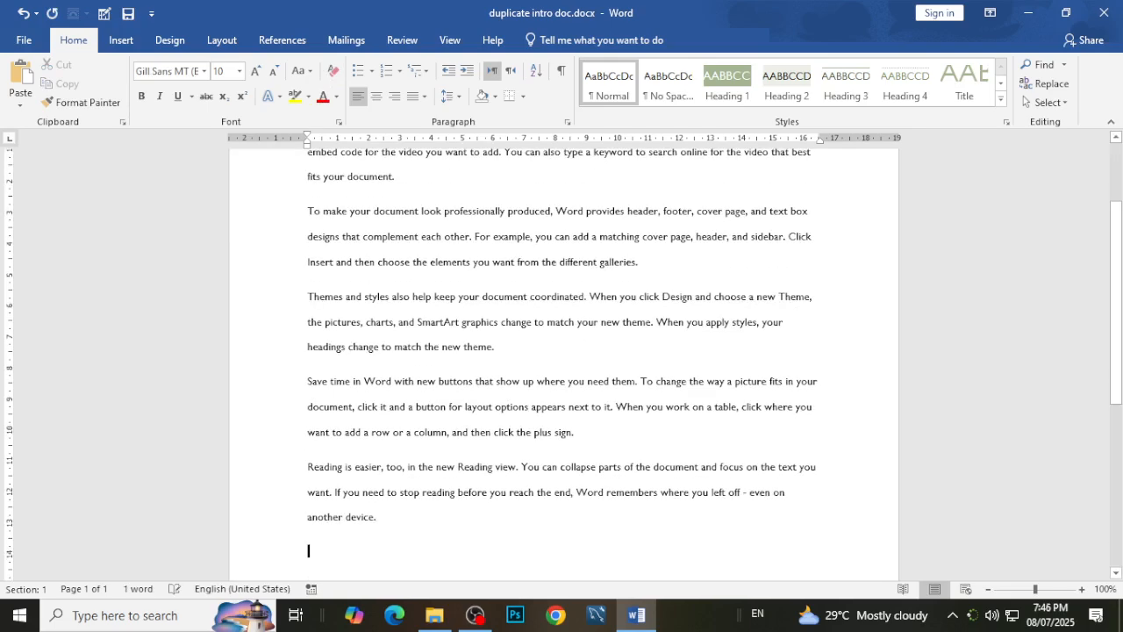
Delete everything after the second sample paragraph, starting from "Themes and styles also help".
scroll(504, 252, up, 2)
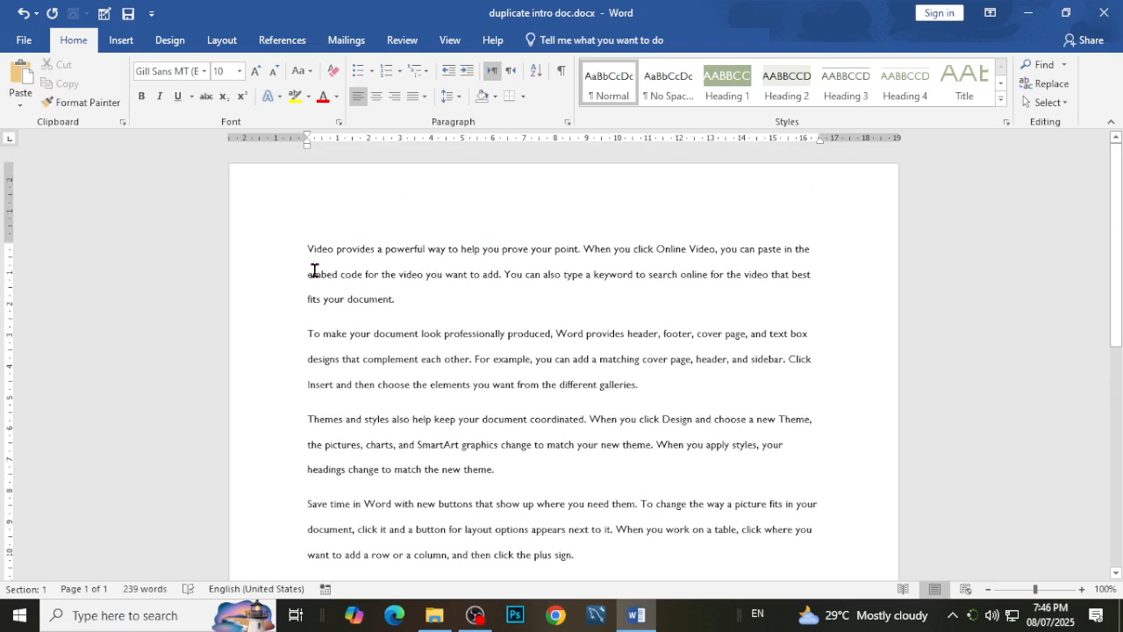
click(384, 298)
scroll(323, 446, down, 1)
drag(309, 383, 508, 492)
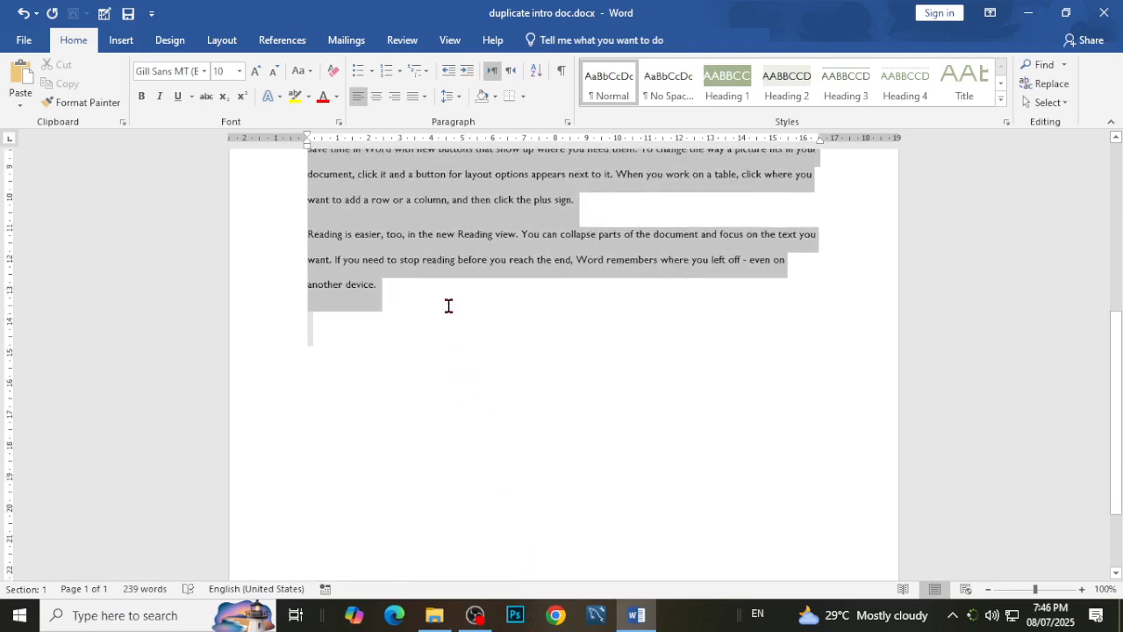
key(Delete)
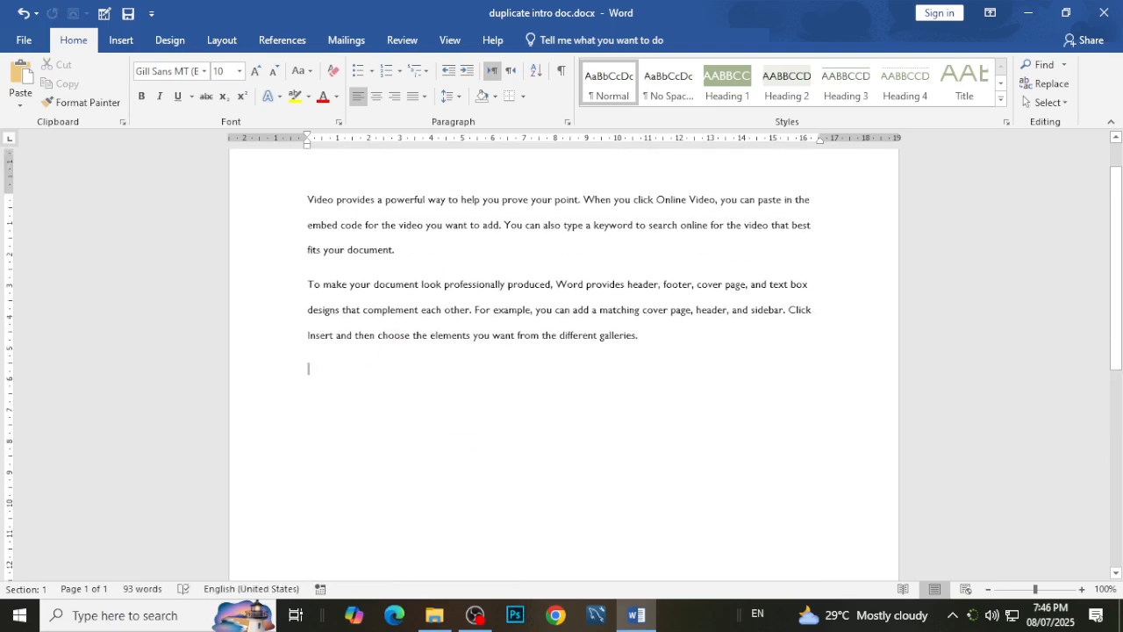
Enlarge the font to 18 on the empty line below the paragraphs and enter "CTRL +".
scroll(442, 342, up, 2)
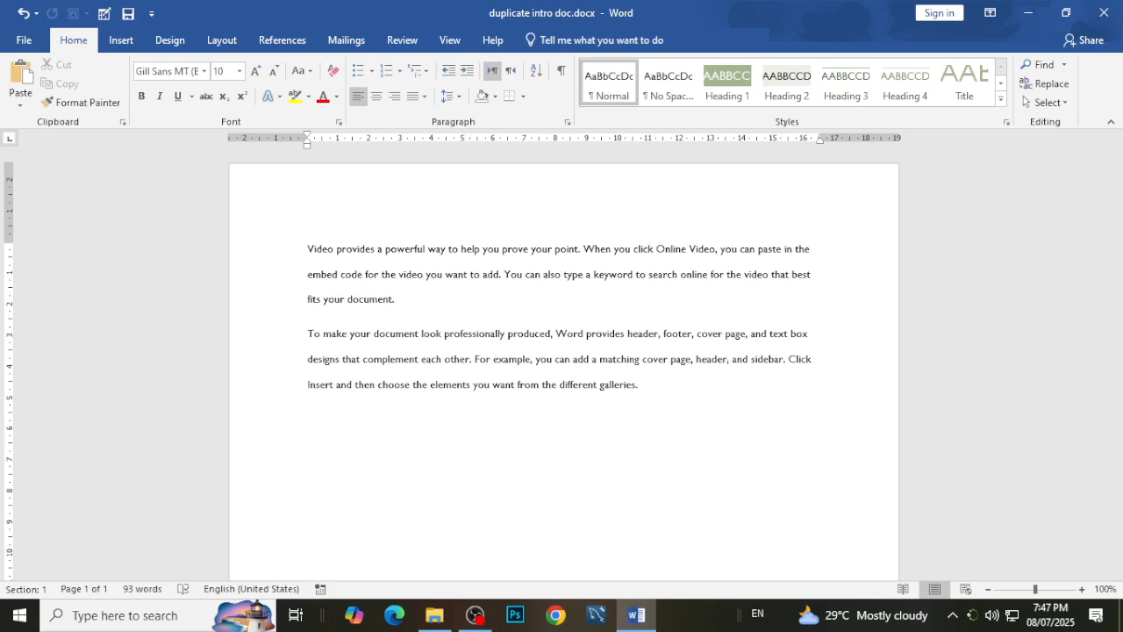
click(257, 72)
click(257, 71)
click(256, 72)
click(256, 72)
click(256, 72)
text(CTRL )
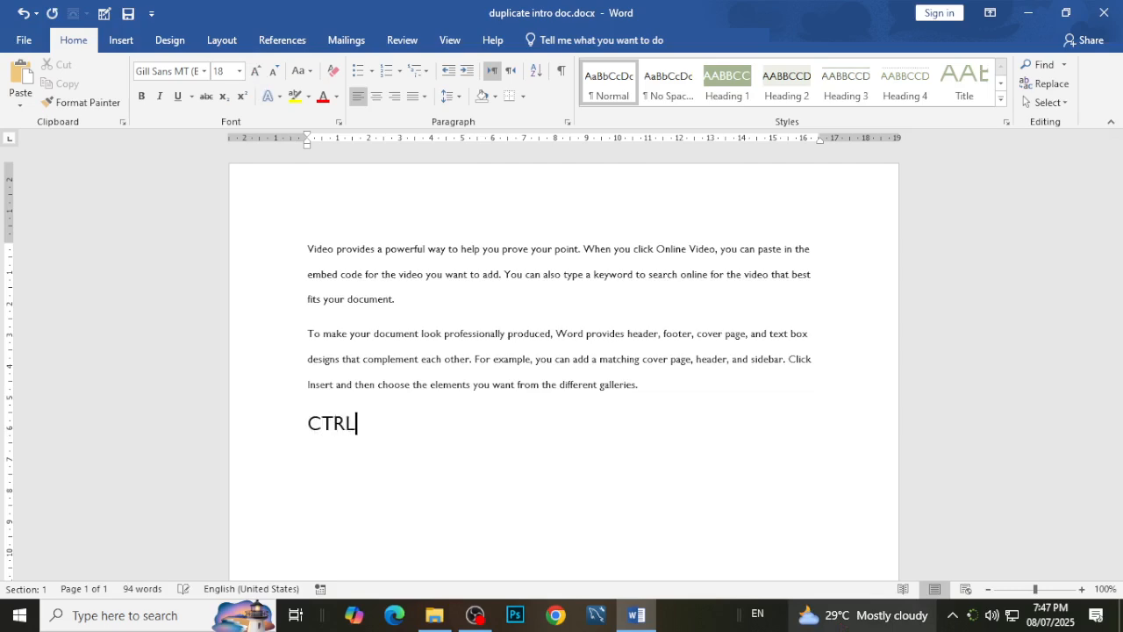
text(+)
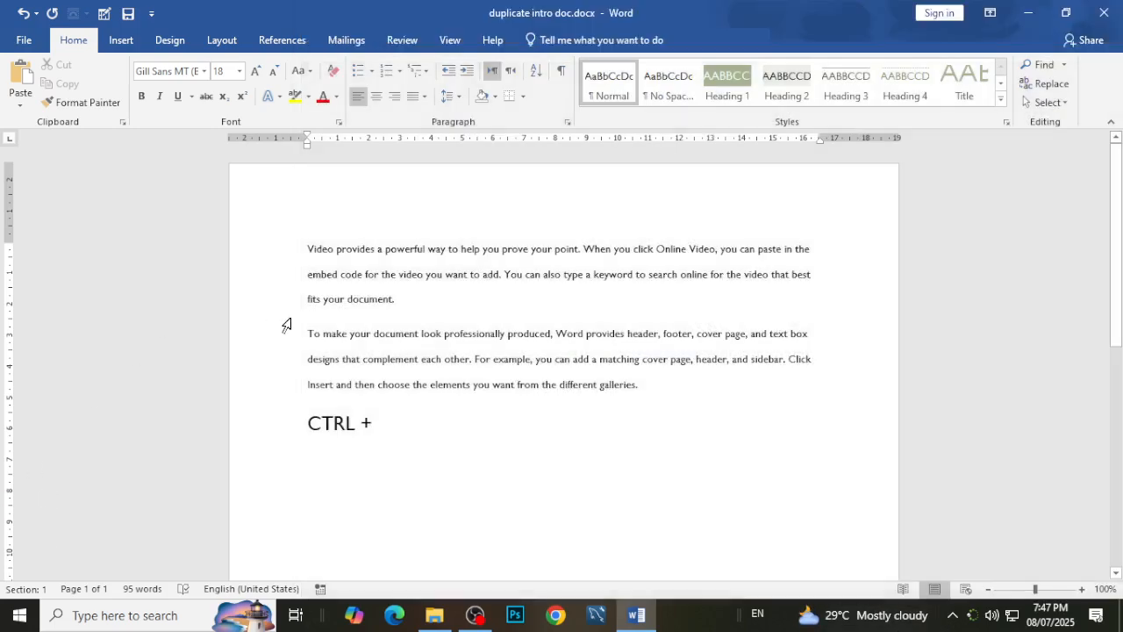
click(290, 316)
click(398, 431)
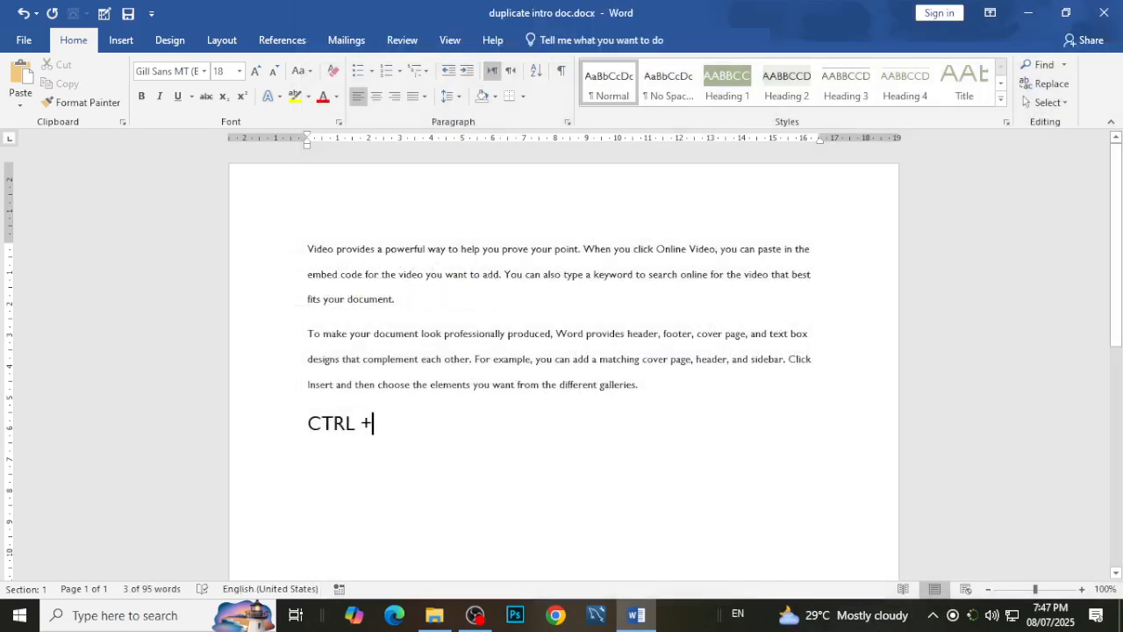
Complete the shortcut note with "A (Select all the tihings)" and start a new line below it.
text(A )
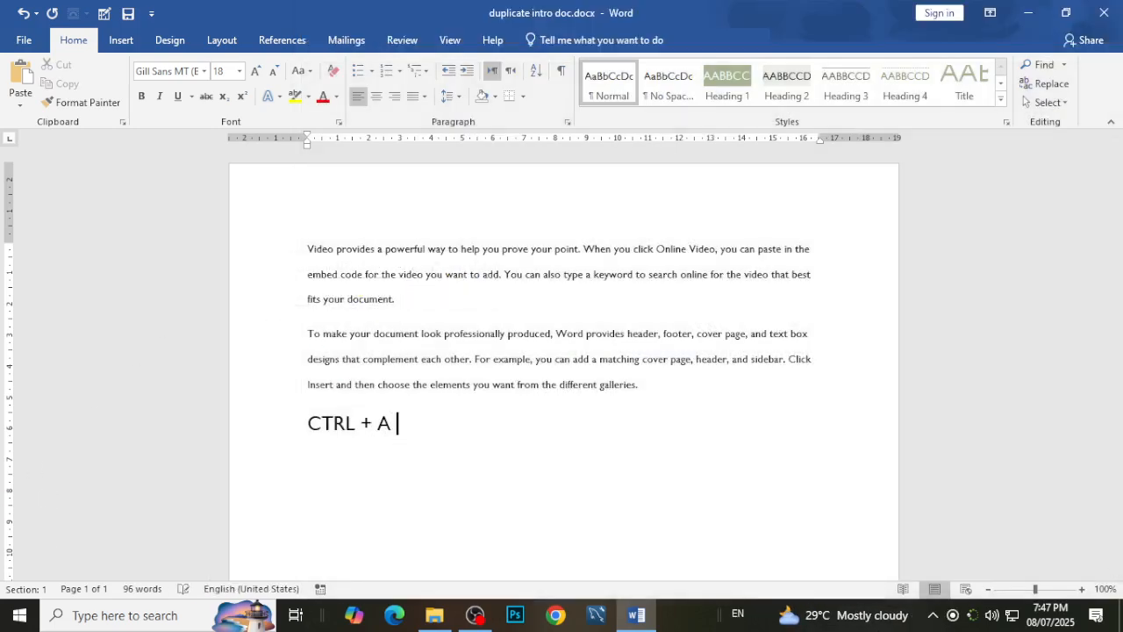
text((S))
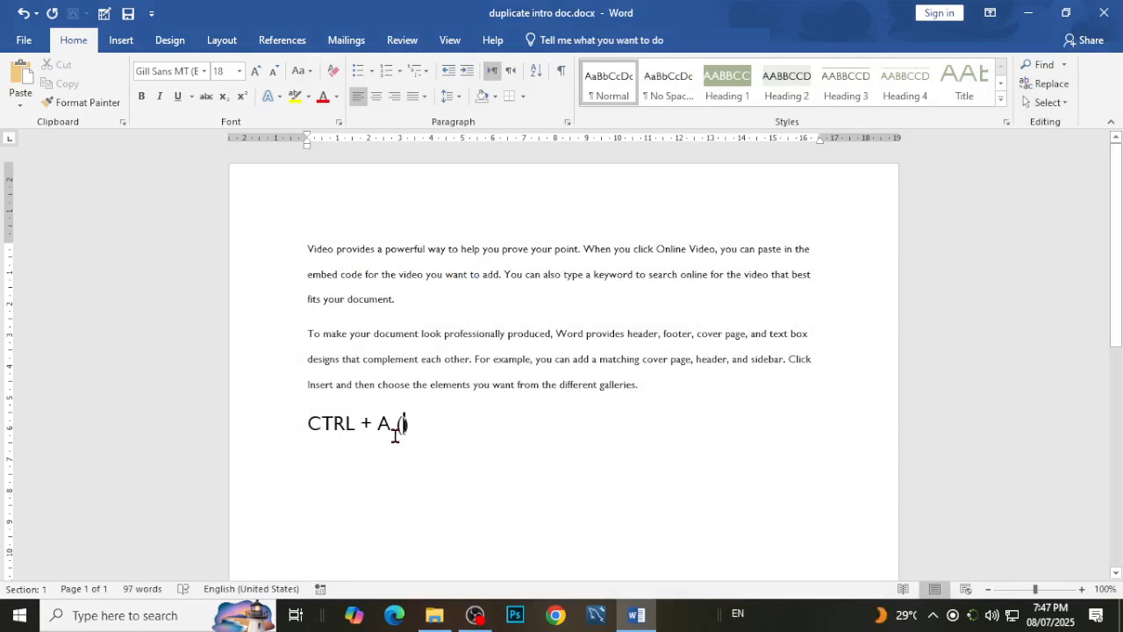
text(elect )
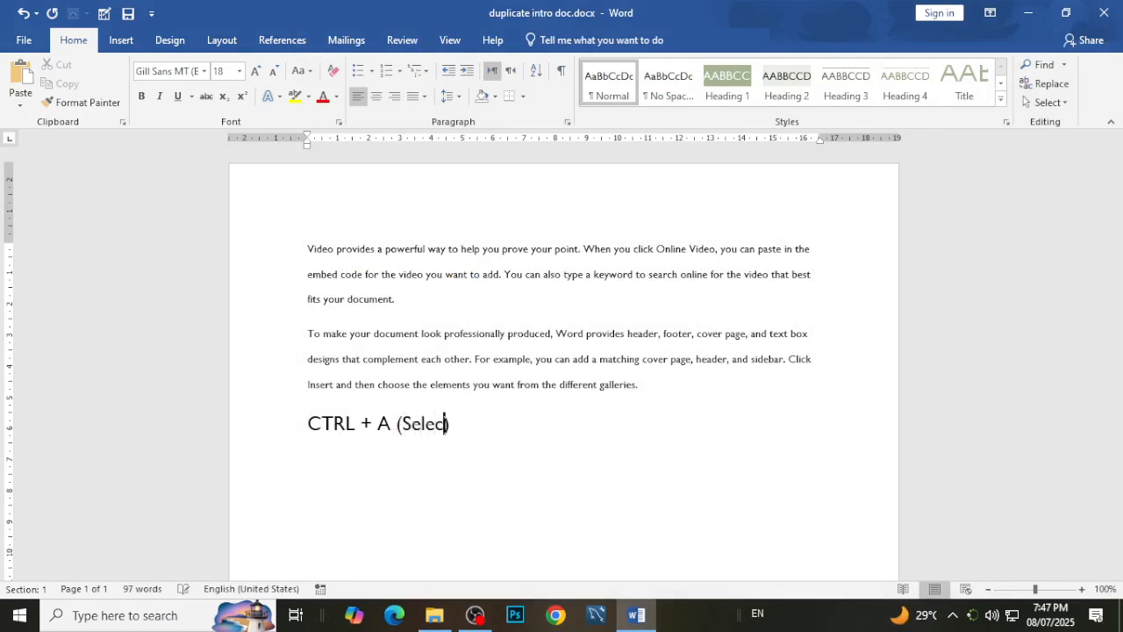
text(all the )
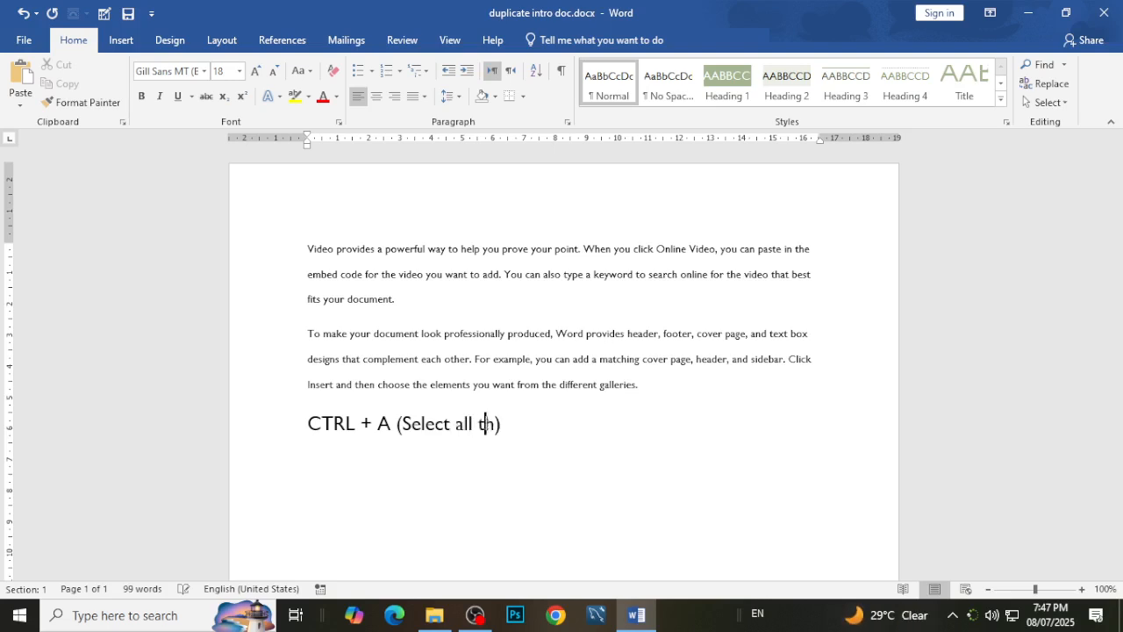
text(tihings)
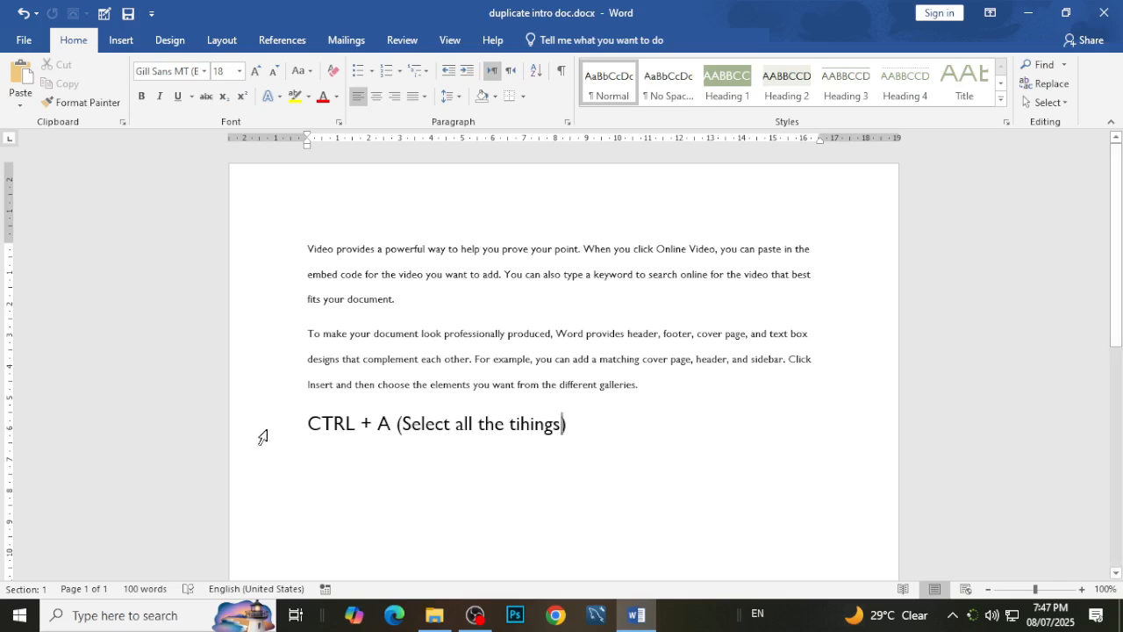
key(Return)
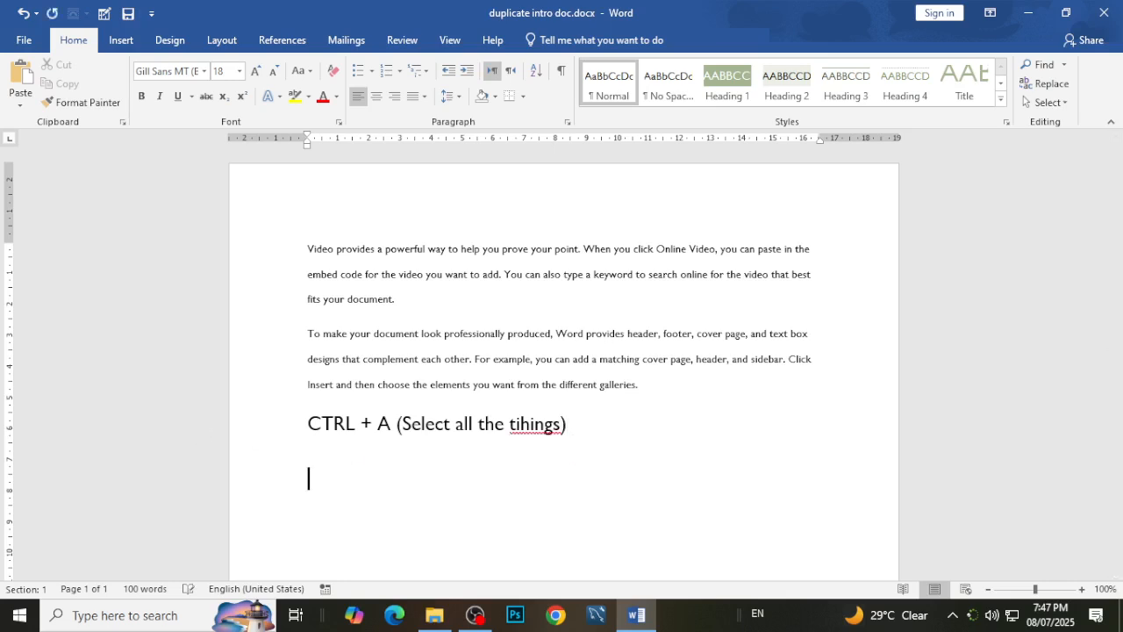
Try selecting the whole document and only the first line of the opening paragraph, clearing each selection.
key(ctrl+a)
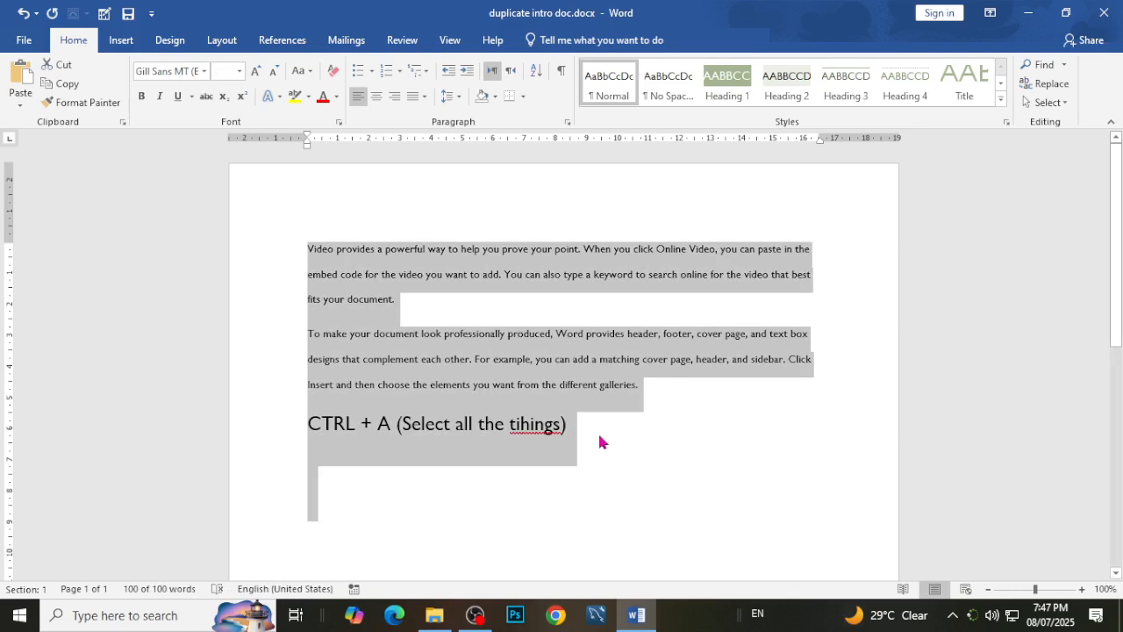
click(601, 441)
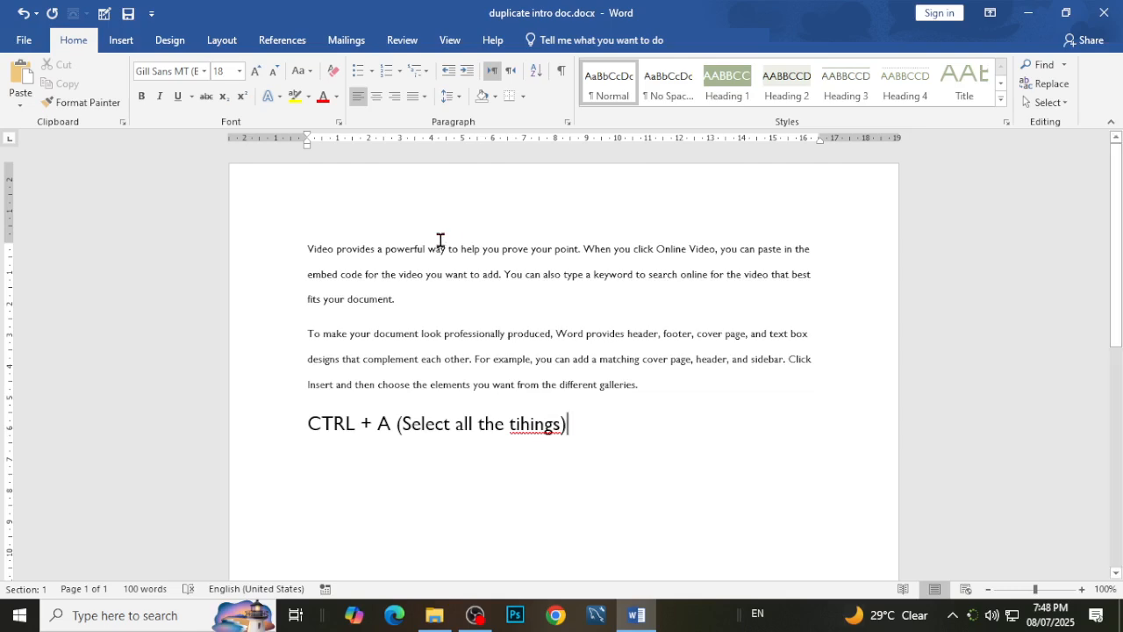
click(815, 249)
drag(812, 249, 276, 232)
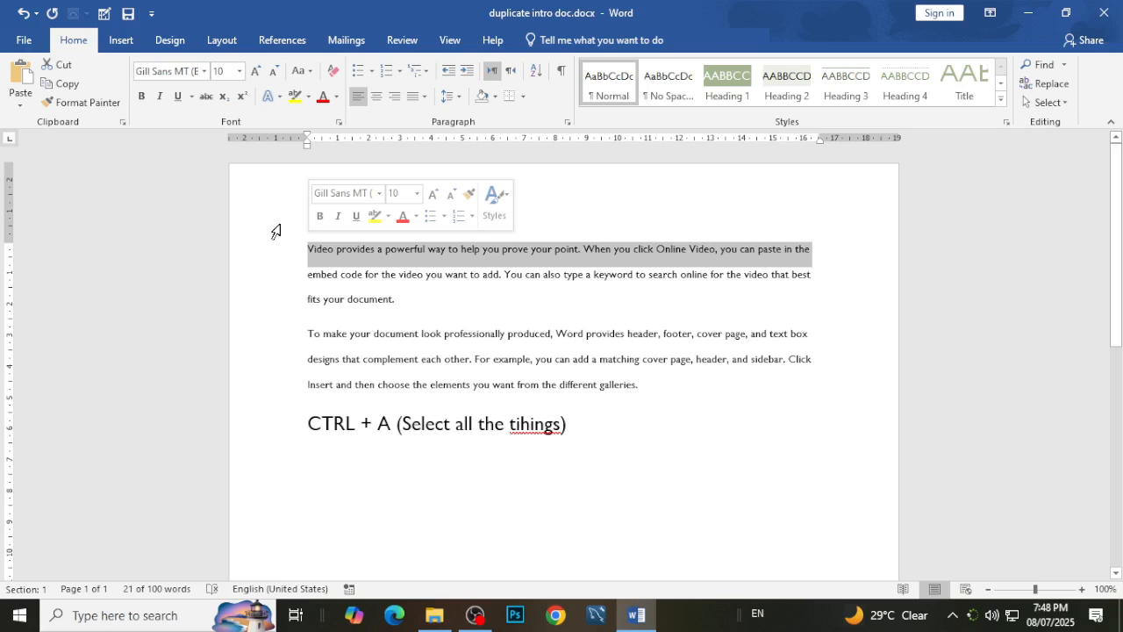
click(472, 296)
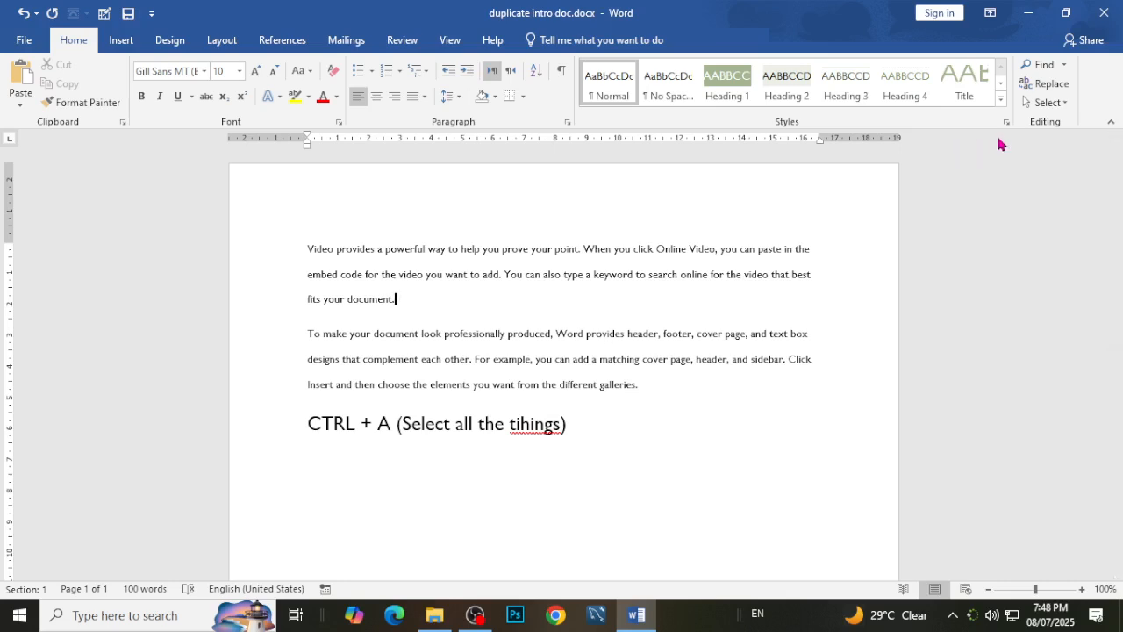
Try selecting the opening paragraph's first line, the whole paragraph and the entire document, repeat the sequence, and clear the selection.
click(266, 255)
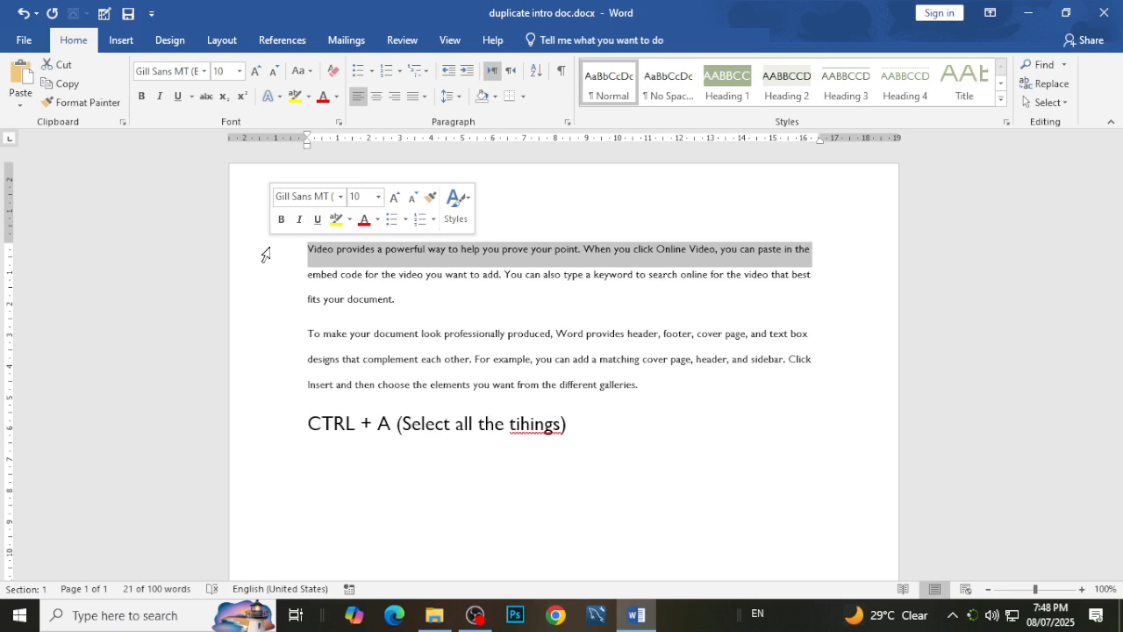
double_click(265, 254)
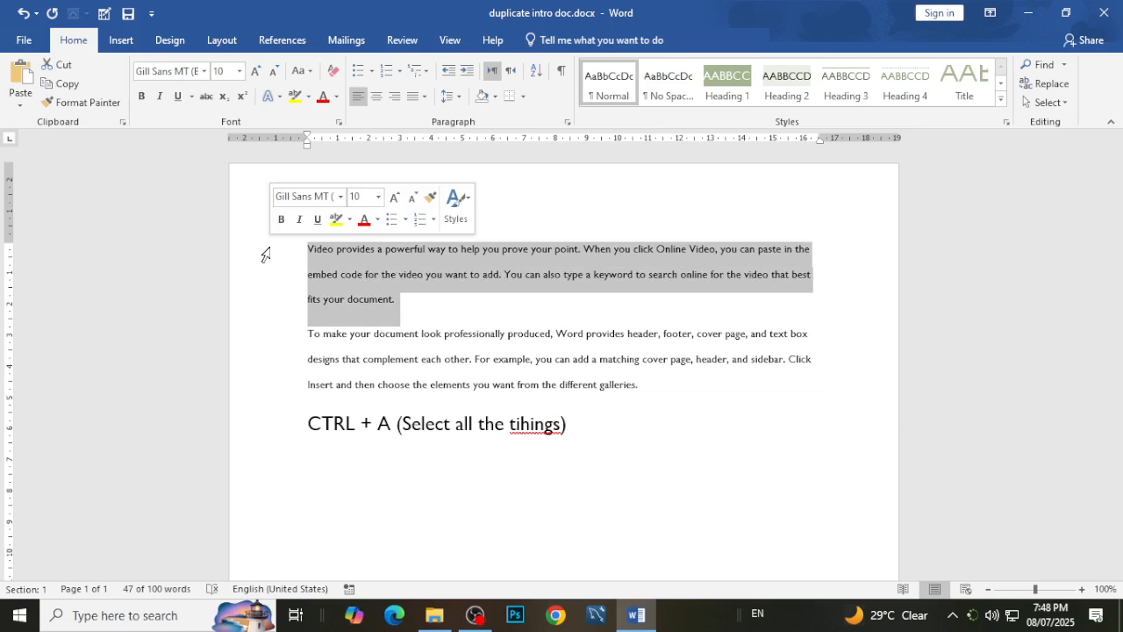
double_click(265, 254)
double_click(265, 254)
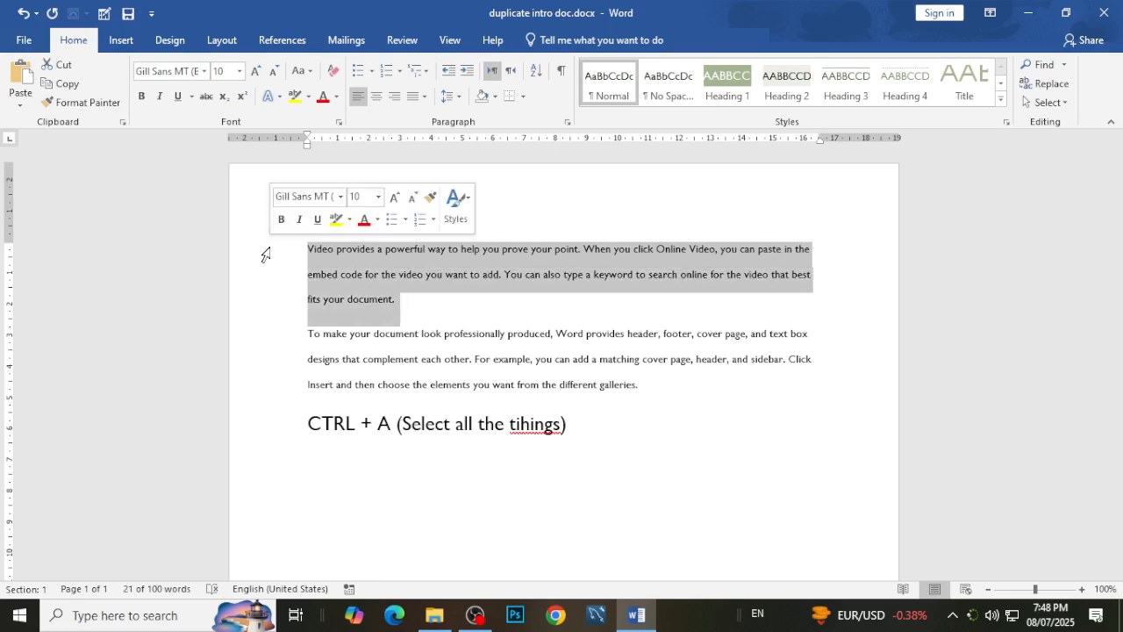
triple_click(265, 255)
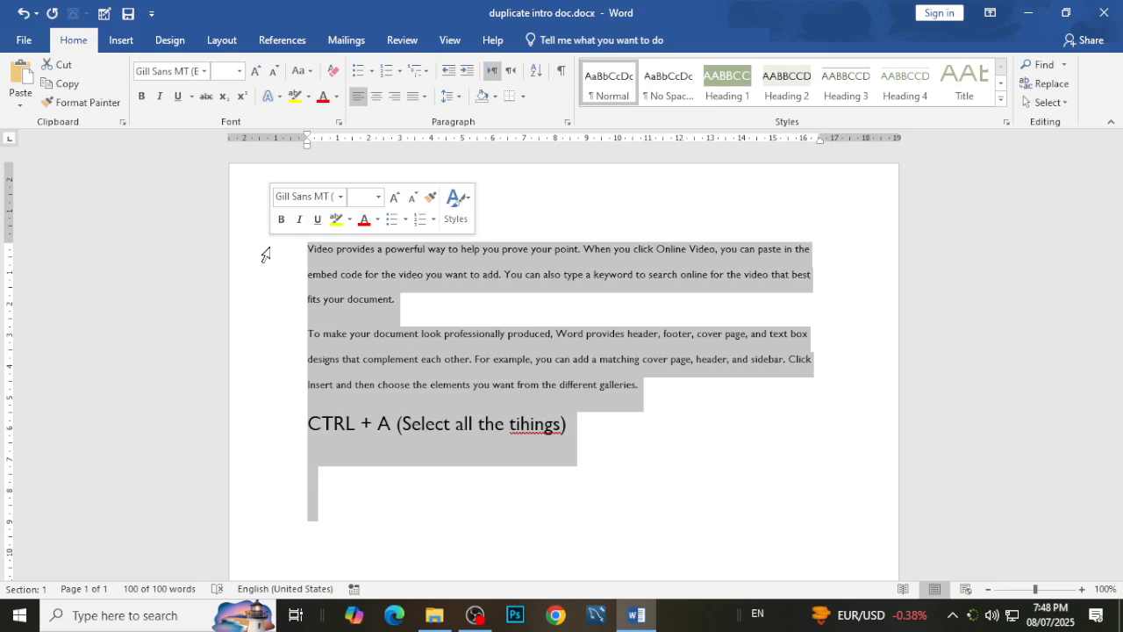
click(250, 299)
click(258, 253)
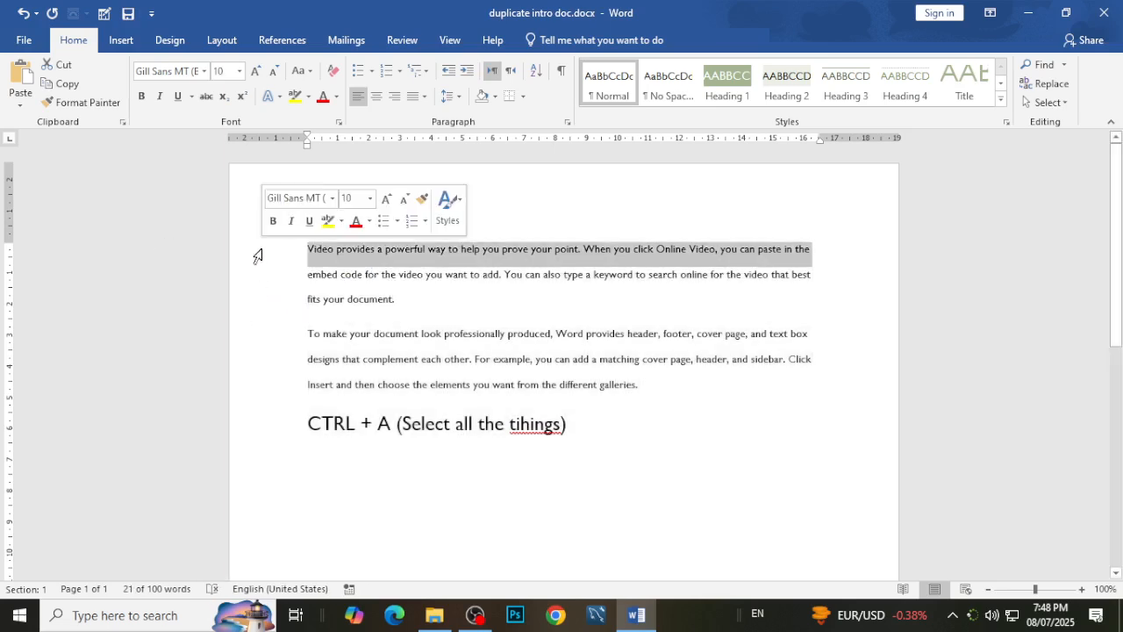
double_click(258, 255)
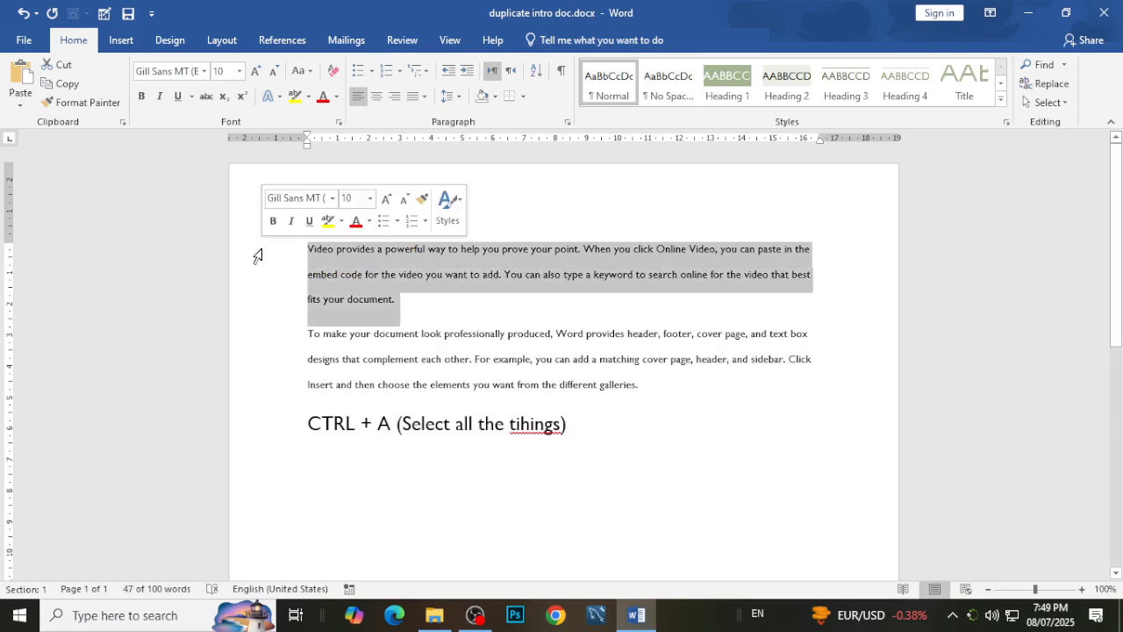
triple_click(258, 256)
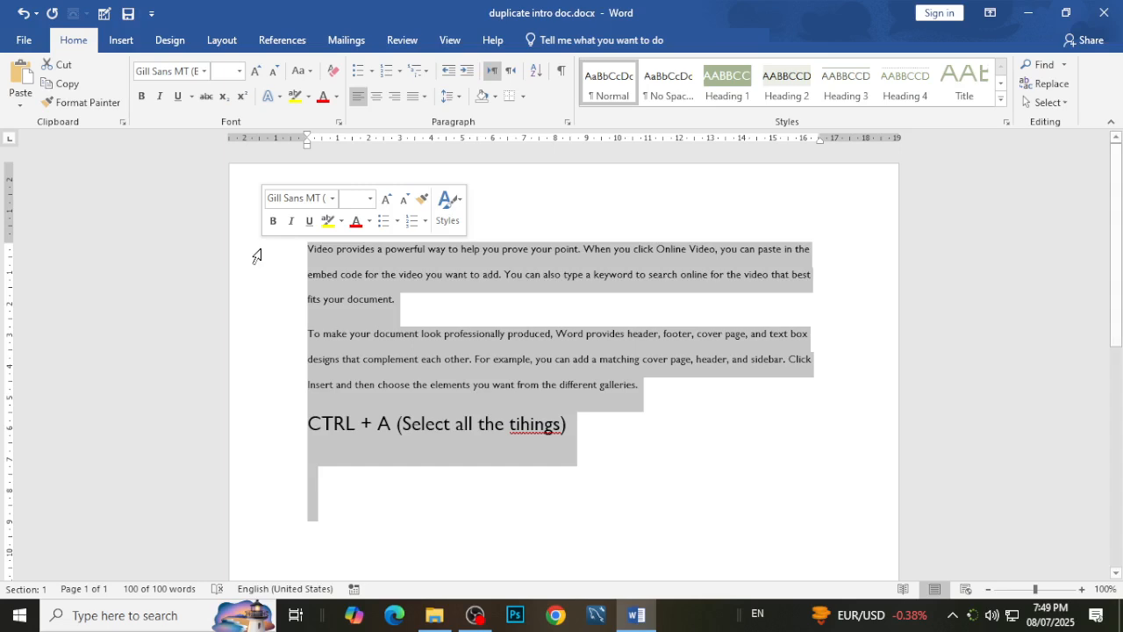
click(351, 465)
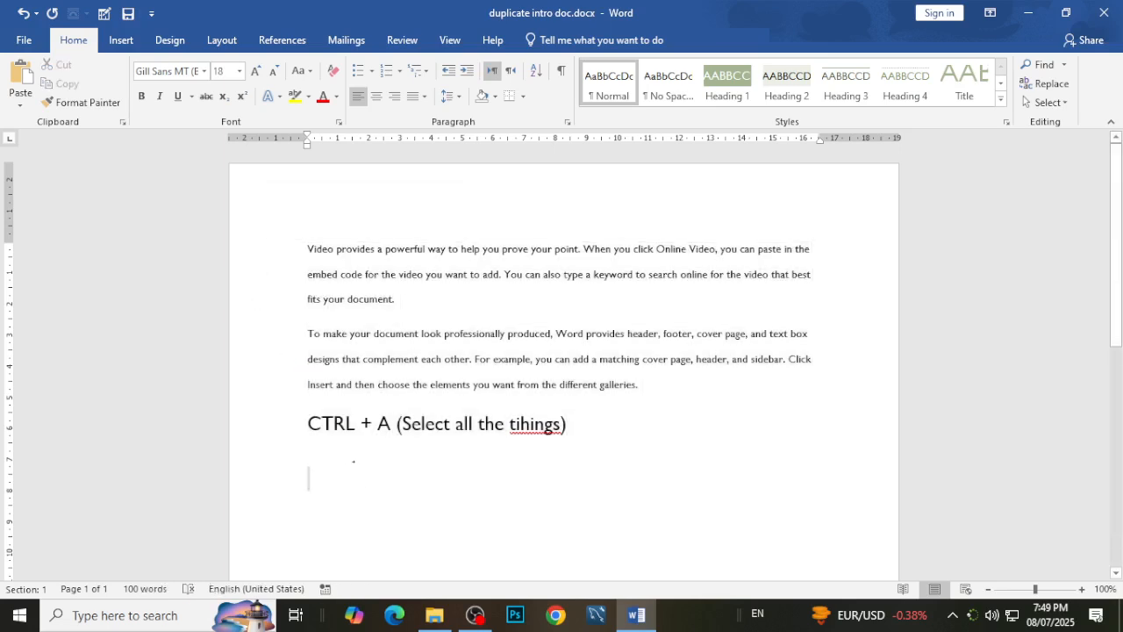
Duplicate the "CTRL + A (Select all the tihings)" note on the line below and change the copy's shortcut letter to C.
drag(306, 422, 602, 436)
key(ctrl+c)
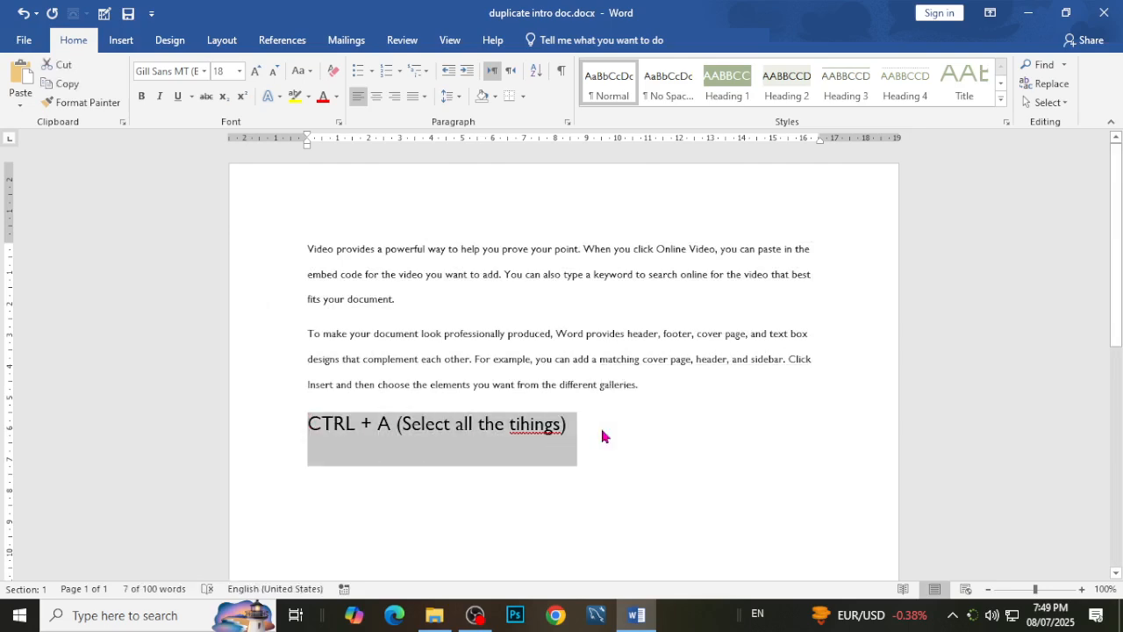
key(Down)
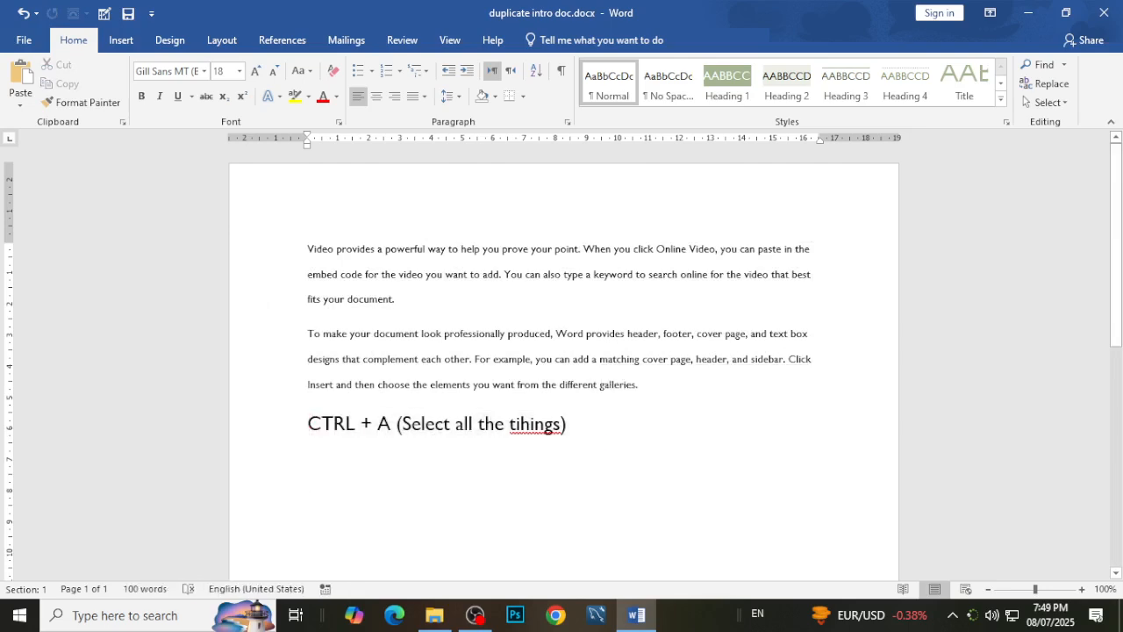
key(ctrl+v)
click(393, 487)
key(BackSpace)
text(C)
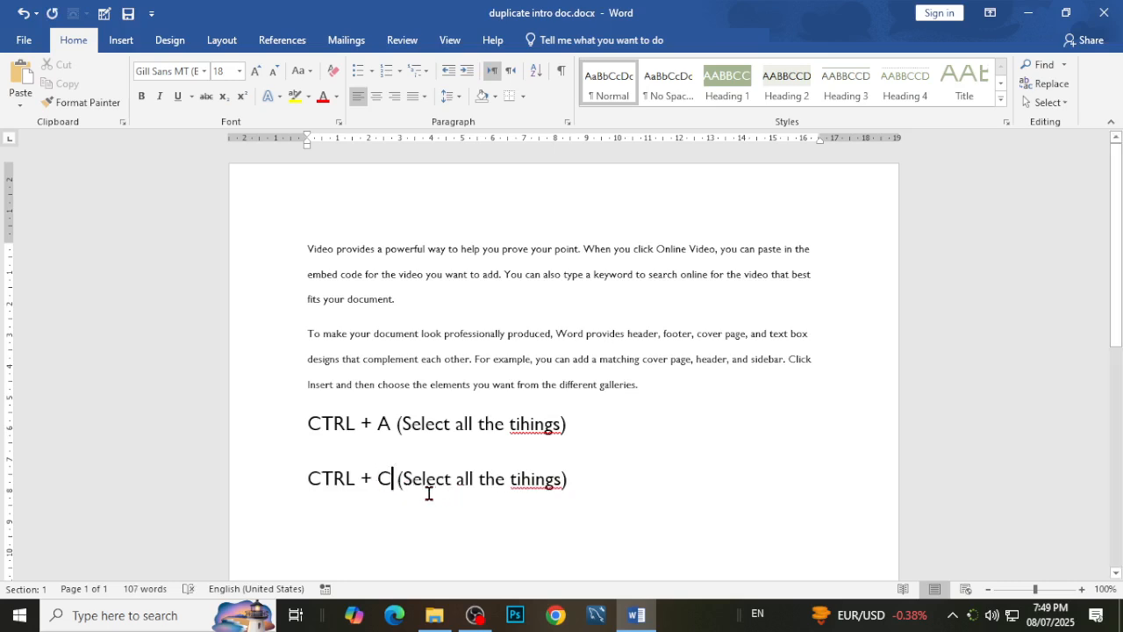
Replace the text inside the parentheses of the CTRL + C note with "Duplocate the selected thing".
drag(418, 485, 557, 488)
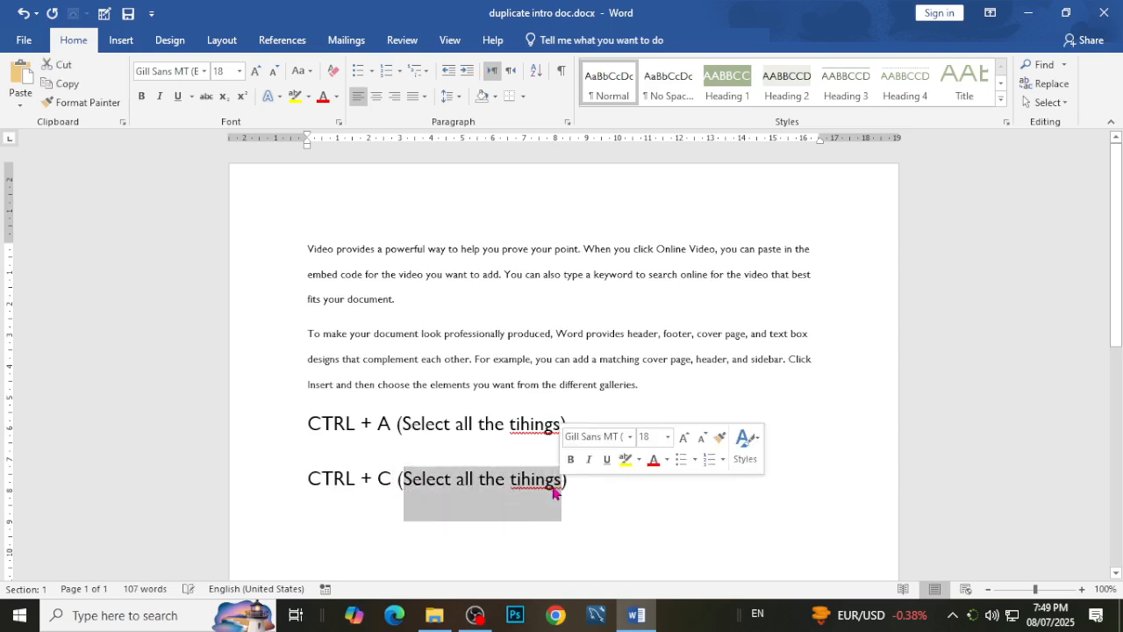
text(C)
key(BackSpace)
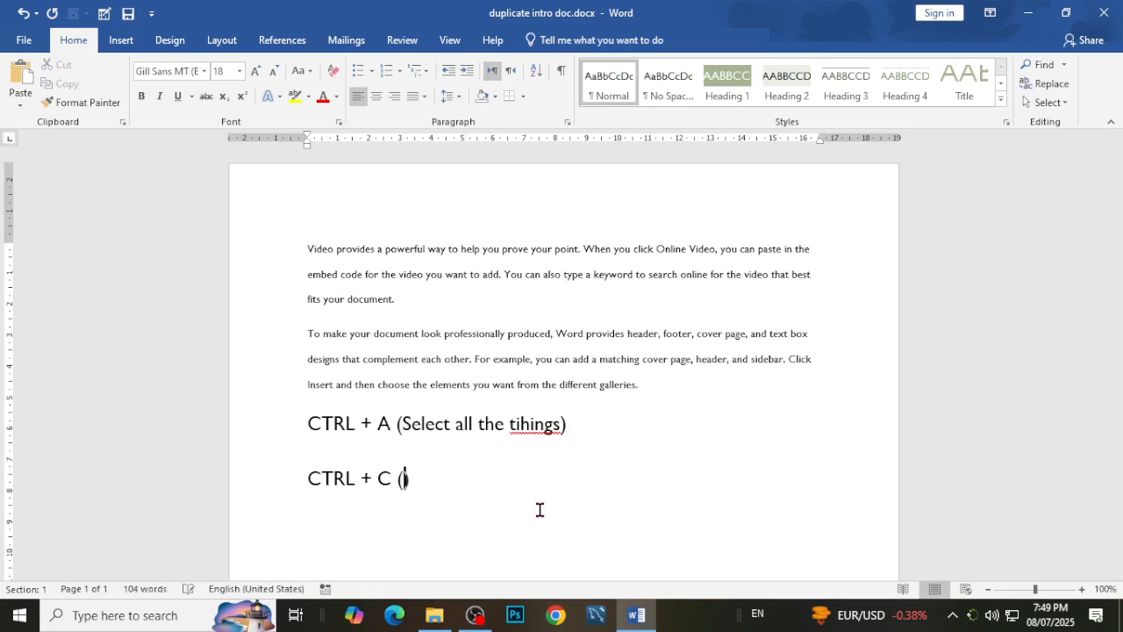
text(D)
text(uplocate)
text( the s)
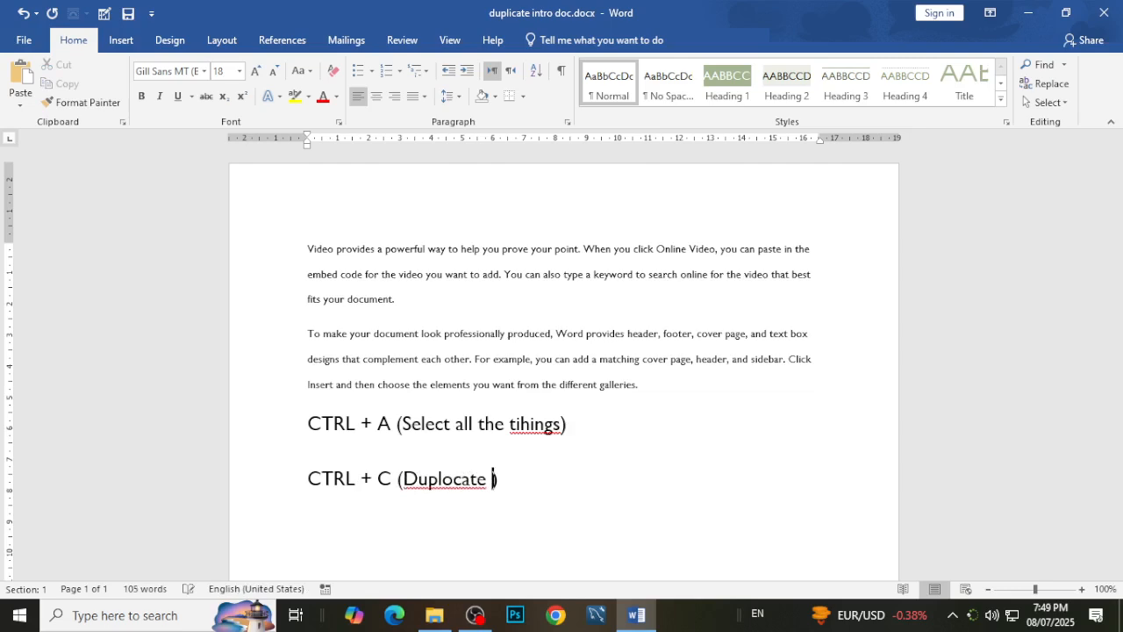
text(elected thing)
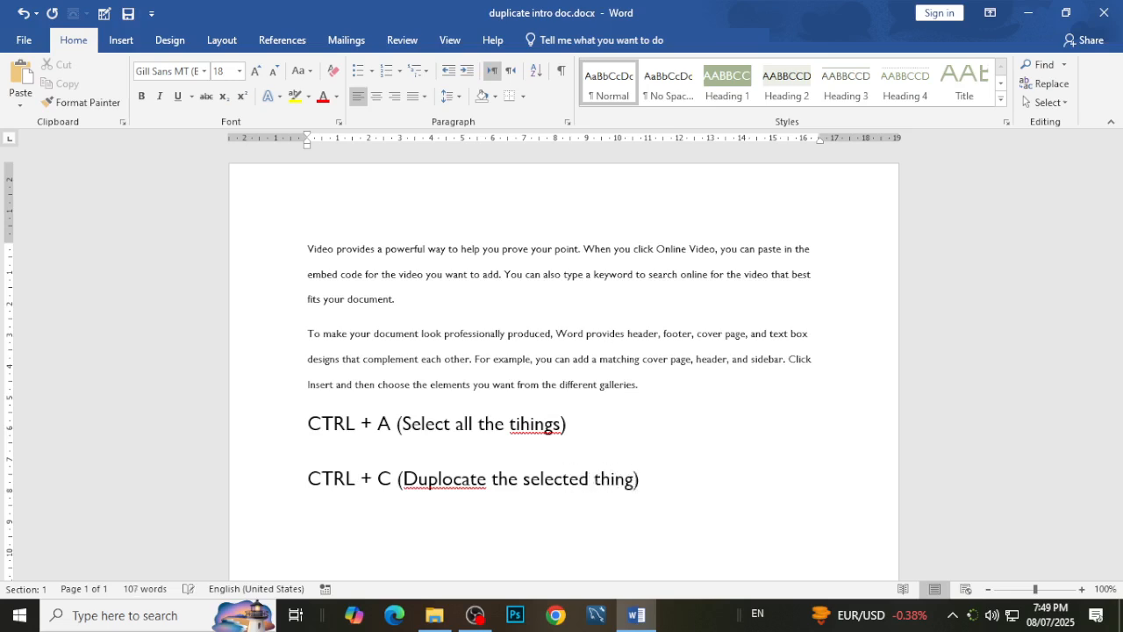
Correct "Duplocate" to "Duplicate" in the CTRL + C note and start a new line below it.
click(452, 479)
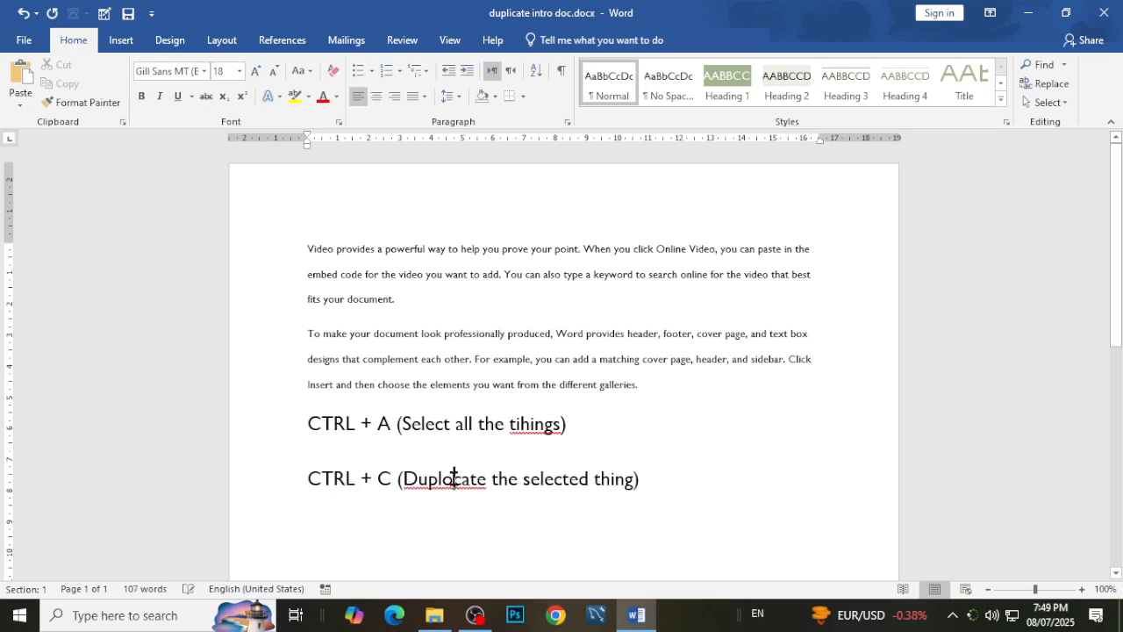
key(BackSpace)
text(i)
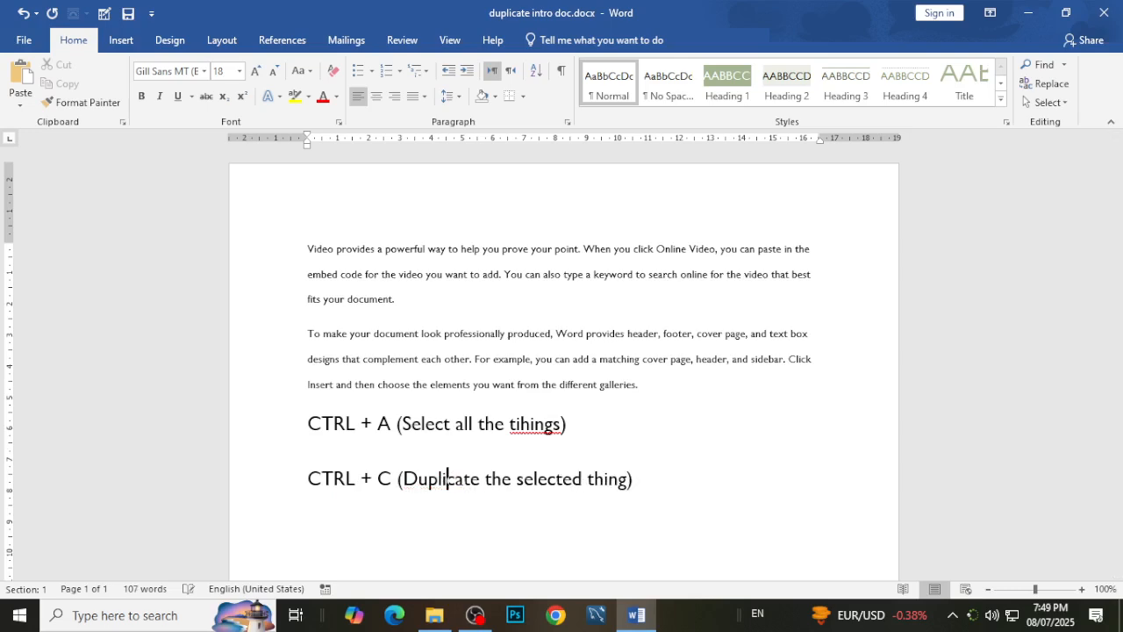
click(698, 476)
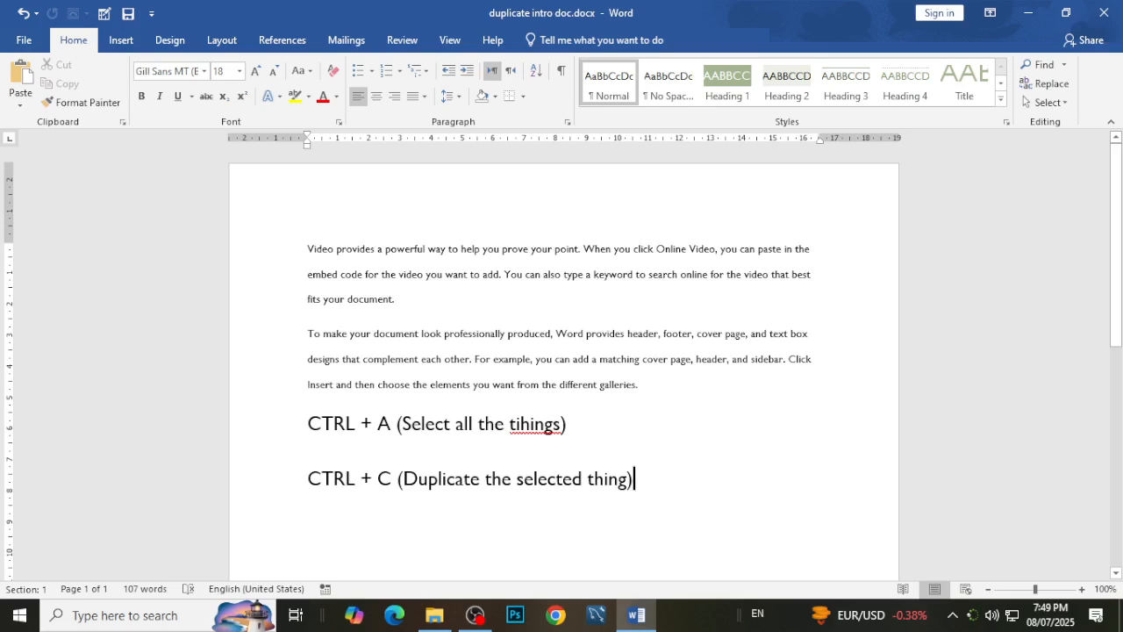
key(Return)
Copy the "CTRL + A (Select all the tihings)" note and place the cursor on the empty line under the CTRL + C note.
scroll(631, 473, down, 3)
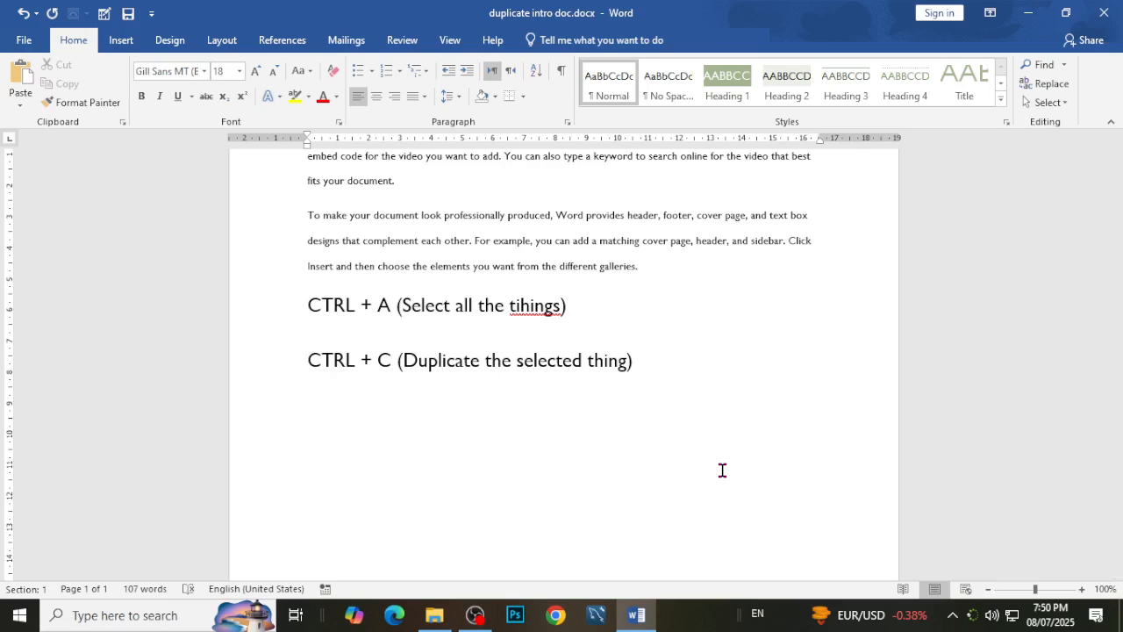
scroll(704, 469, up, 3)
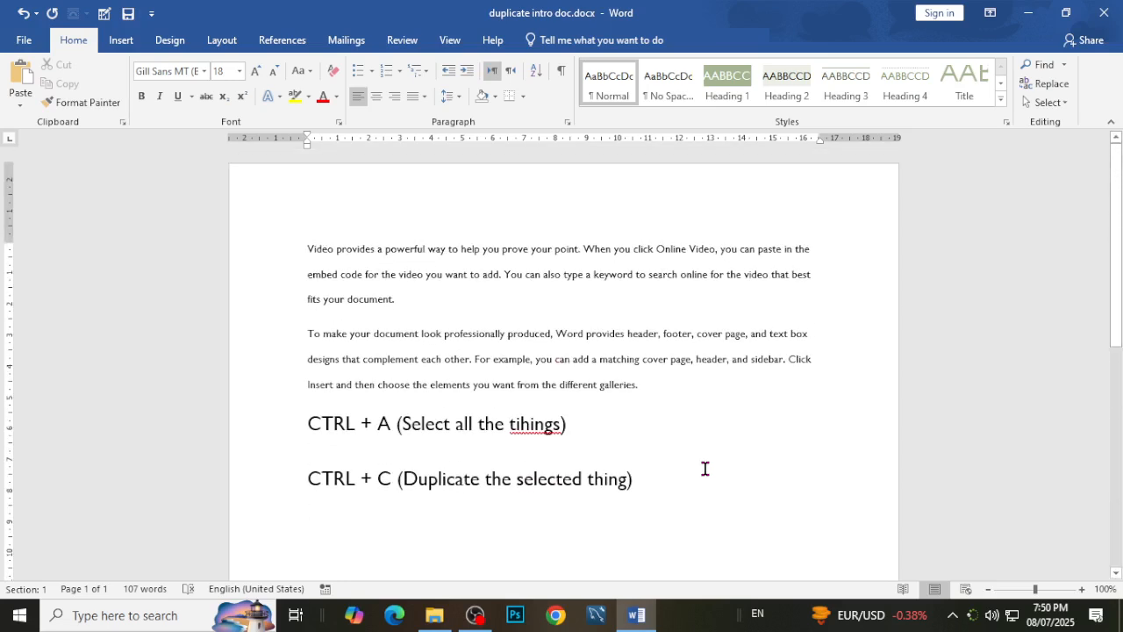
drag(588, 422, 284, 422)
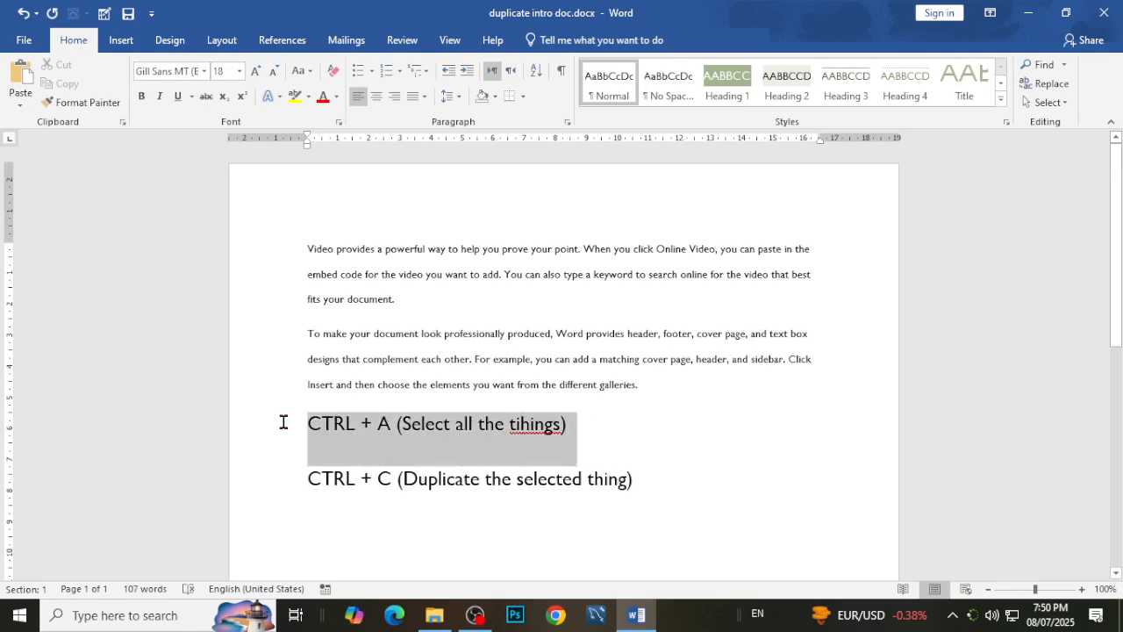
right_click(358, 427)
click(386, 230)
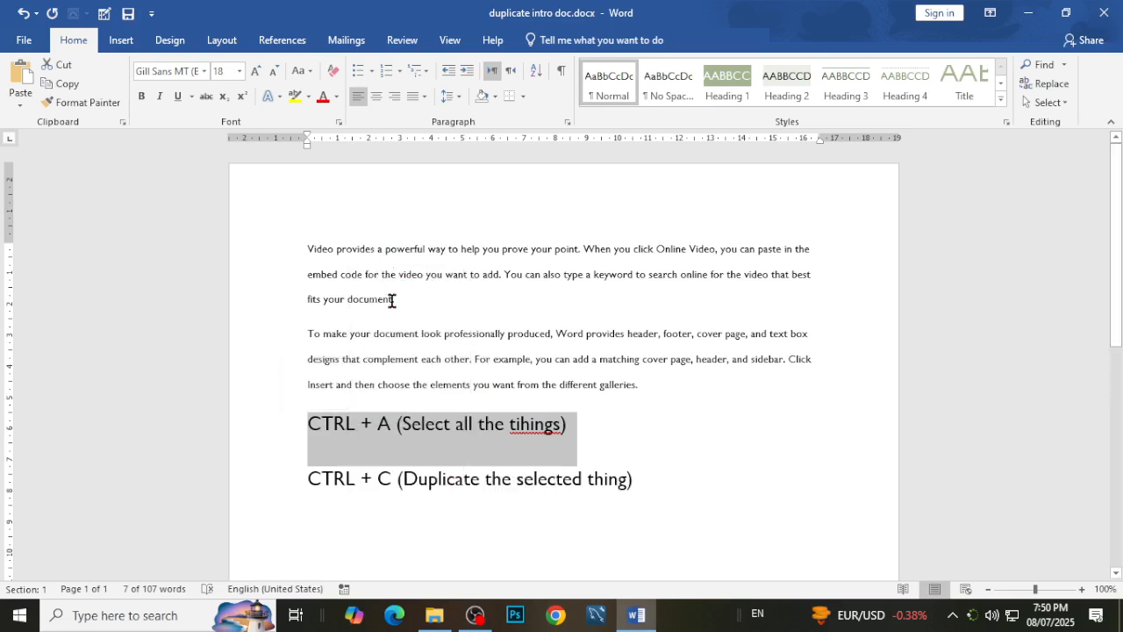
scroll(489, 394, down, 4)
click(491, 395)
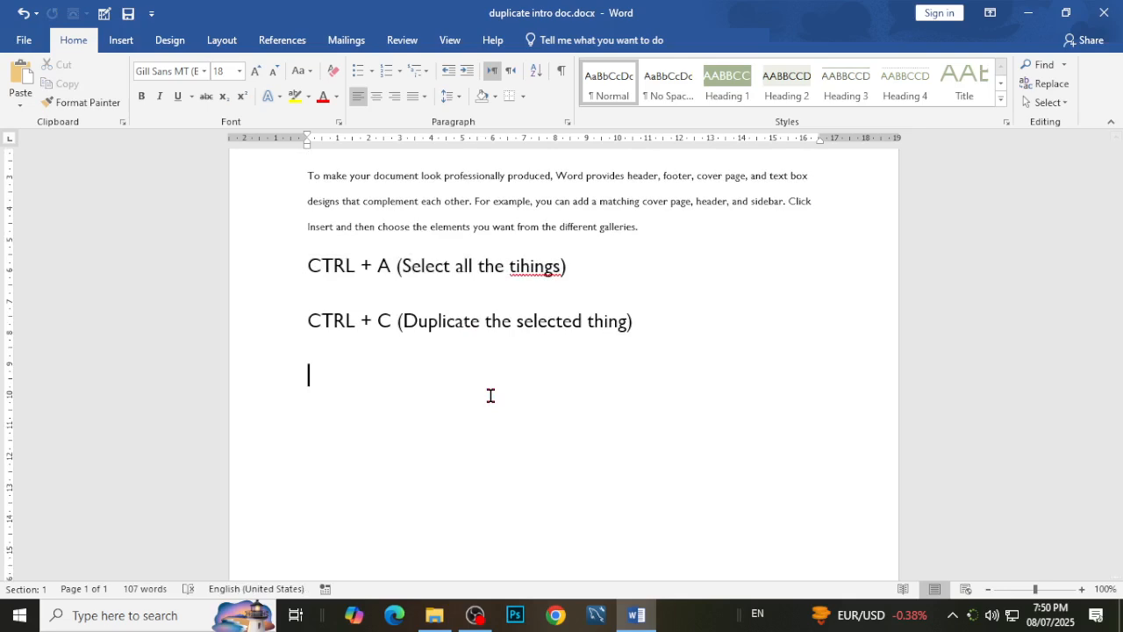
Insert an empty line after the first paragraph, which ends with "fits your document.".
scroll(471, 351, up, 4)
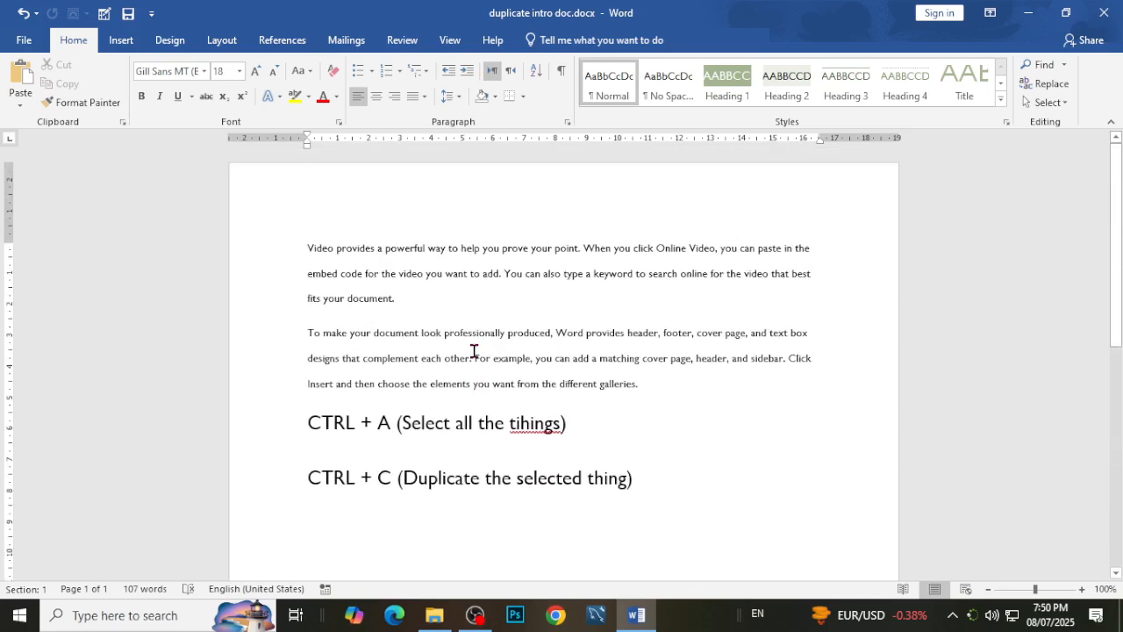
click(395, 299)
key(Return)
Try pasting the copied note onto the empty line between the paragraphs, once with Keep Source Formatting and once with the default paste, undoing each.
right_click(319, 334)
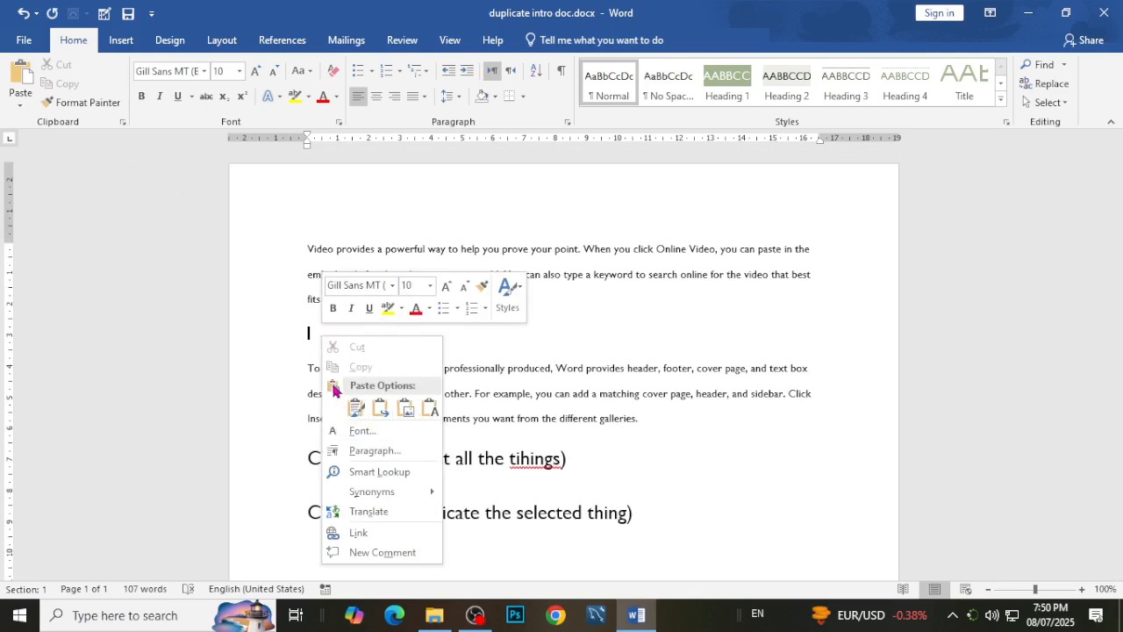
click(356, 407)
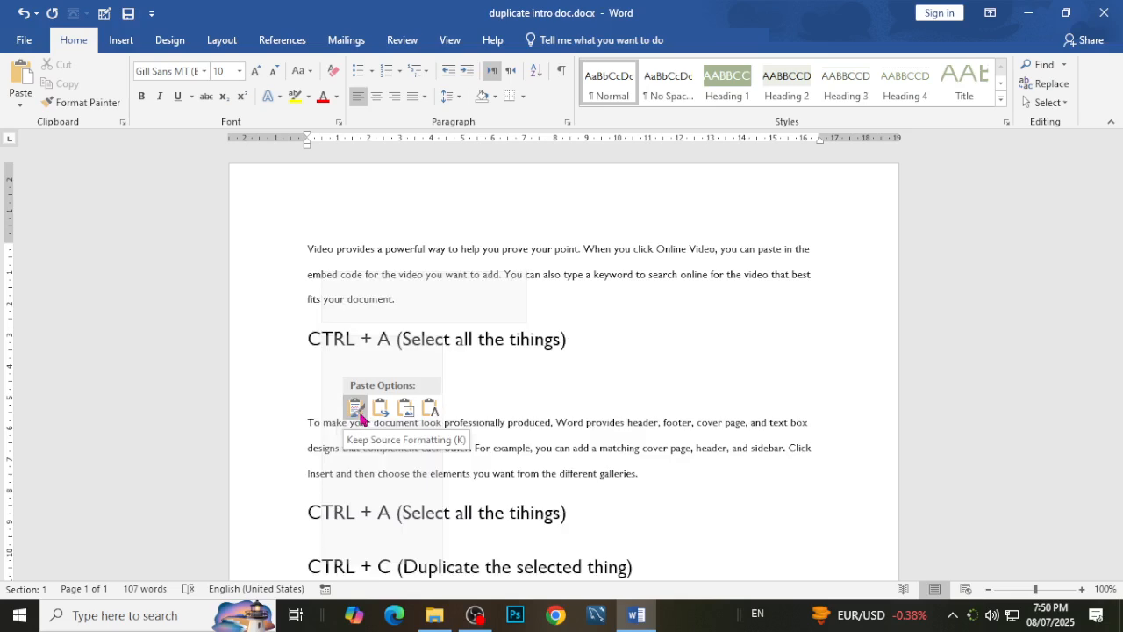
key(ctrl+z)
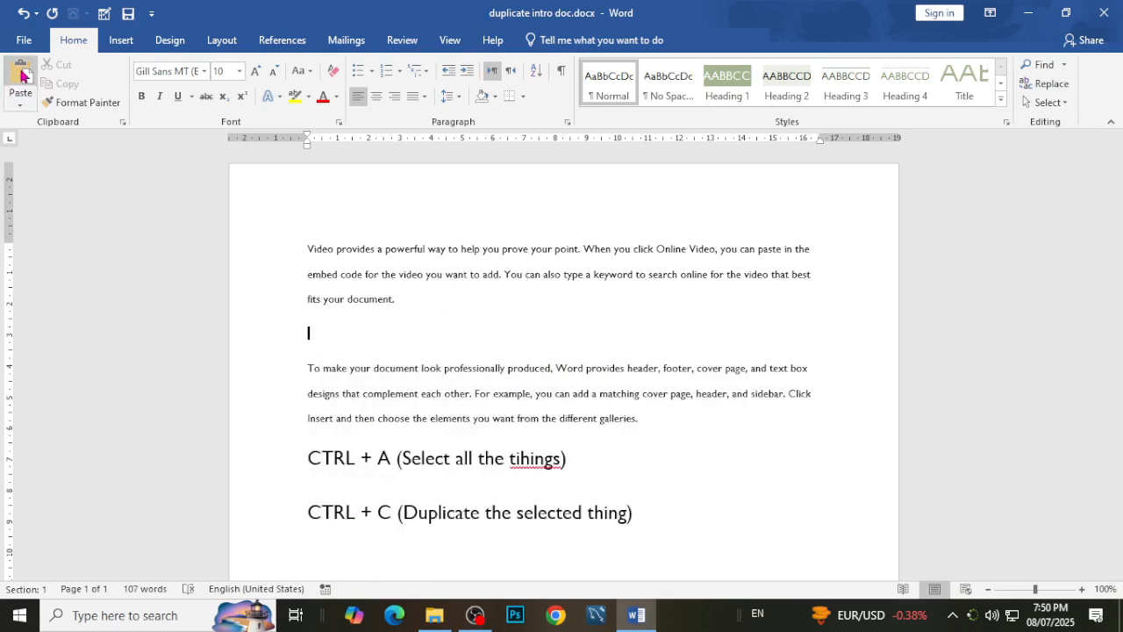
click(21, 75)
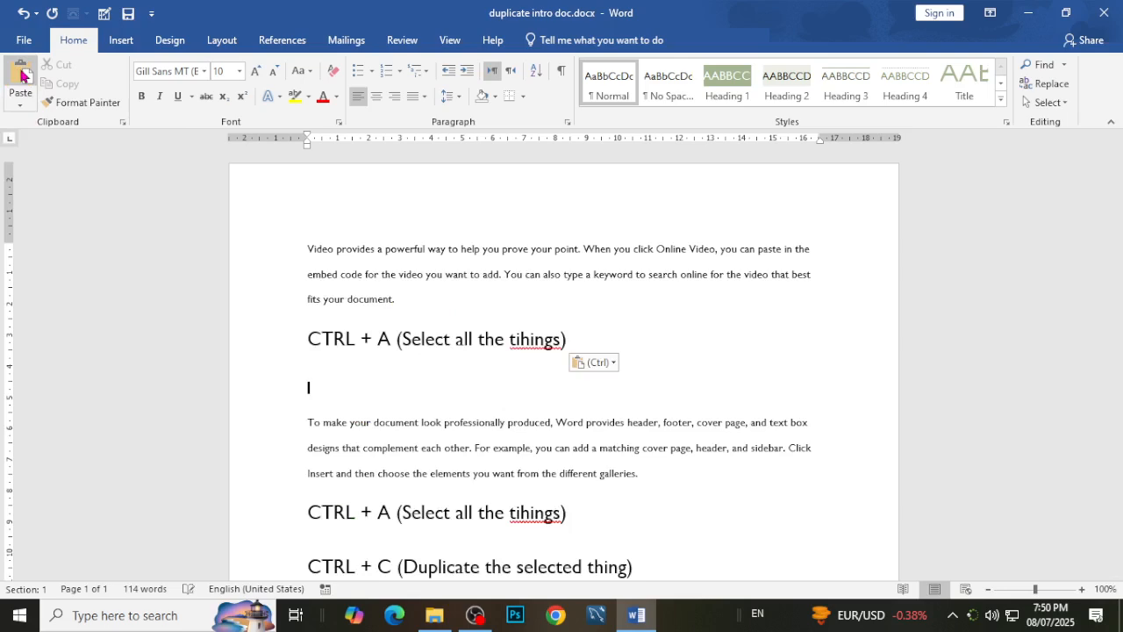
key(ctrl+z)
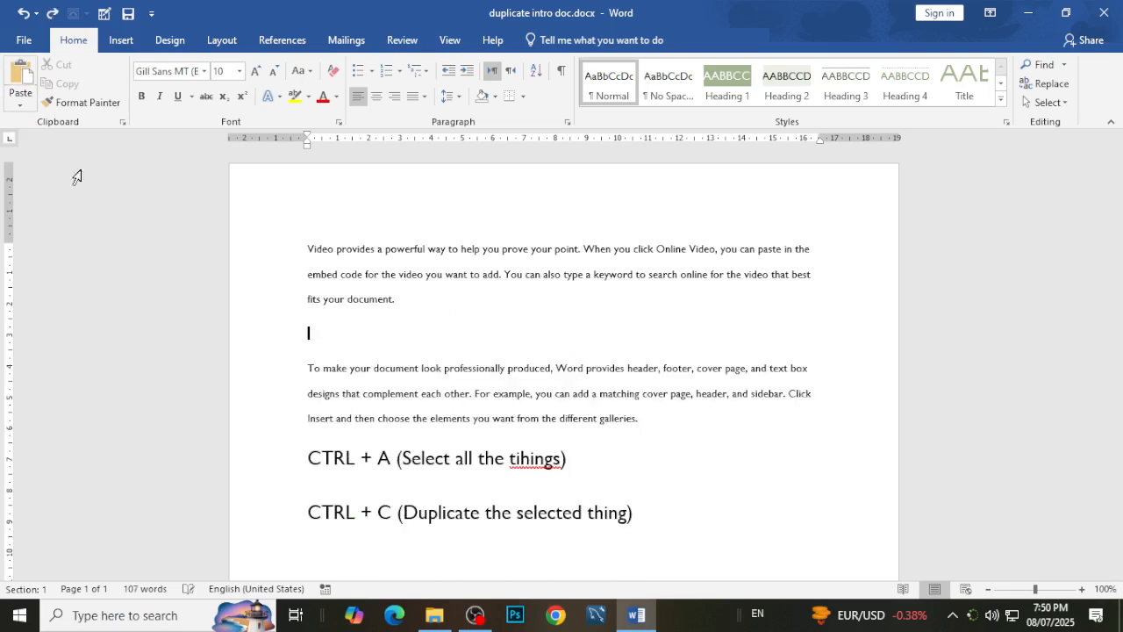
Duplicate the "CTRL + C (Duplicate the selected thing)" note on the line below and change the copy's shortcut letter to V.
scroll(614, 482, down, 2)
drag(666, 449, 295, 429)
key(ctrl+c)
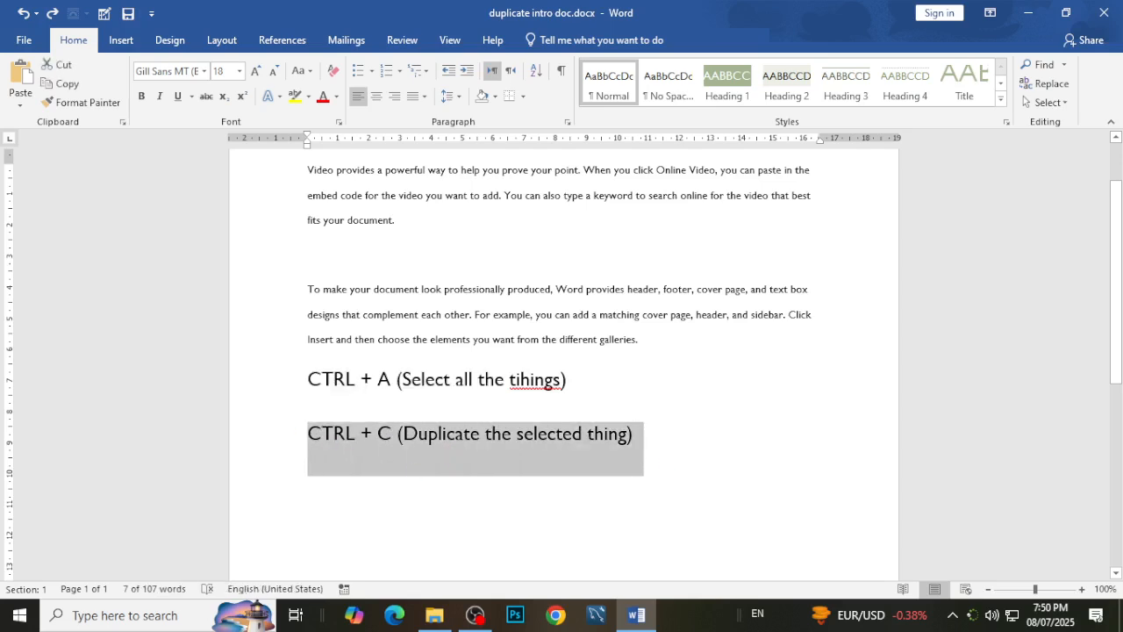
click(390, 488)
key(ctrl+v)
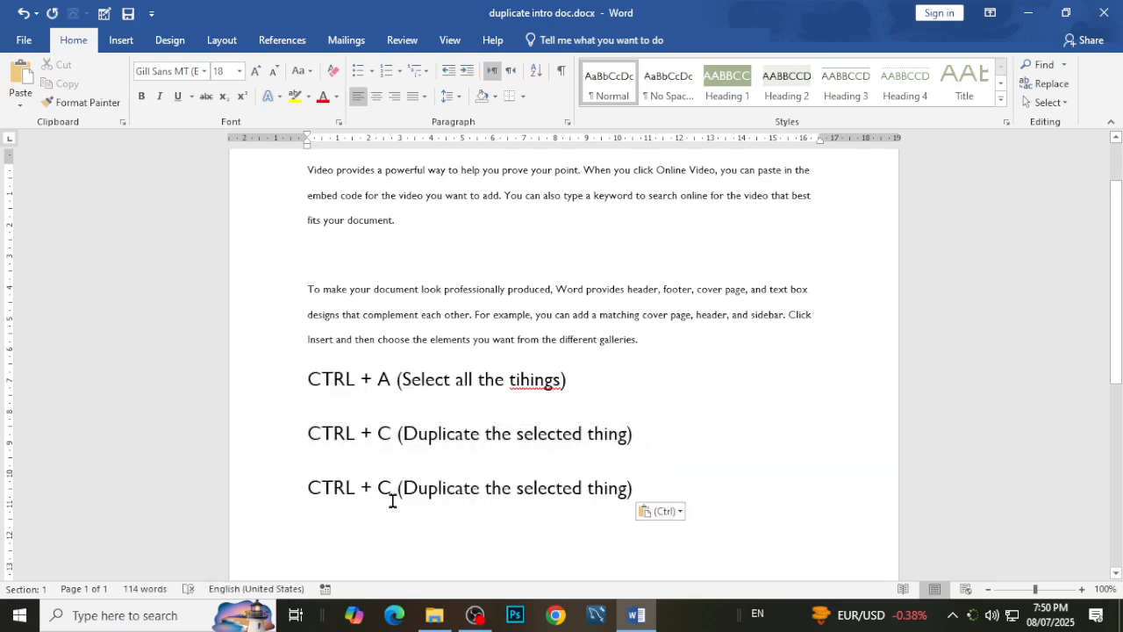
click(390, 489)
key(BackSpace)
text(V)
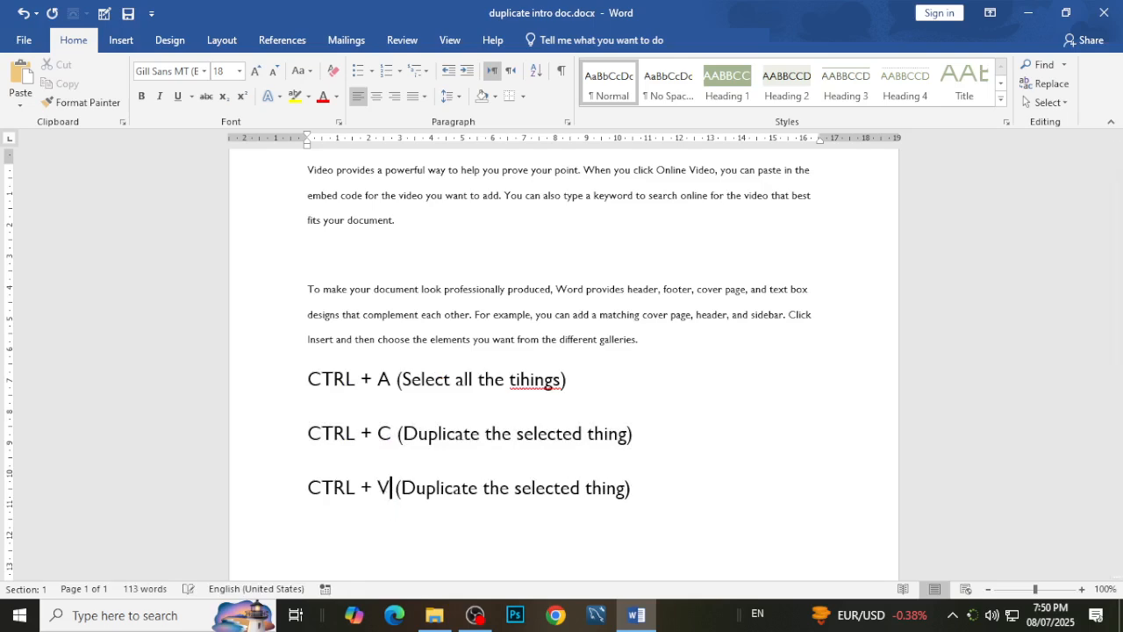
Replace the word "Duplicate" with "Paste" in the CTRL + V note.
click(415, 492)
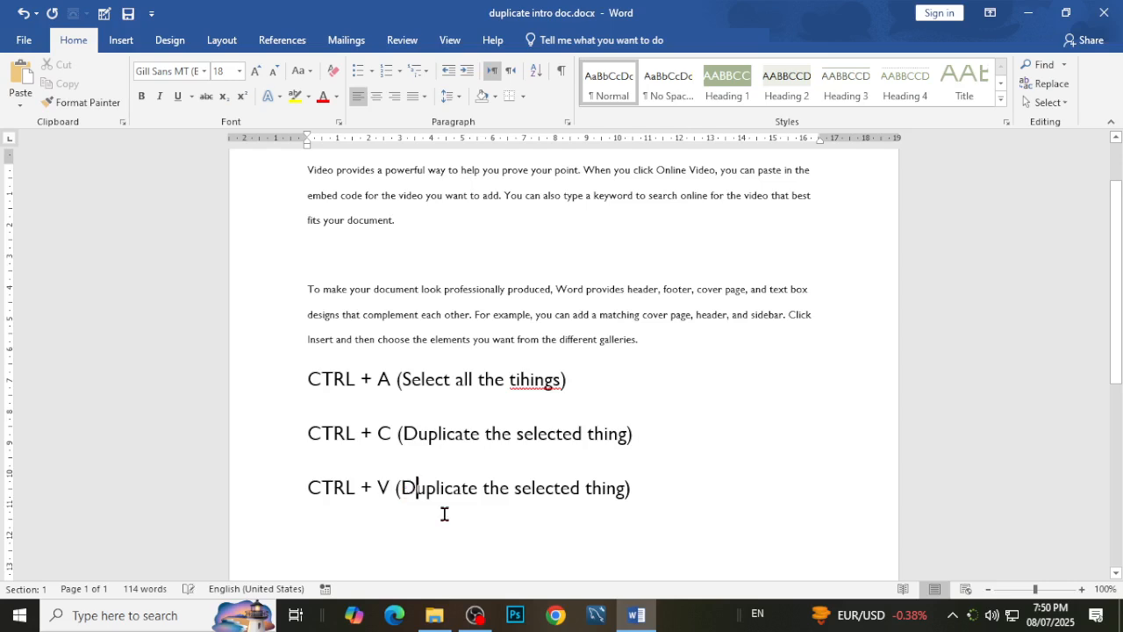
key(shift+Right)
key(shift+Right)
key(shift+Right)
key(shift+Right)
key(shift+Right)
key(shift+Right)
key(shift+Right)
key(shift+Right)
key(shift+Right)
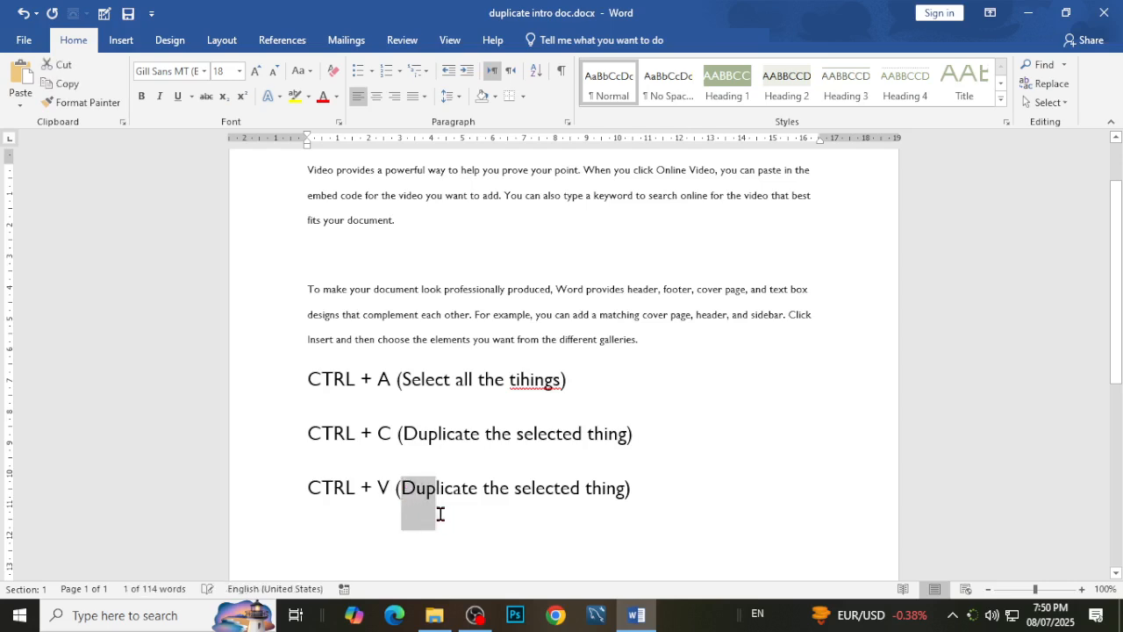
text(Paste)
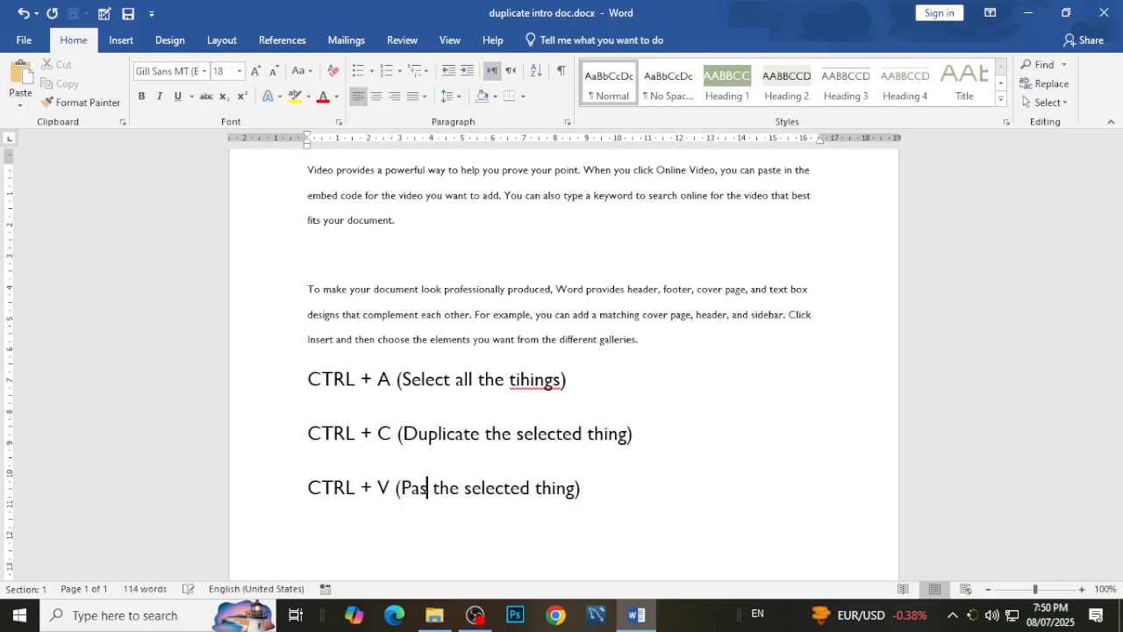
Finish the word "Paste" and replace "selected" with "Copied" in the CTRL + V note.
key(BackSpace)
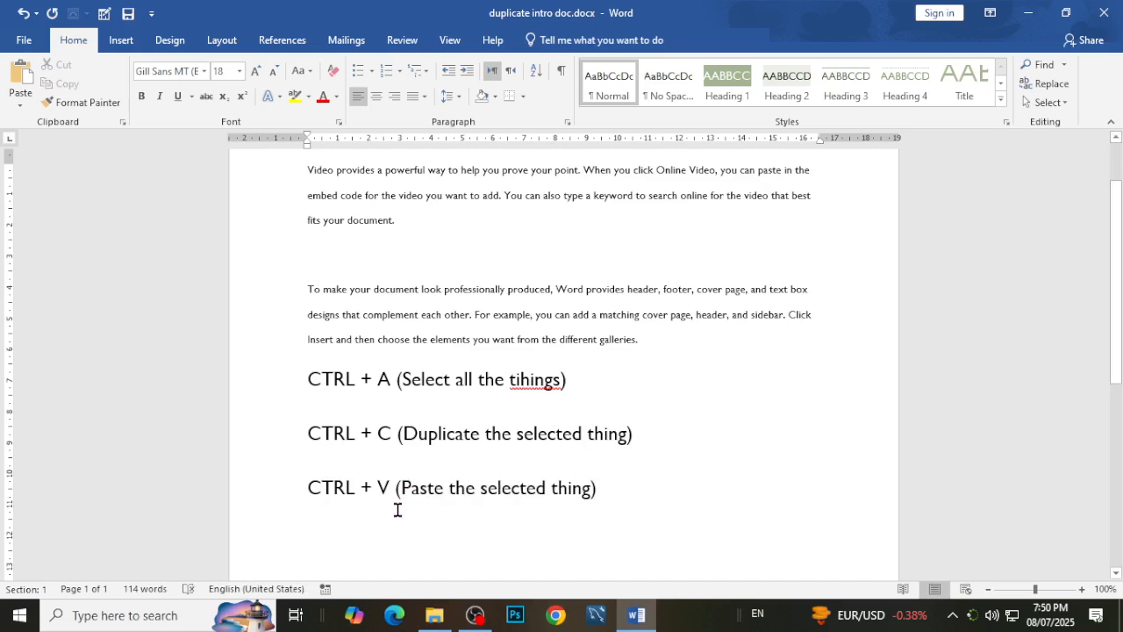
drag(482, 488, 545, 491)
text(Copied)
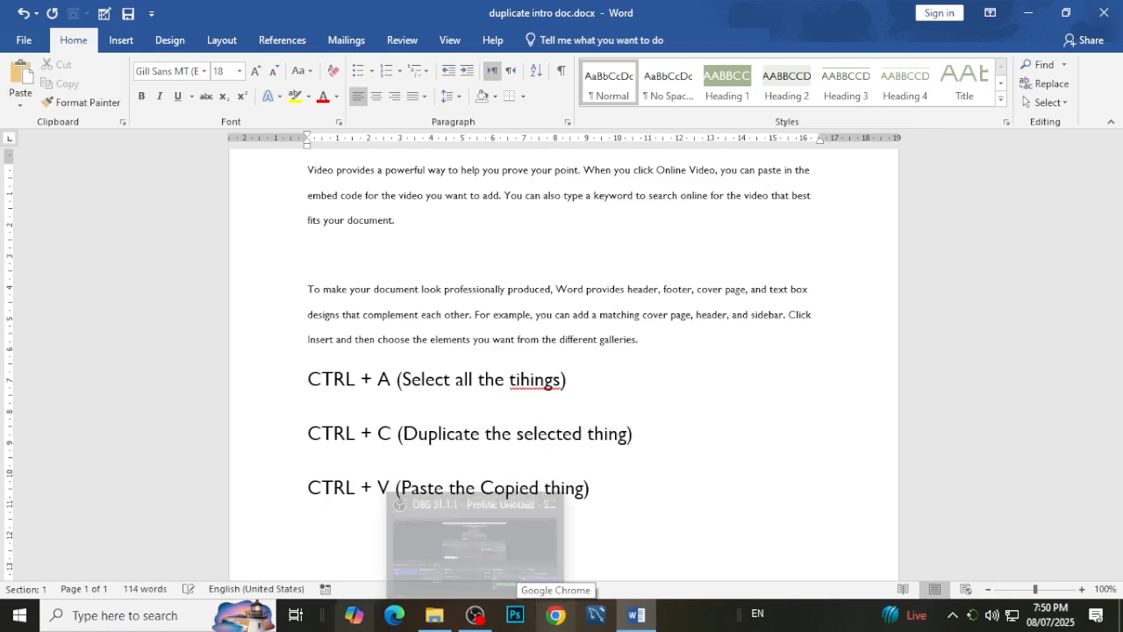
click(655, 527)
scroll(654, 524, down, 2)
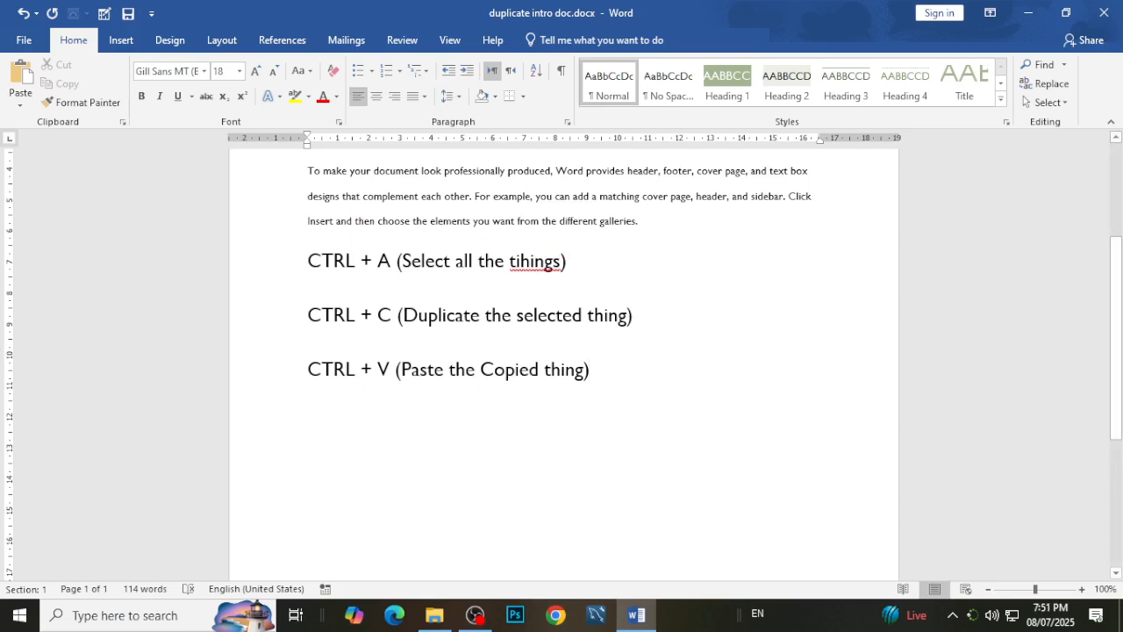
Try deleting the CTRL + V note and all of the document's text, undoing both deletions.
key(Return)
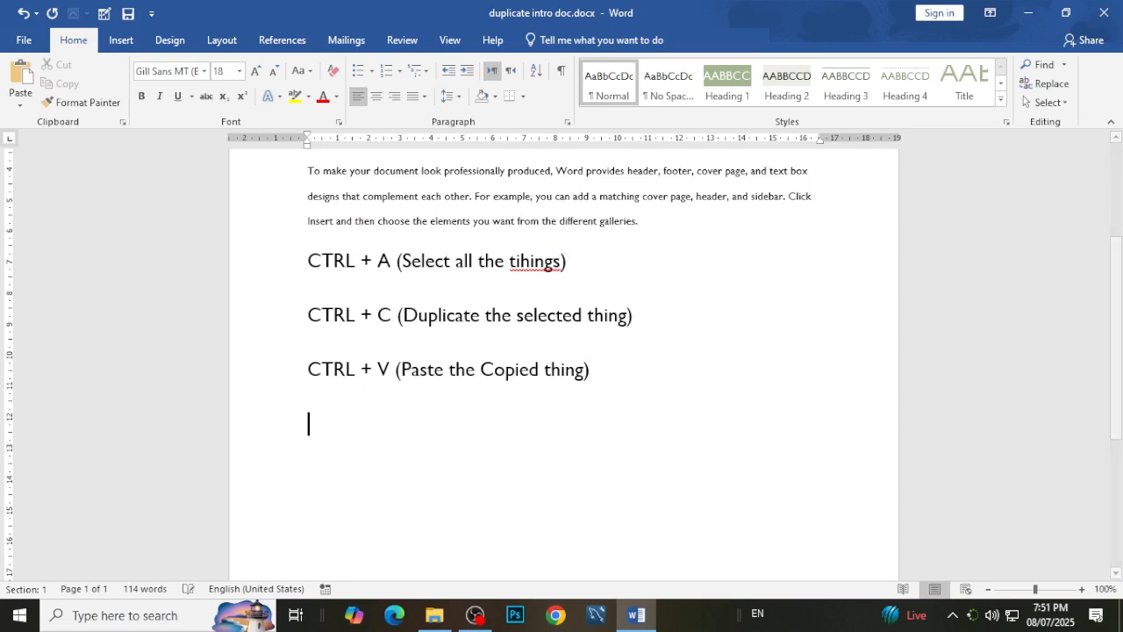
drag(605, 370, 276, 380)
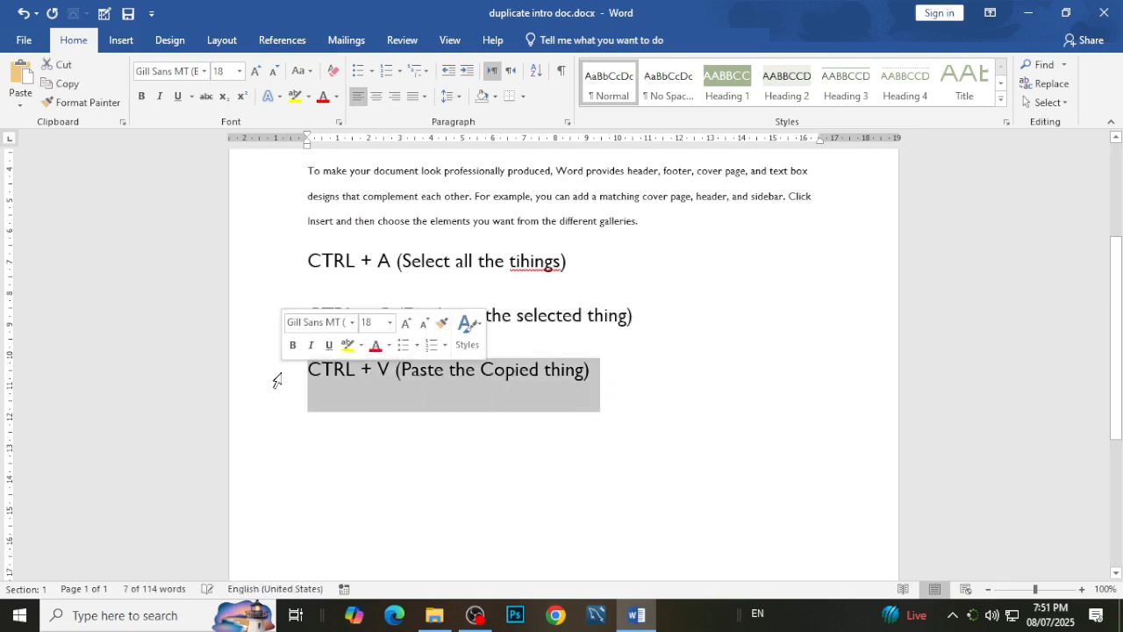
key(BackSpace)
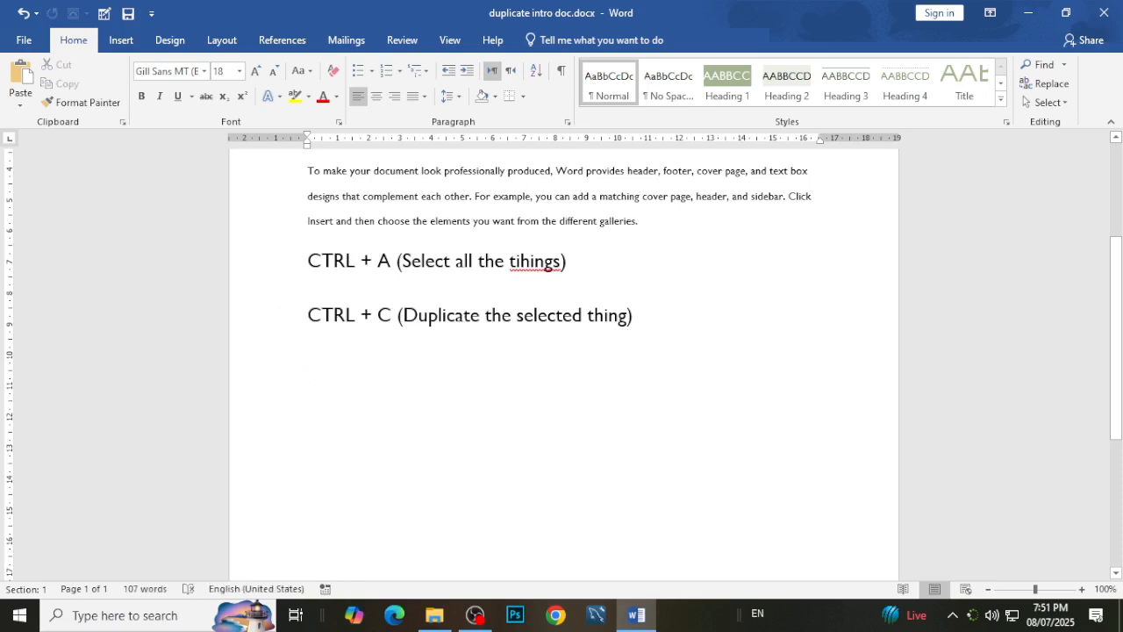
scroll(447, 404, up, 3)
key(ctrl+a)
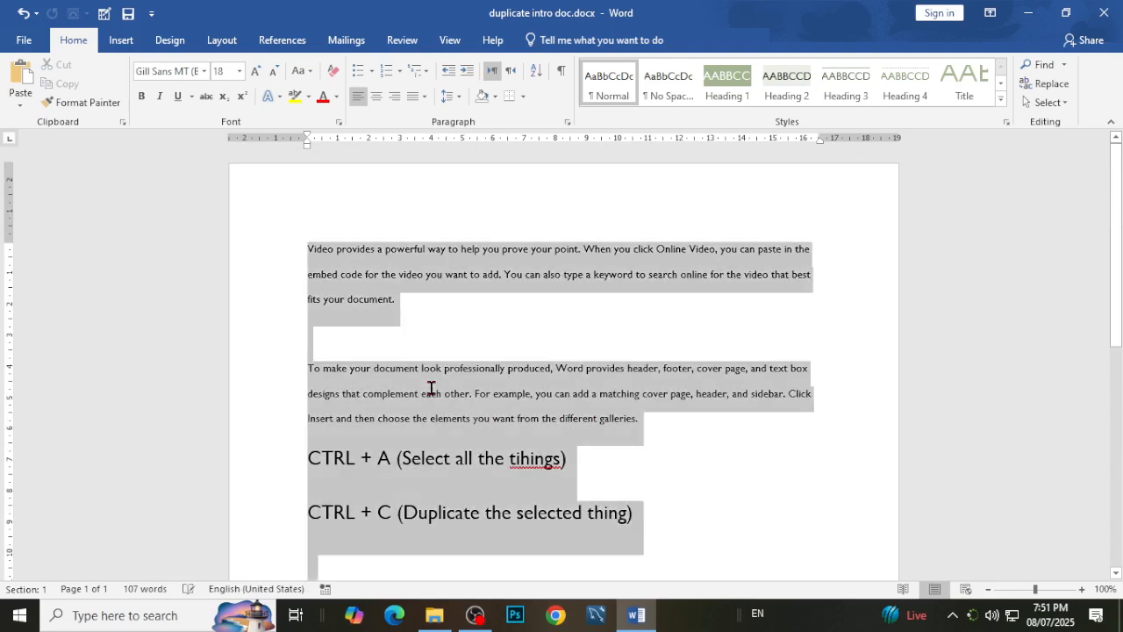
key(BackSpace)
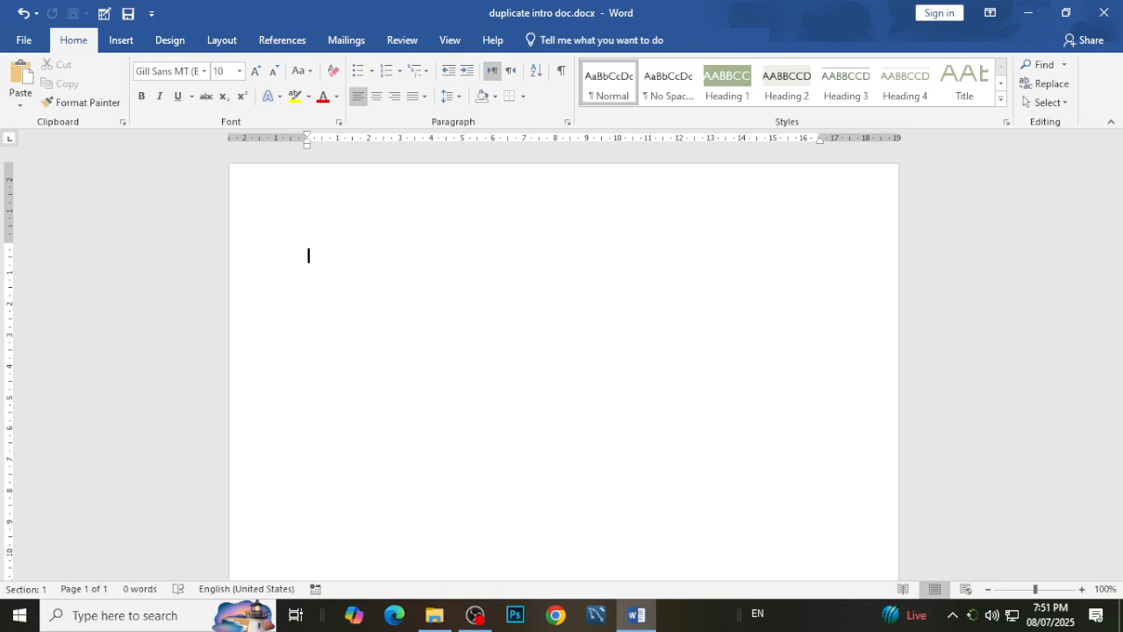
key(ctrl+z)
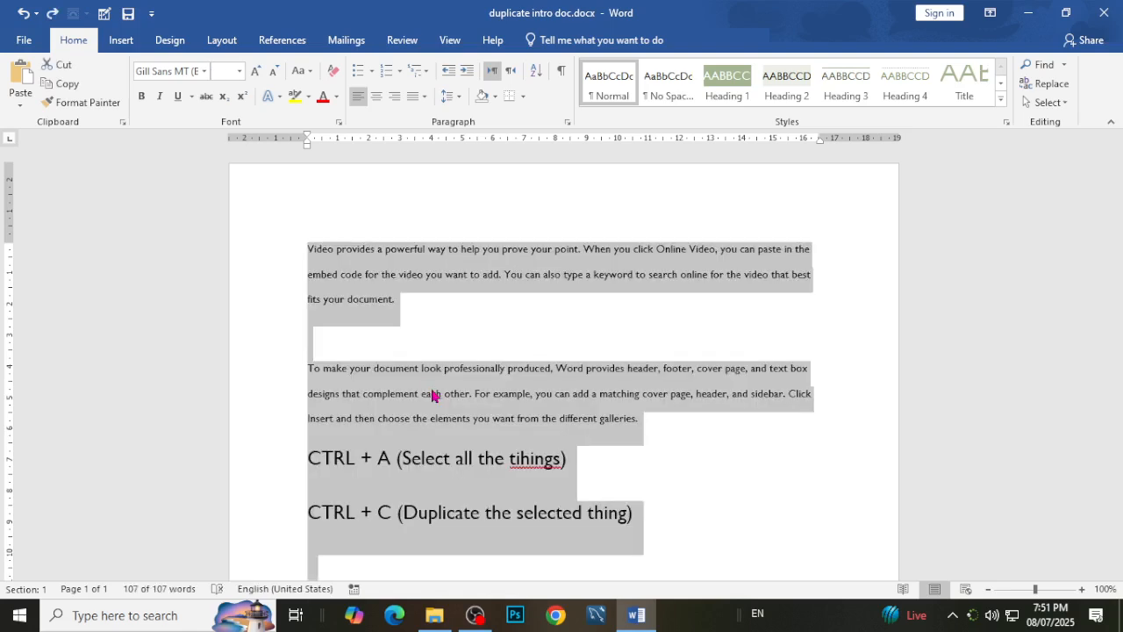
scroll(432, 394, down, 3)
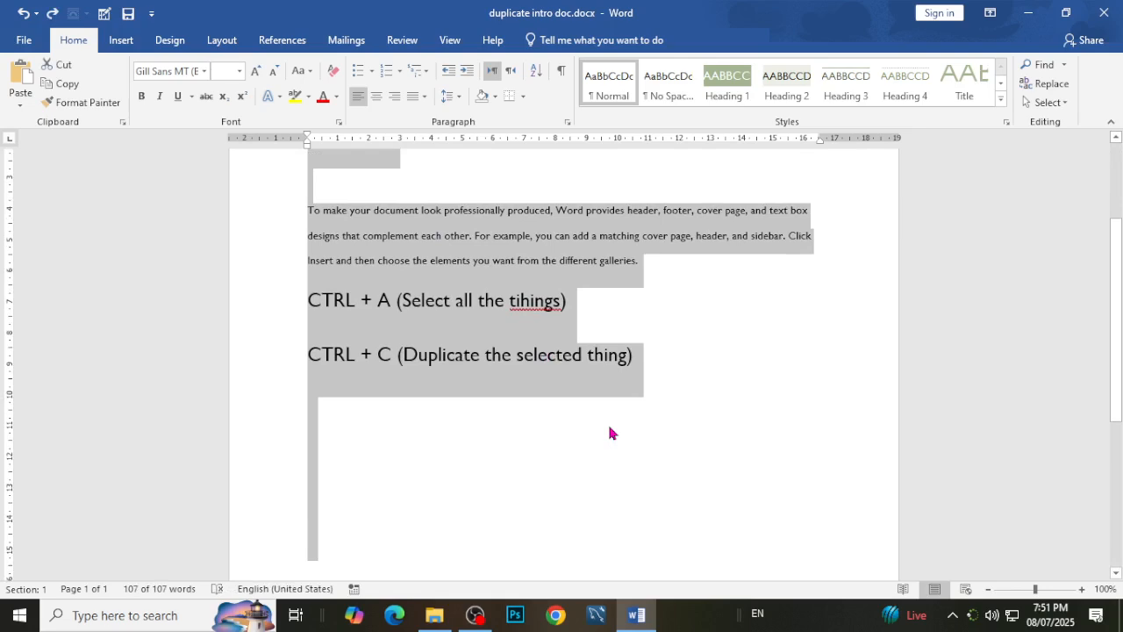
key(ctrl+z)
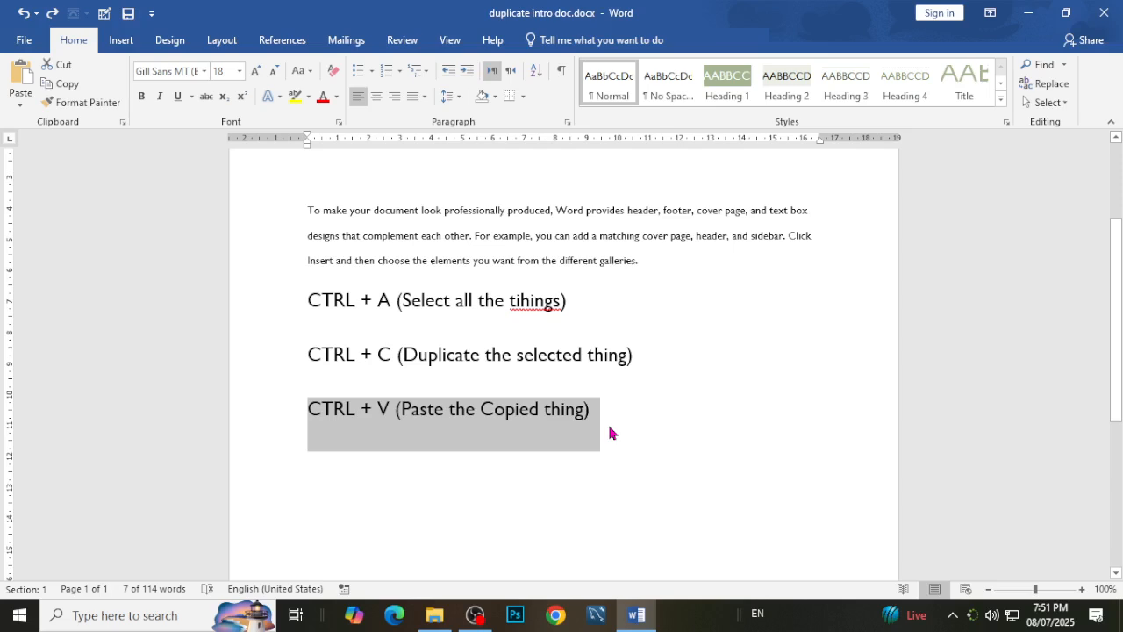
Paste the copied "CTRL + C (Duplicate the selected thing)" note below the CTRL + V note and change its shortcut letter to Z.
click(609, 427)
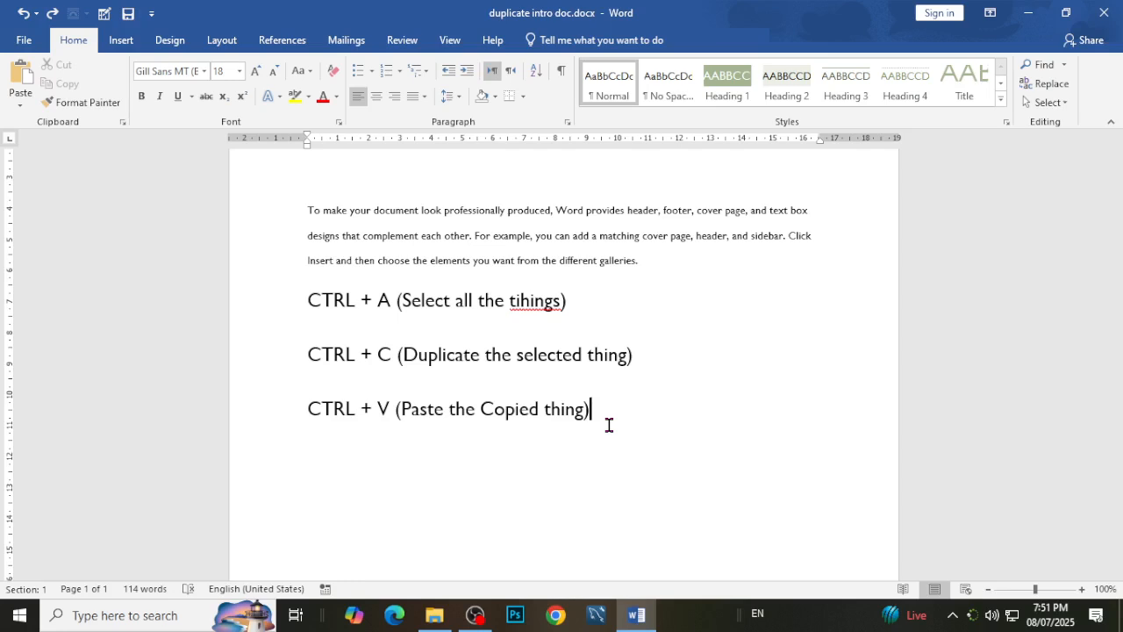
key(Return)
key(ctrl+v)
click(394, 465)
key(BackSpace)
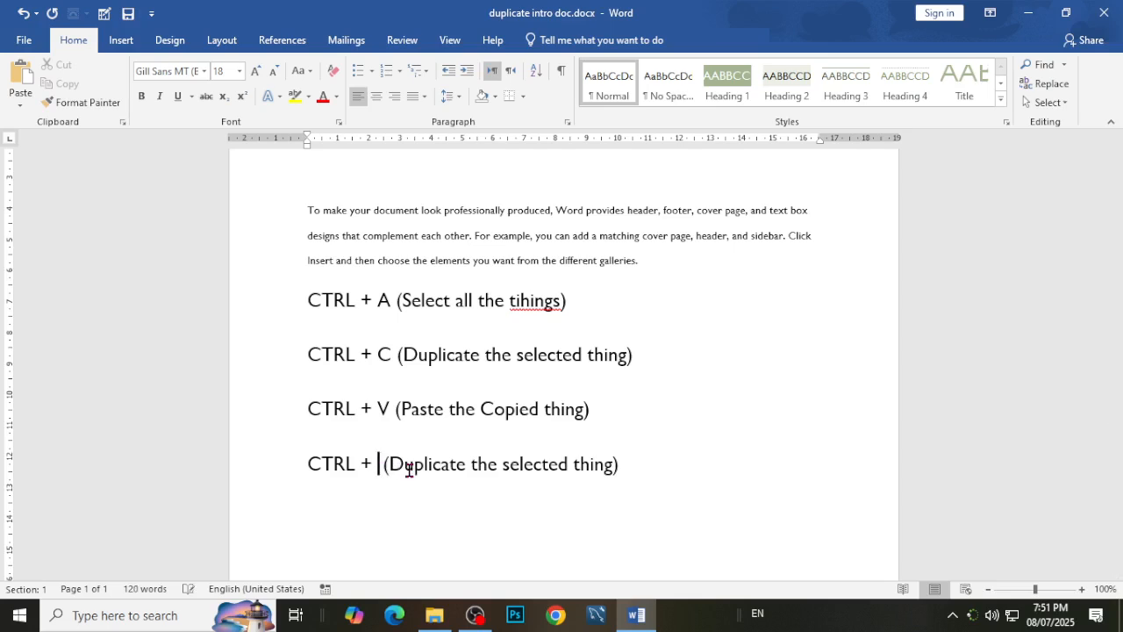
text(Z)
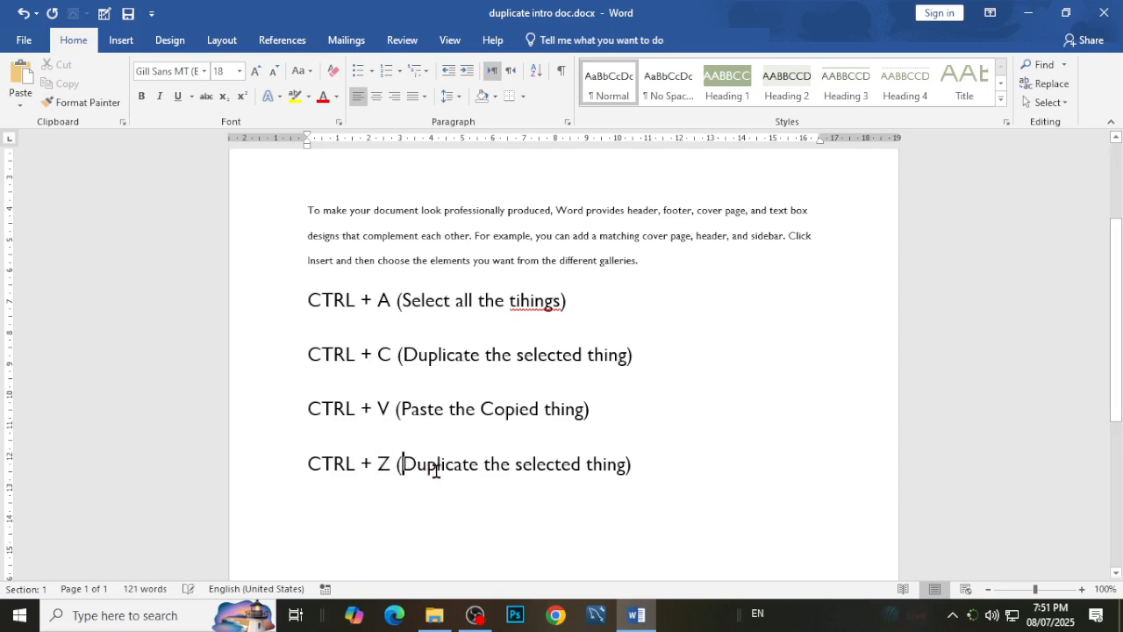
Replace "Duplicate the selected thing" with "Reverse the last Action" inside the brackets of the CTRL + Z note.
key(shift+Right)
key(shift+Right)
key(shift+Right)
key(shift+Right)
key(shift+Right)
key(shift+Right)
key(shift+Right)
key(shift+Right)
key(shift+Right)
key(shift+Right)
key(shift+Right)
key(shift+Right)
key(shift+Right)
key(shift+Right)
key(shift+Right)
key(shift+Right)
key(shift+Right)
key(shift+Right)
key(shift+Right)
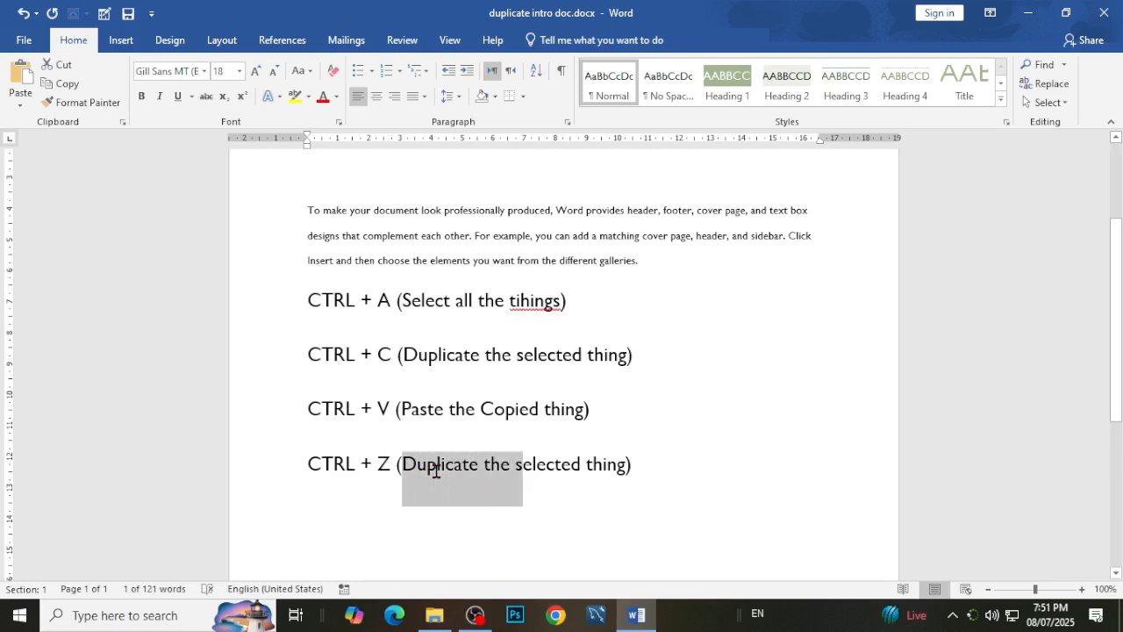
key(shift+Right)
key(shift+Right)
key(shift+Right)
key(shift+Right)
key(shift+Right)
key(shift+Right)
key(shift+Right)
key(shift+Right)
key(shift+Right)
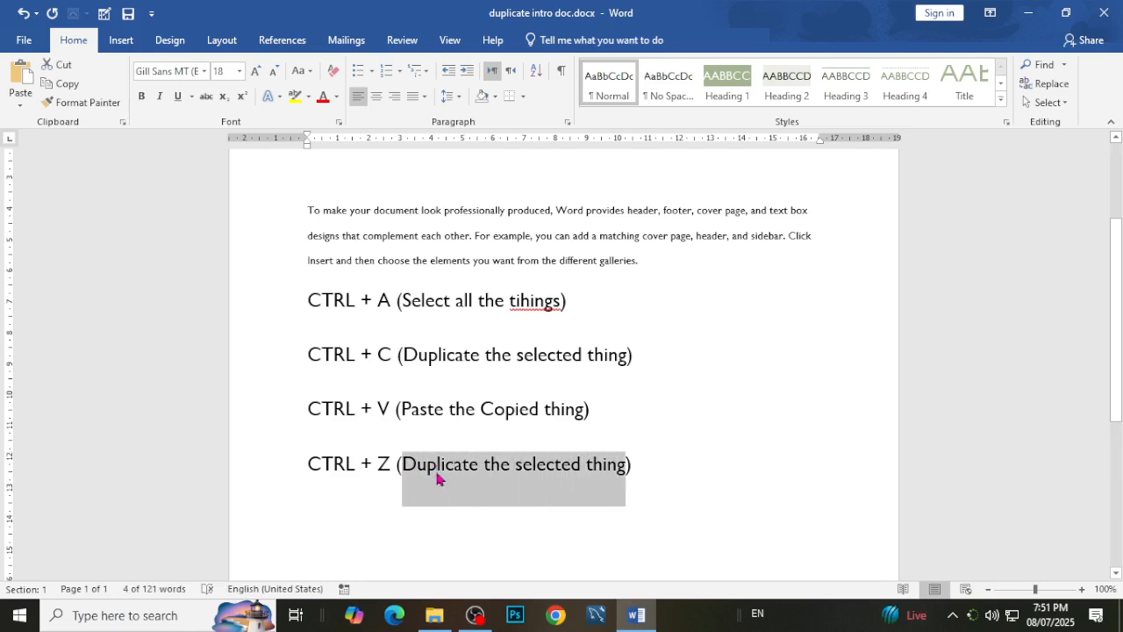
text(Re)
text(rse )
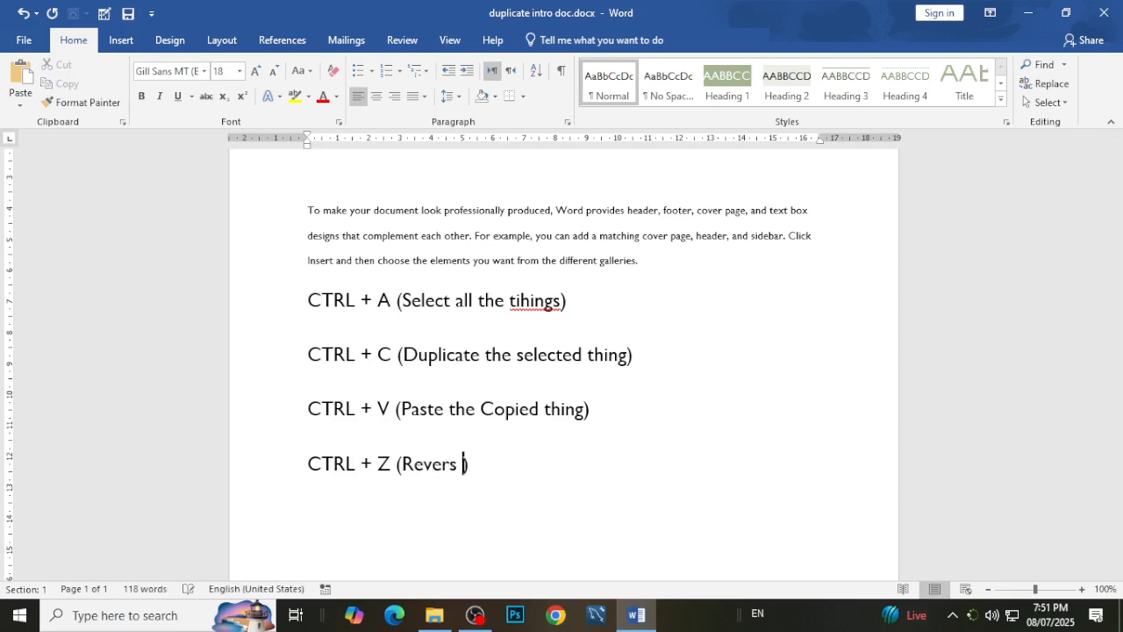
text(the las)
text(t Actio)
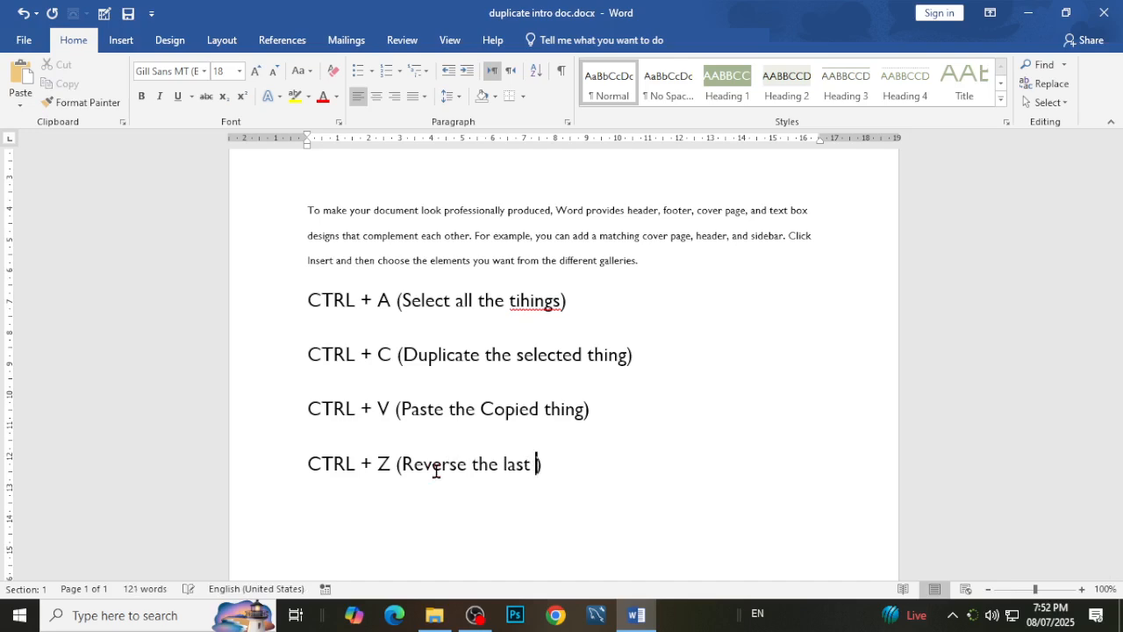
text(n)
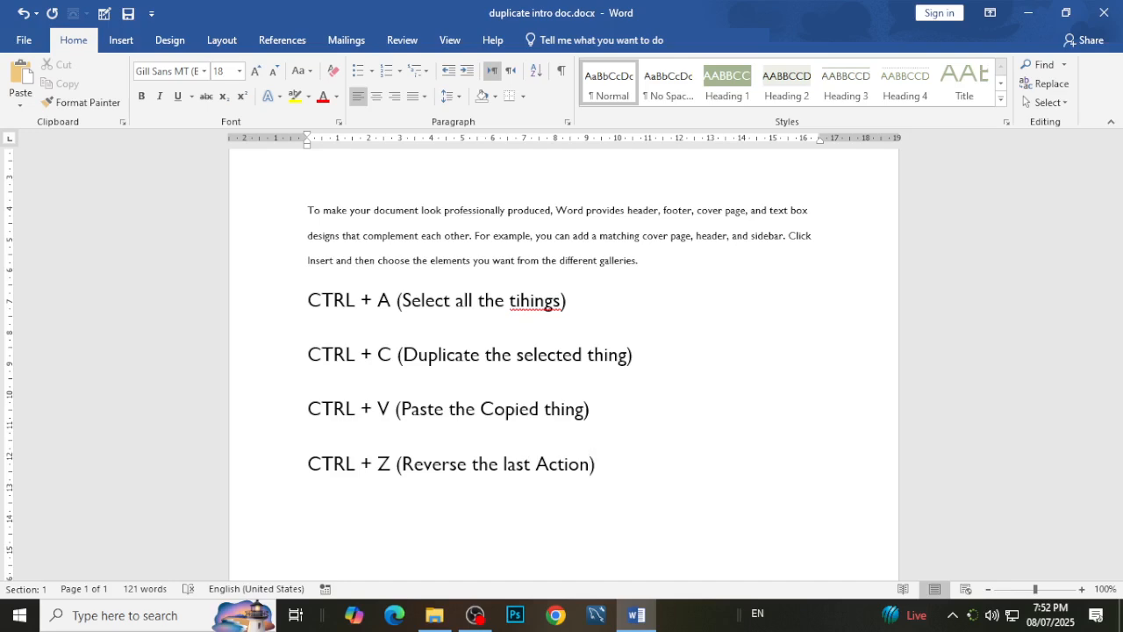
Try deleting the CTRL + Z note, undoing the deletion, redoing it and undoing it again.
click(253, 491)
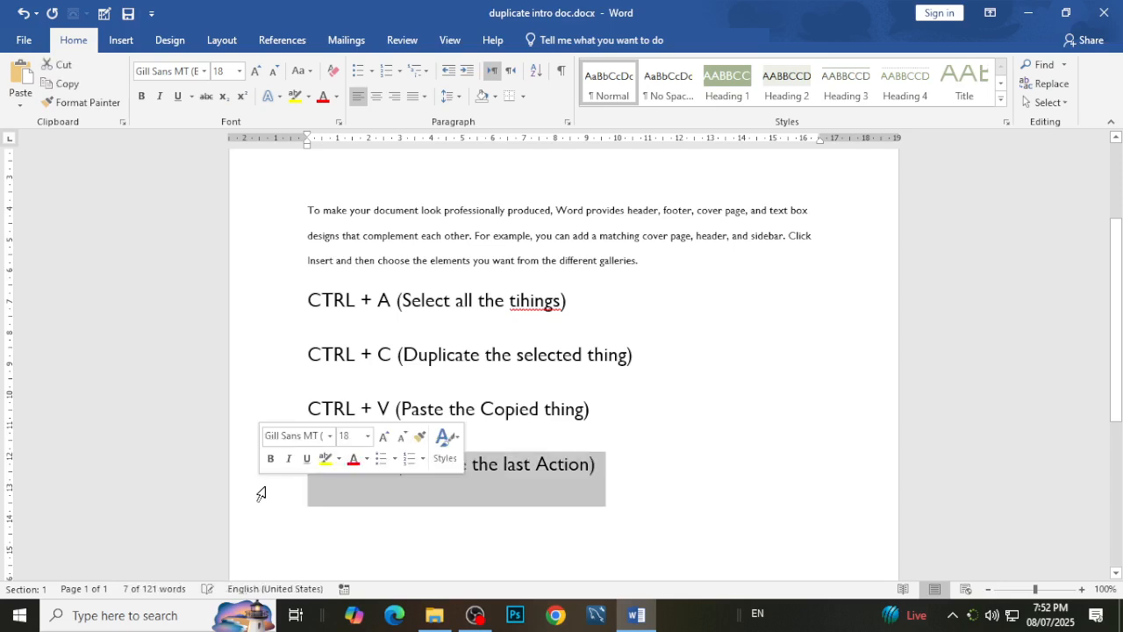
key(Delete)
key(ctrl+z)
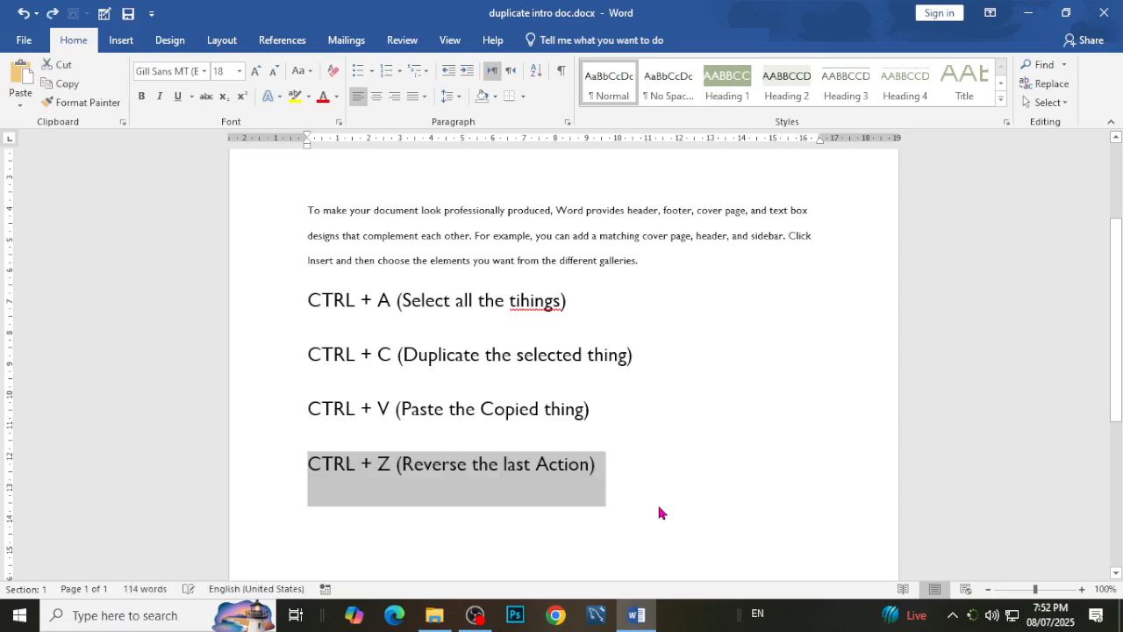
click(649, 464)
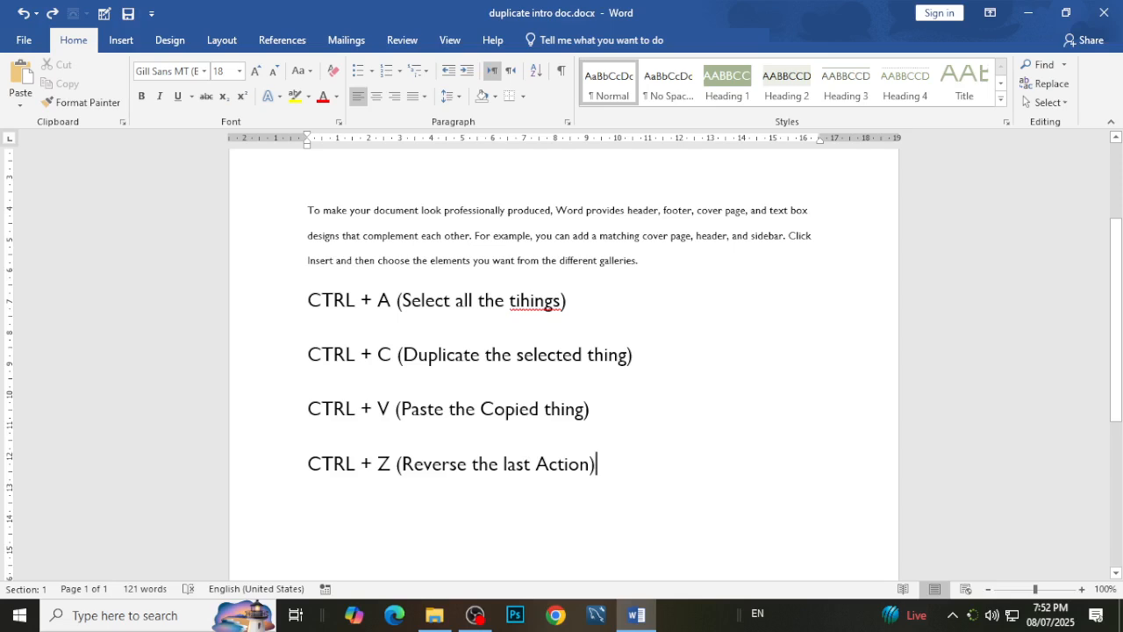
key(ctrl+y)
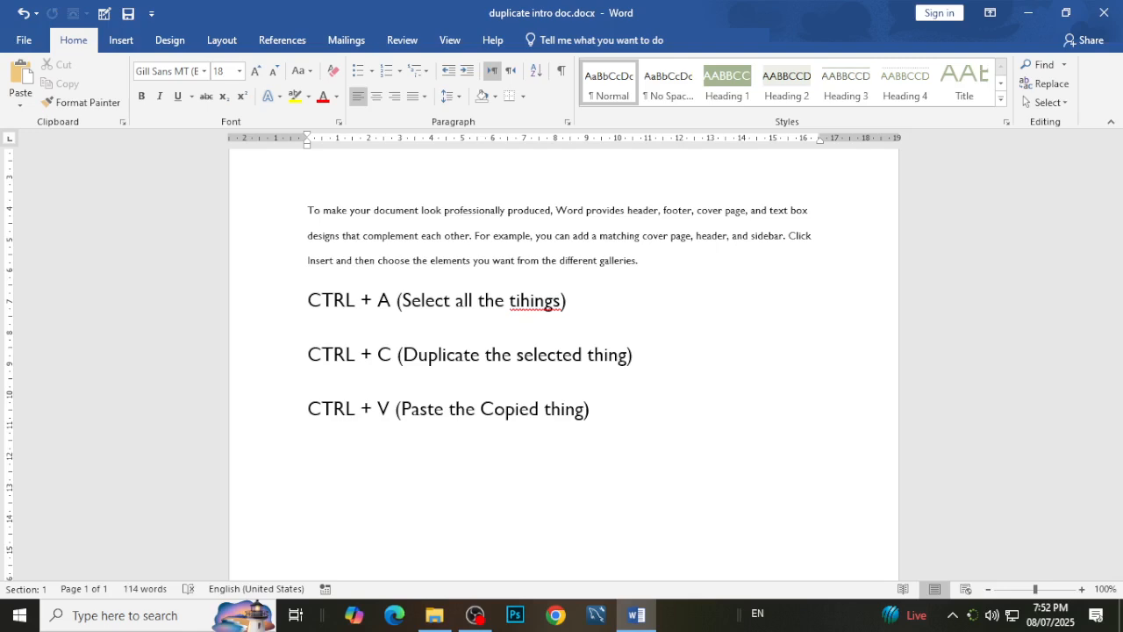
key(ctrl+z)
key(Right)
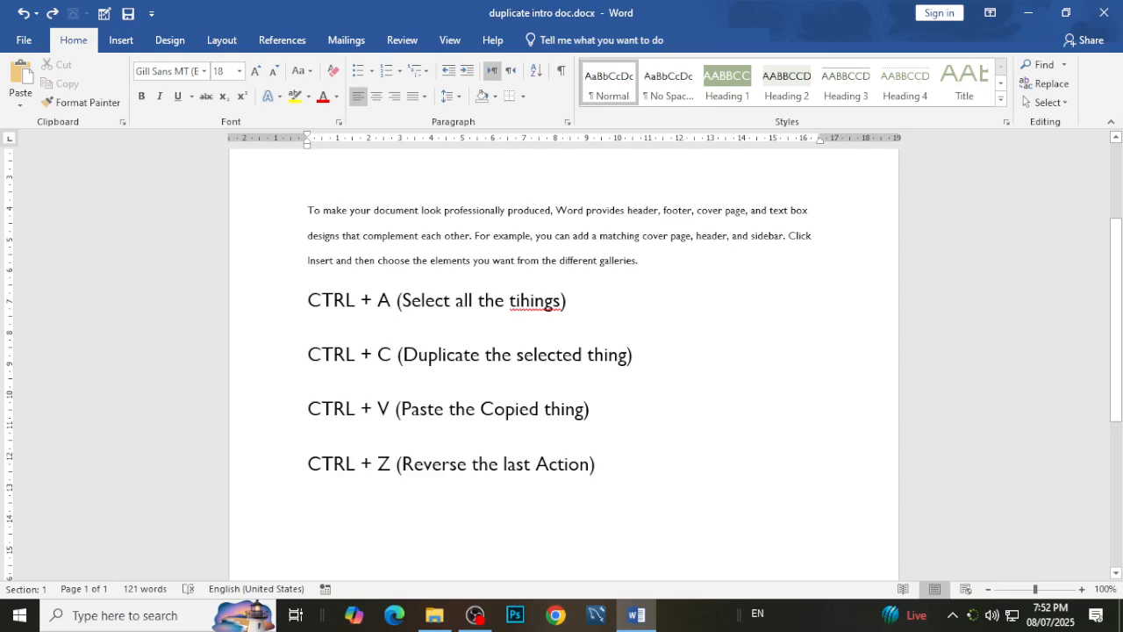
Paste the copied CTRL + C note on a new line below the CTRL + Z note and change its shortcut letter to Y.
key(Return)
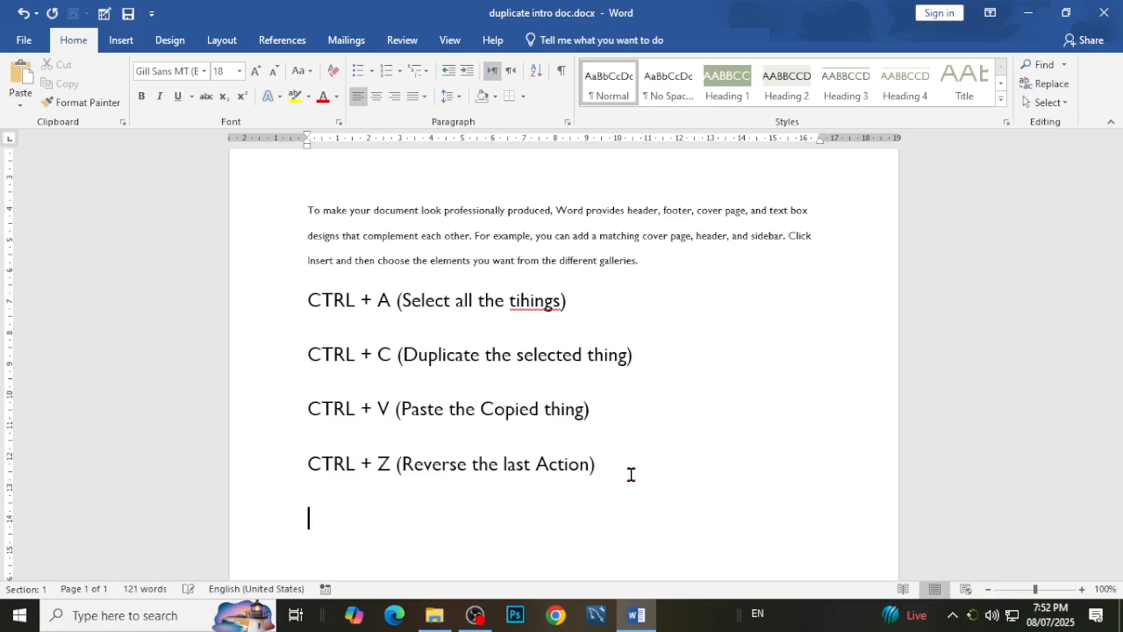
text(CTRL + C (Duplicate the selected thing))
click(392, 518)
key(BackSpace)
text(Y)
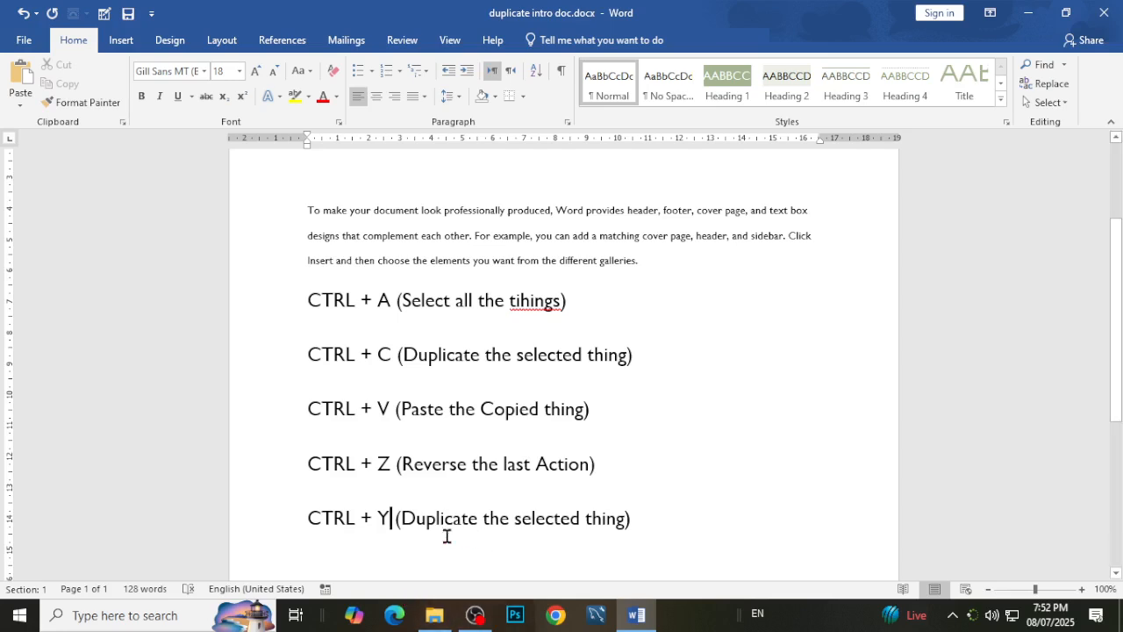
Copy "Reverse the last Action" from the CTRL + Z note and paste it over "Duplicate the selected thing" in the CTRL + Y note.
click(480, 518)
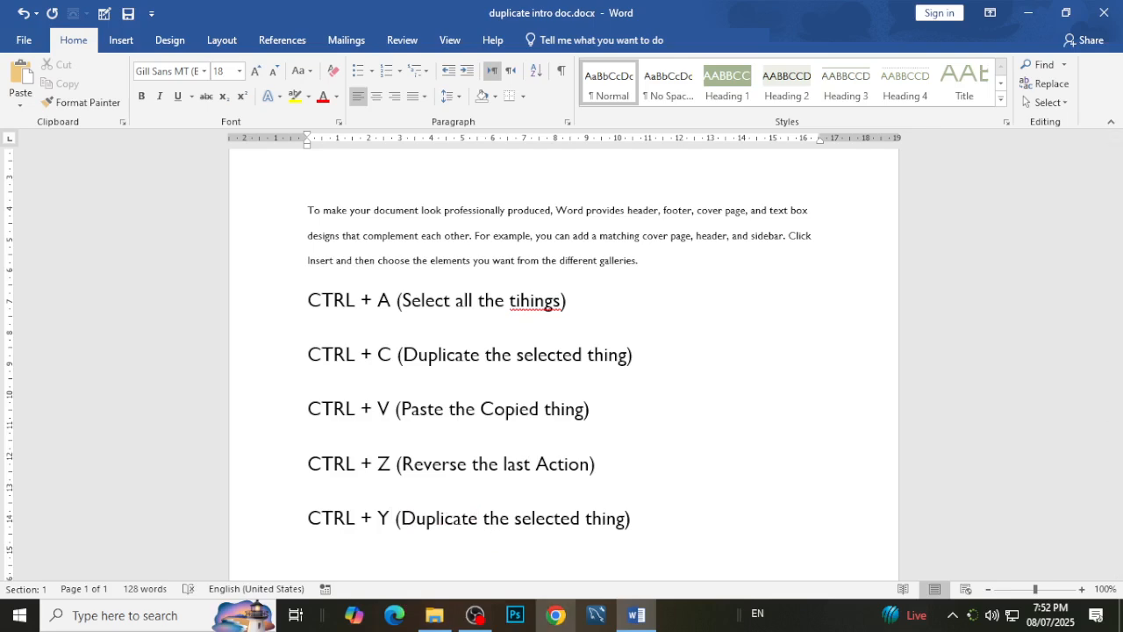
mouse_move(475, 614)
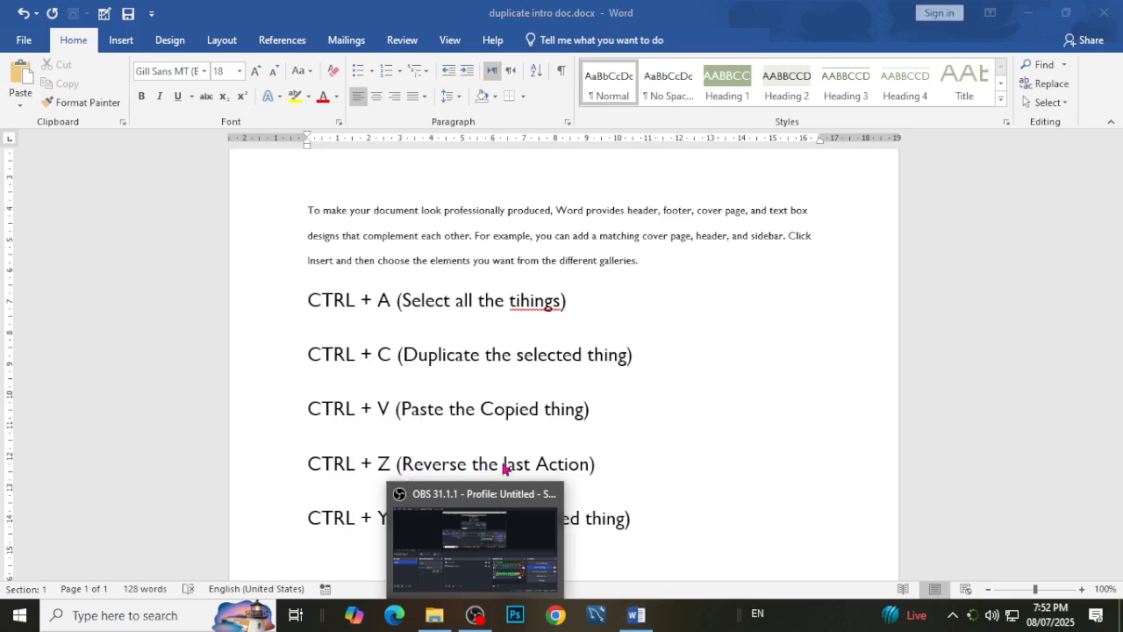
drag(589, 472, 421, 464)
key(ctrl+c)
double_click(428, 522)
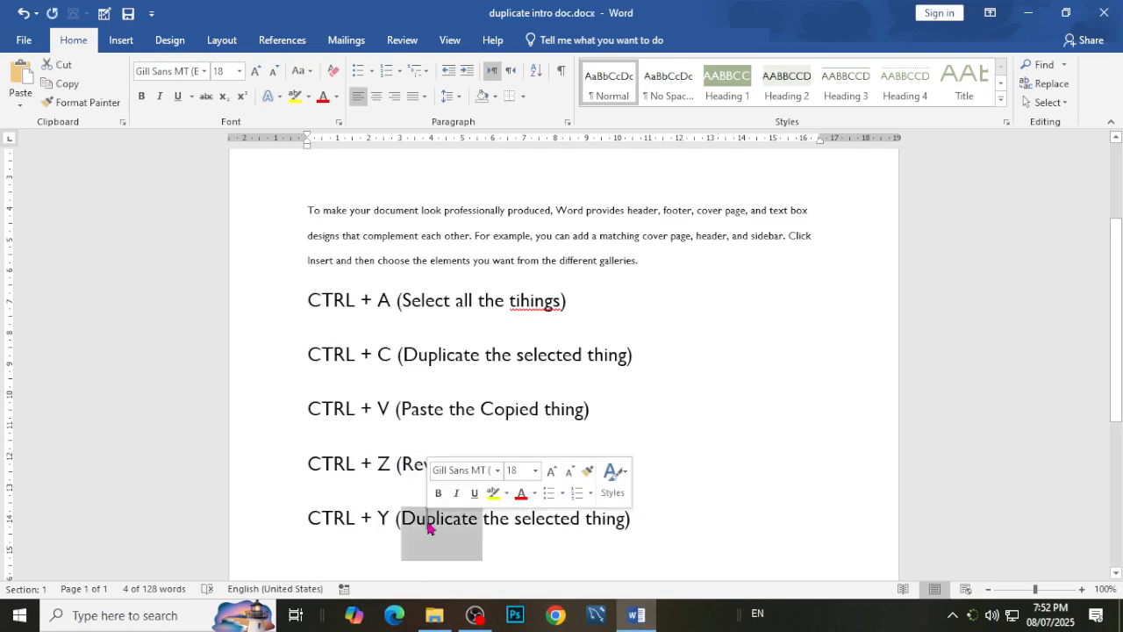
click(412, 527)
drag(403, 522, 612, 531)
key(ctrl+v)
Replace the word "Reverse" with "Redo" in the CTRL + Y note.
click(463, 518)
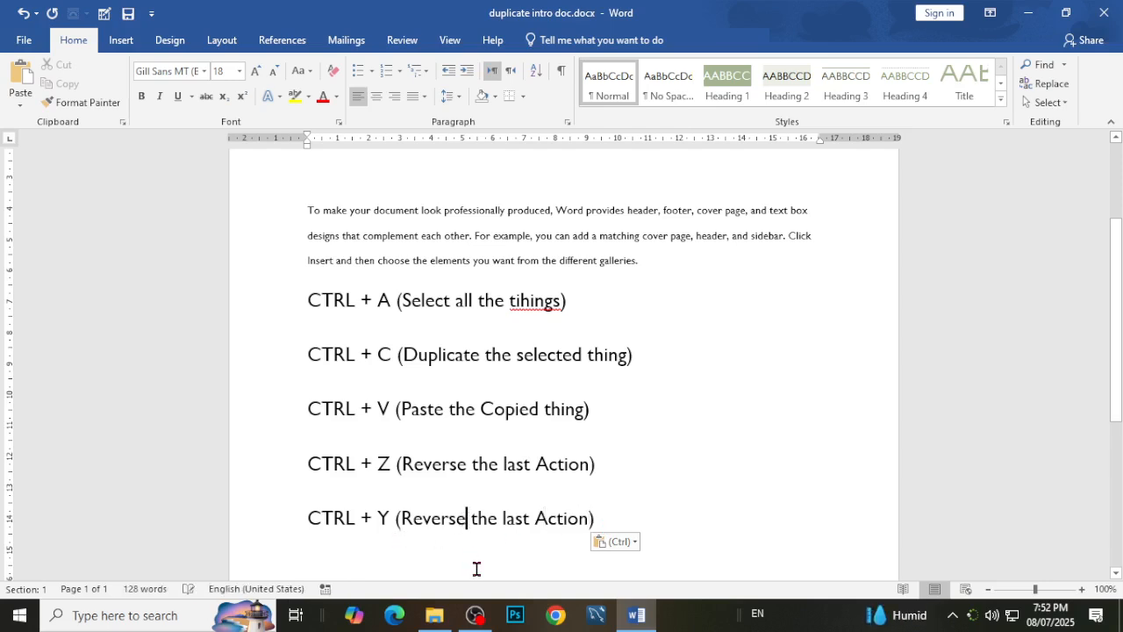
key(BackSpace)
key(BackSpace)
key(BackSpace)
key(BackSpace)
key(BackSpace)
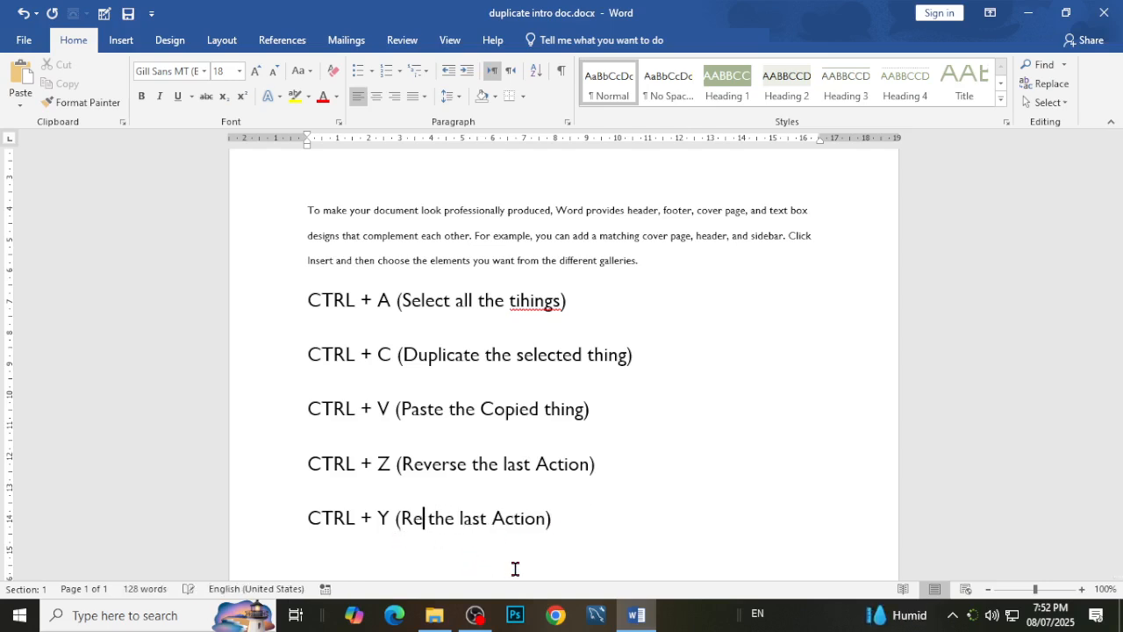
text(do)
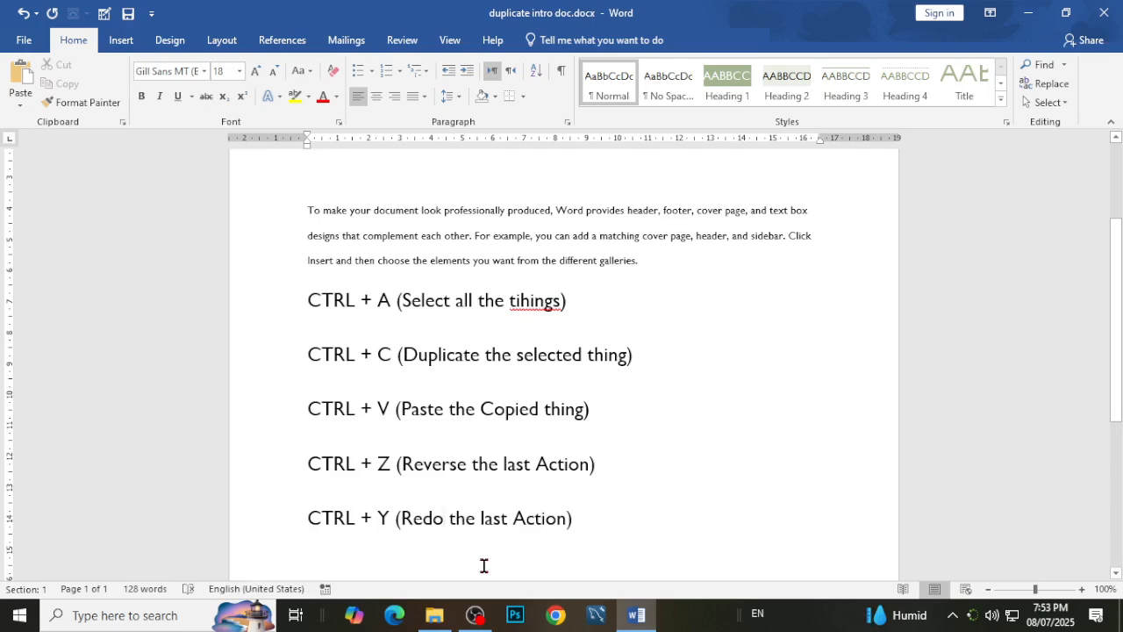
Add an empty line below the CTRL + Y note and try pasting the copied text there, undoing the paste.
click(594, 538)
key(Return)
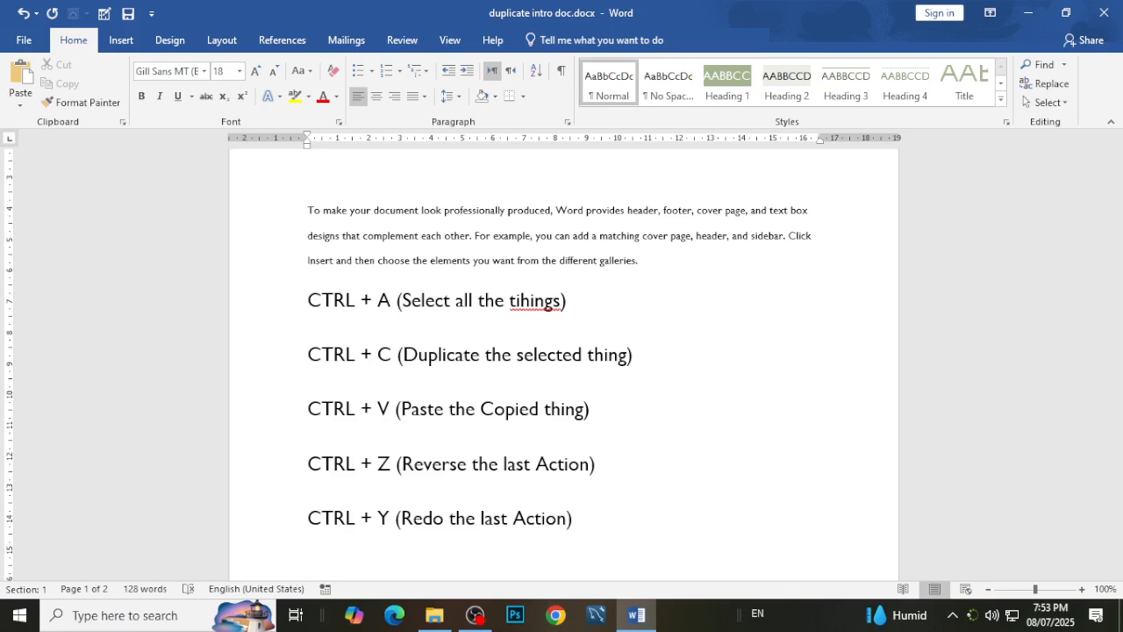
scroll(644, 471, down, 2)
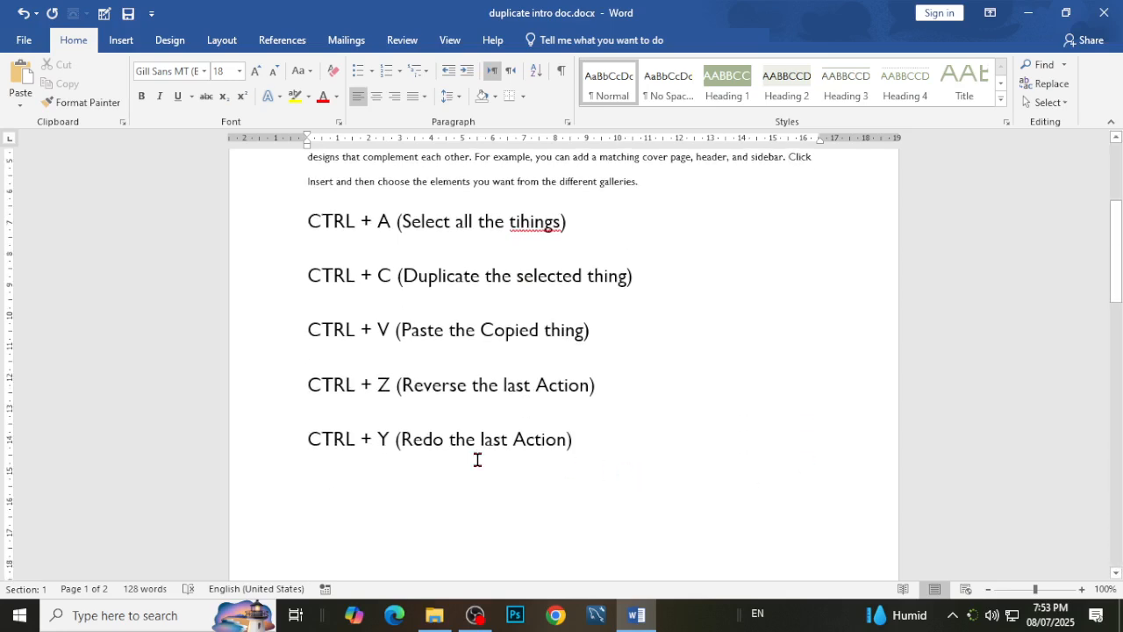
text(Reverse the last Action)
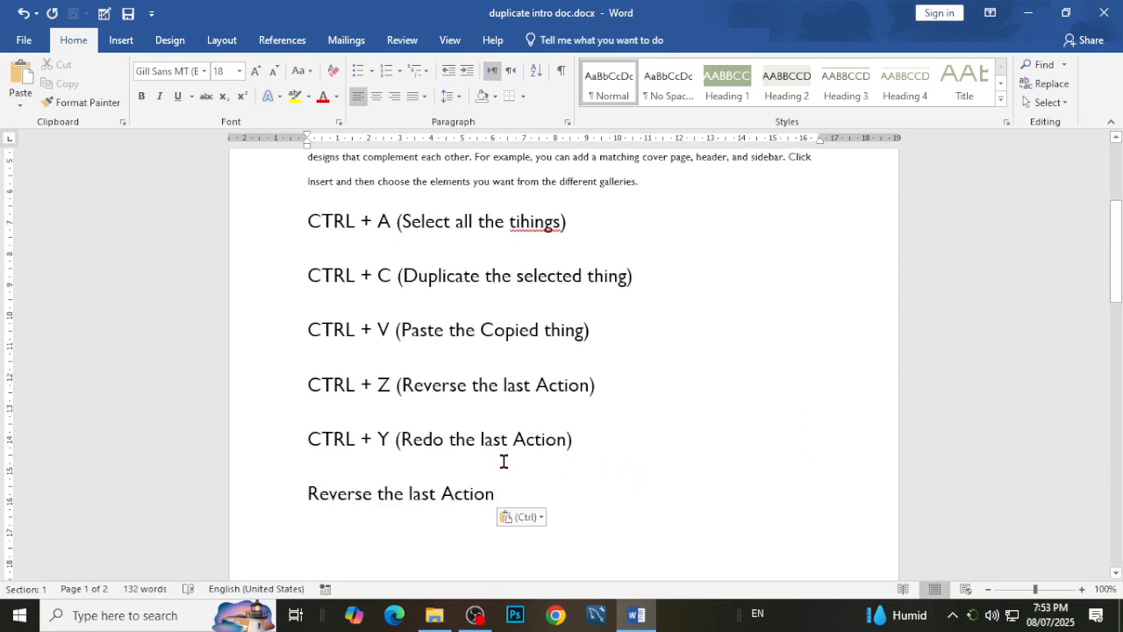
key(ctrl+z)
Duplicate the "CTRL + Y (Redo the last Action)" note on the empty line below it.
click(271, 454)
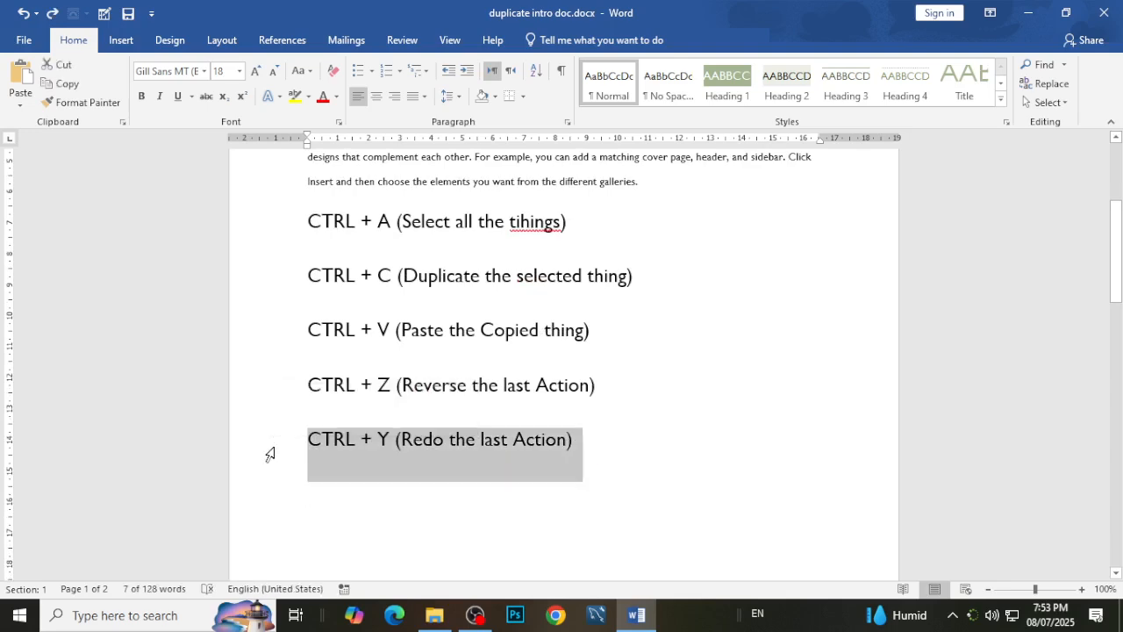
click(345, 500)
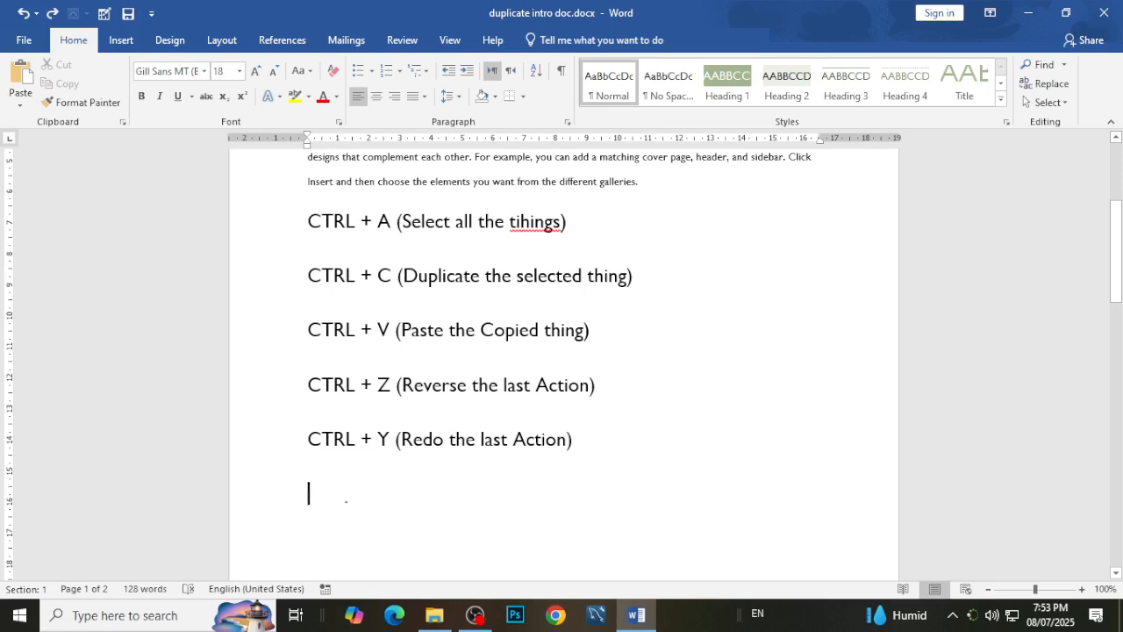
key(ctrl+v)
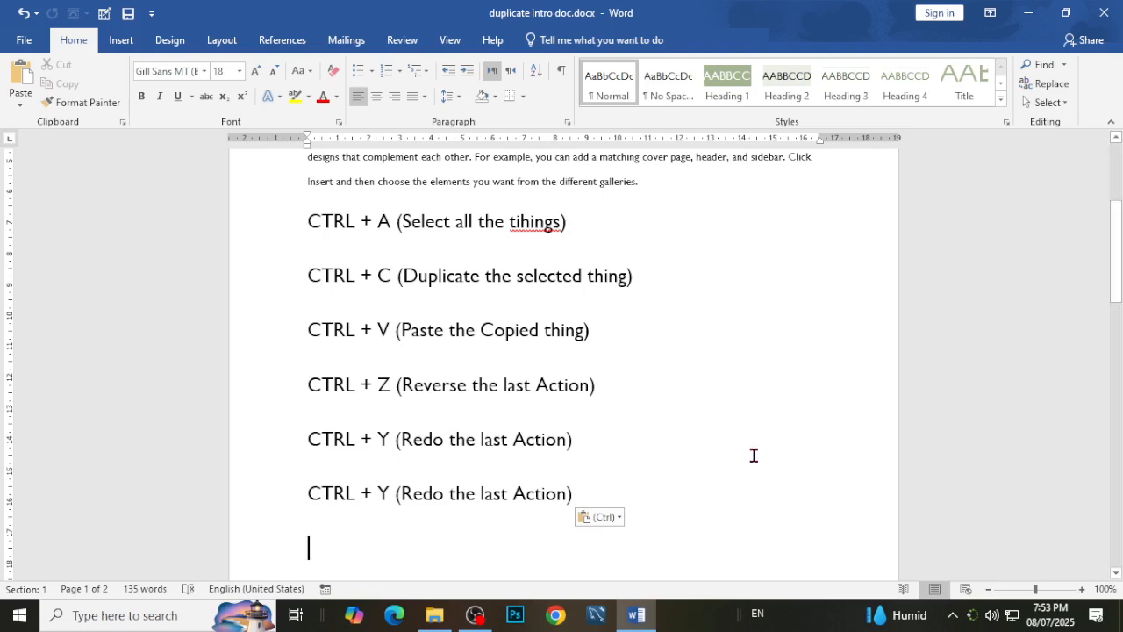
Duplicate the CTRL + Y note on the empty line below and change its shortcut letter to X.
text(CTRL + Y (Redo the last Action))
click(392, 493)
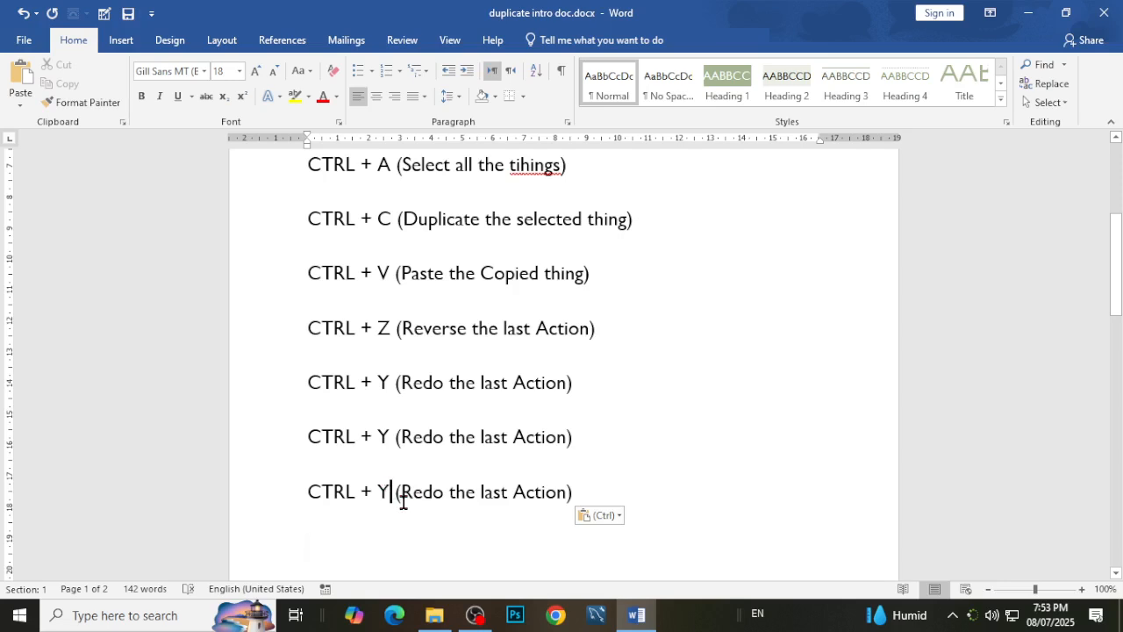
key(BackSpace)
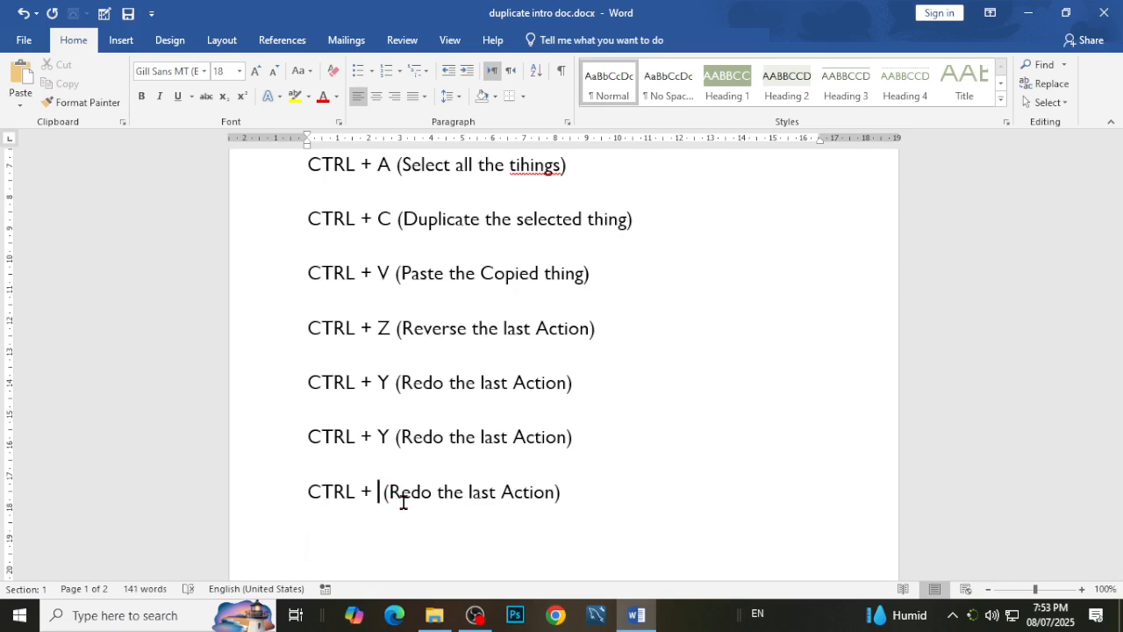
text(X)
Copy "(Duplicate the selected thing)" from the CTRL + C note and paste it over the description in the CTRL + X note.
click(403, 501)
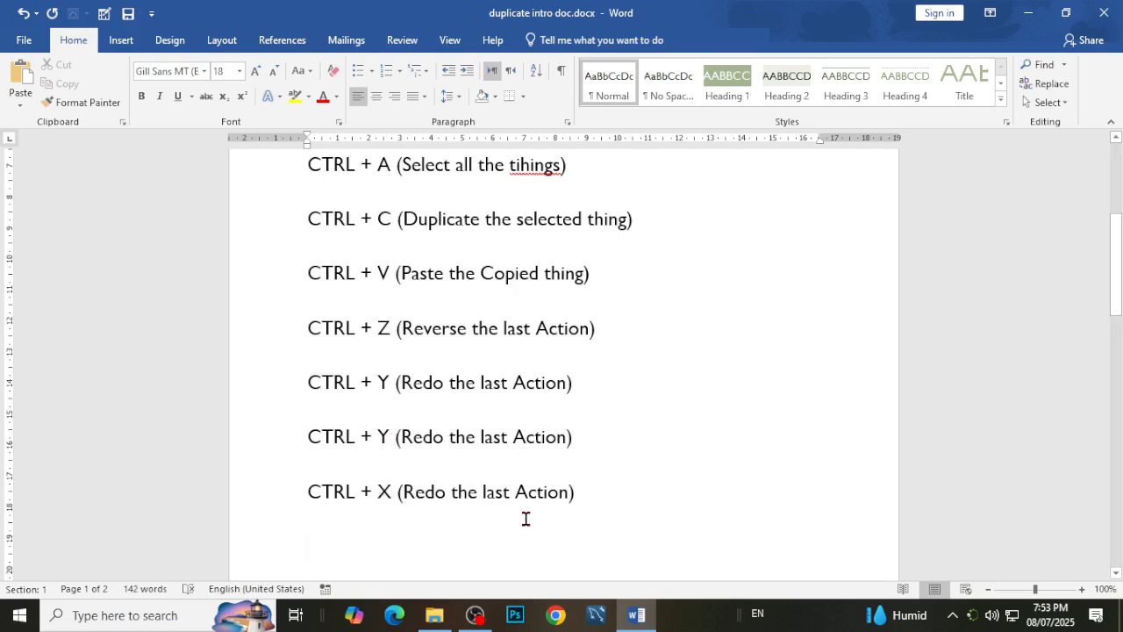
key(shift+Right)
key(shift+Right)
key(shift+Right)
key(shift+Right)
key(shift+Right)
key(shift+Right)
key(shift+Right)
key(shift+Right)
key(shift+Right)
key(shift+Right)
key(shift+Right)
key(shift+Right)
key(shift+Right)
key(shift+Right)
key(shift+Right)
key(shift+Right)
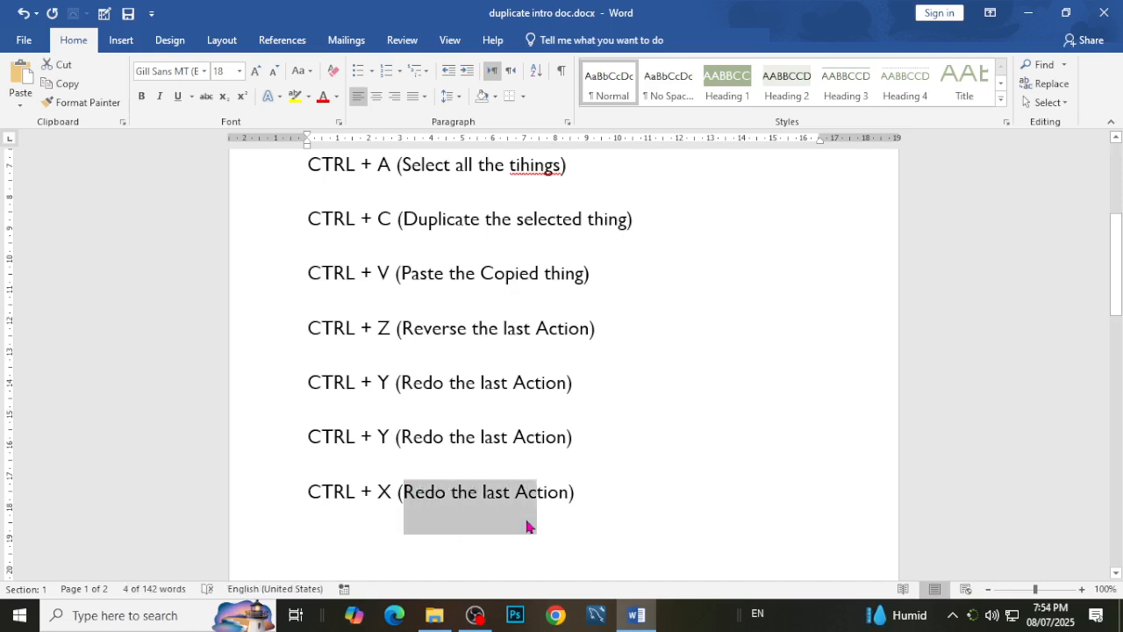
click(531, 281)
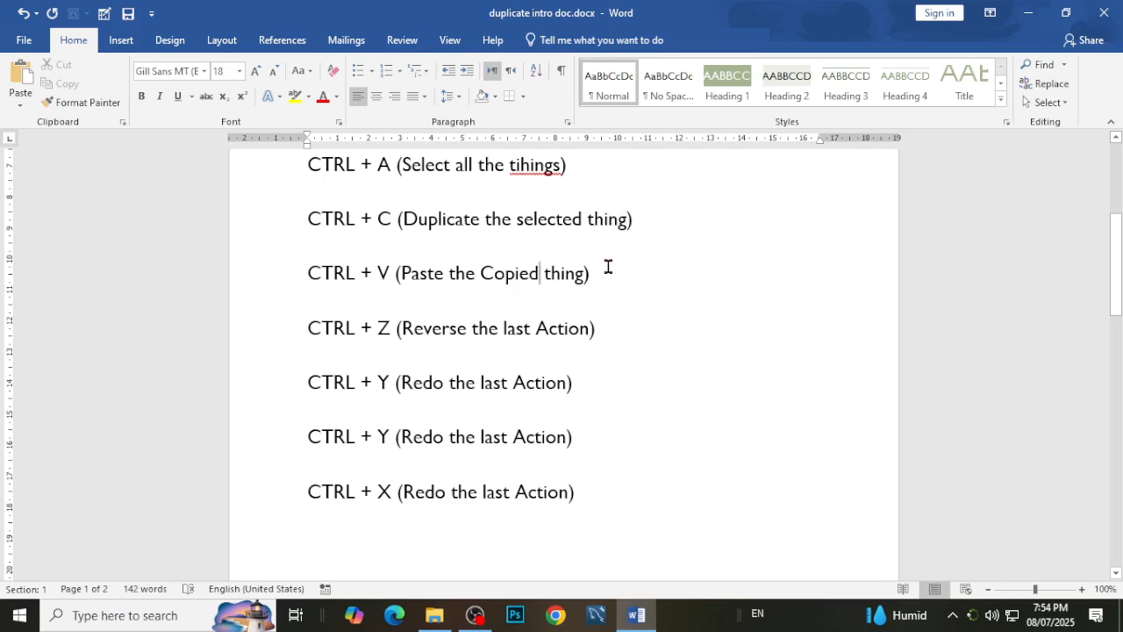
drag(637, 217, 432, 226)
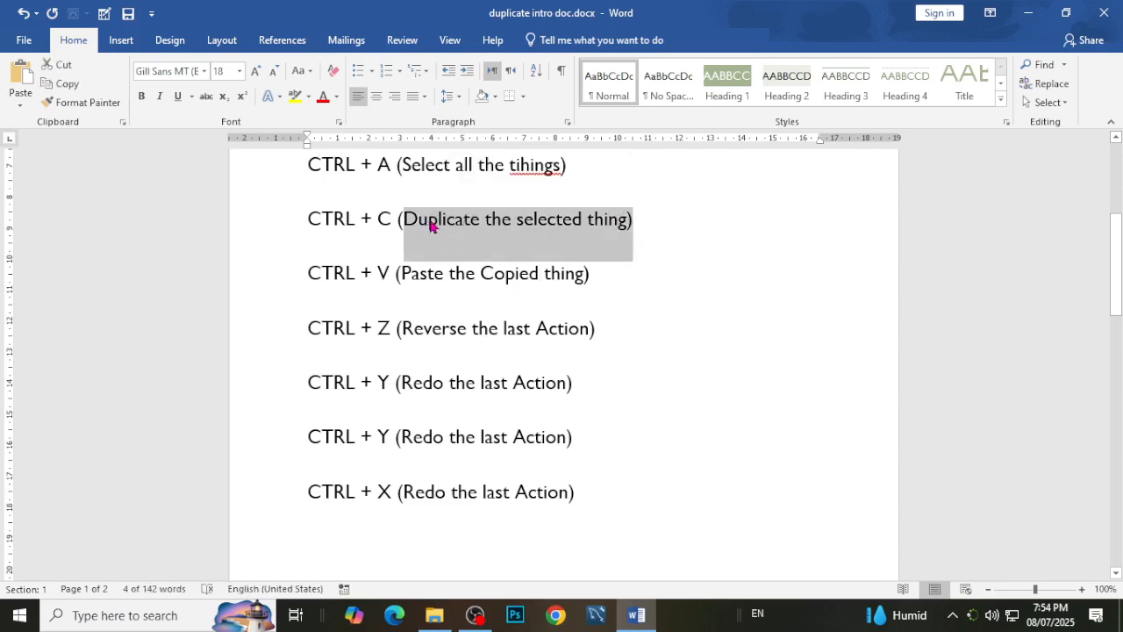
key(shift+Left)
key(ctrl+c)
mouse_move(403, 491)
mouse_down()
mouse_move(582, 494)
mouse_move(398, 493)
mouse_up()
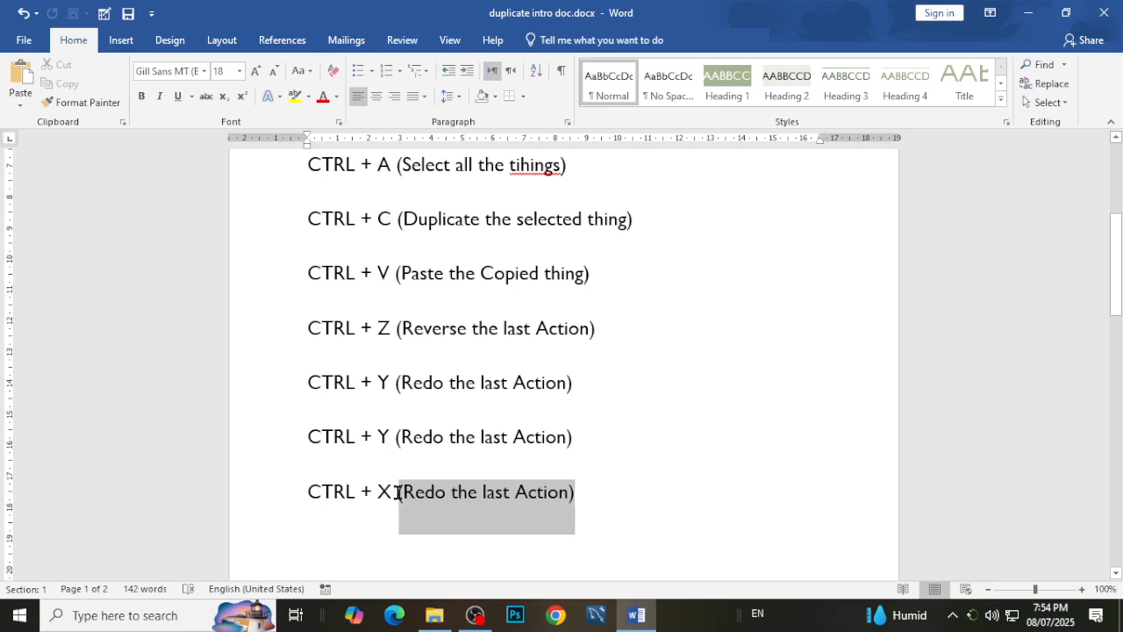
key(ctrl+v)
Replace the word "Duplicate" with "Move" in the CTRL + X note.
click(409, 492)
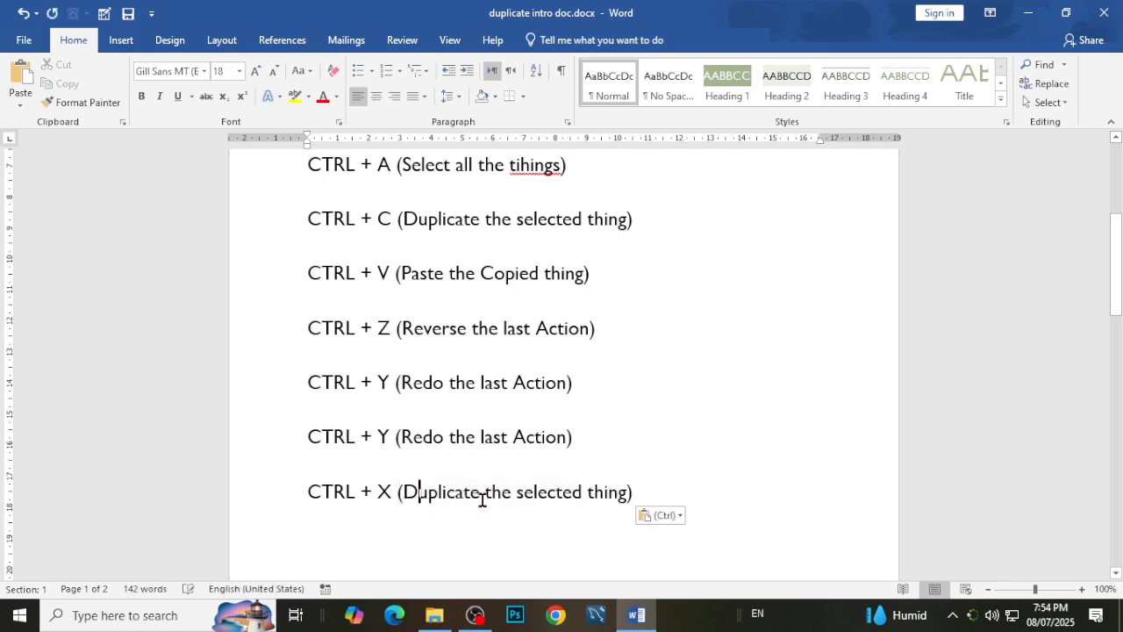
key(shift+Right)
key(shift+Right)
key(shift+Right)
key(shift+Right)
key(shift+Right)
key(shift+Right)
key(shift+Right)
key(shift+Right)
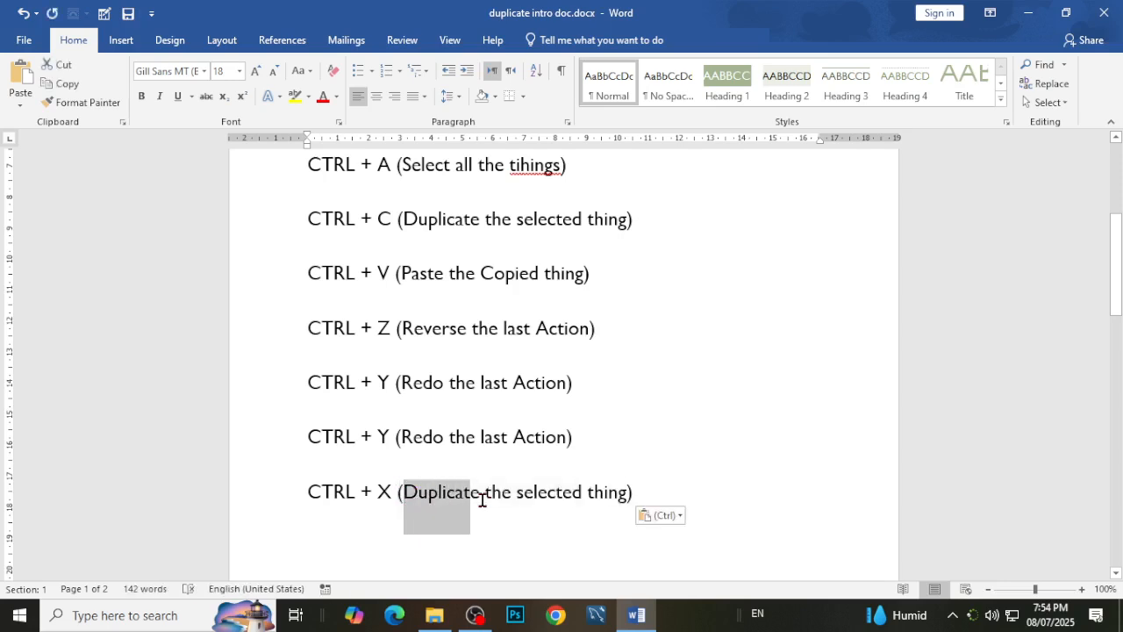
key(shift+Right)
text(Move)
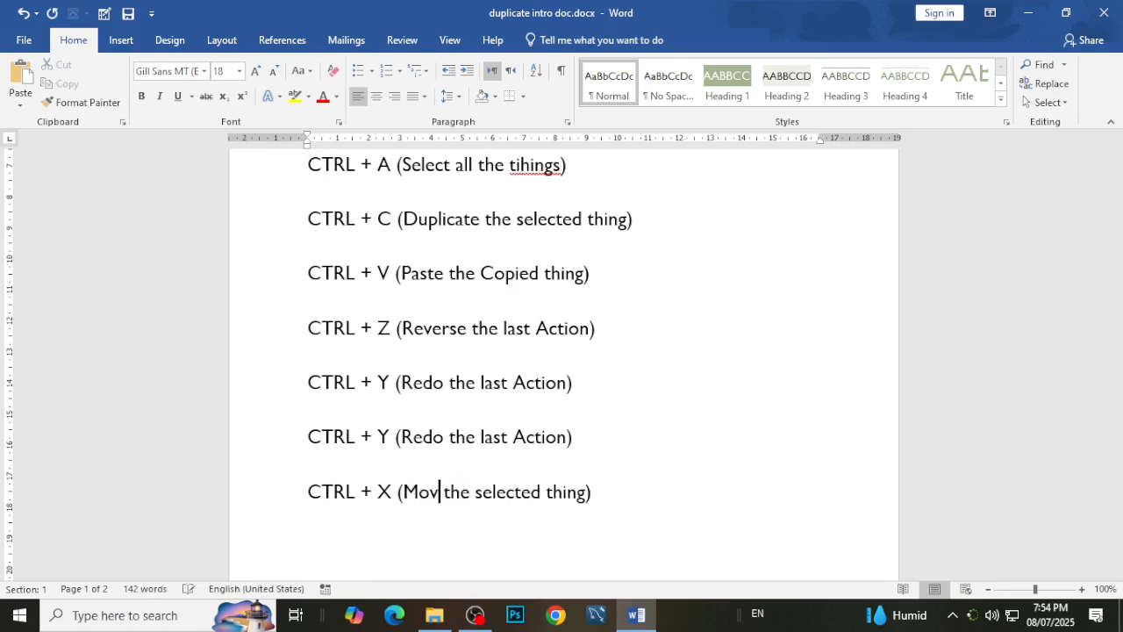
click(744, 500)
Cut the "To make your document look professionally produced" paragraph above the CTRL + A note, and undo the cut.
scroll(737, 499, up, 3)
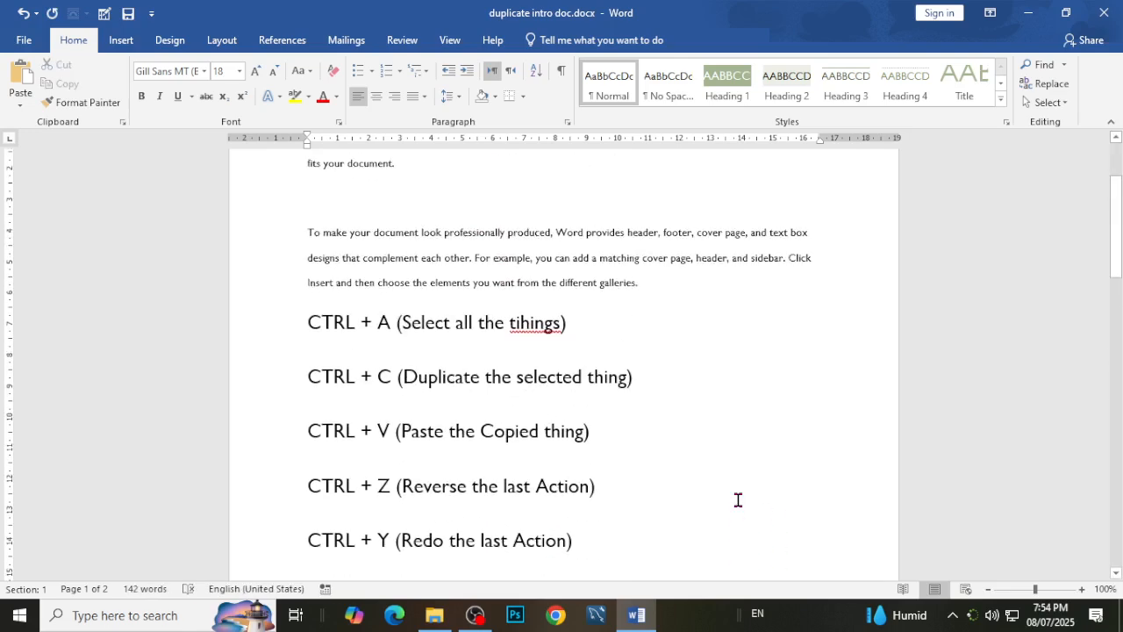
scroll(529, 306, up, 1)
drag(669, 336, 293, 284)
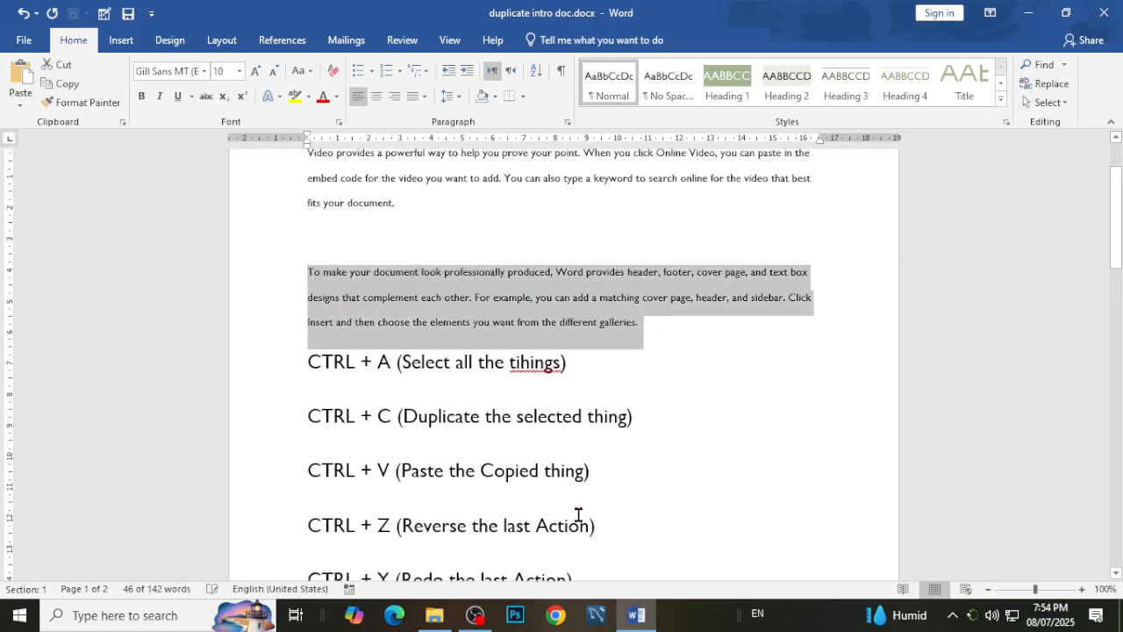
right_click(544, 286)
click(569, 287)
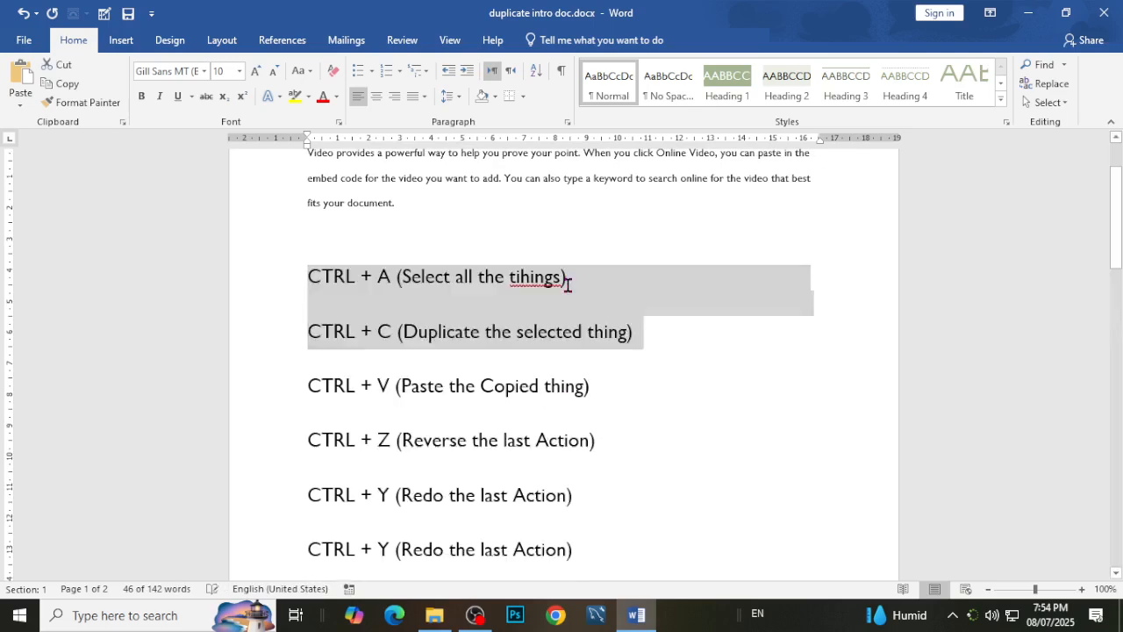
key(ctrl+z)
Cut the "To make your document look professionally produced" paragraph and paste it below the CTRL + X note.
drag(662, 328, 302, 278)
key(ctrl+x)
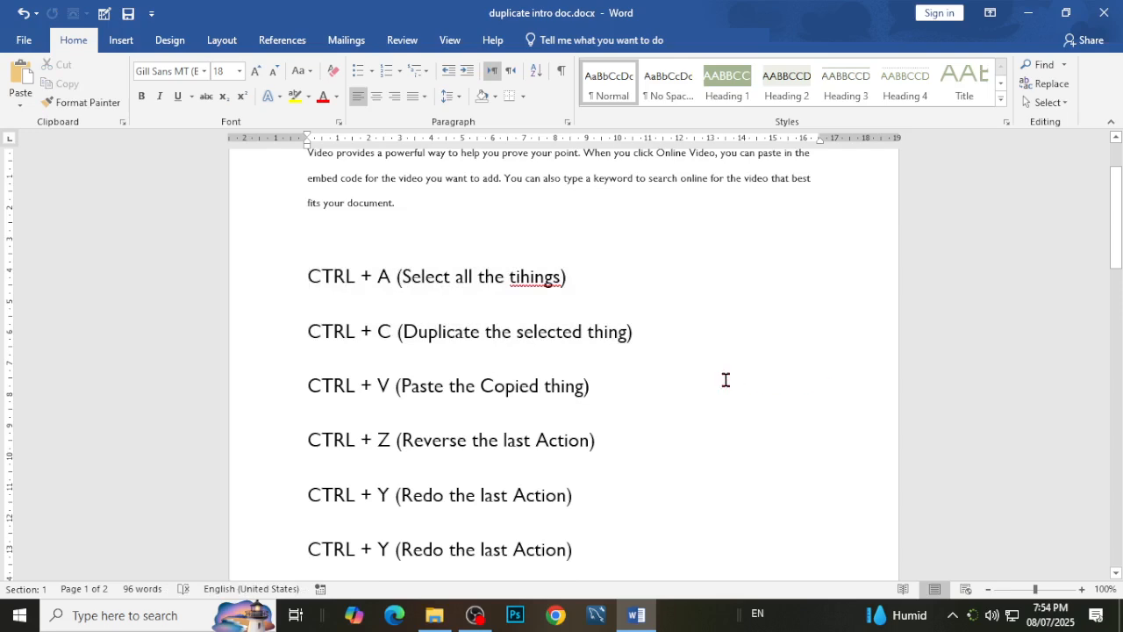
scroll(719, 379, down, 5)
click(362, 402)
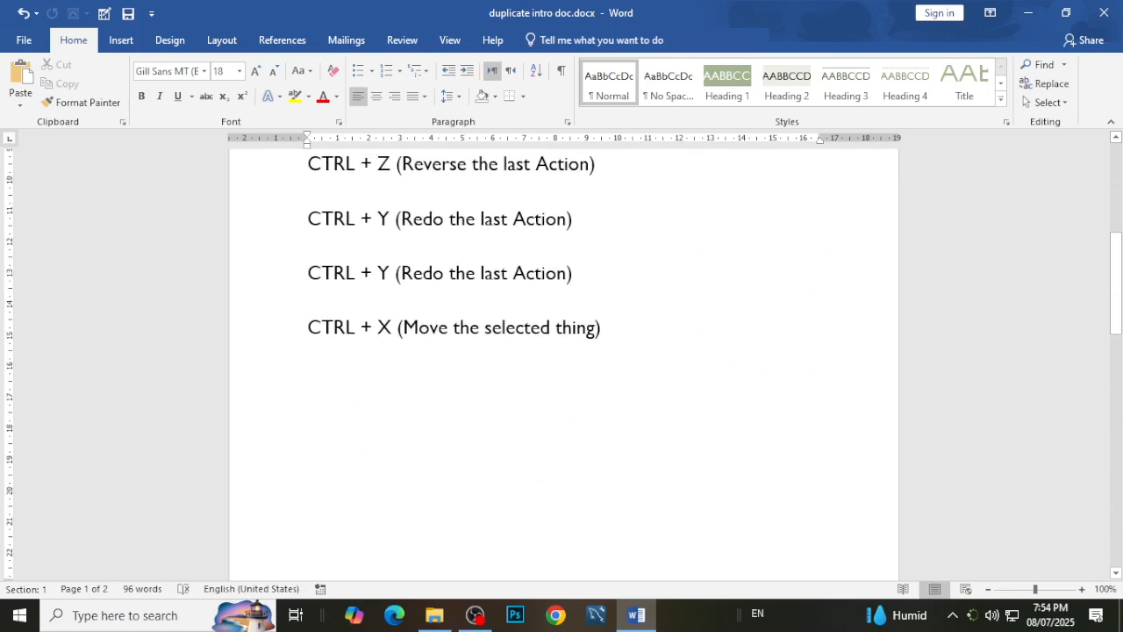
key(ctrl+v)
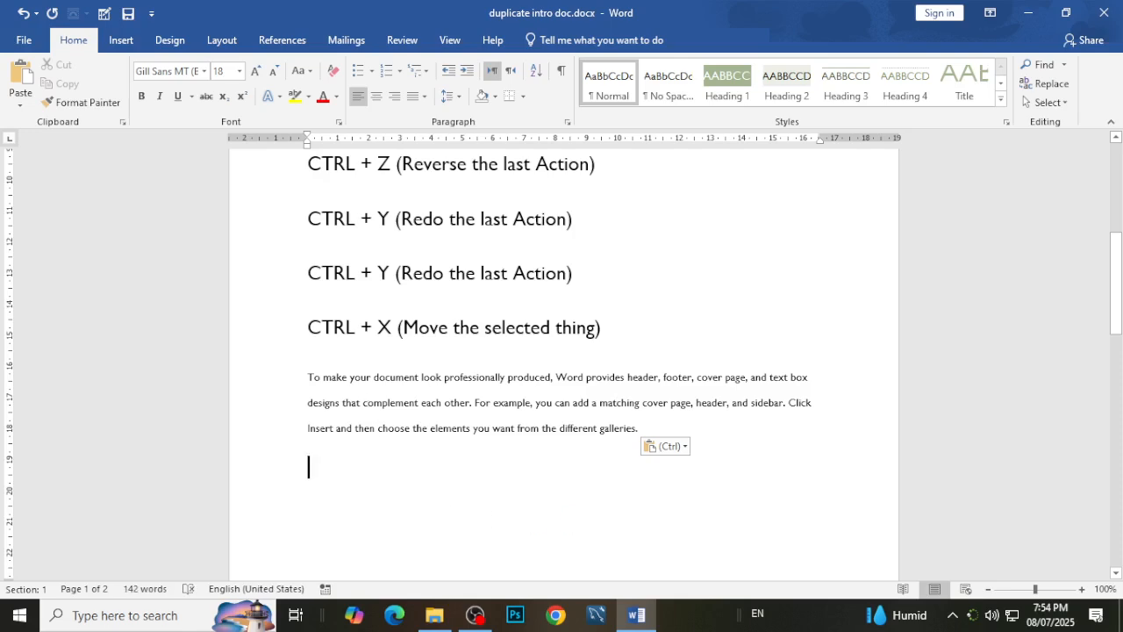
scroll(572, 483, up, 8)
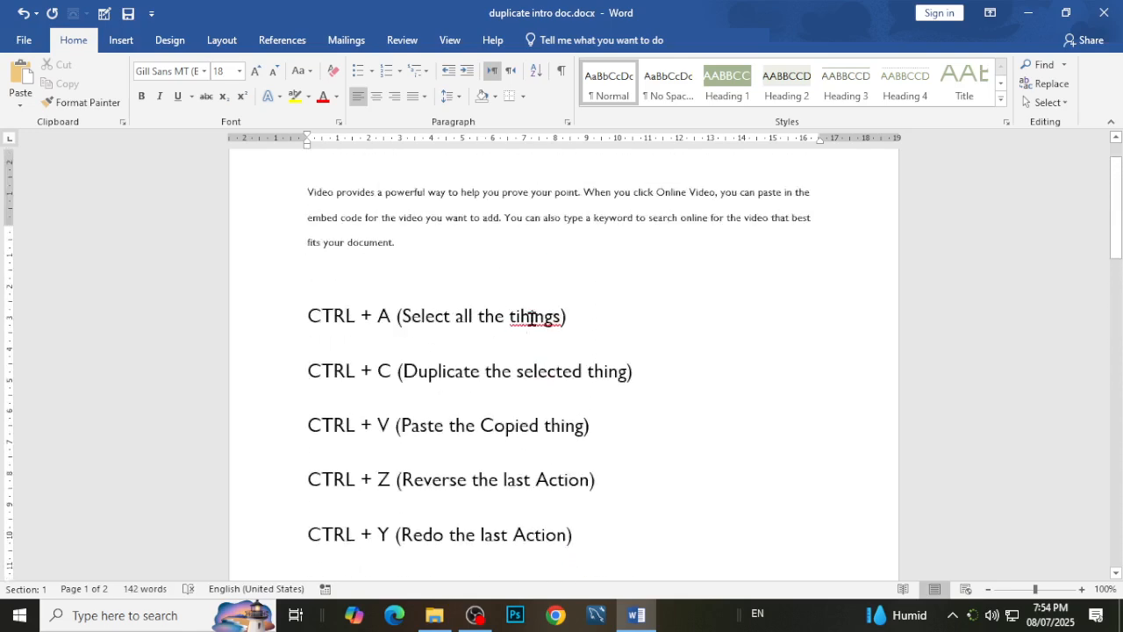
scroll(543, 451, down, 4)
scroll(543, 451, down, 2)
scroll(782, 489, up, 3)
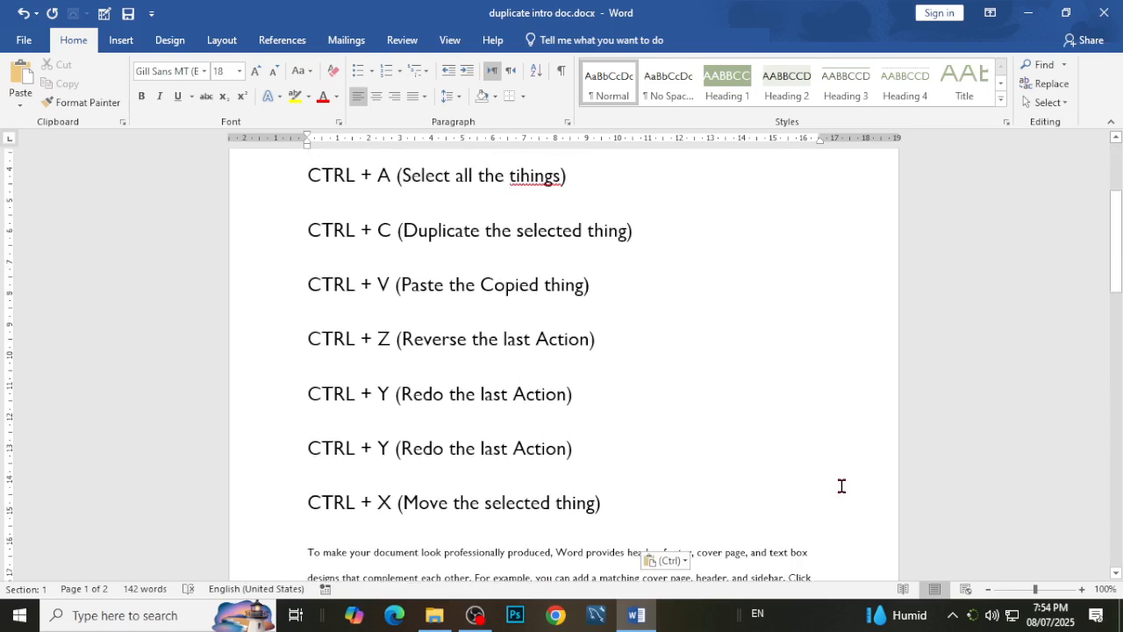
scroll(840, 485, down, 1)
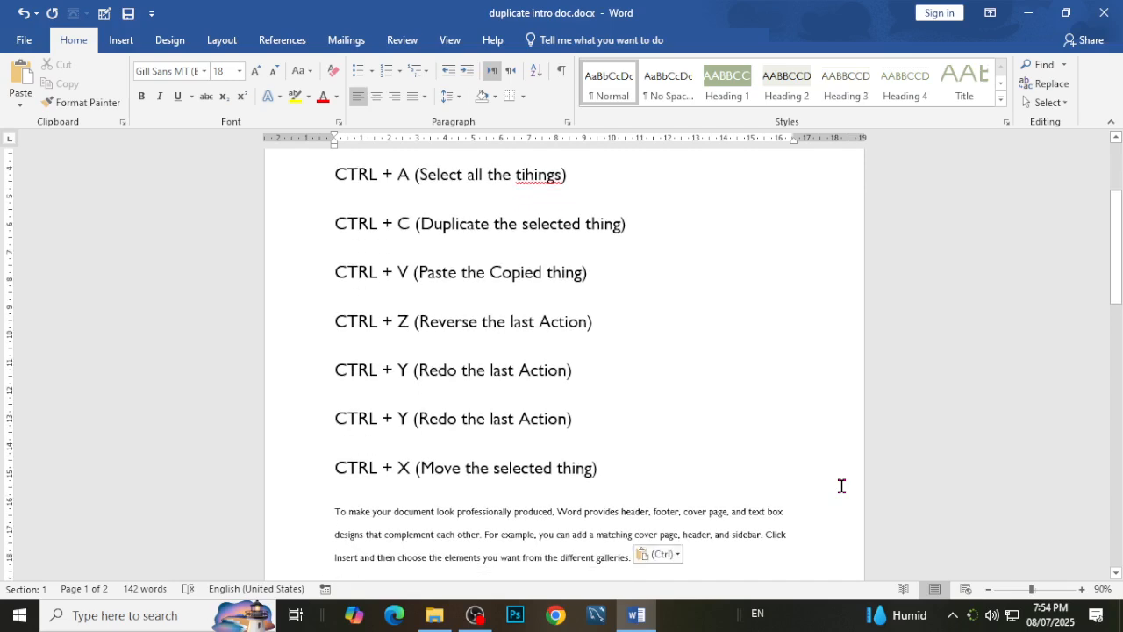
Move the "Video provides a powerful way" paragraph to directly above the CTRL + Z note without using the clipboard, and undo the move.
scroll(831, 484, up, 3)
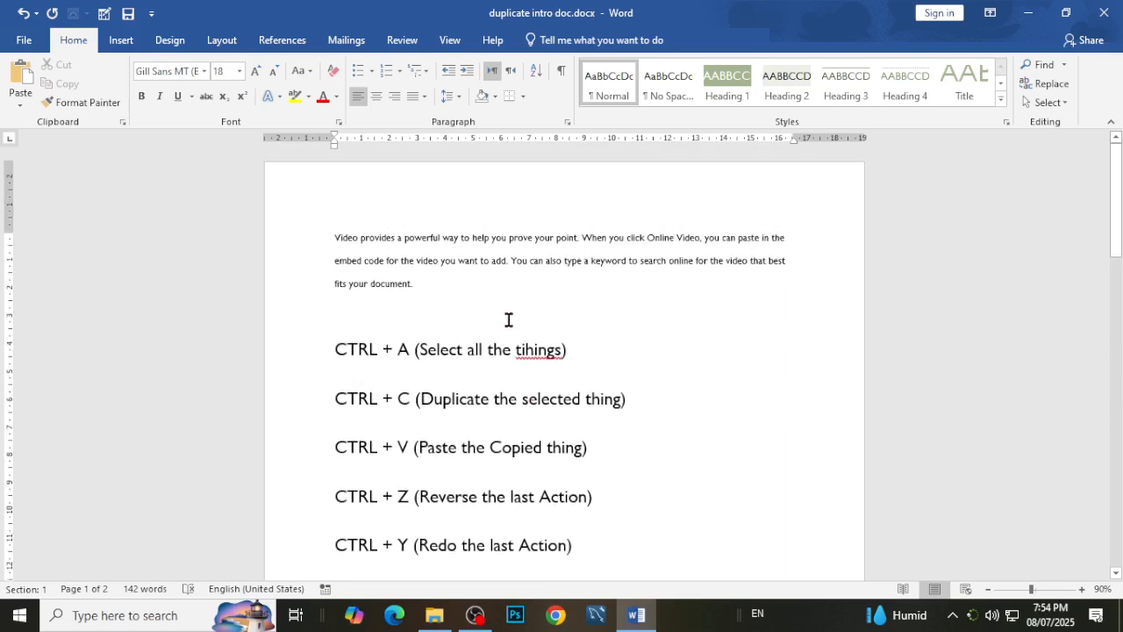
drag(429, 291, 248, 213)
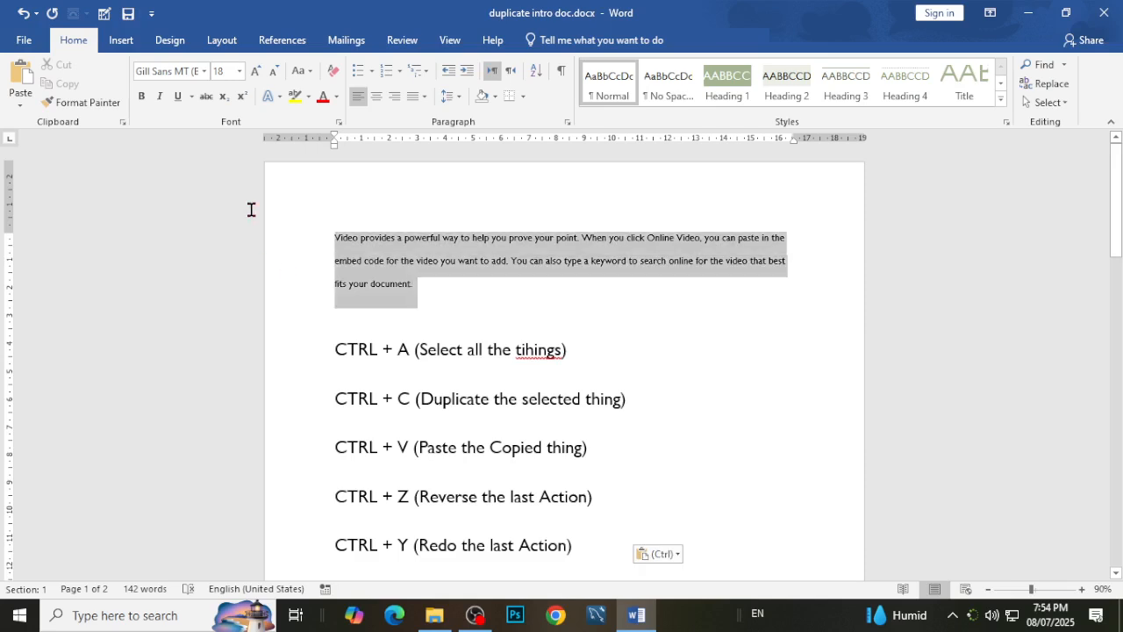
drag(447, 271, 309, 254)
drag(439, 281, 289, 230)
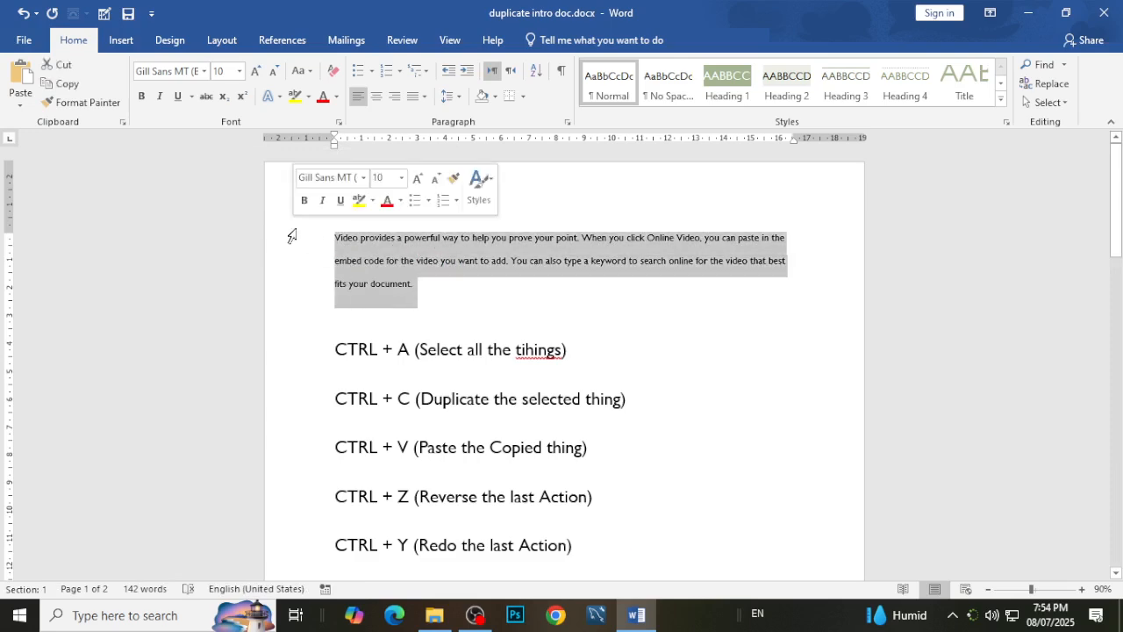
scroll(780, 307, down, 1)
scroll(780, 307, down, 4)
scroll(778, 306, up, 2)
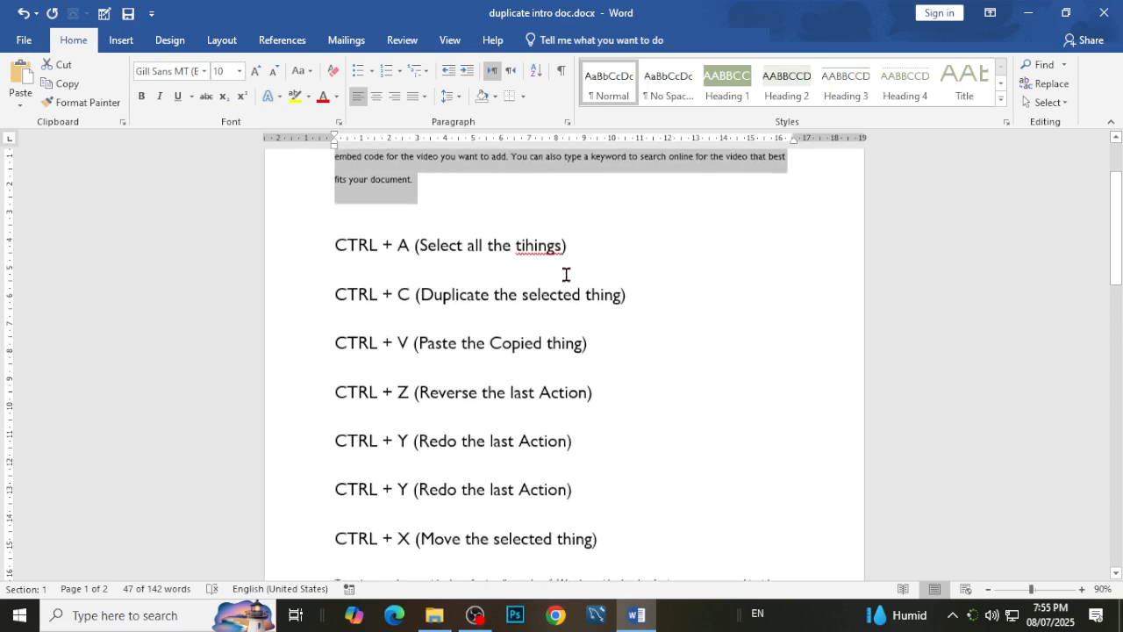
scroll(596, 176, up, 2)
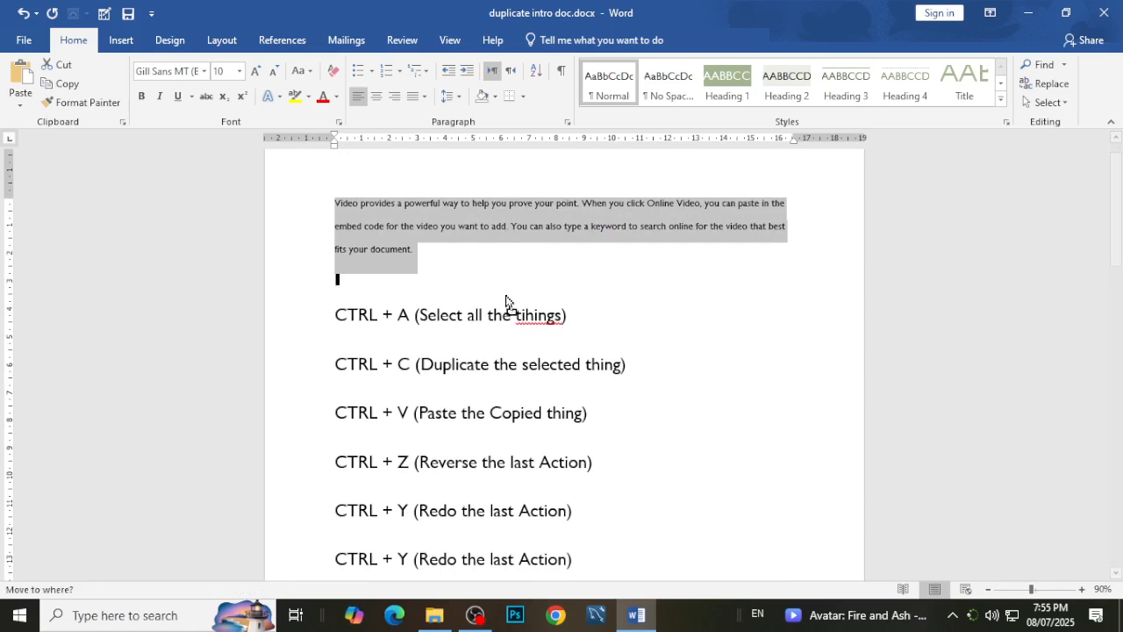
click(472, 618)
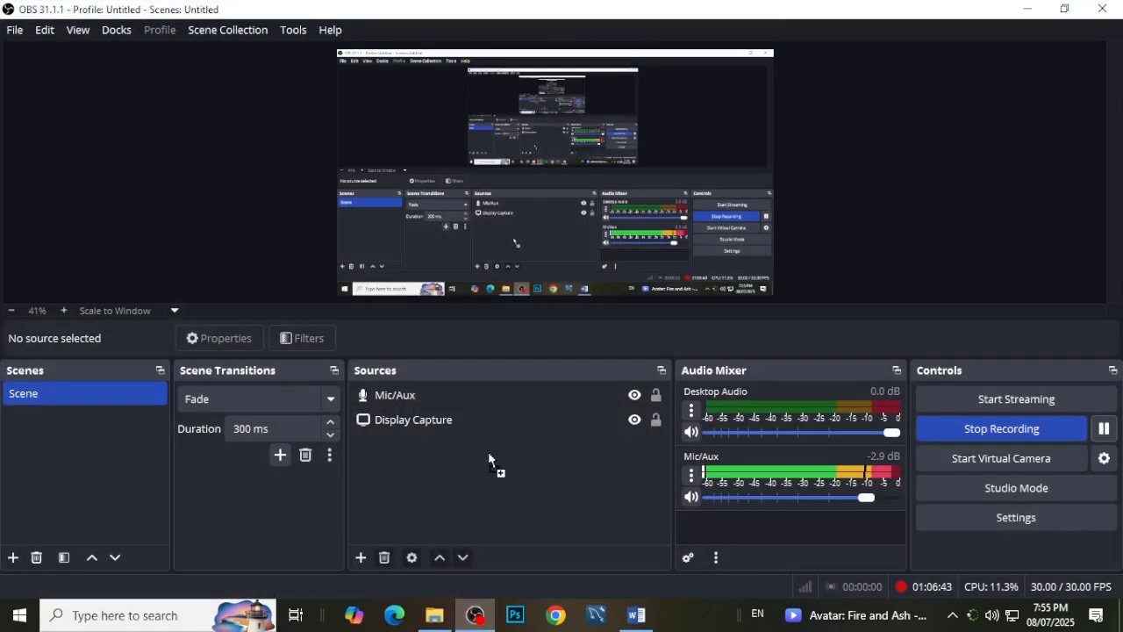
click(647, 620)
key(F2)
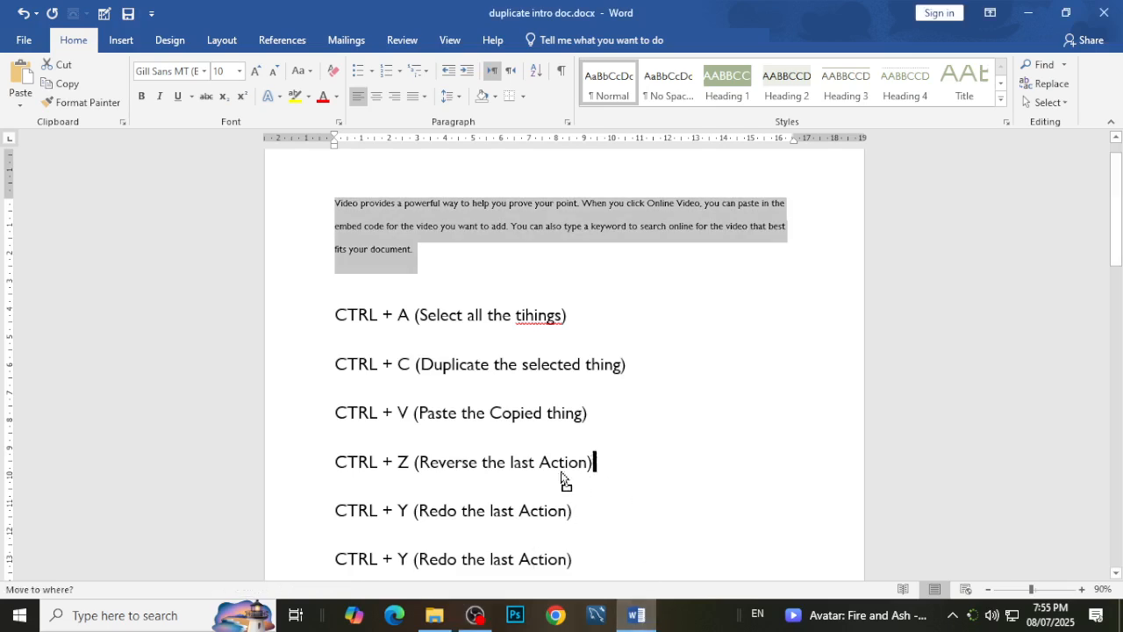
key(Return)
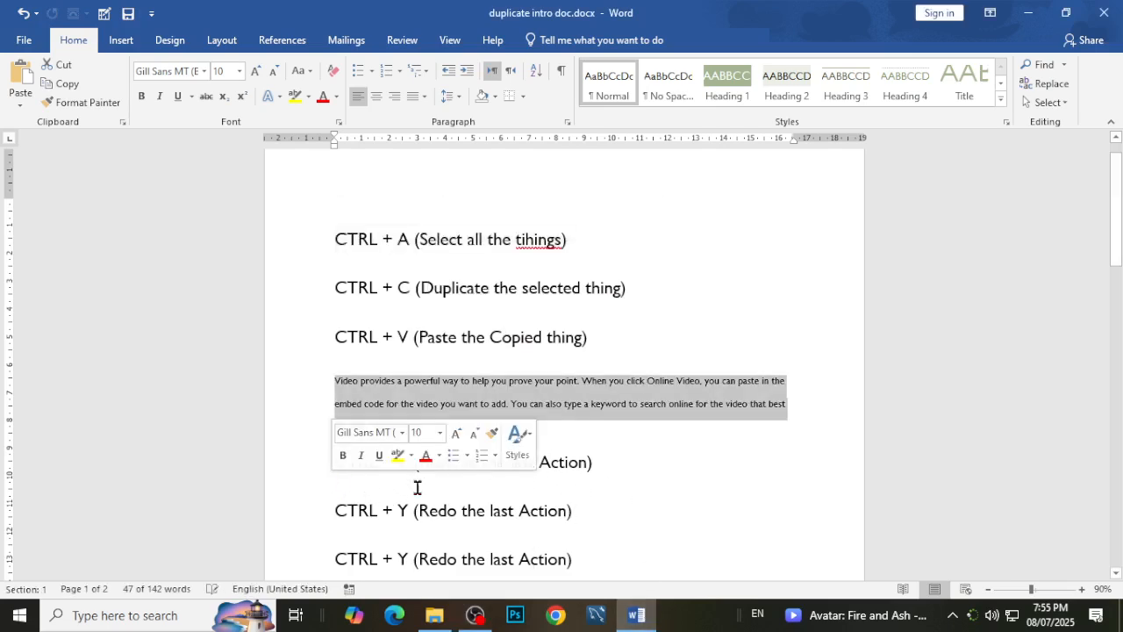
click(586, 337)
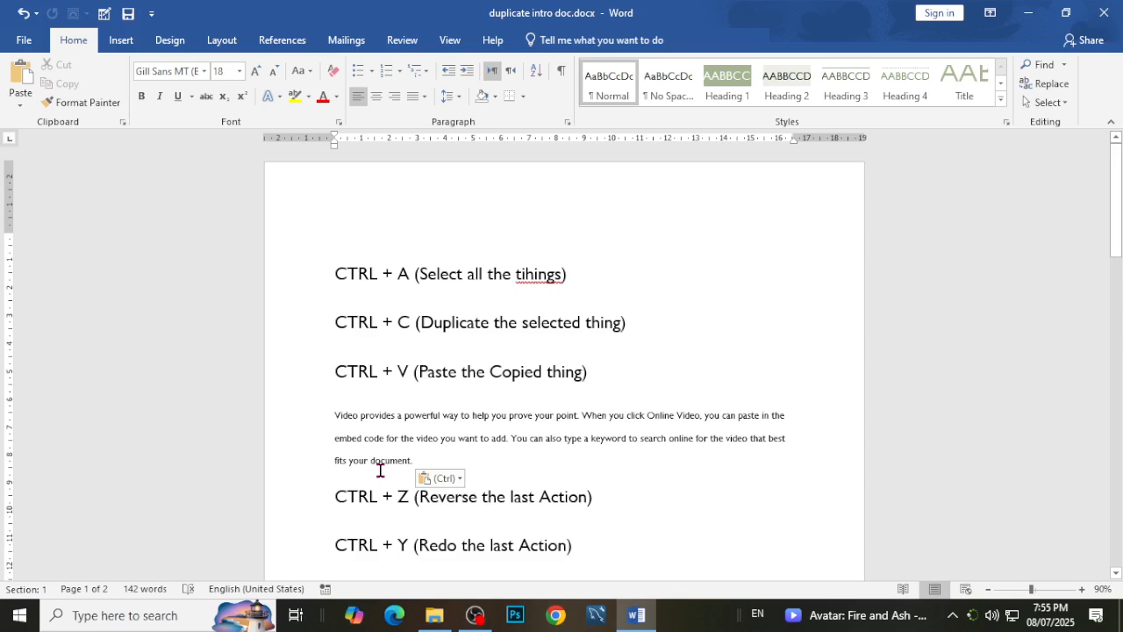
key(ctrl+z)
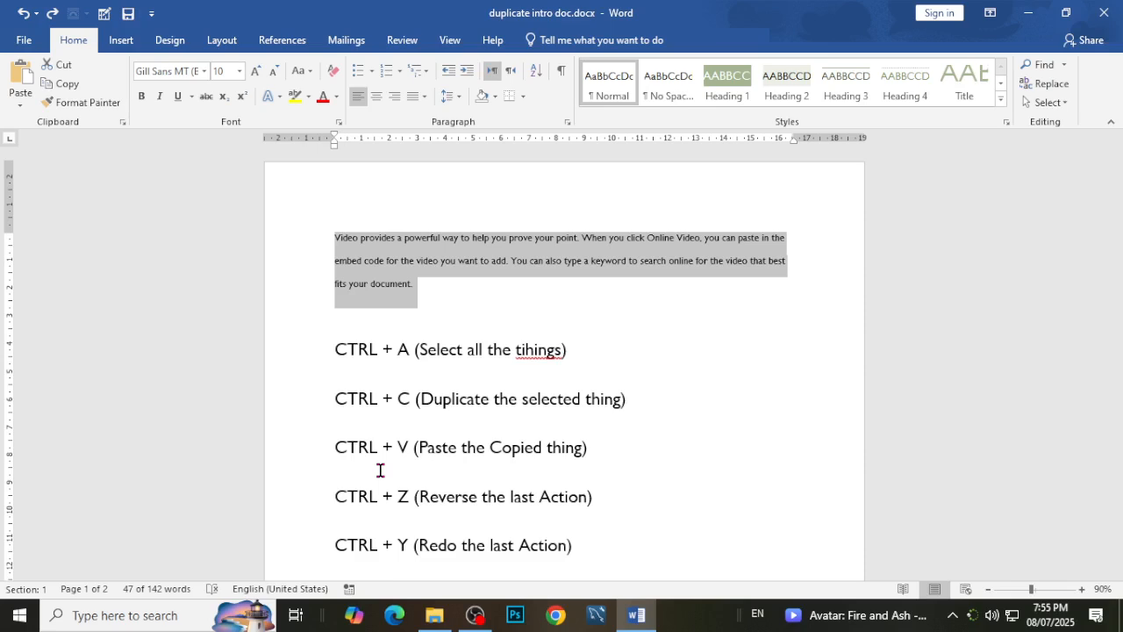
Switch to OBS Studio.
click(475, 615)
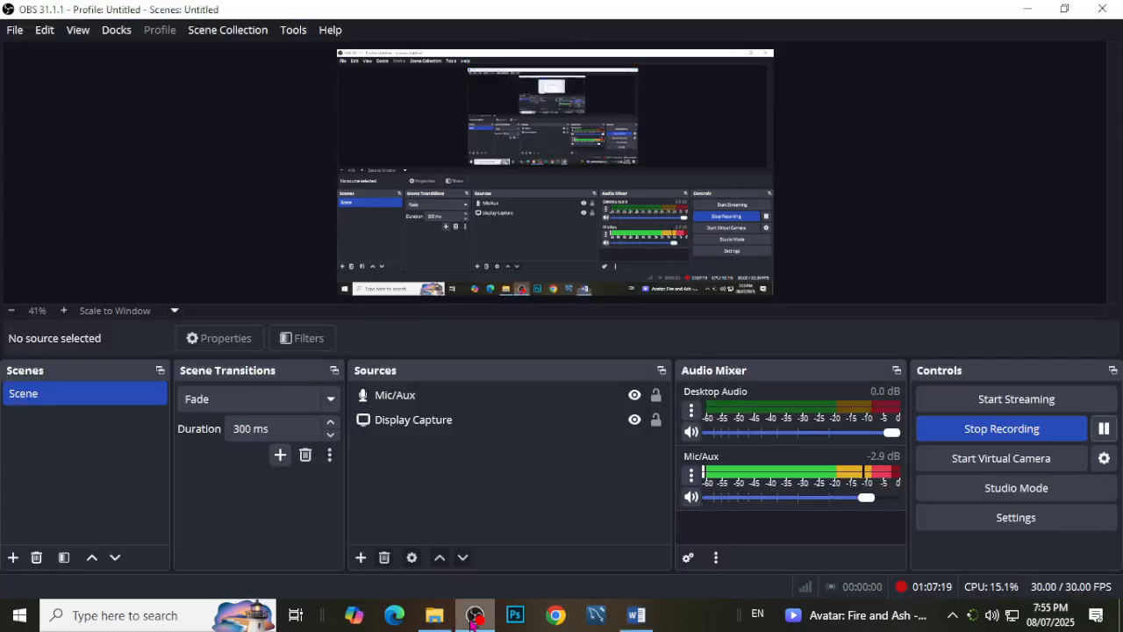